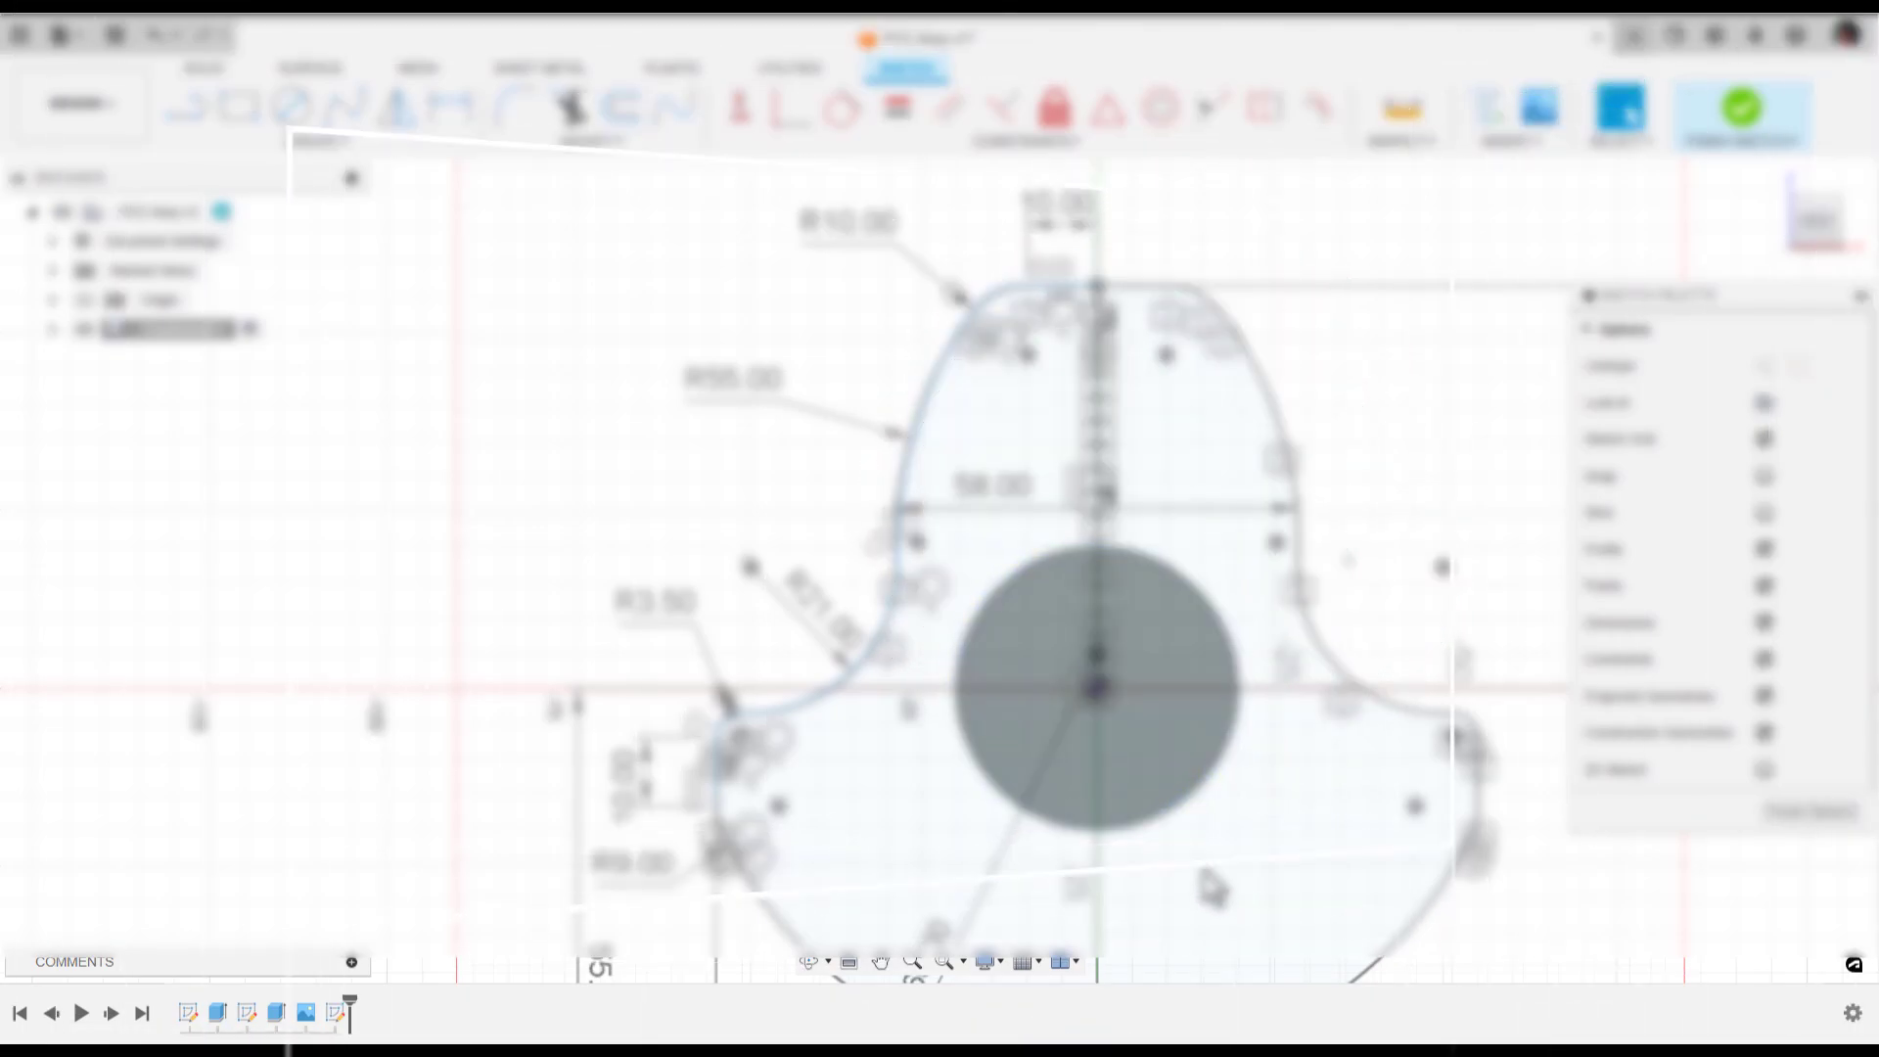
Check the short vertical line's length and the small fillet and large arc radii
{"action": "middle_click_drag", "start_coordinate": [1208, 861], "coordinate": [1241, 755]}
{"action": "scroll", "coordinate": [779, 734], "scroll_direction": "up", "scroll_amount": 2}
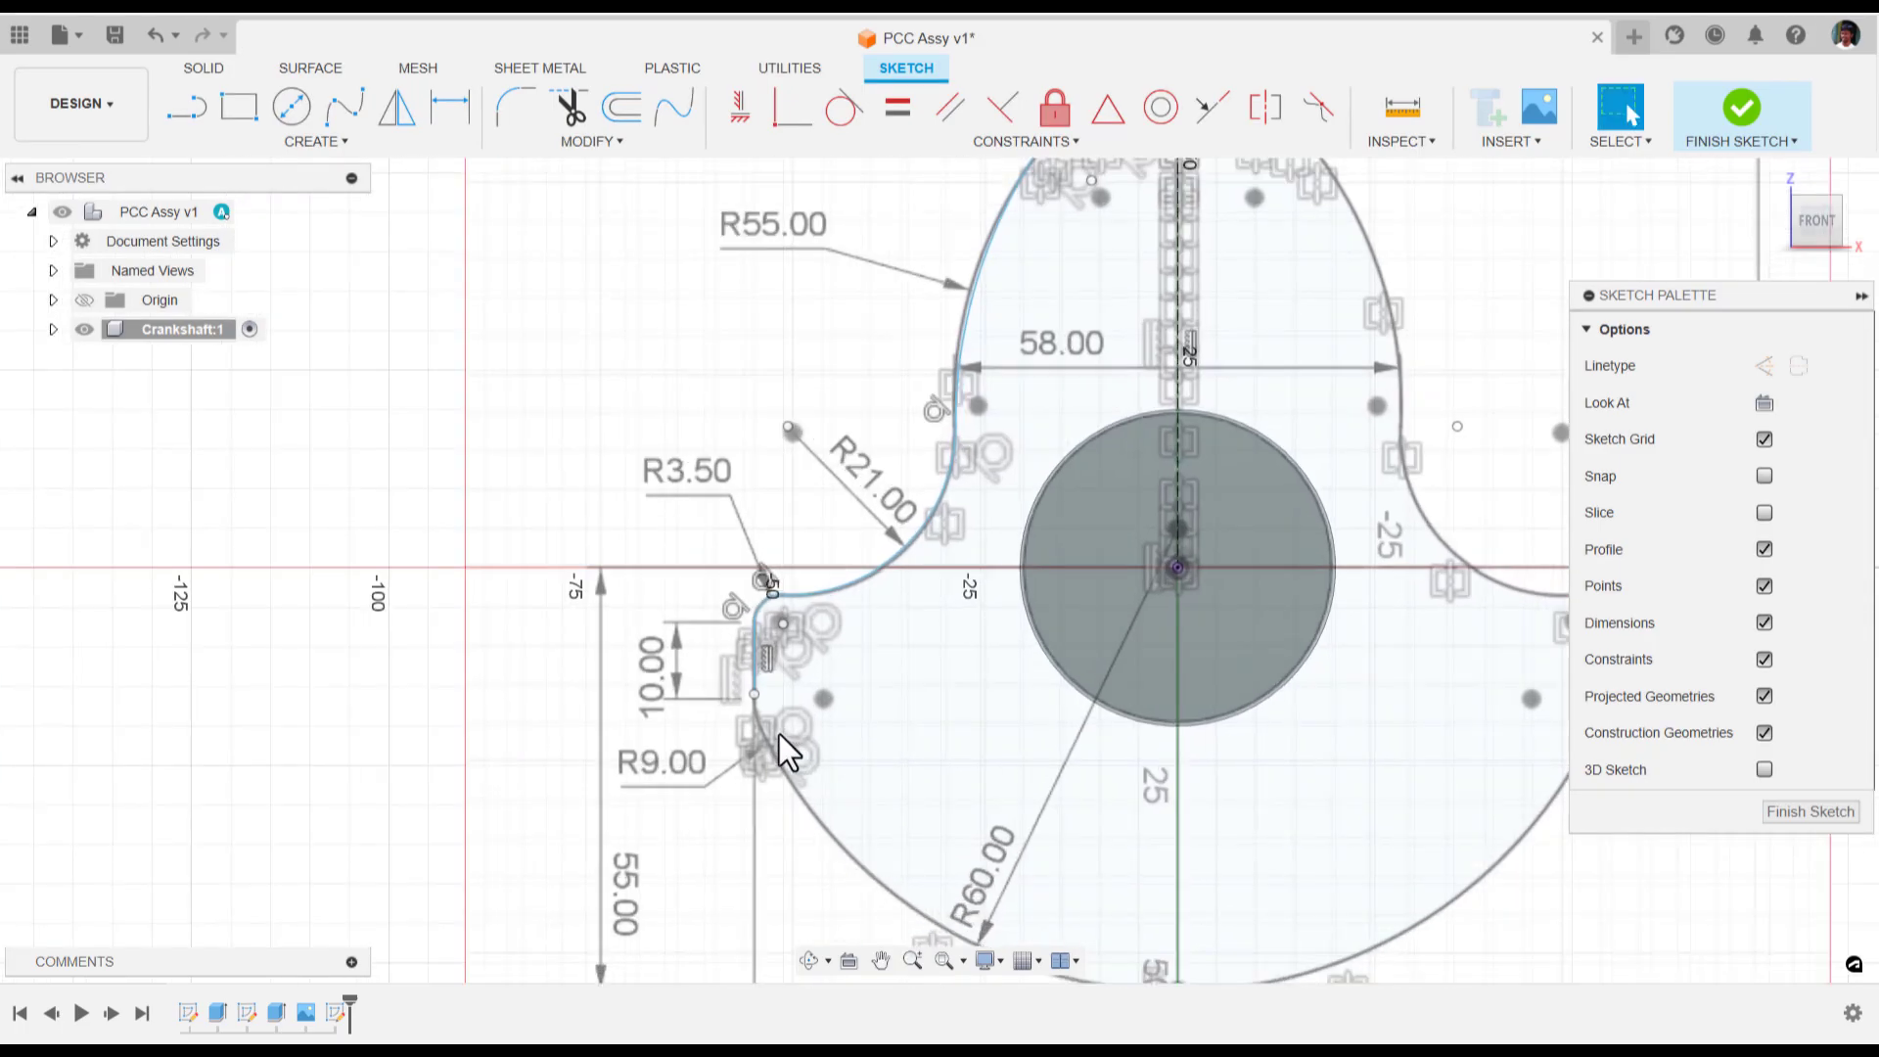
{"action": "scroll", "coordinate": [689, 560], "scroll_direction": "up", "scroll_amount": 6}
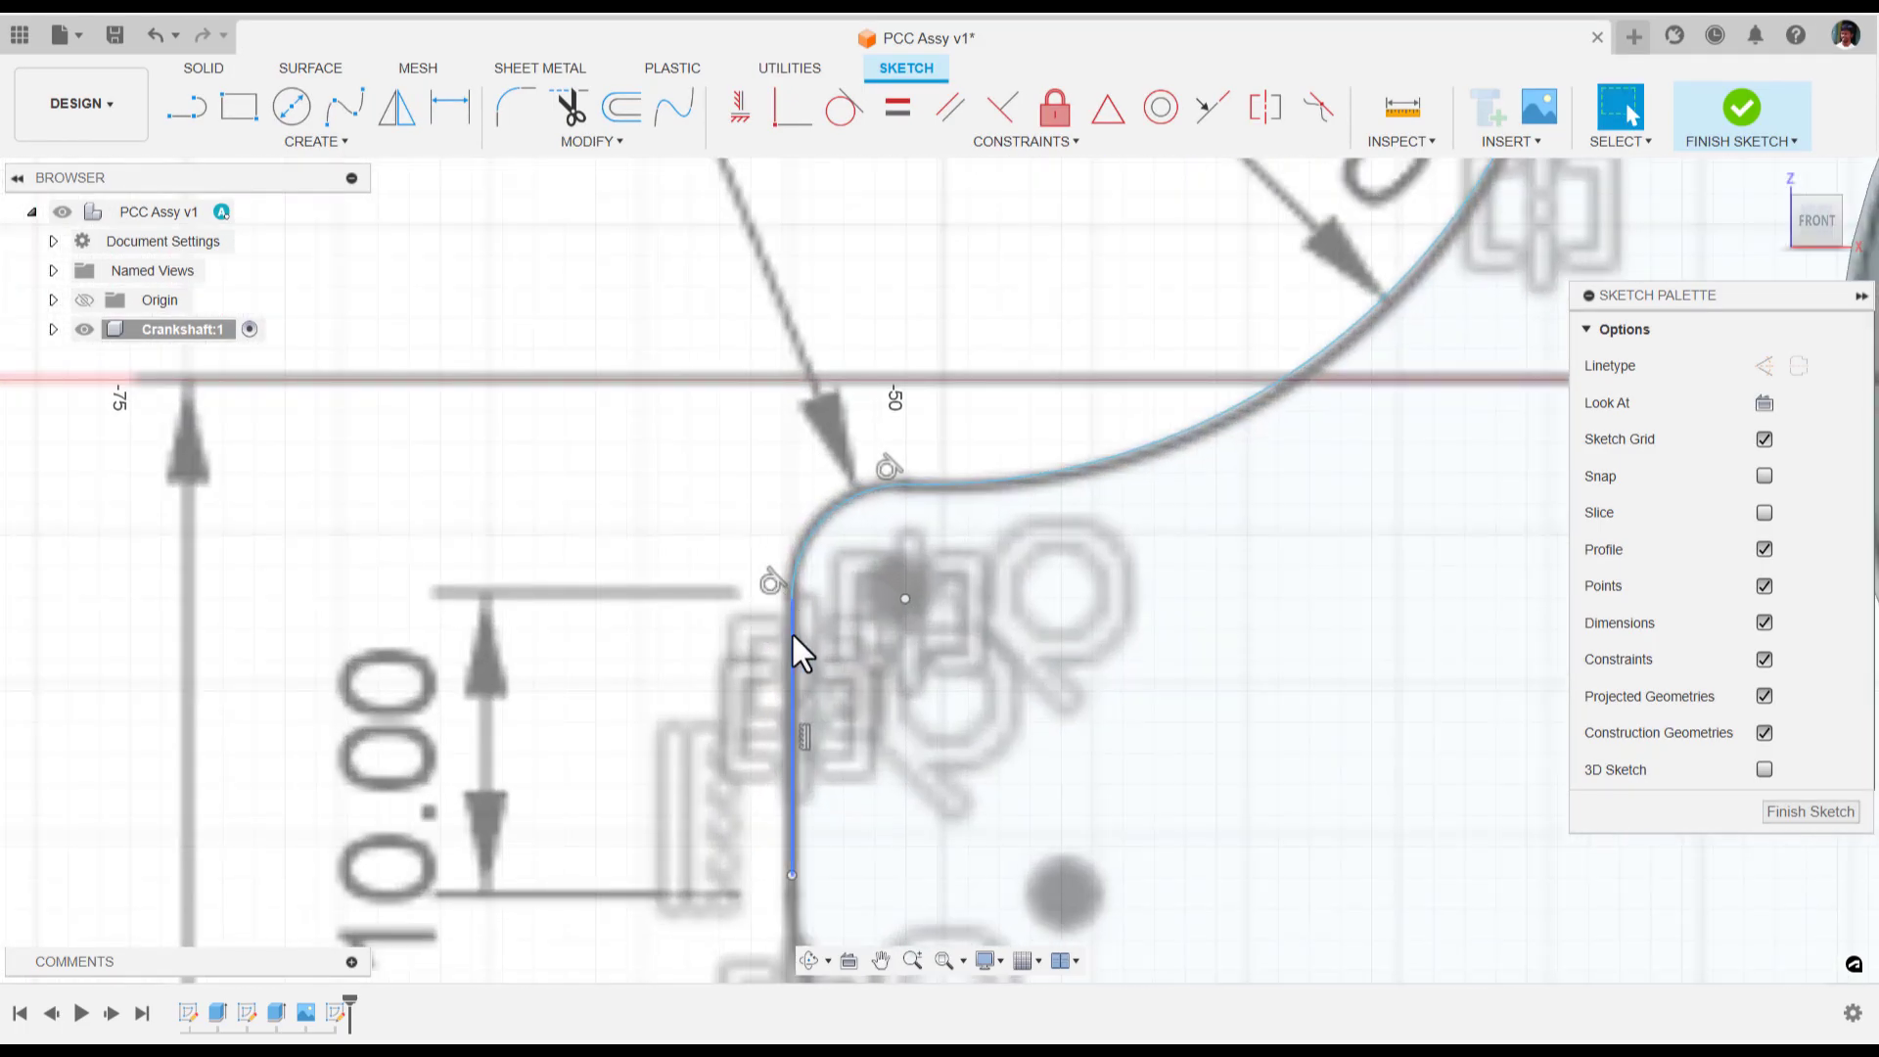
{"action": "left_click", "coordinate": [795, 630]}
{"action": "left_click", "coordinate": [796, 580]}
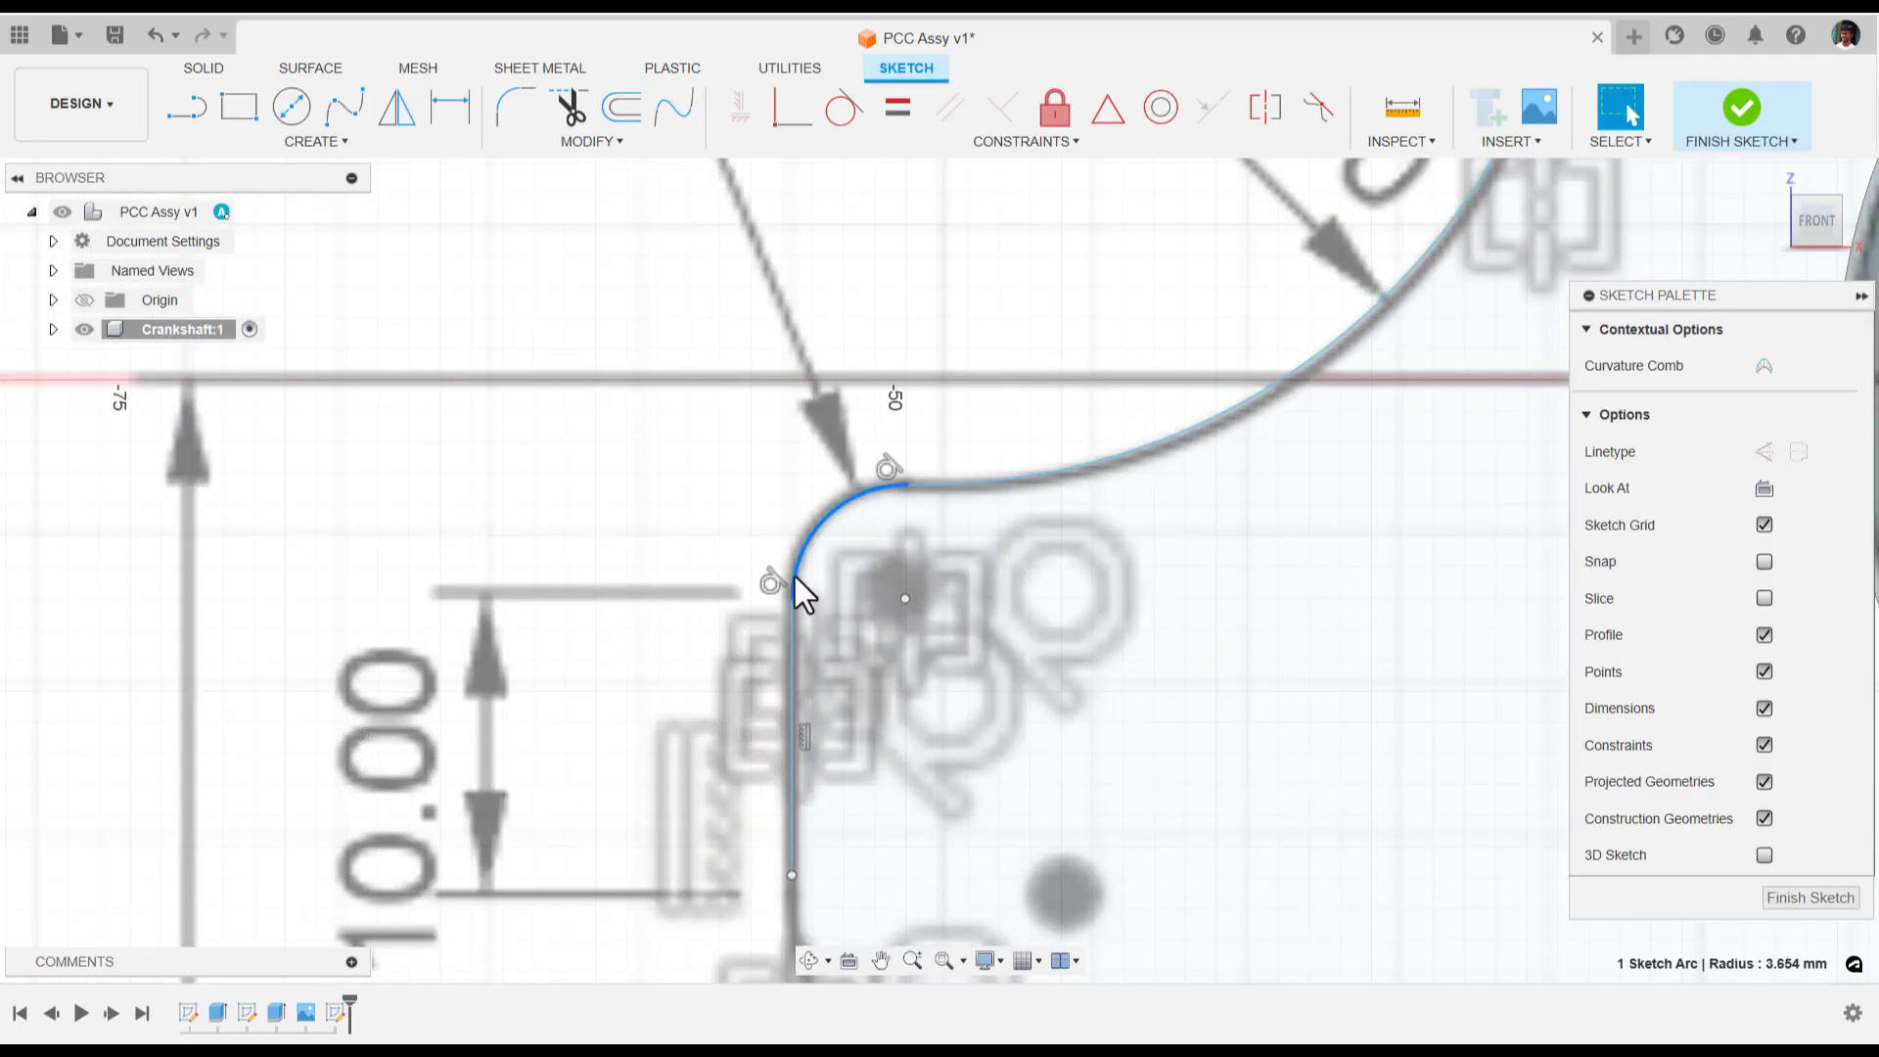
{"action": "left_click", "coordinate": [936, 485]}
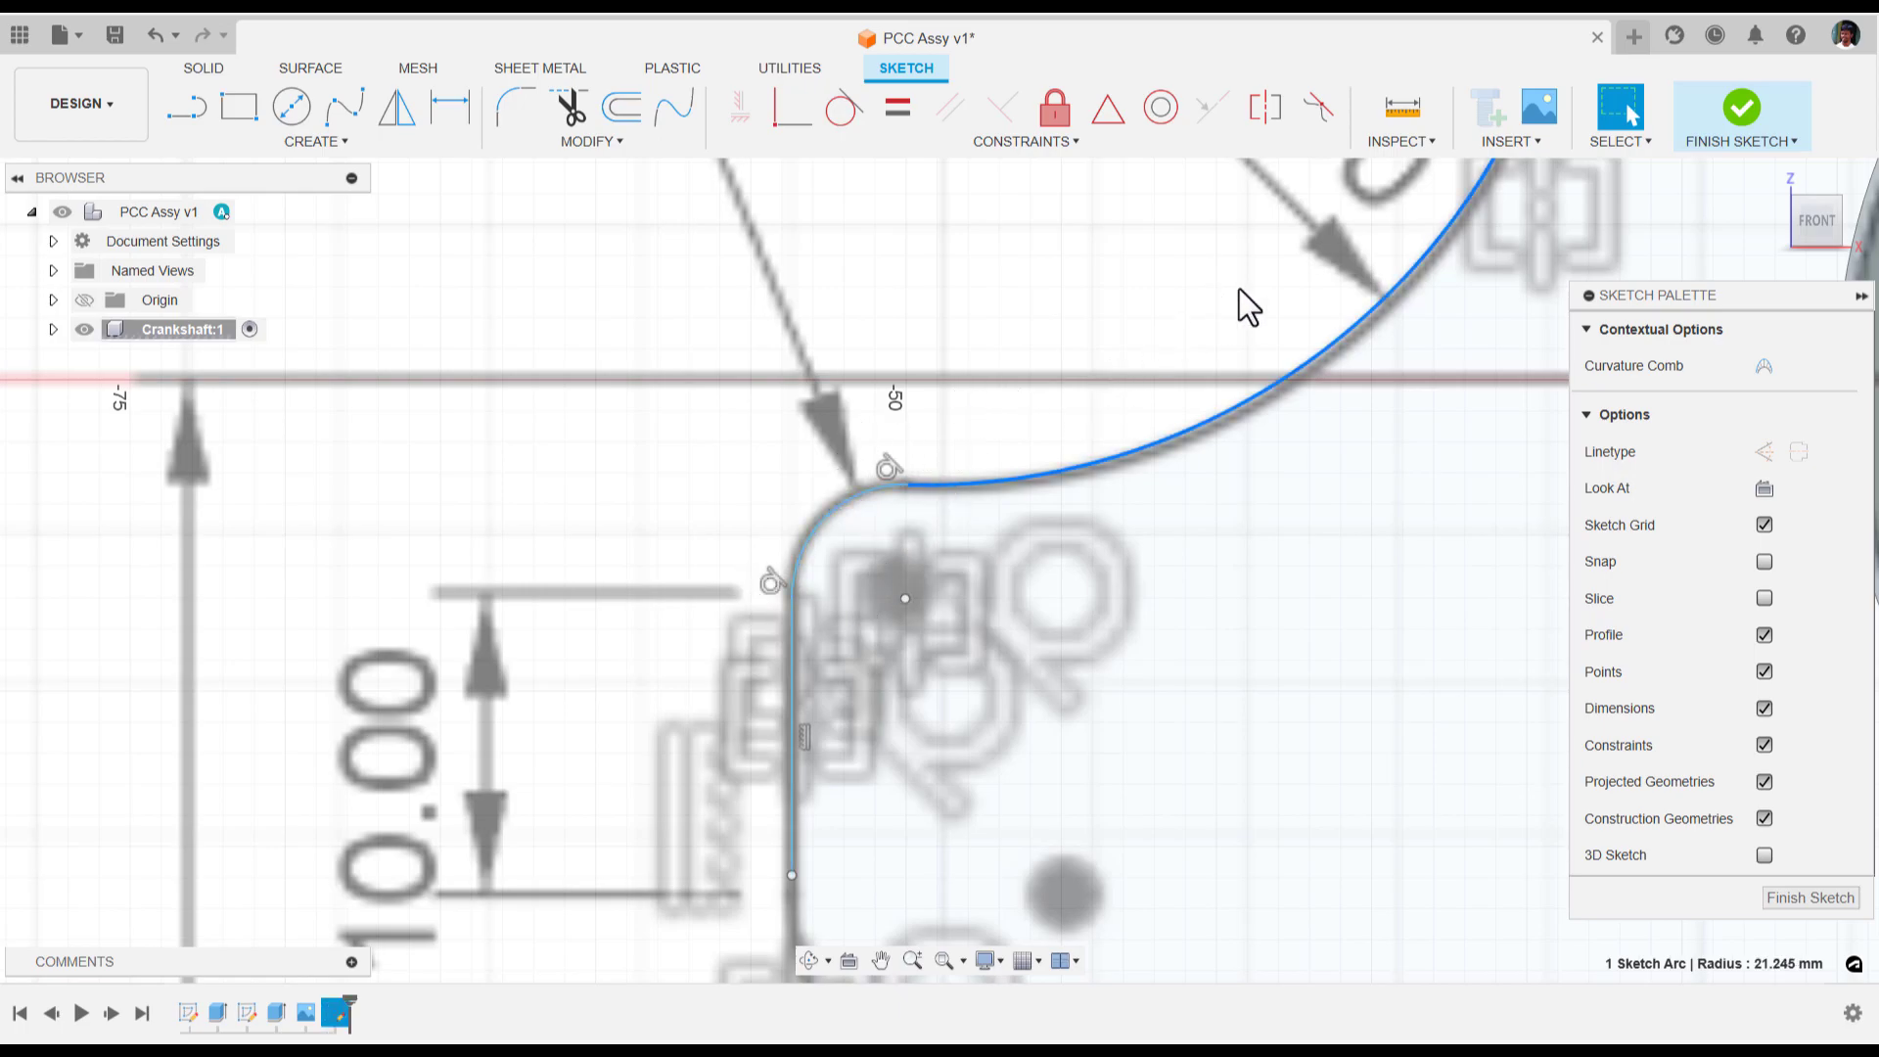
{"action": "scroll", "coordinate": [1239, 290], "scroll_direction": "down", "scroll_amount": 2}
{"action": "middle_click_drag", "start_coordinate": [1312, 252], "coordinate": [1094, 495]}
{"action": "scroll", "coordinate": [1101, 470], "scroll_direction": "up", "scroll_amount": 5}
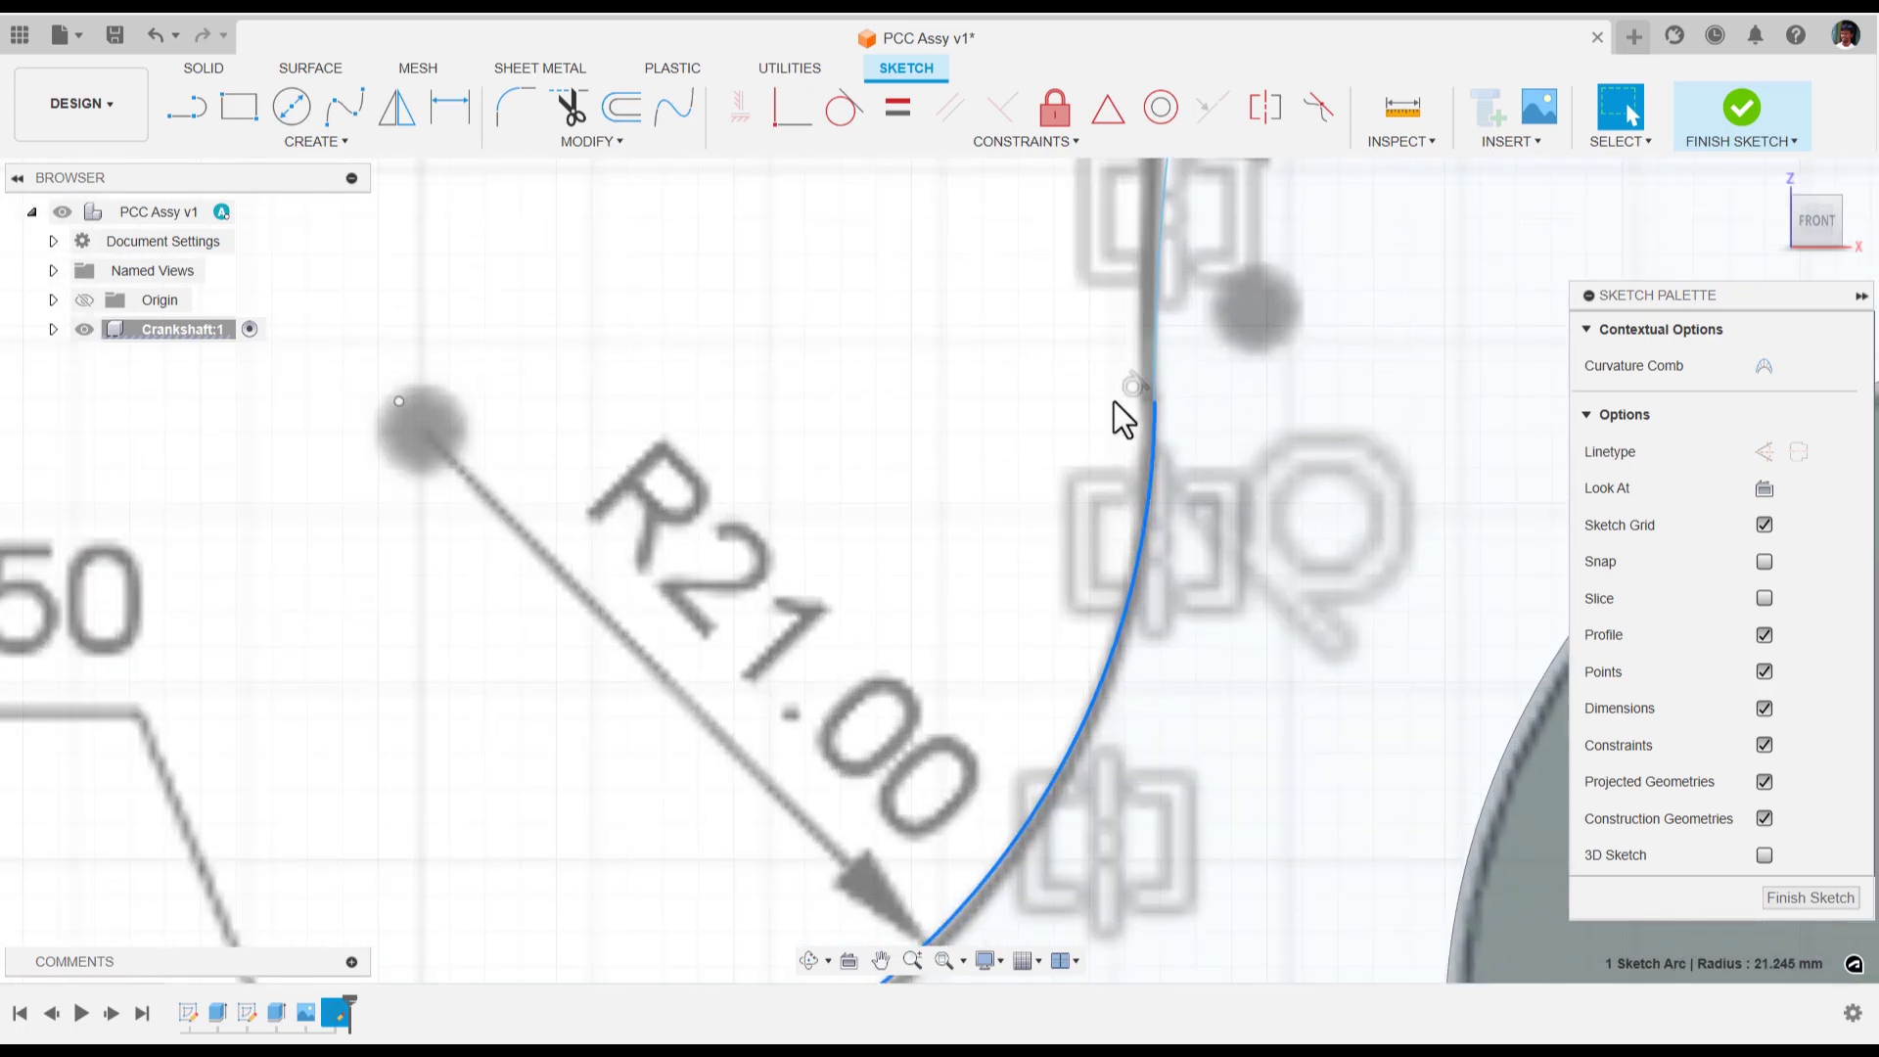
{"action": "left_click", "coordinate": [1142, 401]}
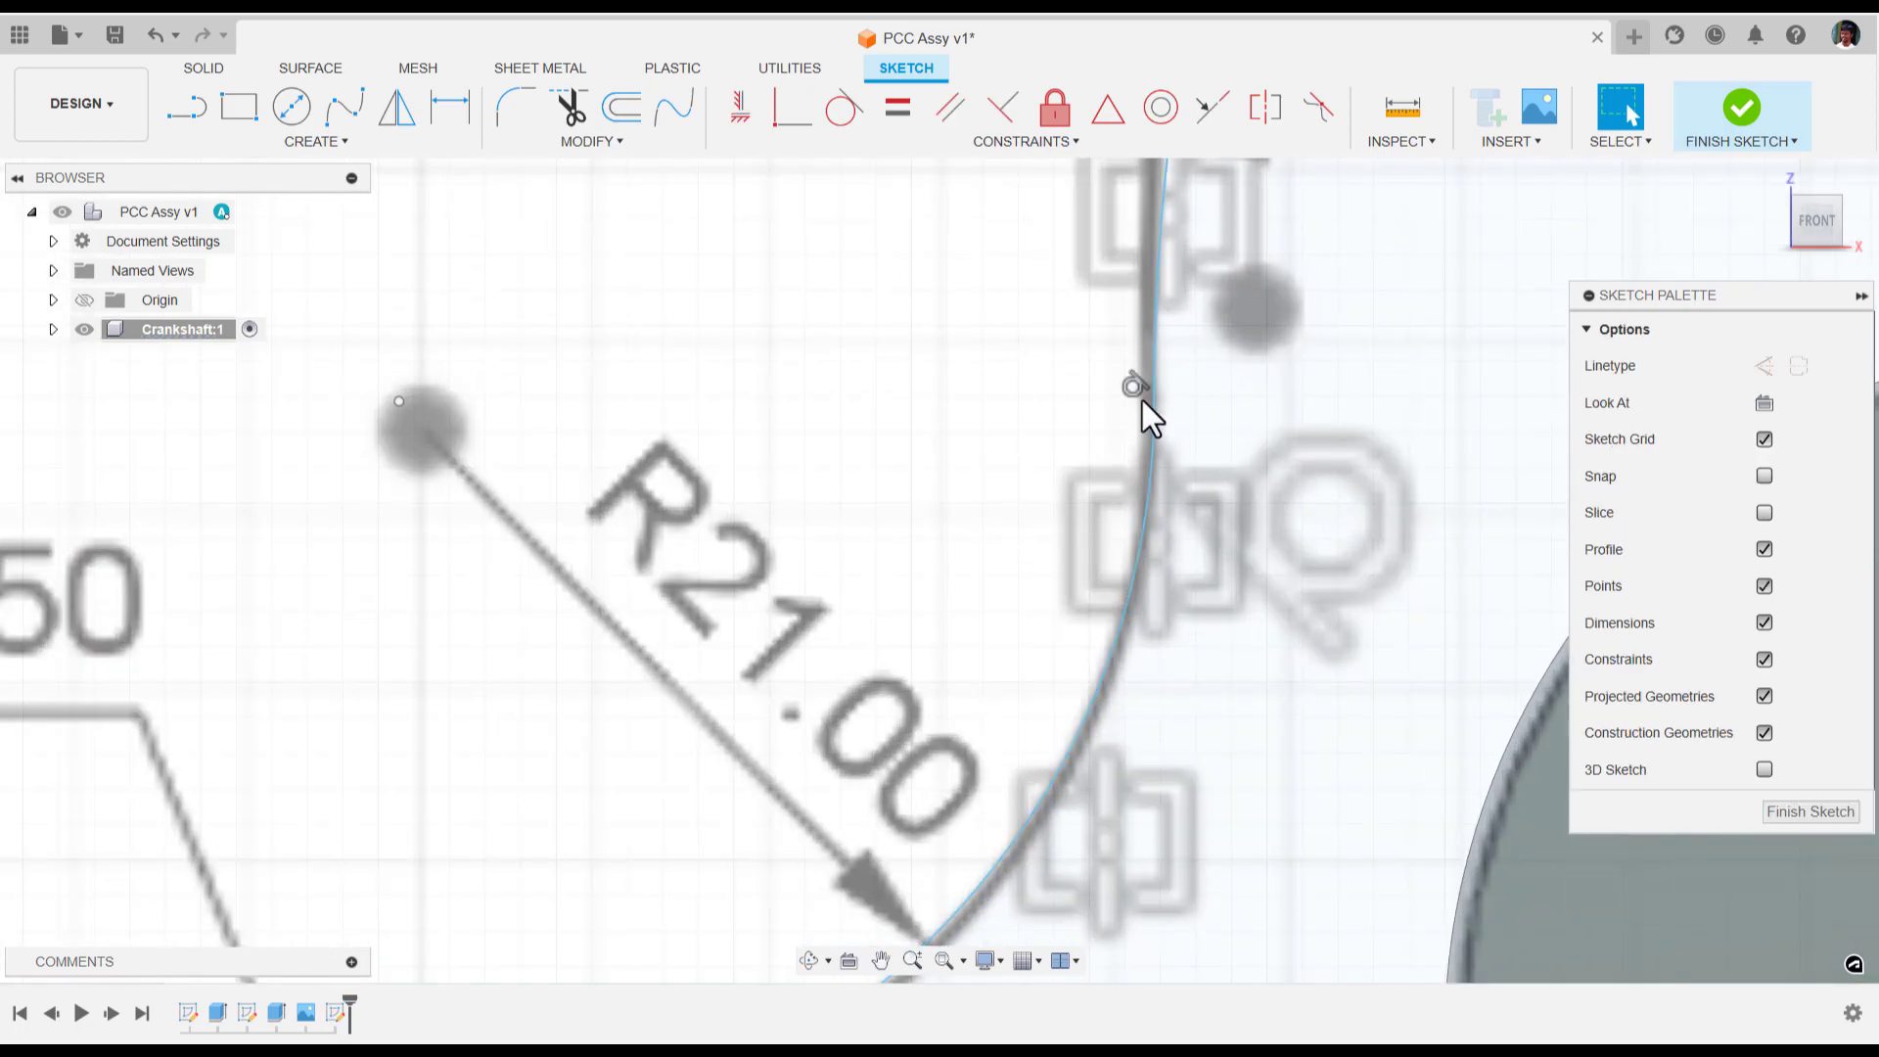
Make the top horizontal line tangent to the 7.729 mm fillet arc above the R55 arc
{"action": "scroll", "coordinate": [1151, 410], "scroll_direction": "down", "scroll_amount": 3}
{"action": "middle_click_drag", "start_coordinate": [1259, 260], "coordinate": [1187, 495]}
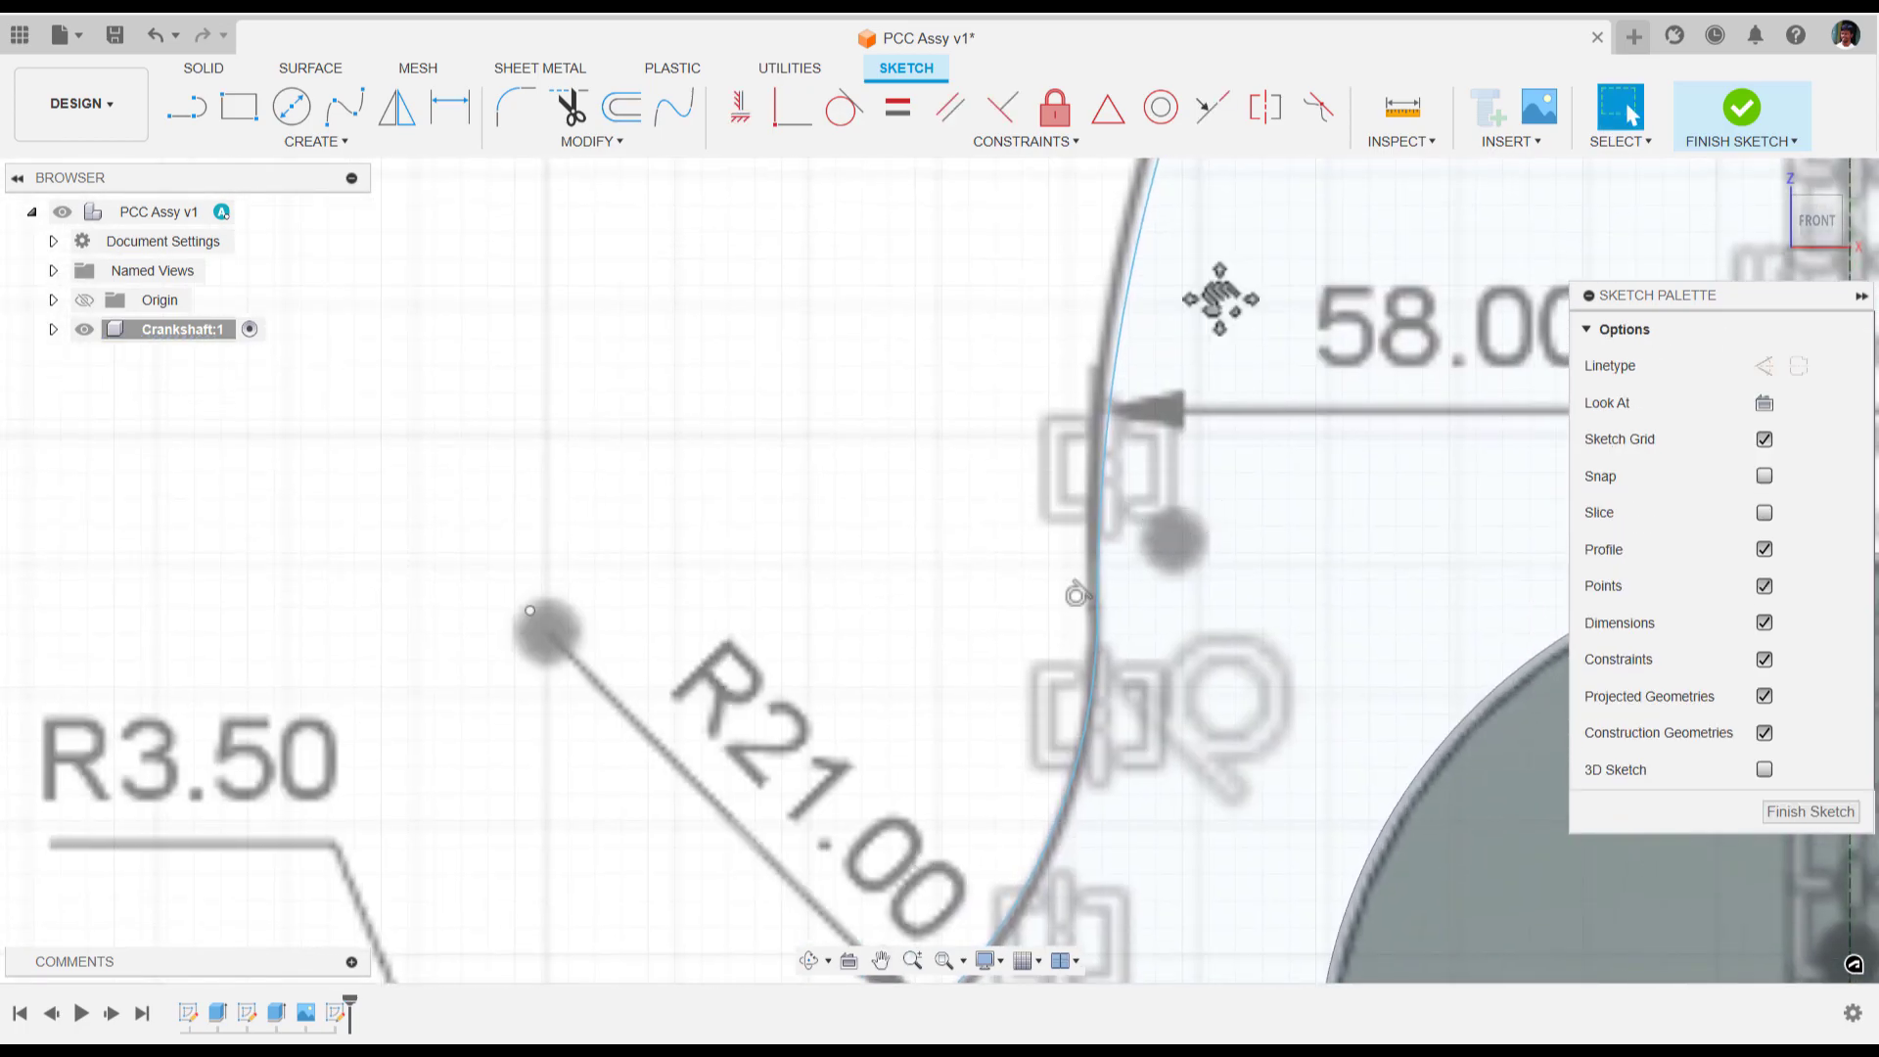
{"action": "scroll", "coordinate": [1216, 293], "scroll_direction": "up", "scroll_amount": 3}
{"action": "mouse_move", "coordinate": [1129, 613]}
{"action": "middle_mouse_down"}
{"action": "mouse_move", "coordinate": [982, 738]}
{"action": "mouse_move", "coordinate": [1188, 436]}
{"action": "mouse_move", "coordinate": [1072, 484]}
{"action": "middle_mouse_up"}
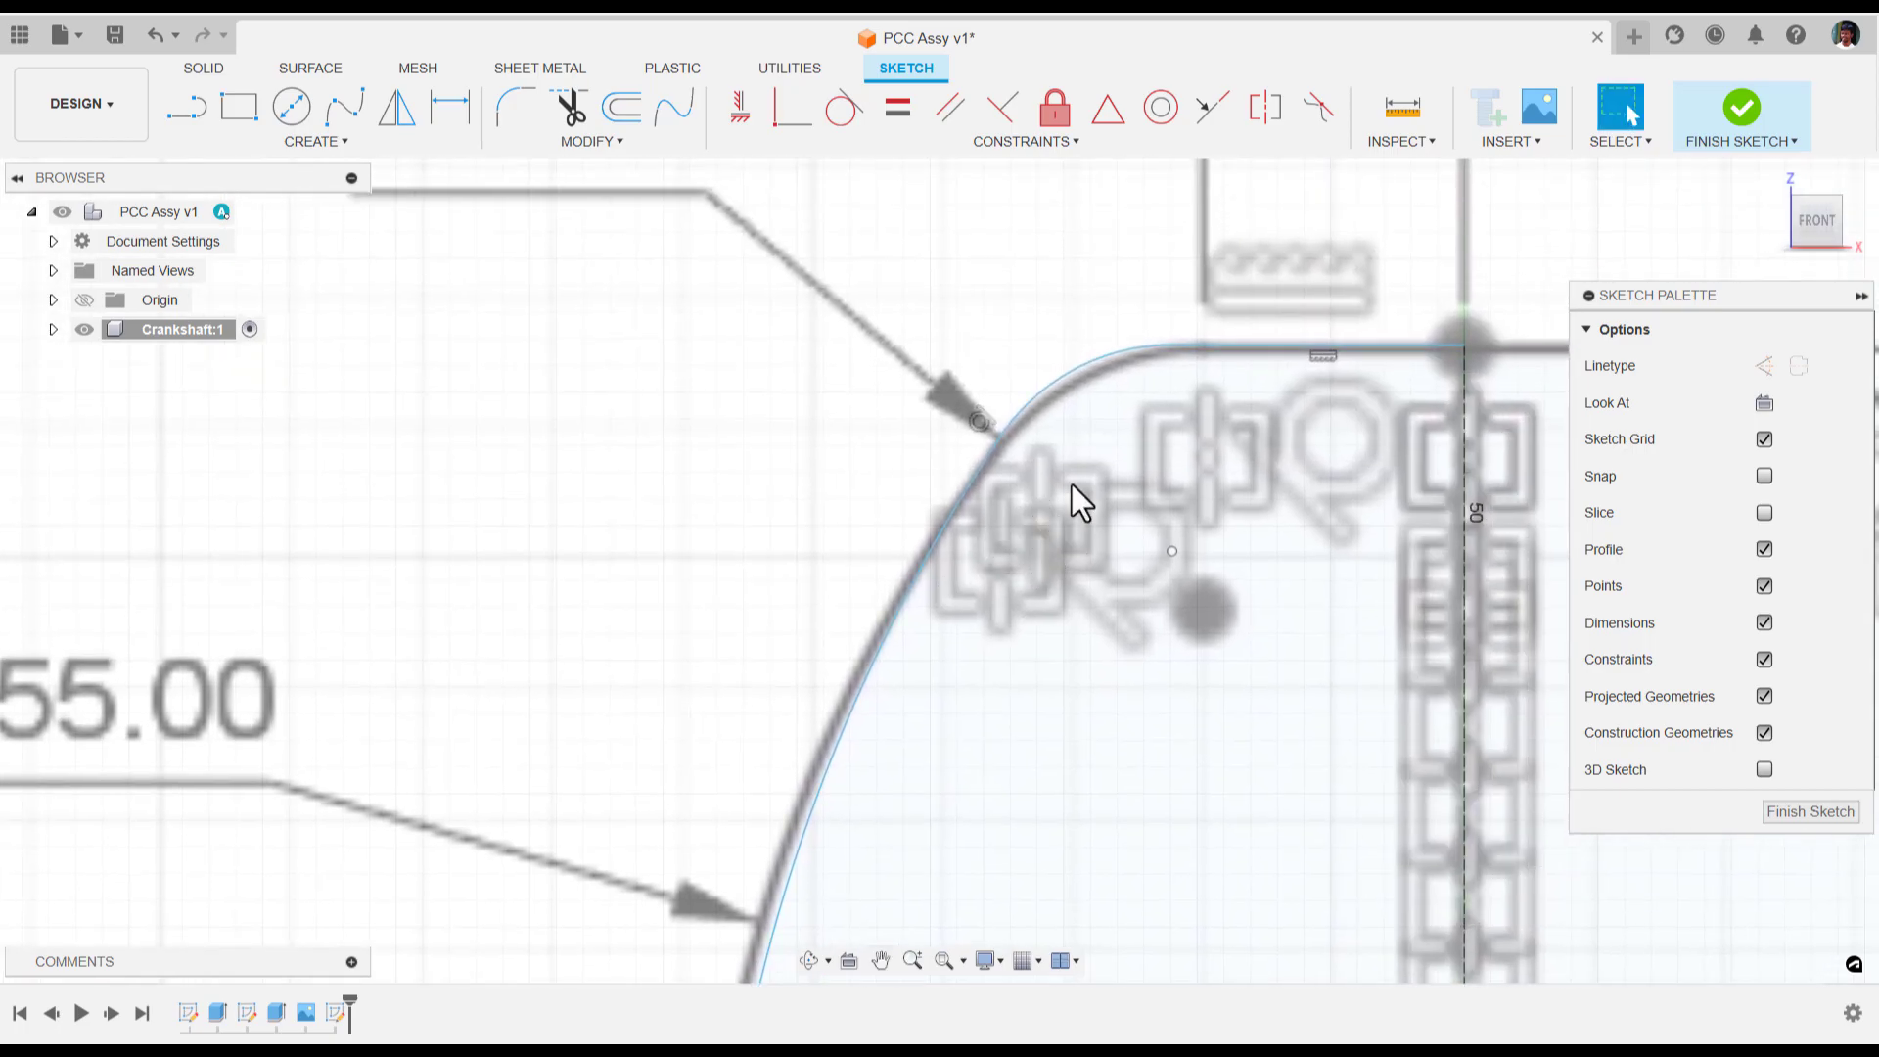
{"action": "left_click", "coordinate": [1139, 351]}
{"action": "left_click", "coordinate": [1212, 344]}
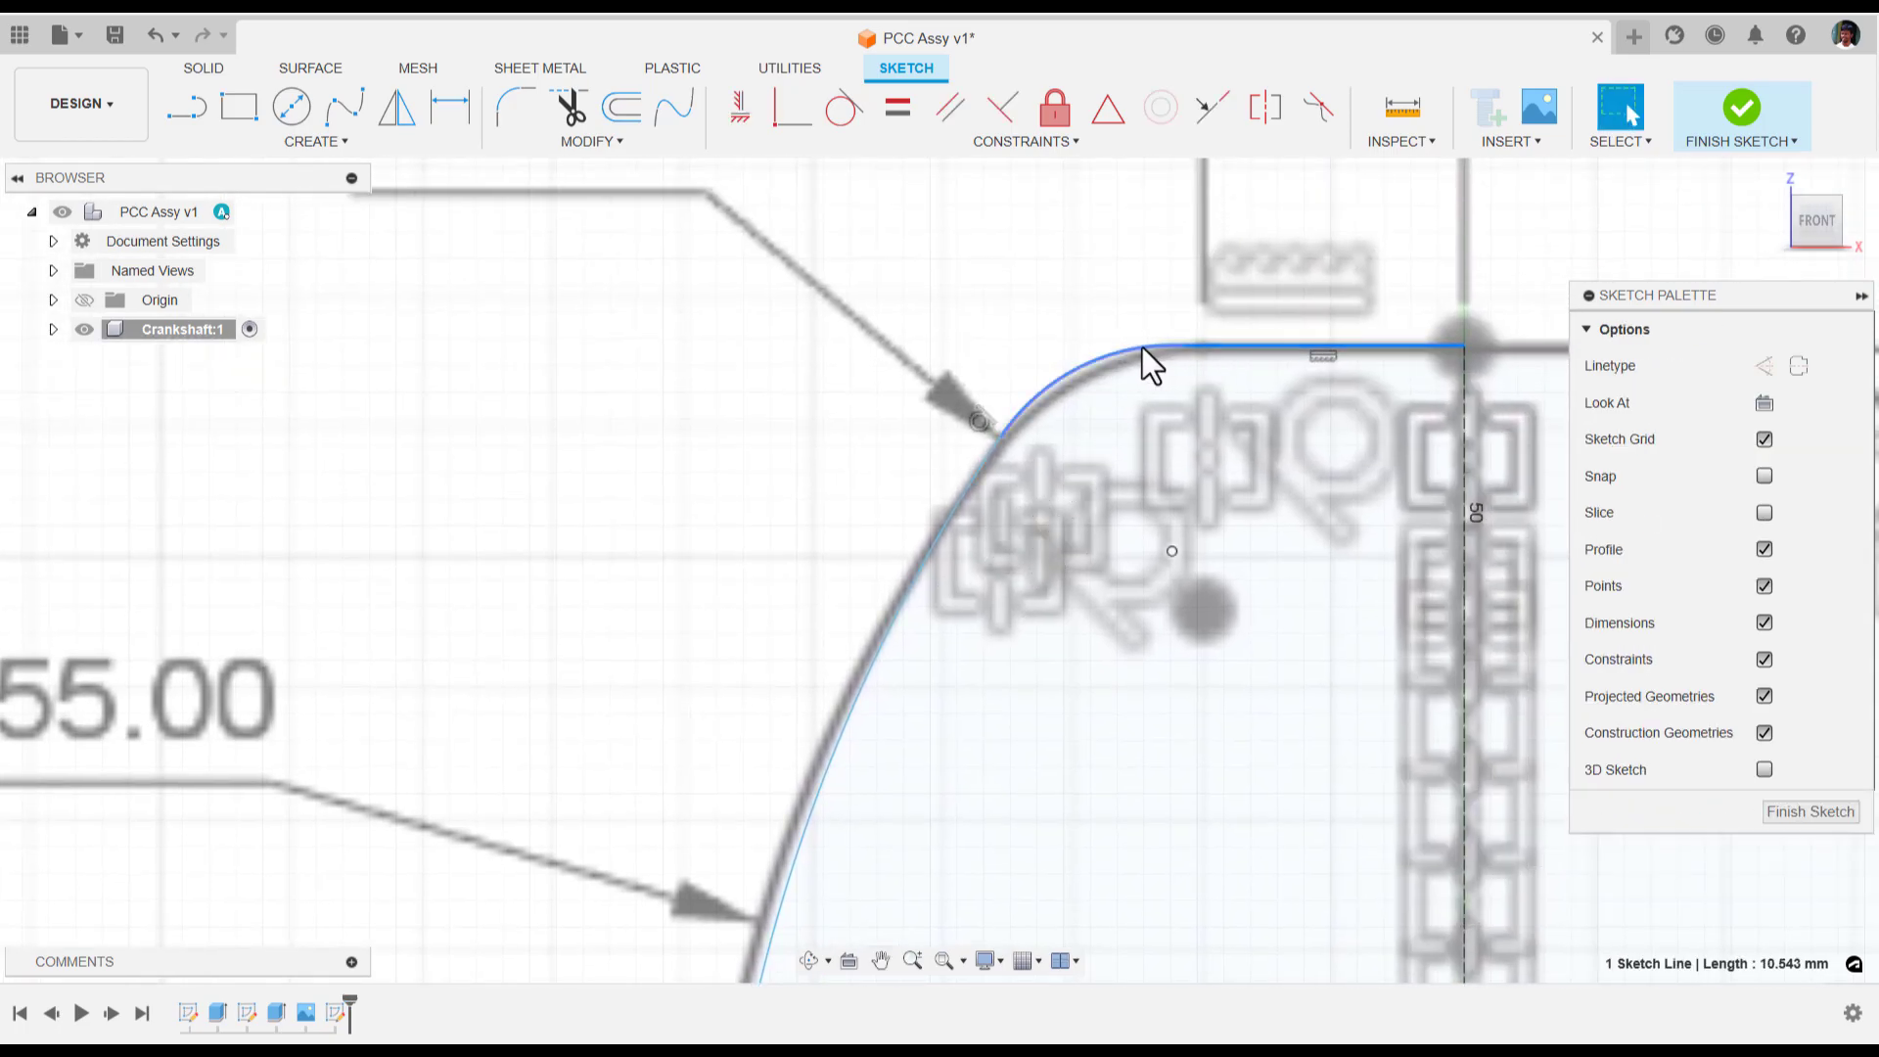
{"action": "left_click", "coordinate": [1142, 348]}
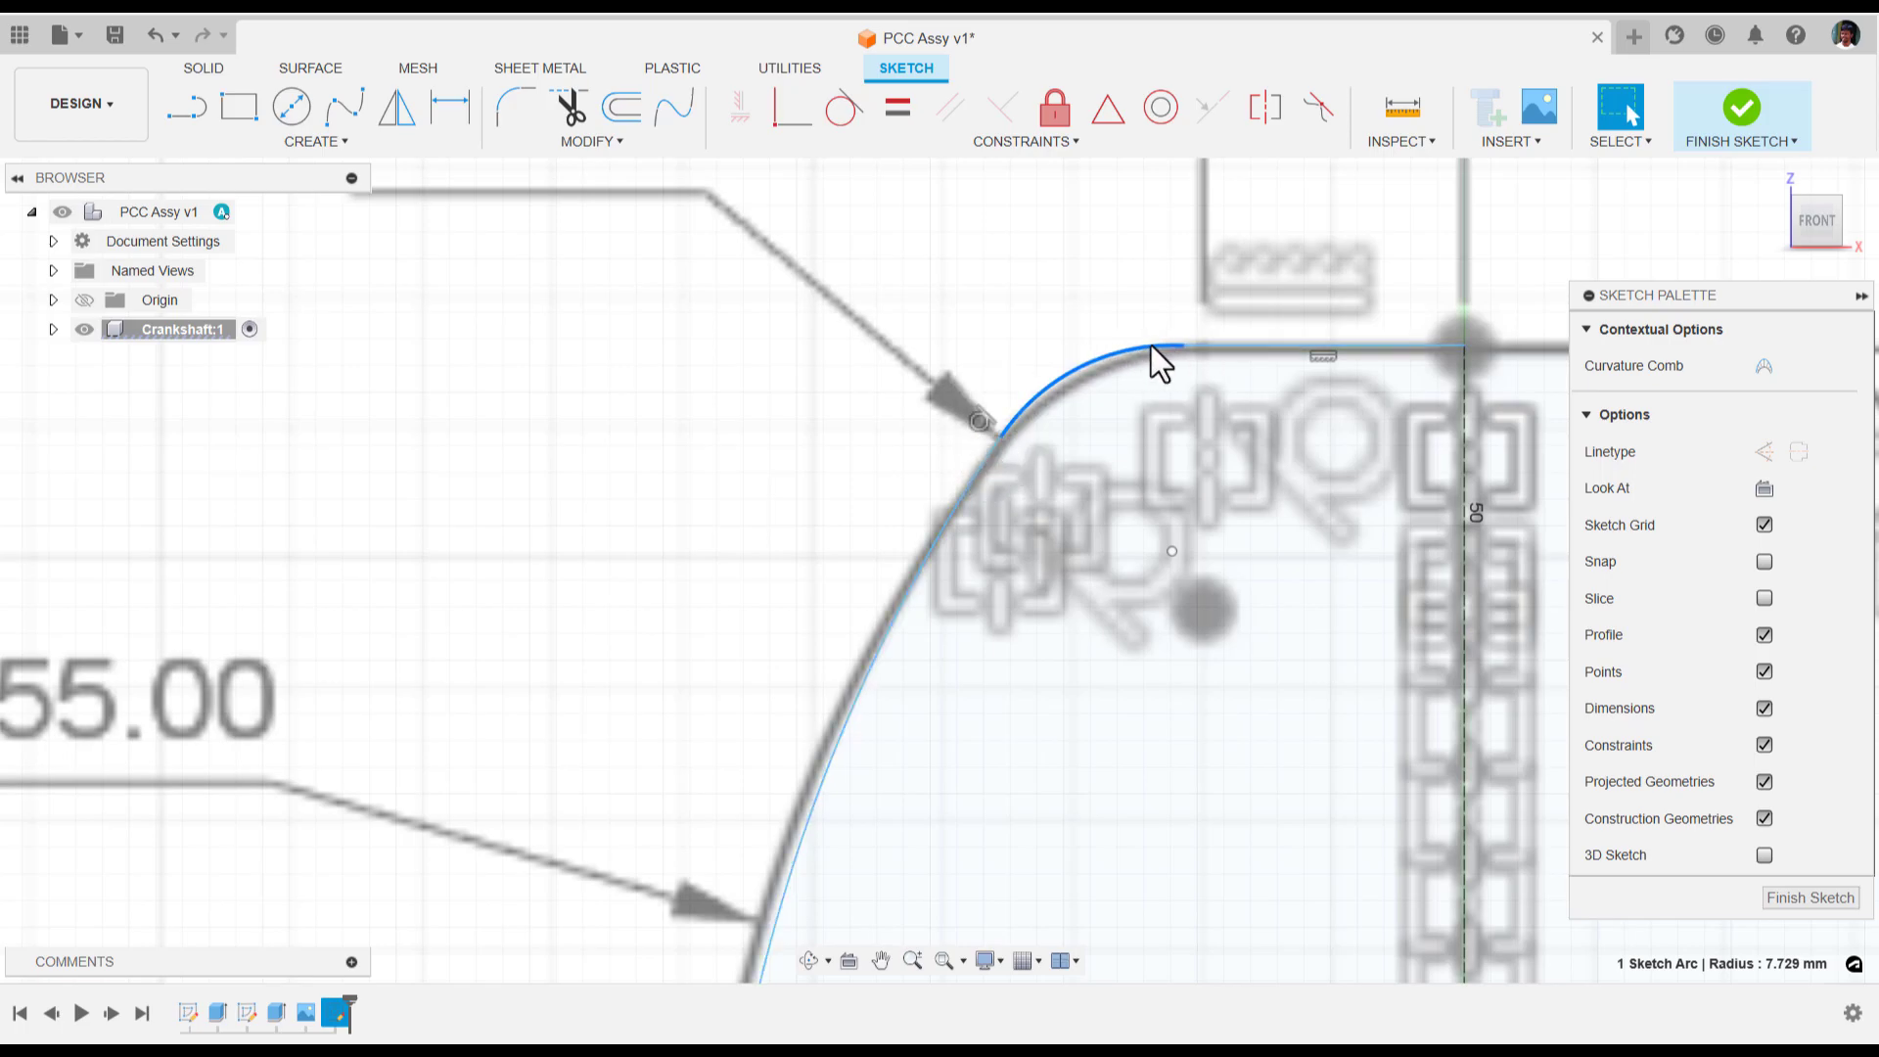
{"action": "left_click", "coordinate": [1135, 282]}
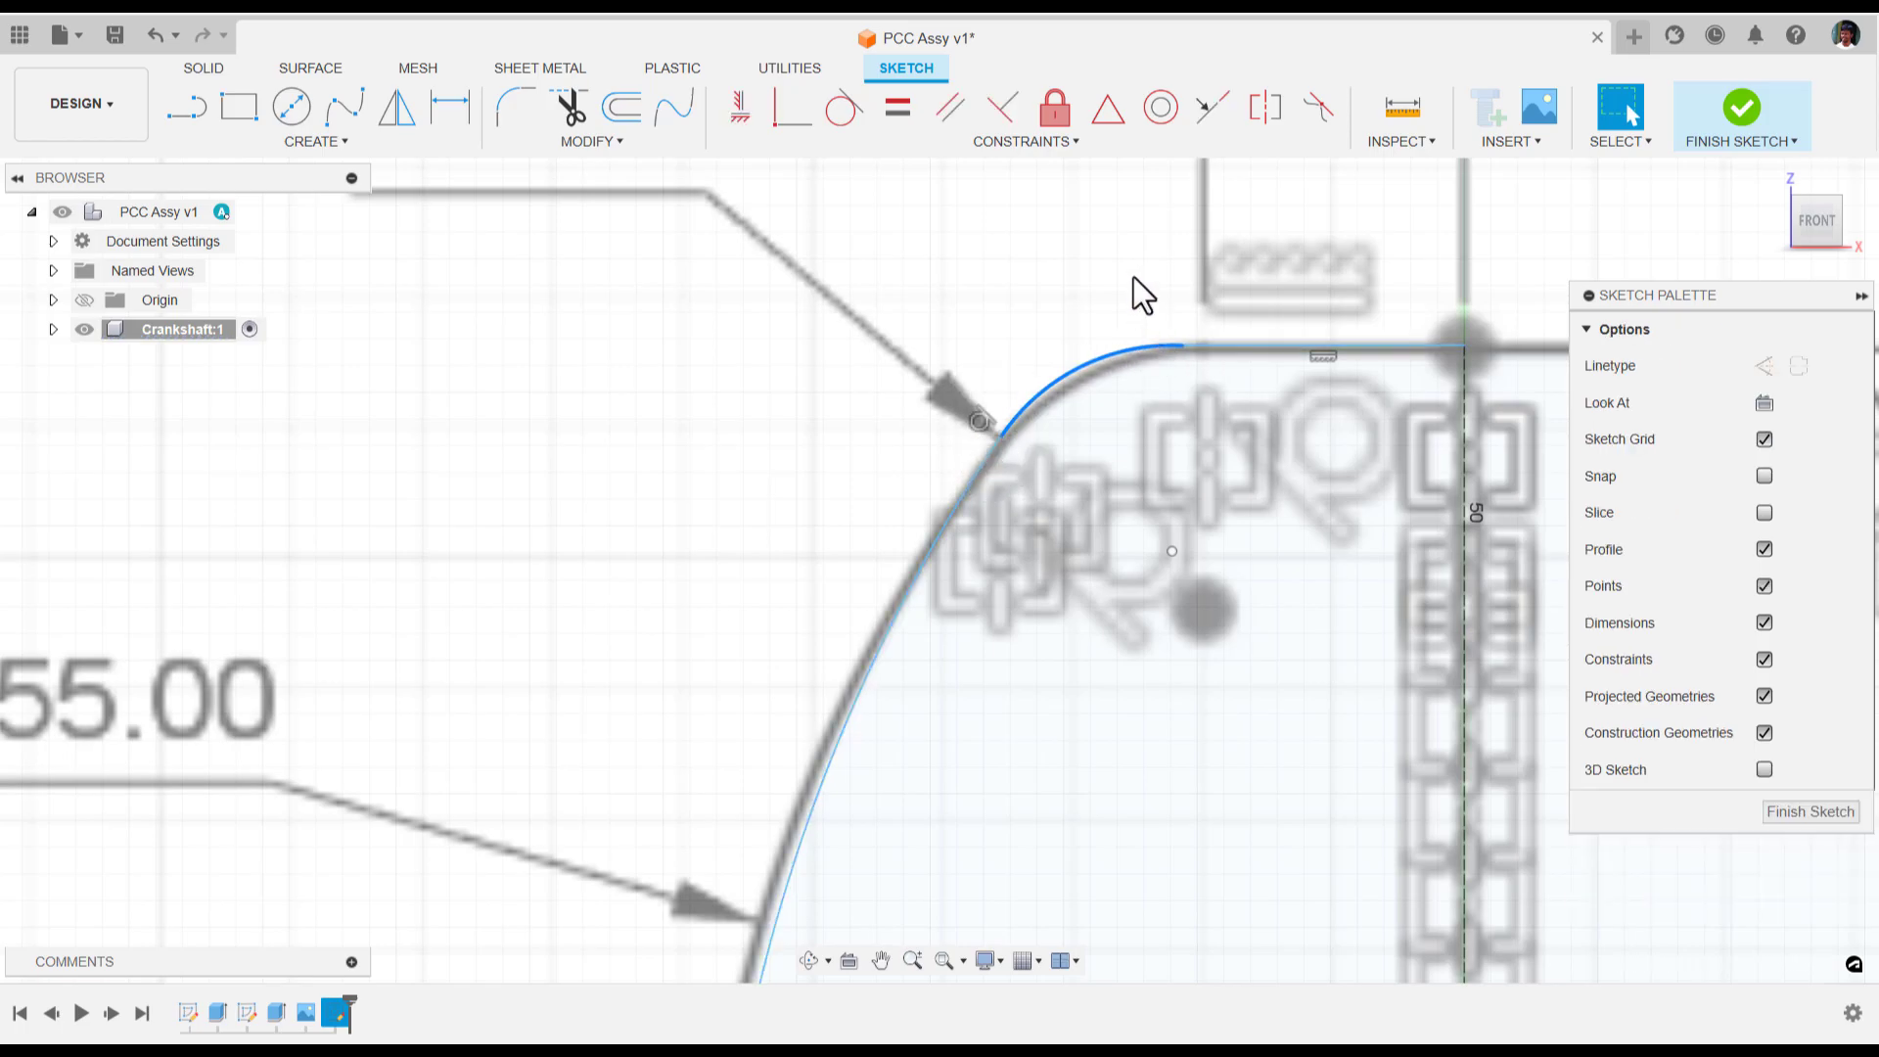
{"action": "left_click", "coordinate": [1165, 345]}
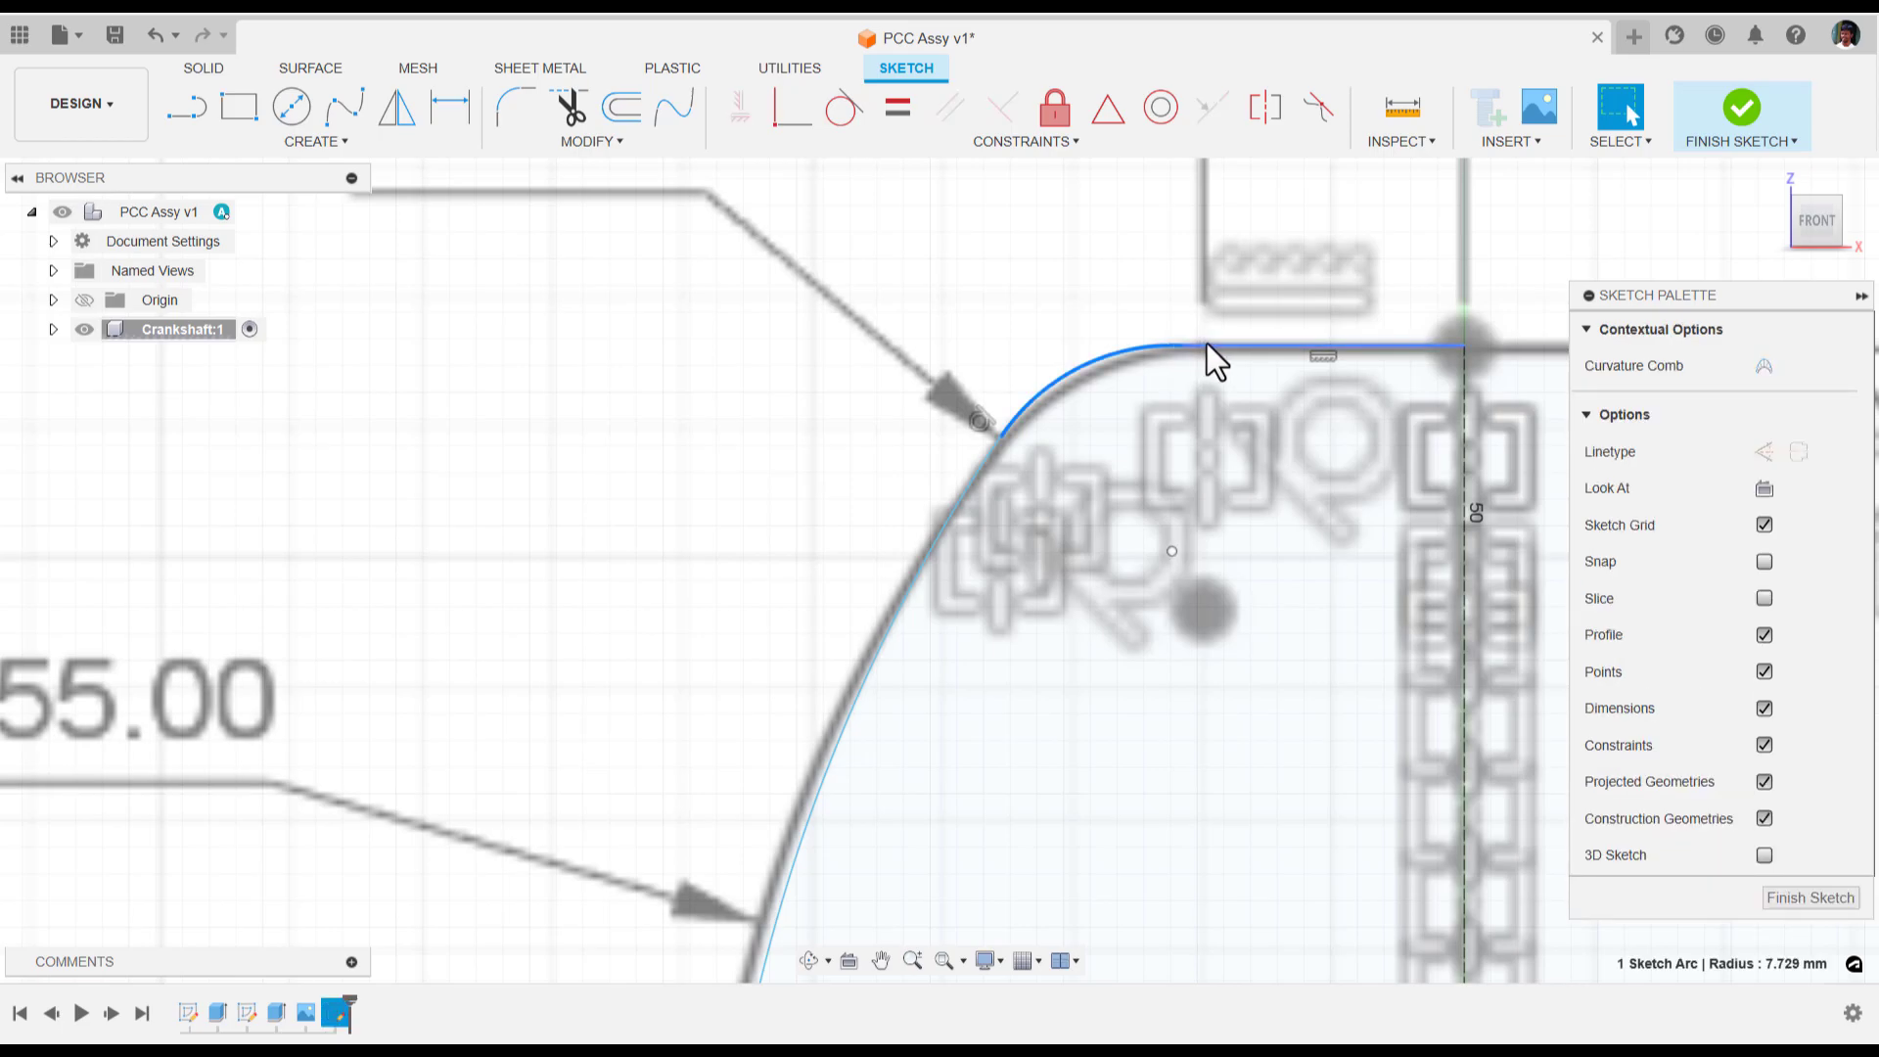
{"action": "left_click", "coordinate": [1207, 343], "text": "shift"}
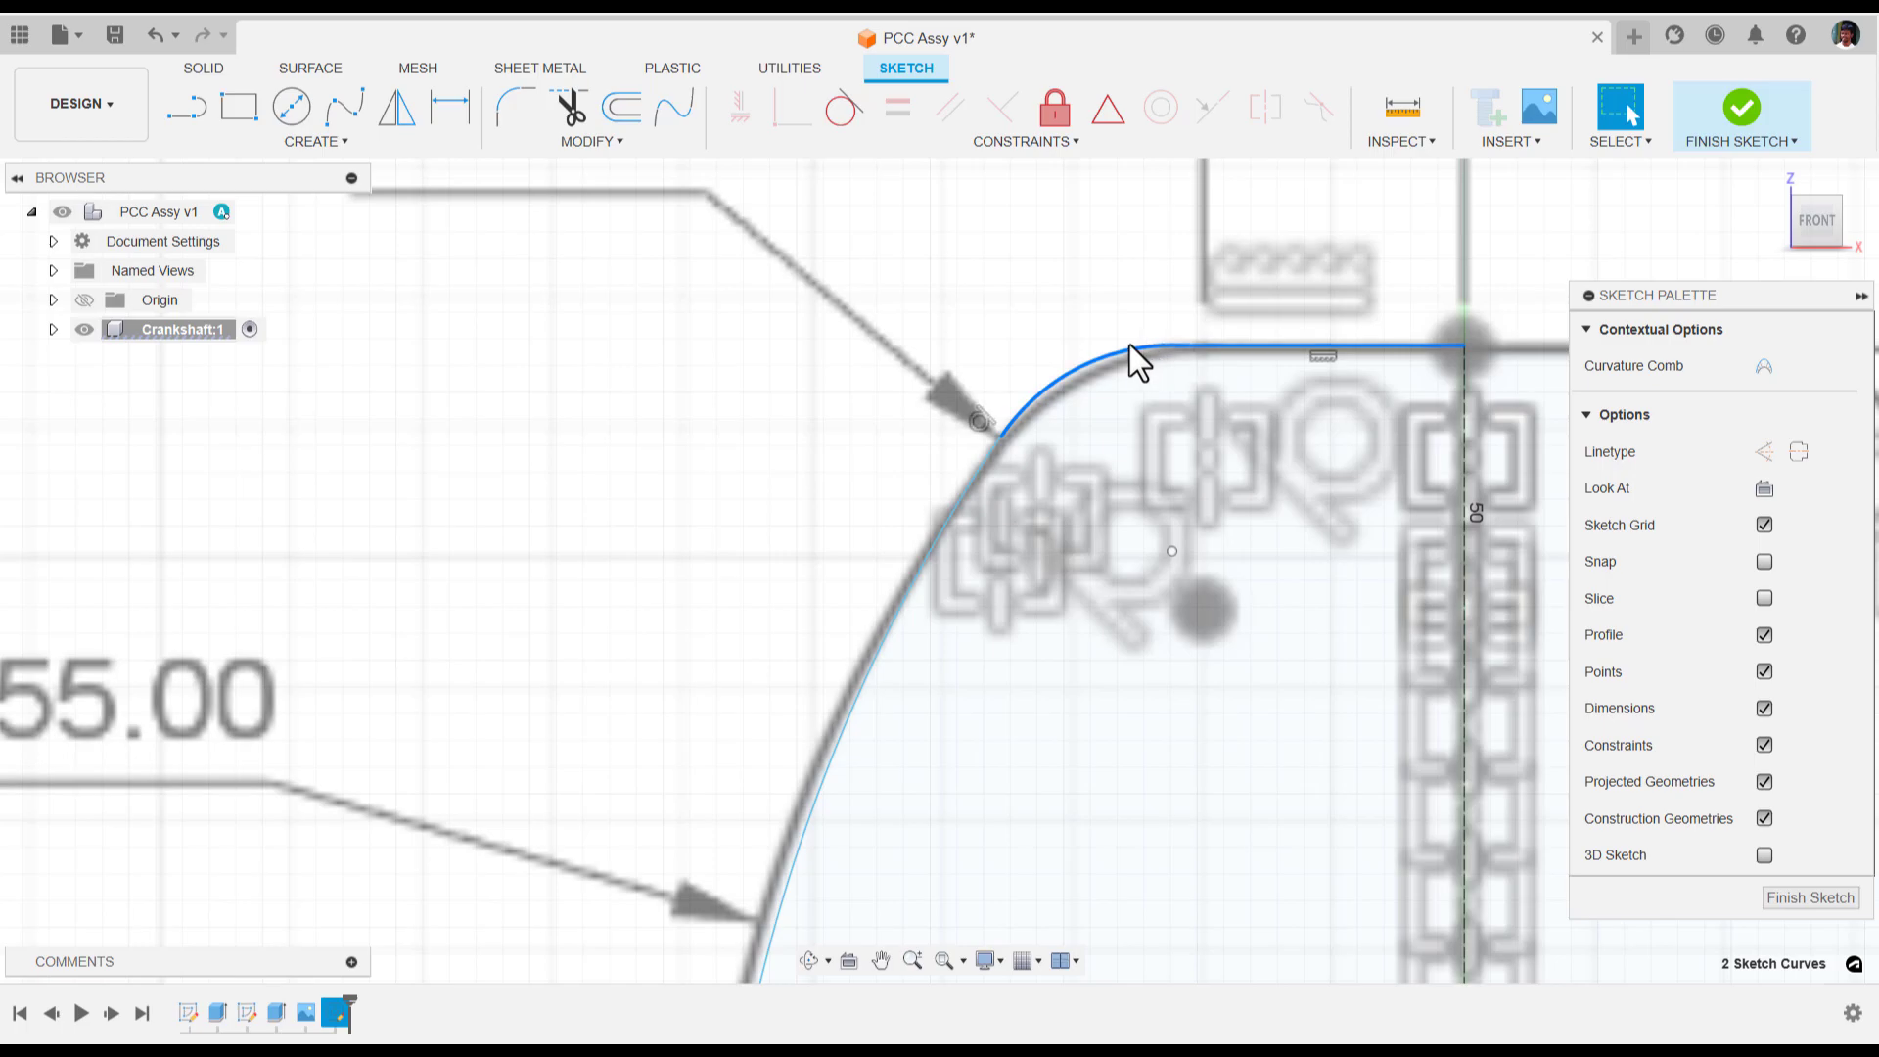
{"action": "left_click", "coordinate": [847, 115]}
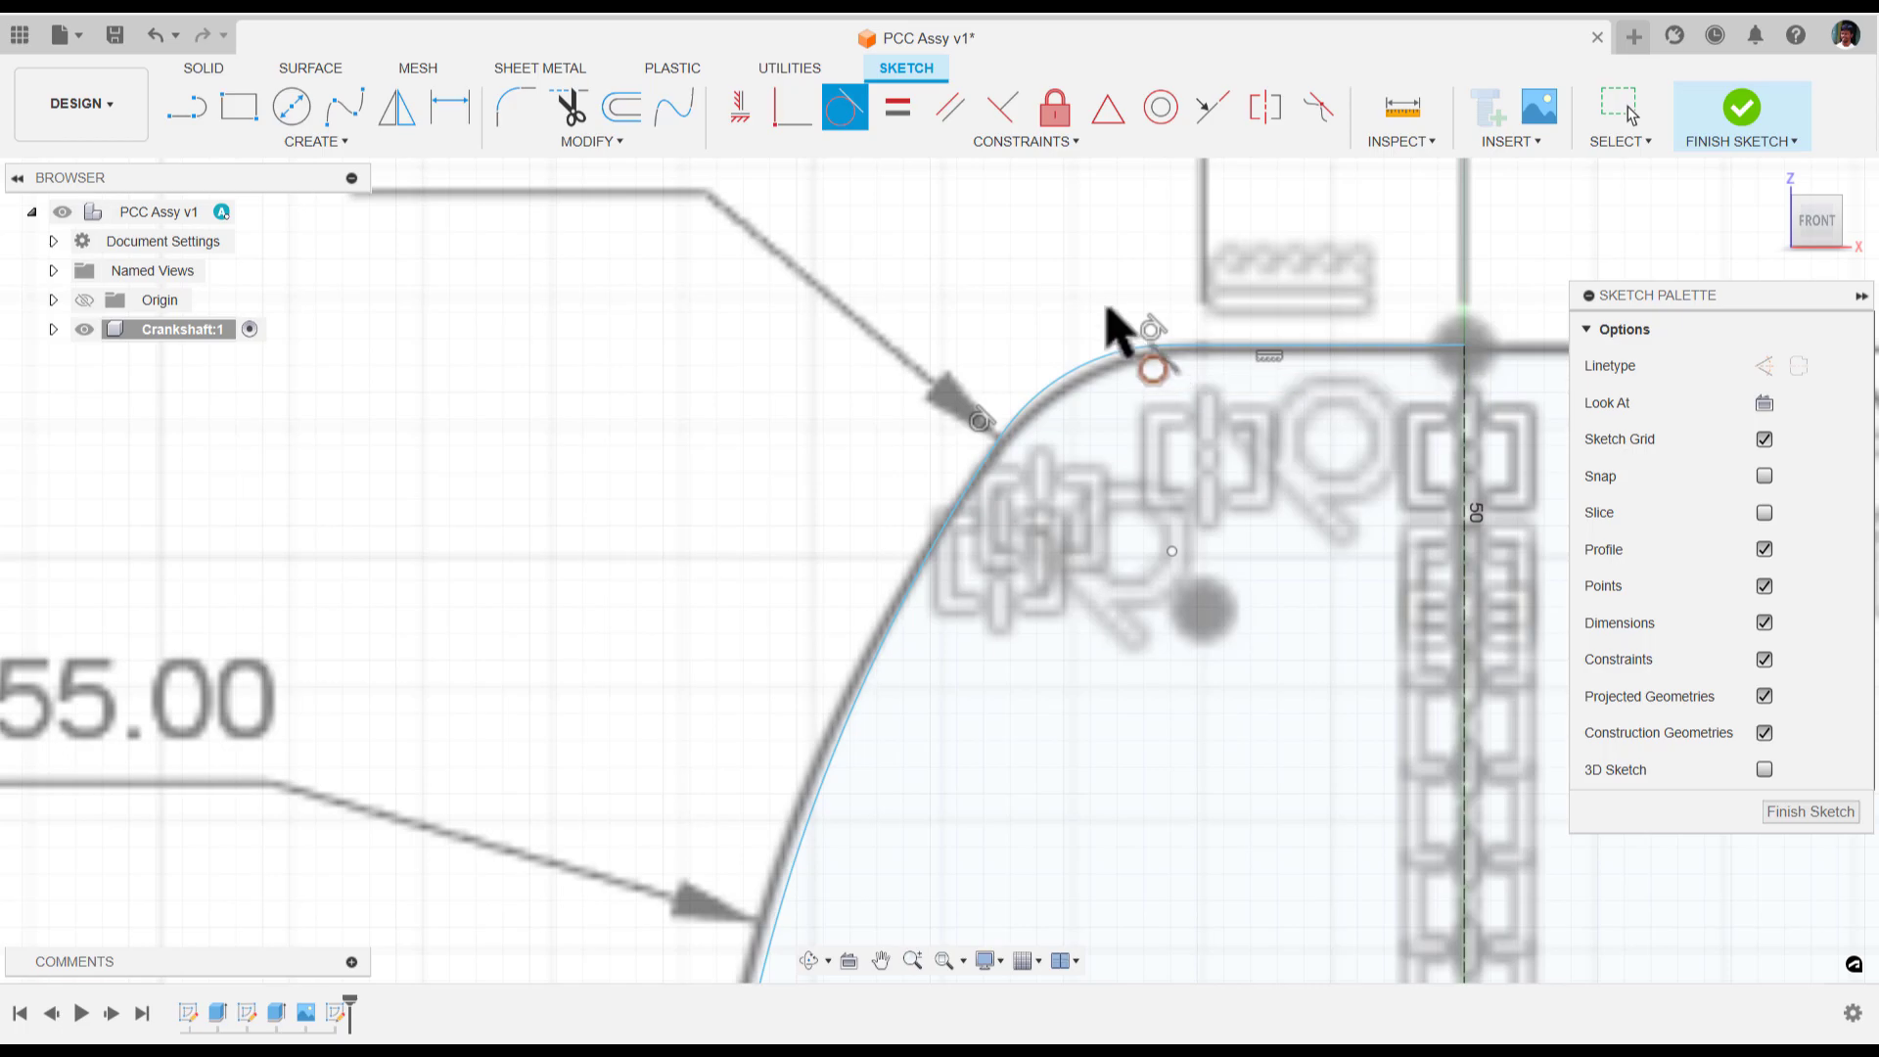
{"action": "left_click", "coordinate": [1109, 309]}
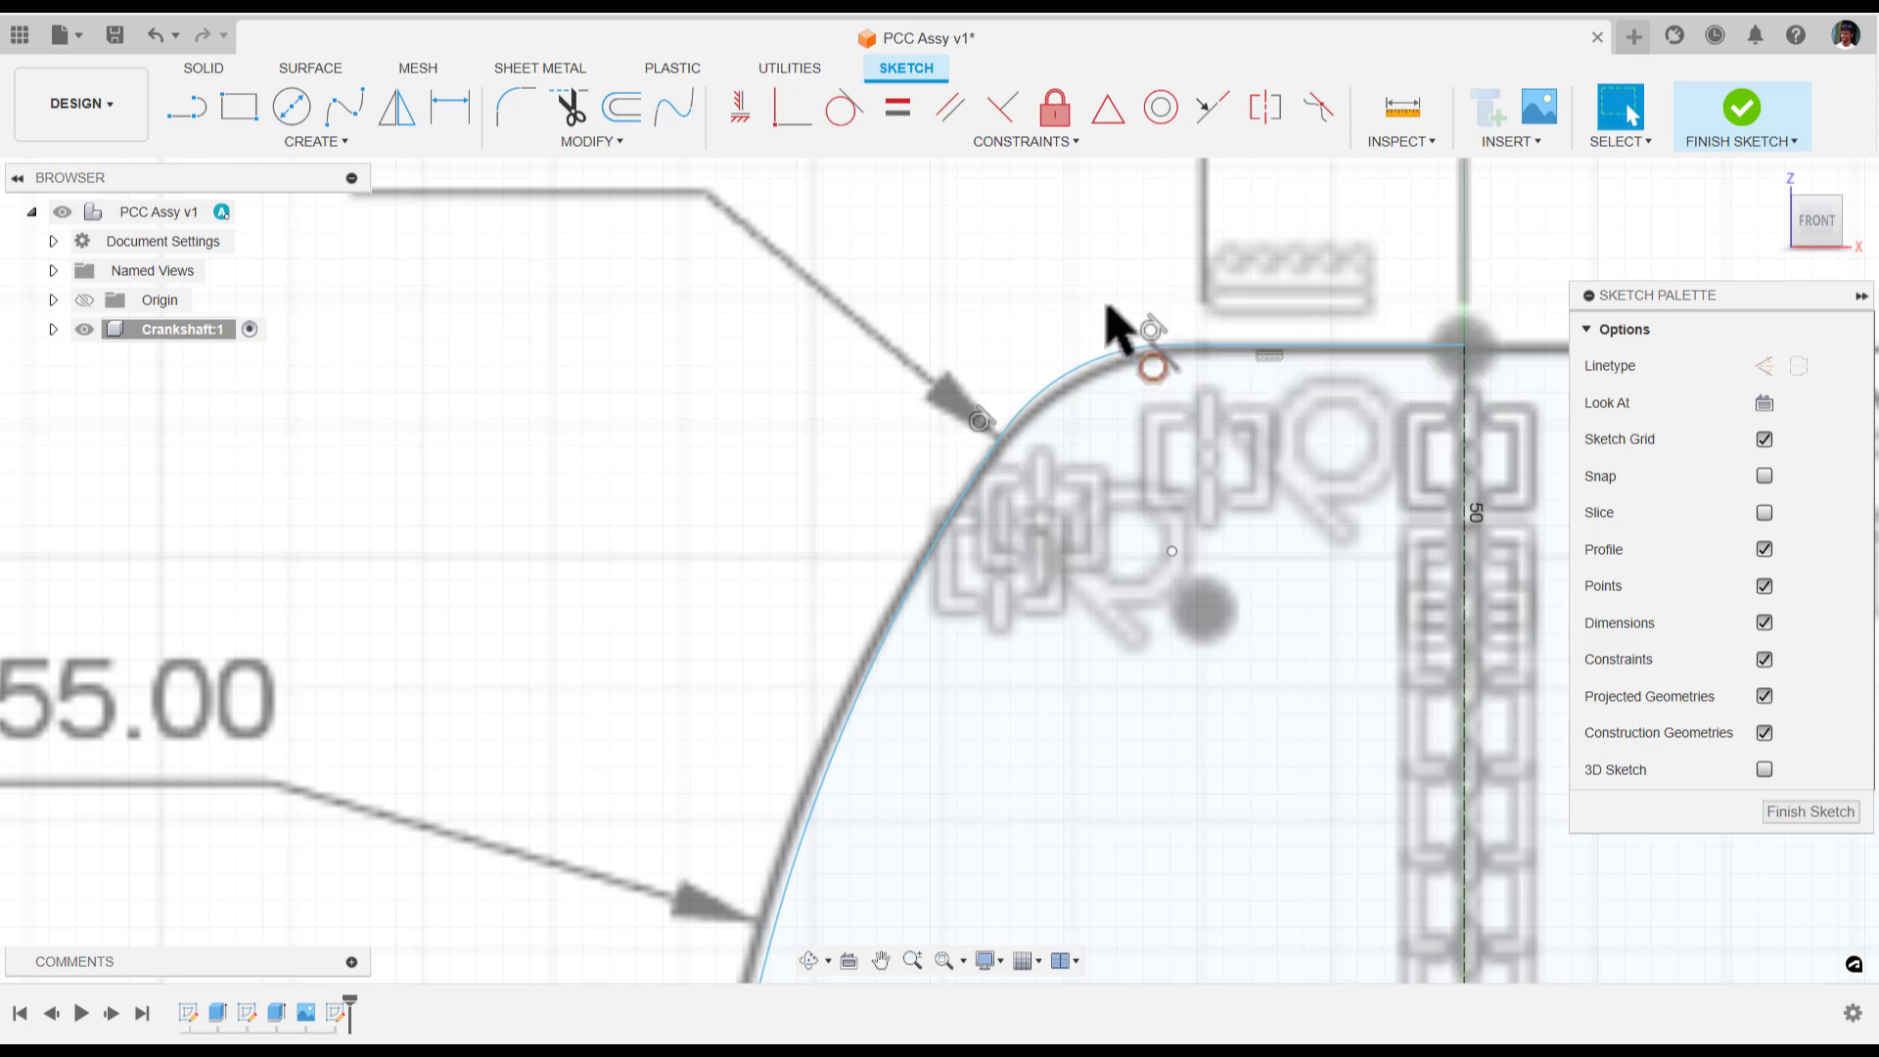
Draw a tangent arc from the short vertical line's lower end toward the R9.00 corner
{"action": "scroll", "coordinate": [1052, 288], "scroll_direction": "down", "scroll_amount": 5}
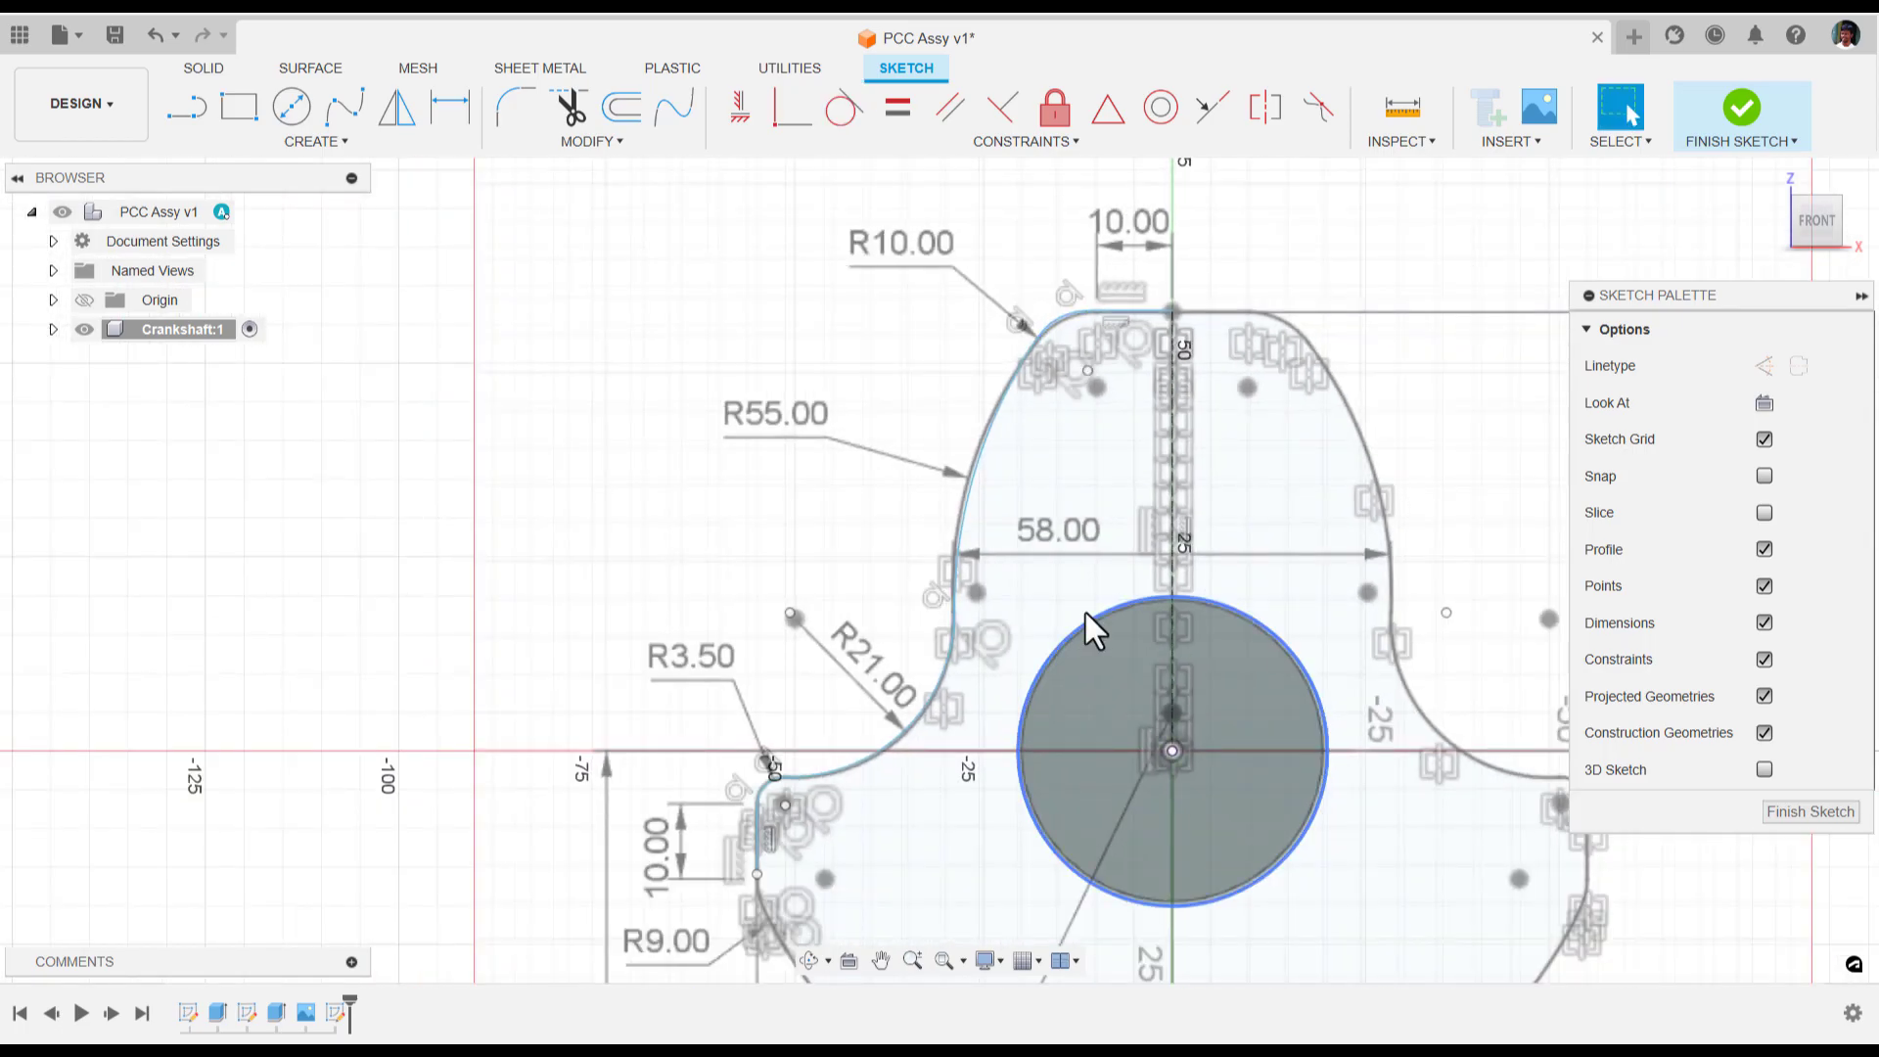
{"action": "scroll", "coordinate": [1106, 548], "scroll_direction": "up", "scroll_amount": 2}
{"action": "scroll", "coordinate": [824, 755], "scroll_direction": "up", "scroll_amount": 6}
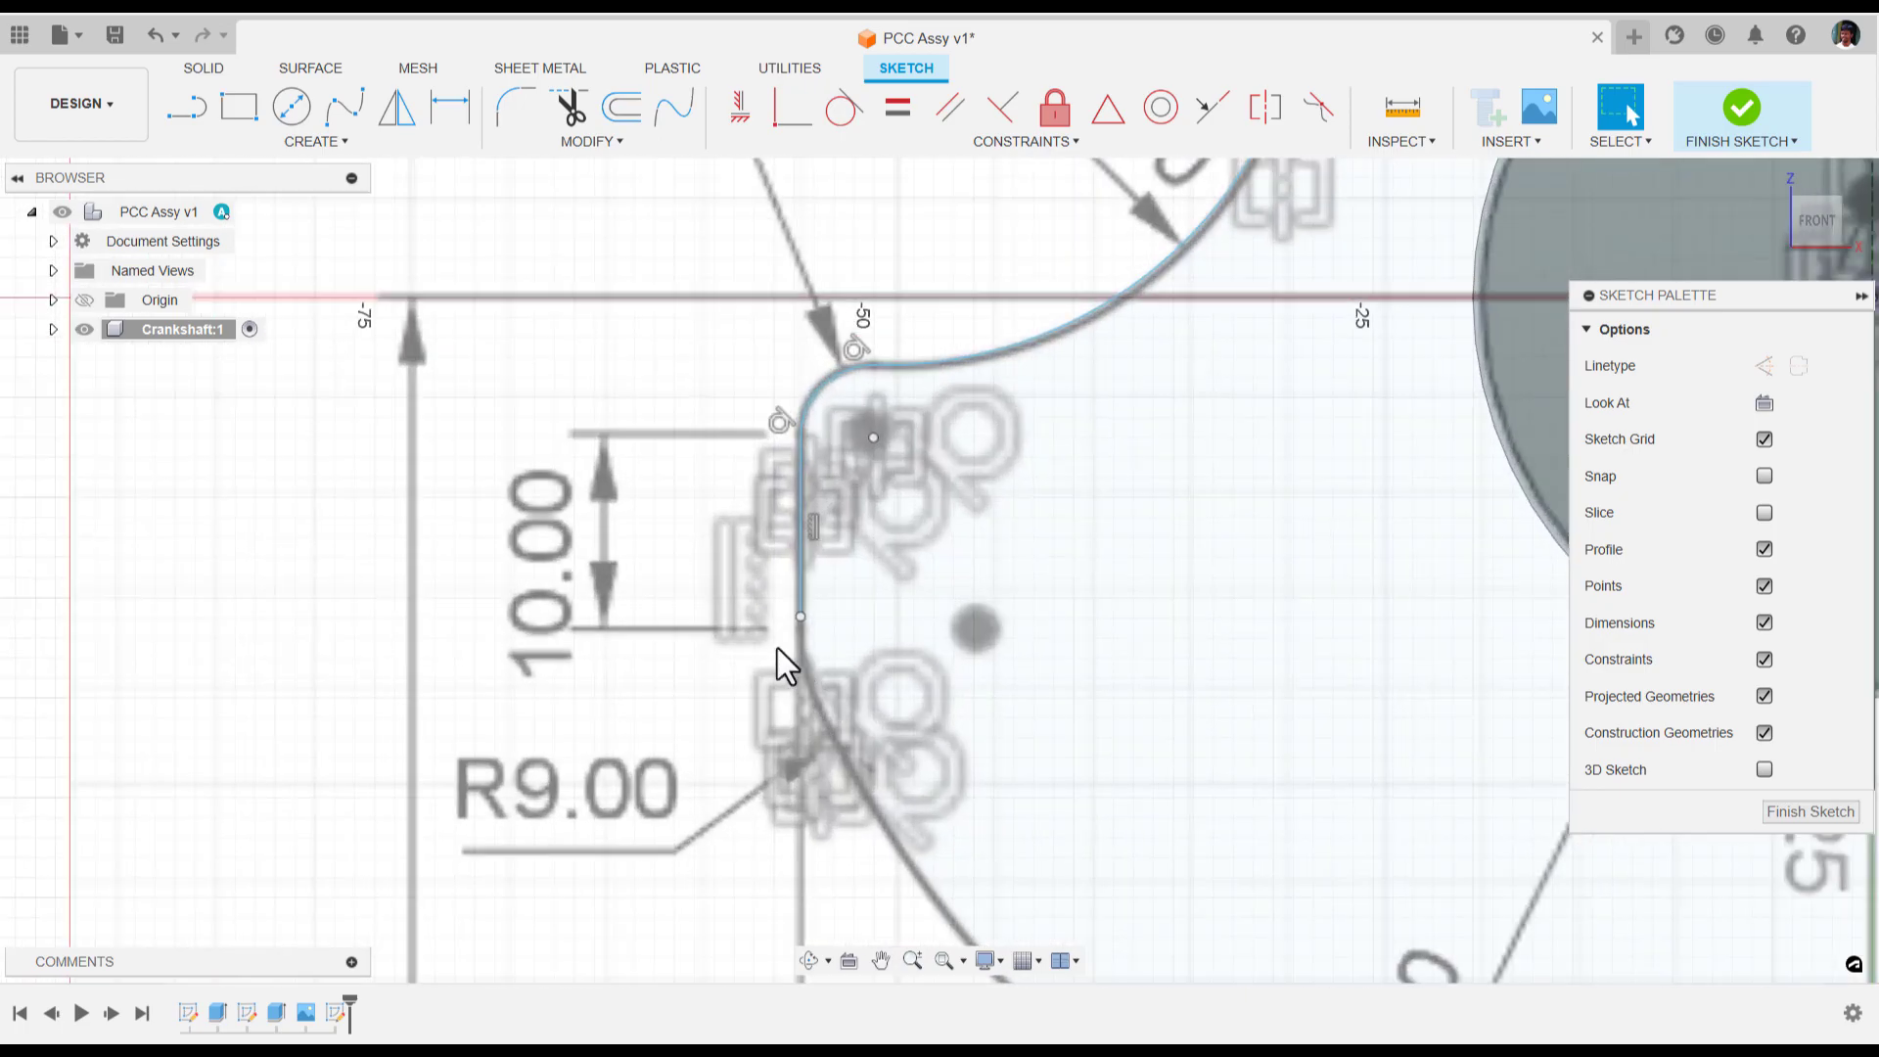
{"action": "left_click", "coordinate": [186, 110]}
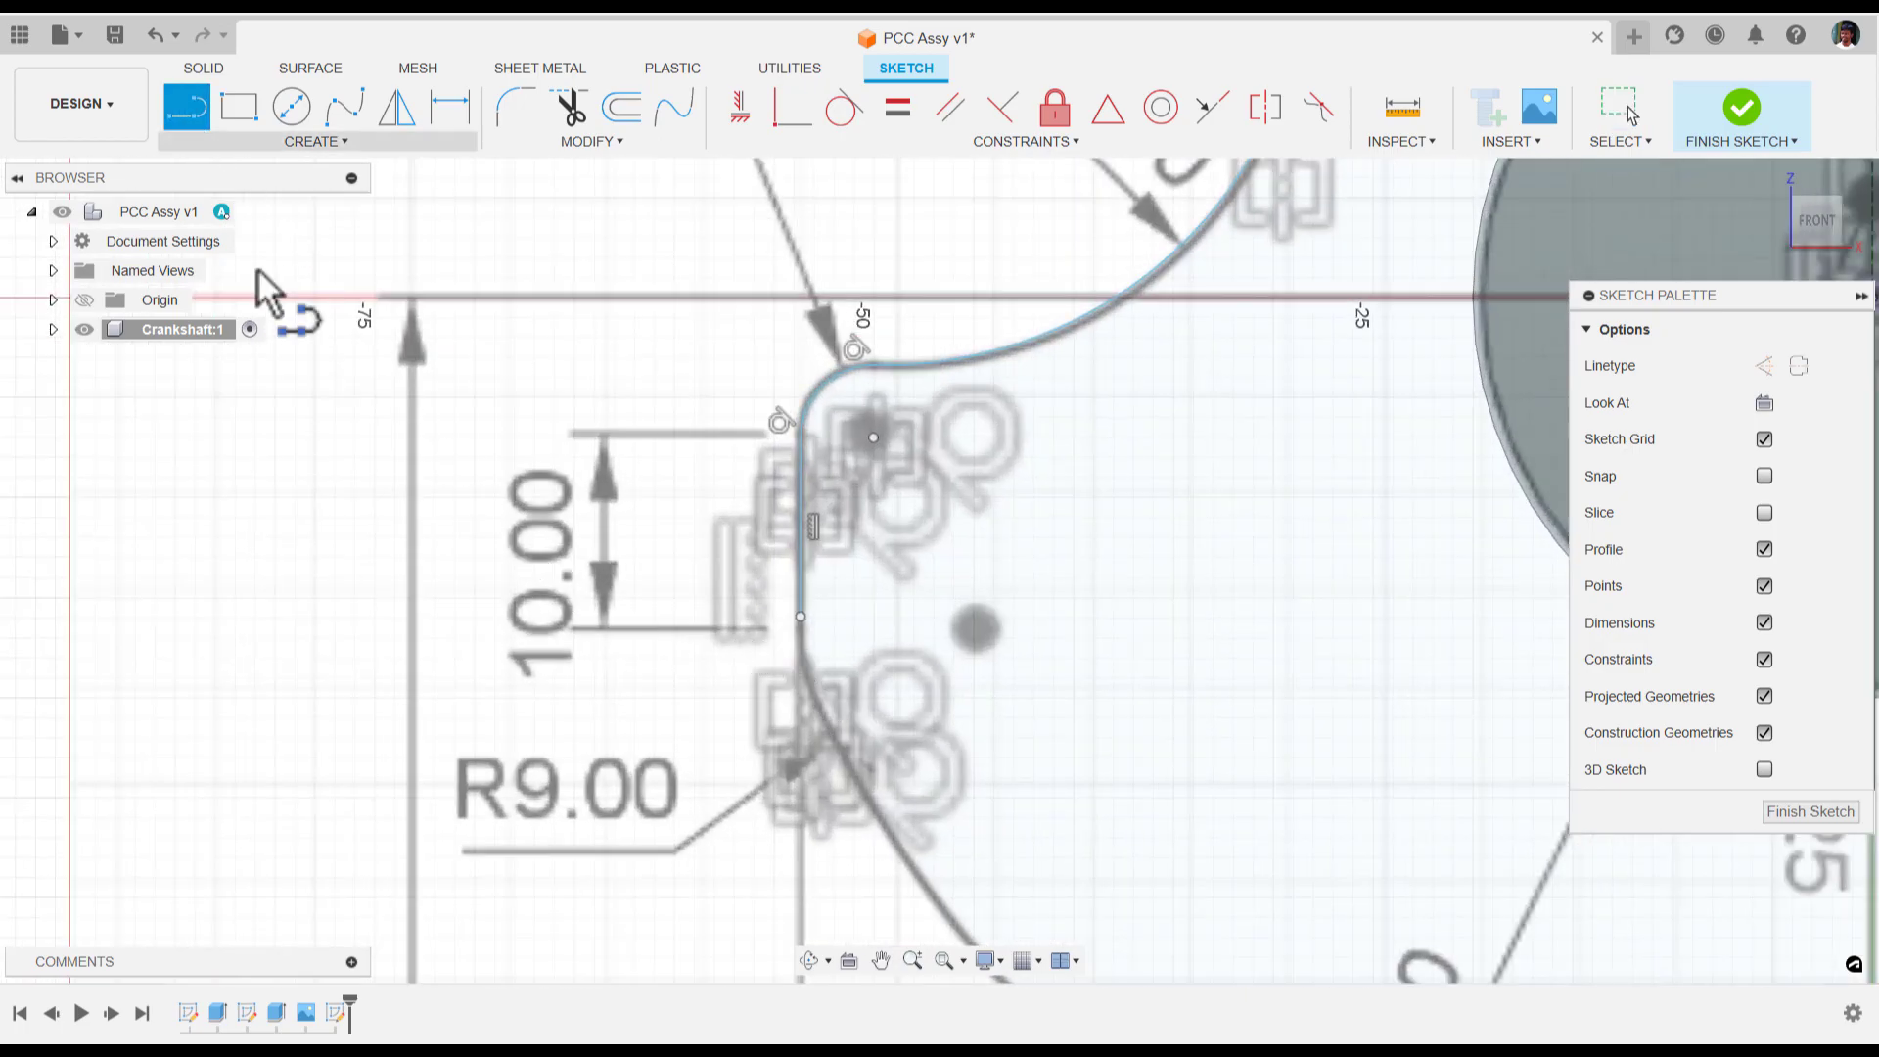
{"action": "scroll", "coordinate": [803, 690], "scroll_direction": "up", "scroll_amount": 2}
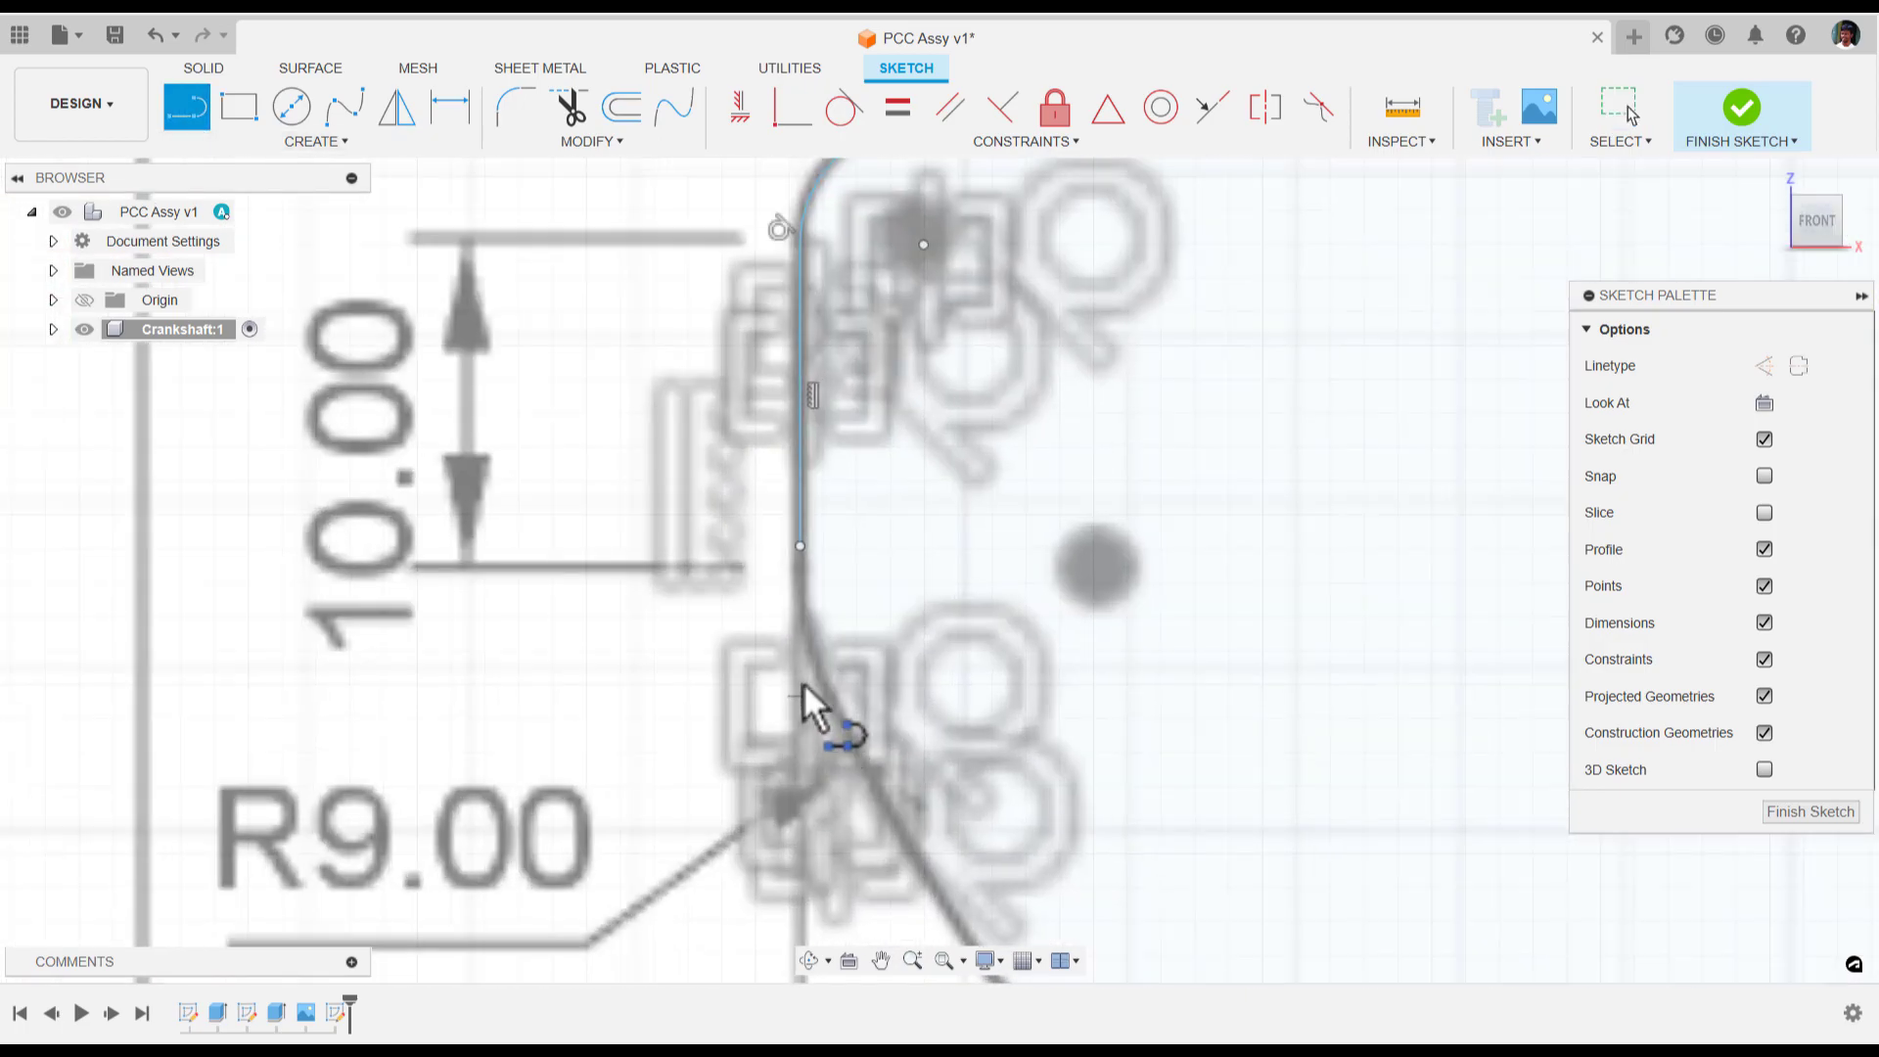
{"action": "left_click", "coordinate": [802, 546]}
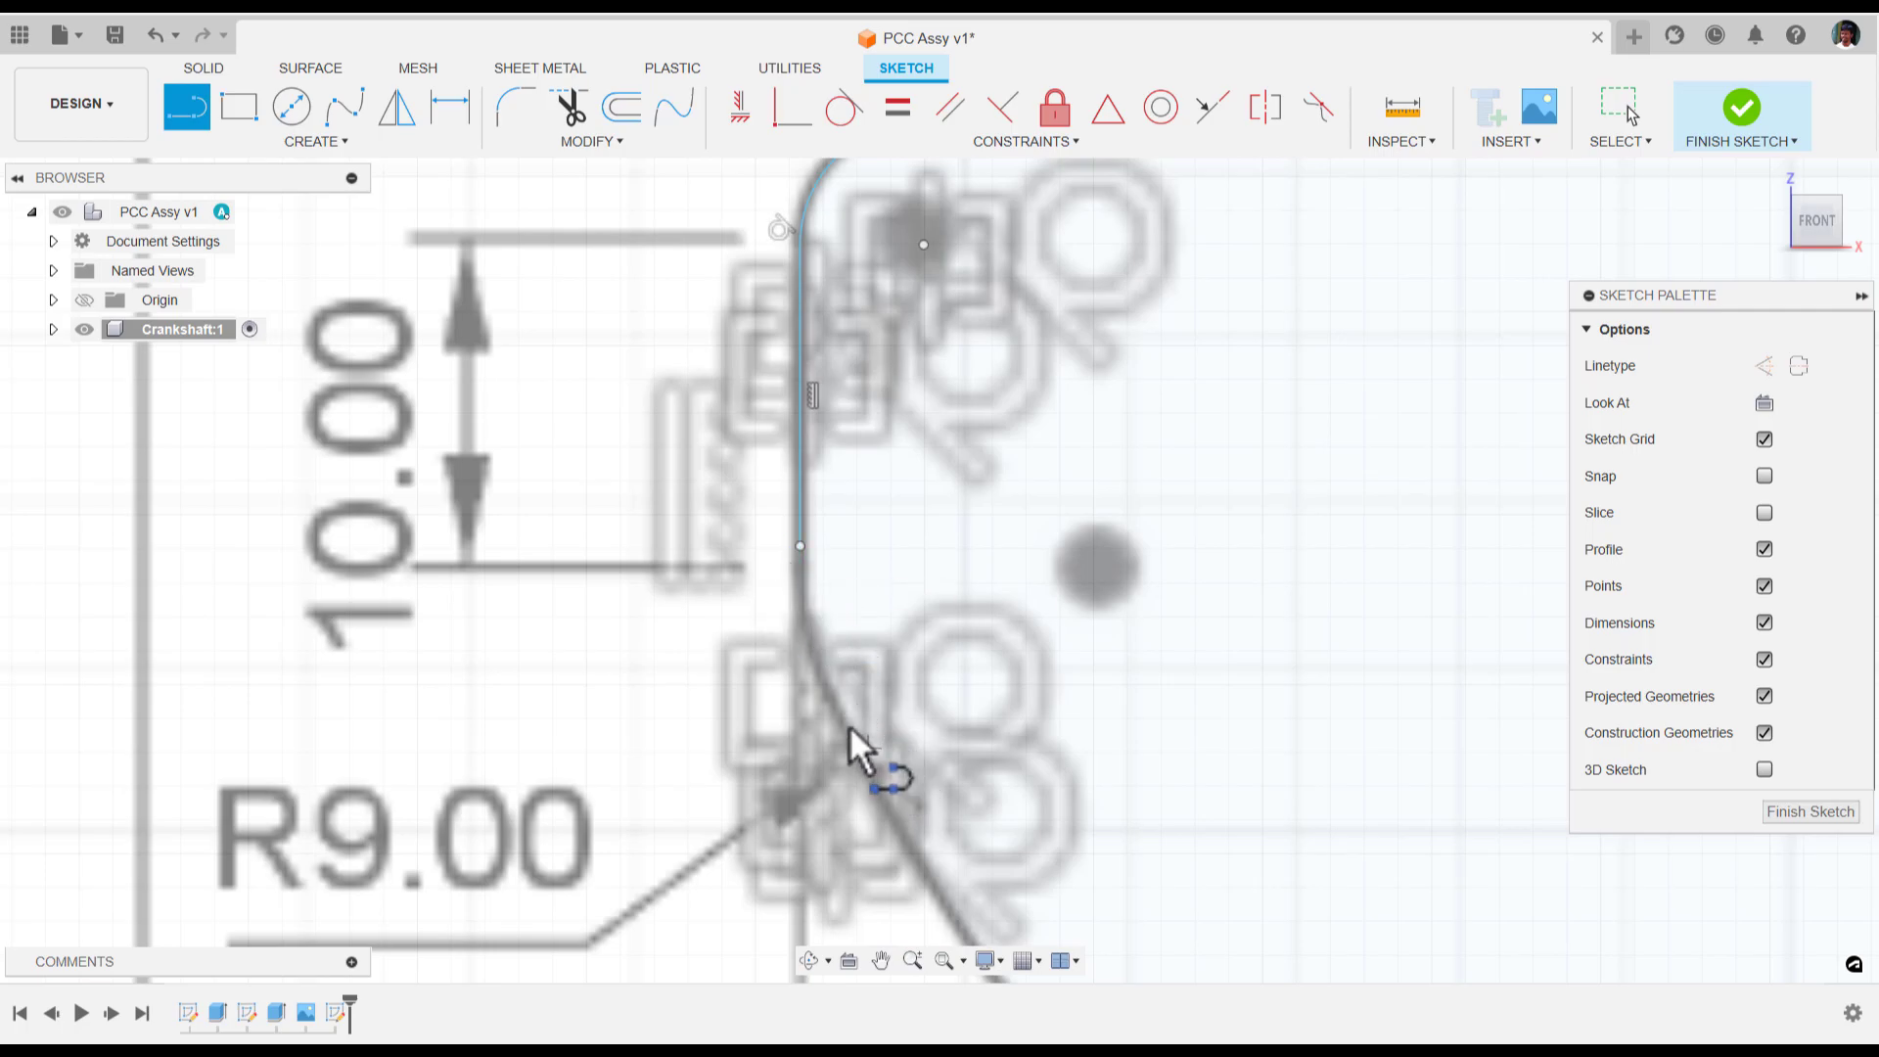
{"action": "left_click_drag", "start_coordinate": [801, 546], "coordinate": [860, 748]}
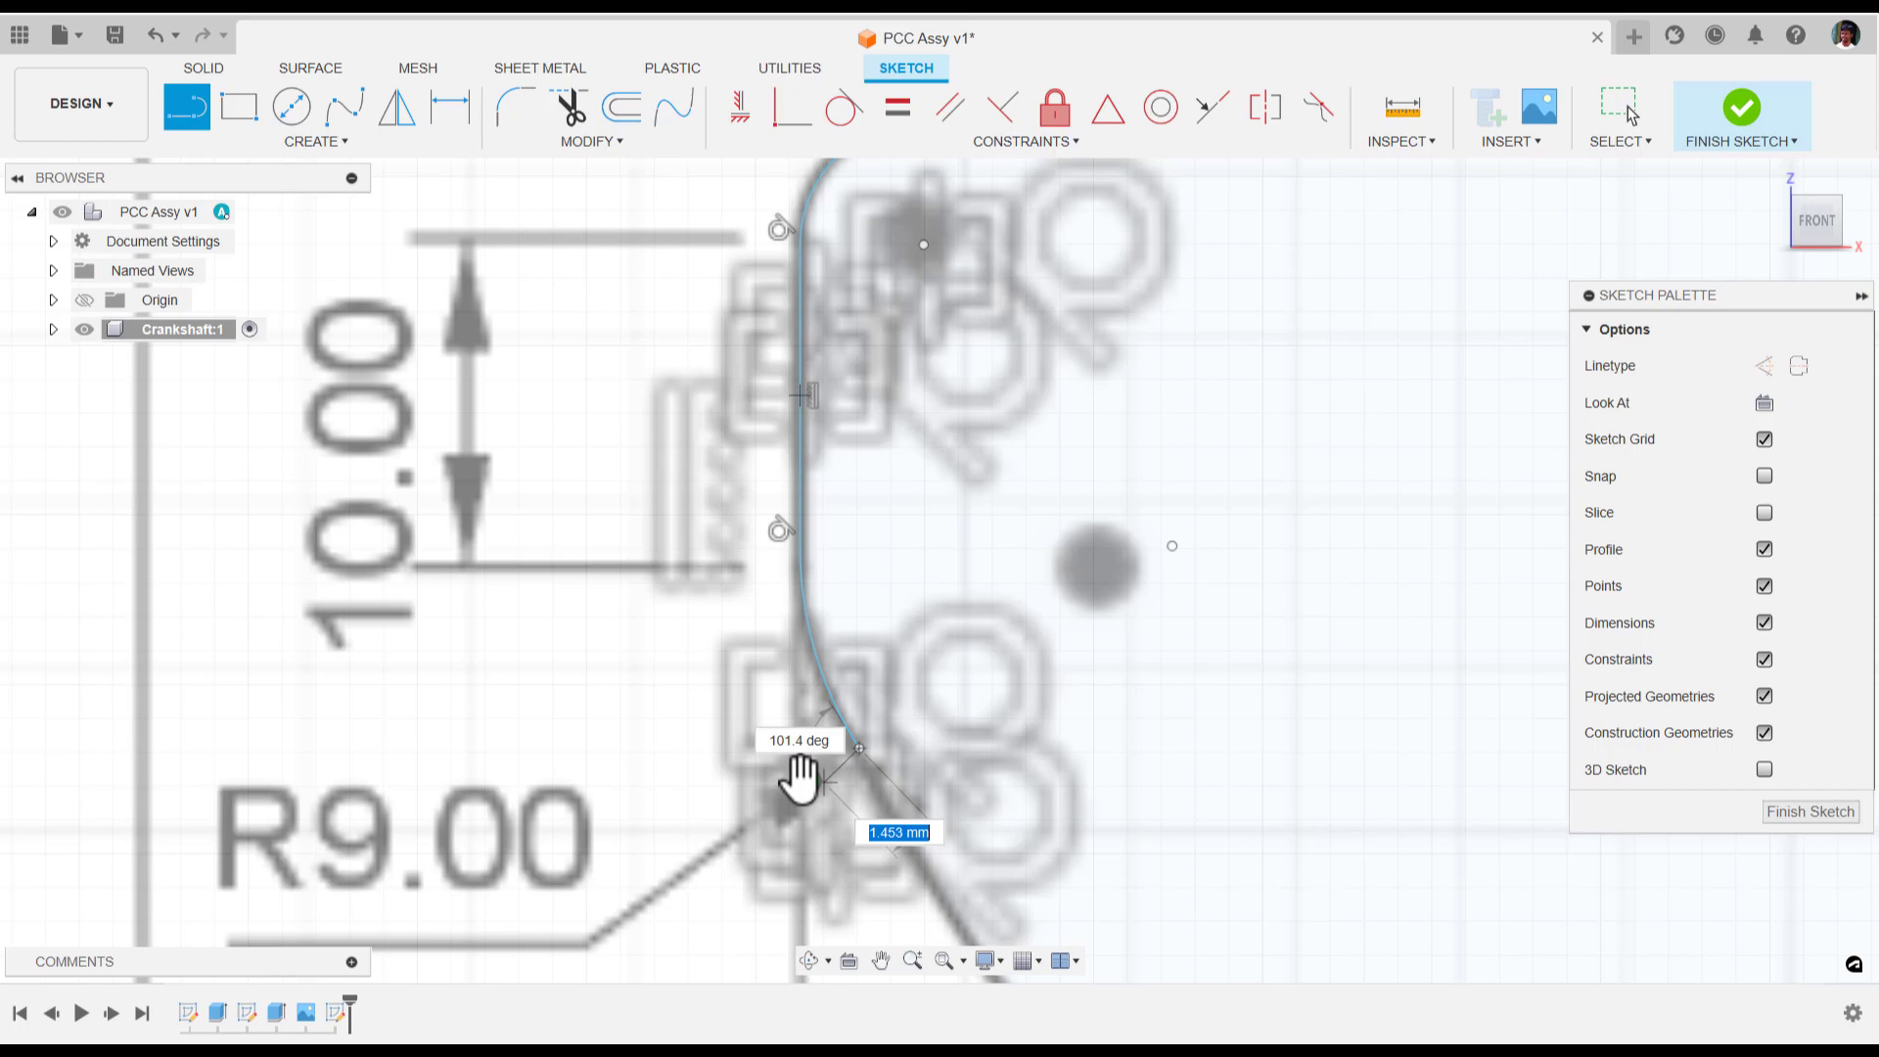
{"action": "key", "text": "Escape"}
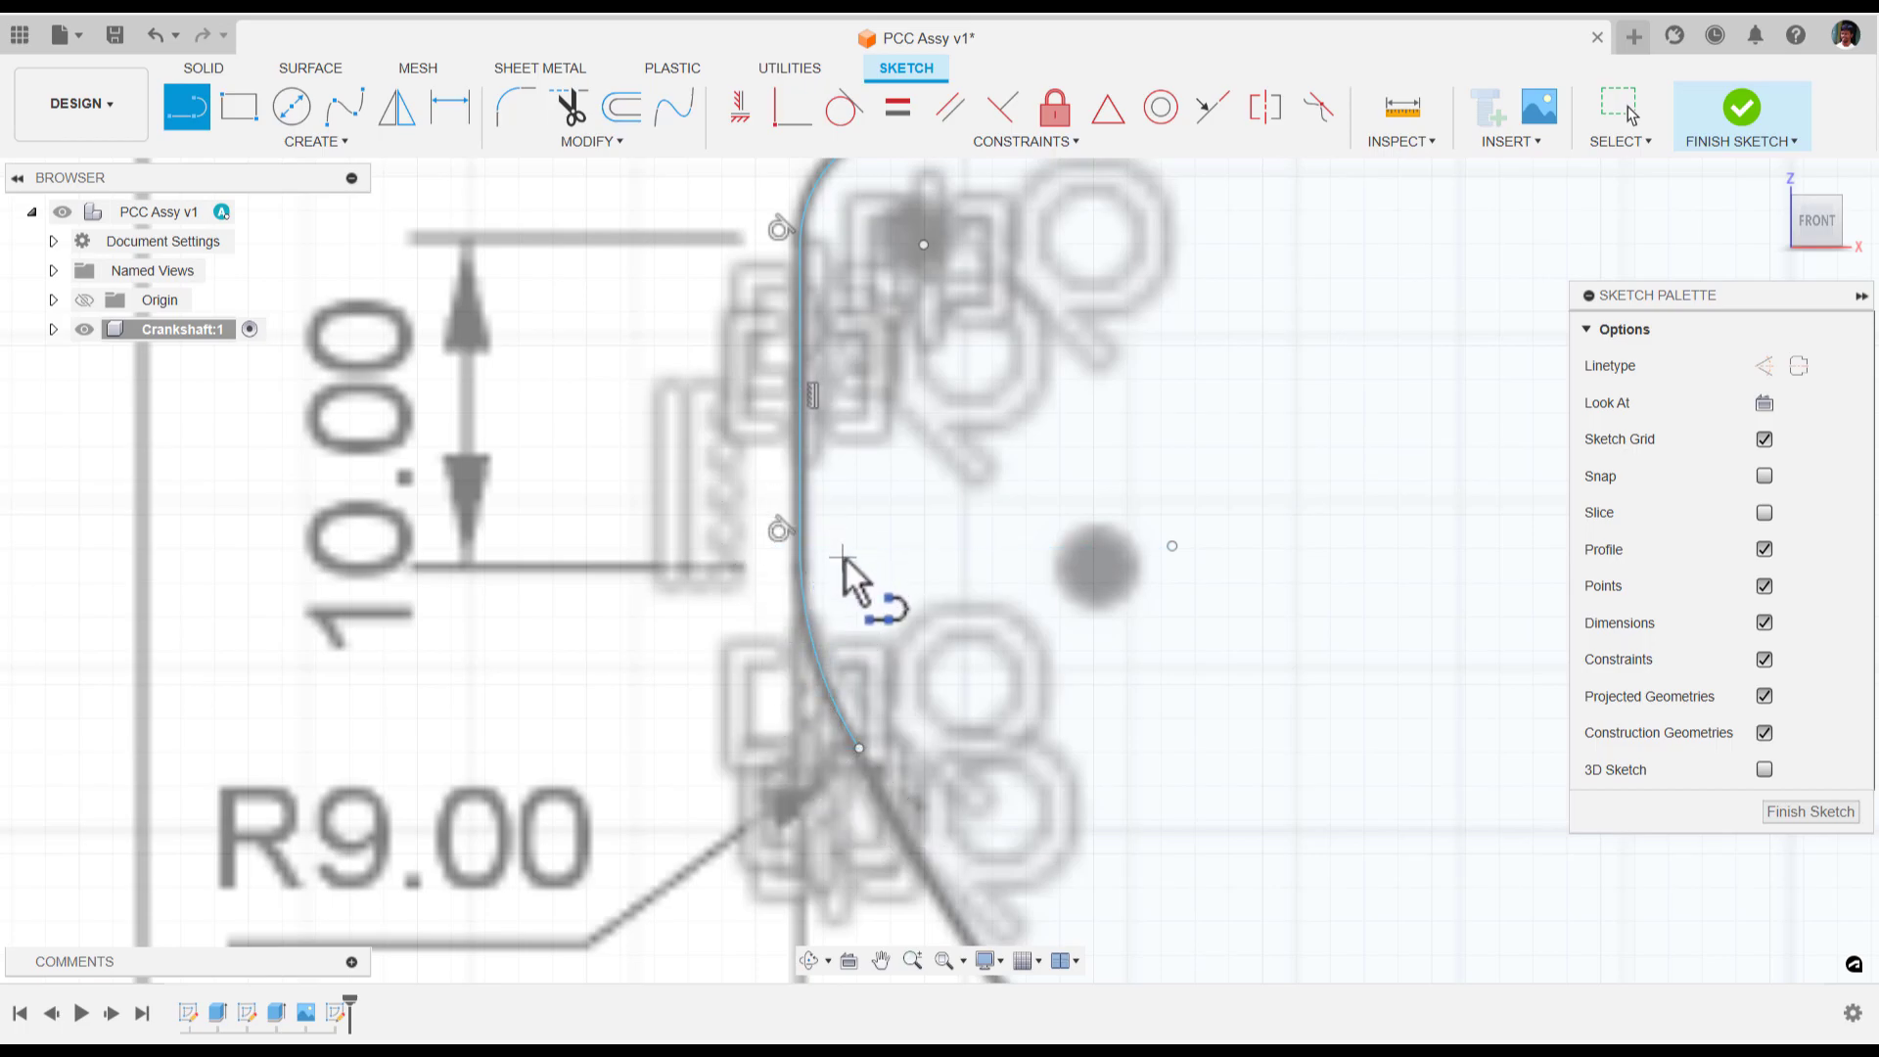
{"action": "key", "text": "Escape"}
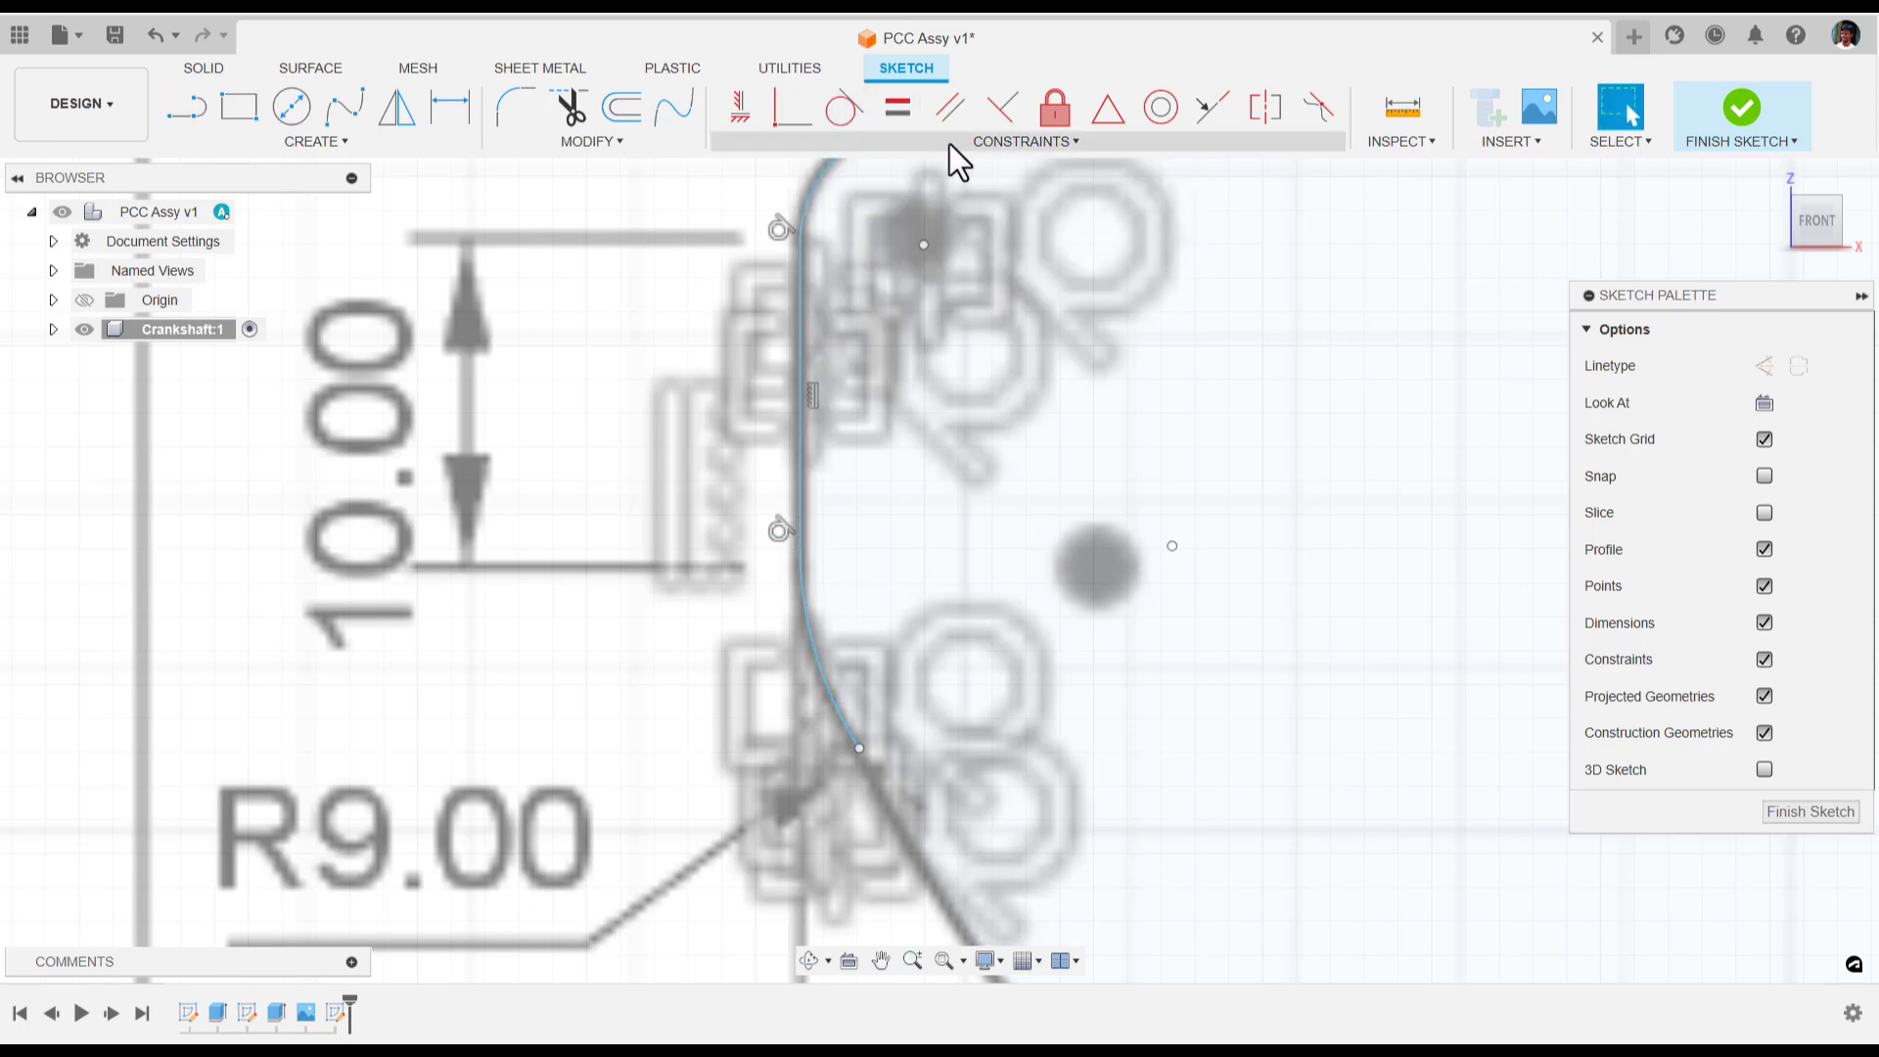
{"action": "scroll", "coordinate": [923, 489], "scroll_direction": "down", "scroll_amount": 4}
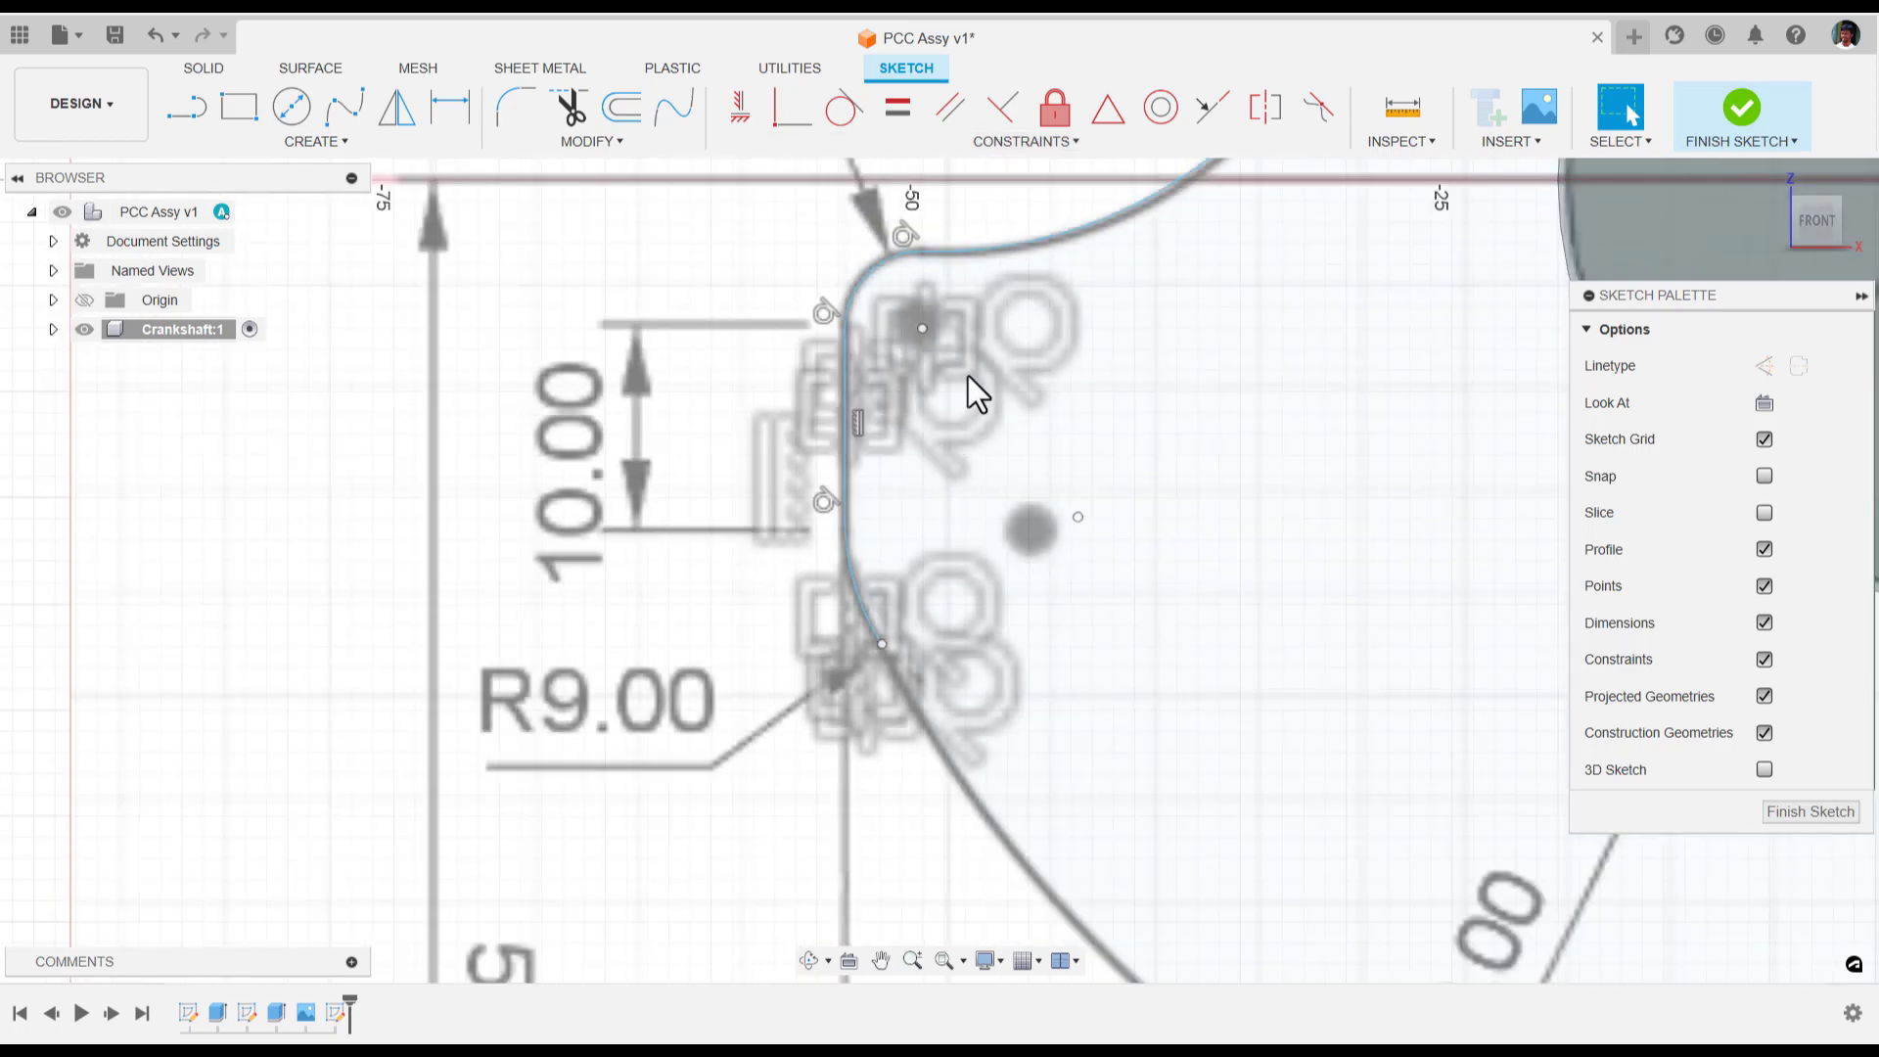
{"action": "mouse_move", "coordinate": [974, 391]}
{"action": "middle_mouse_down"}
{"action": "mouse_move", "coordinate": [1018, 372]}
{"action": "mouse_move", "coordinate": [904, 473]}
{"action": "mouse_move", "coordinate": [777, 648]}
{"action": "middle_mouse_up"}
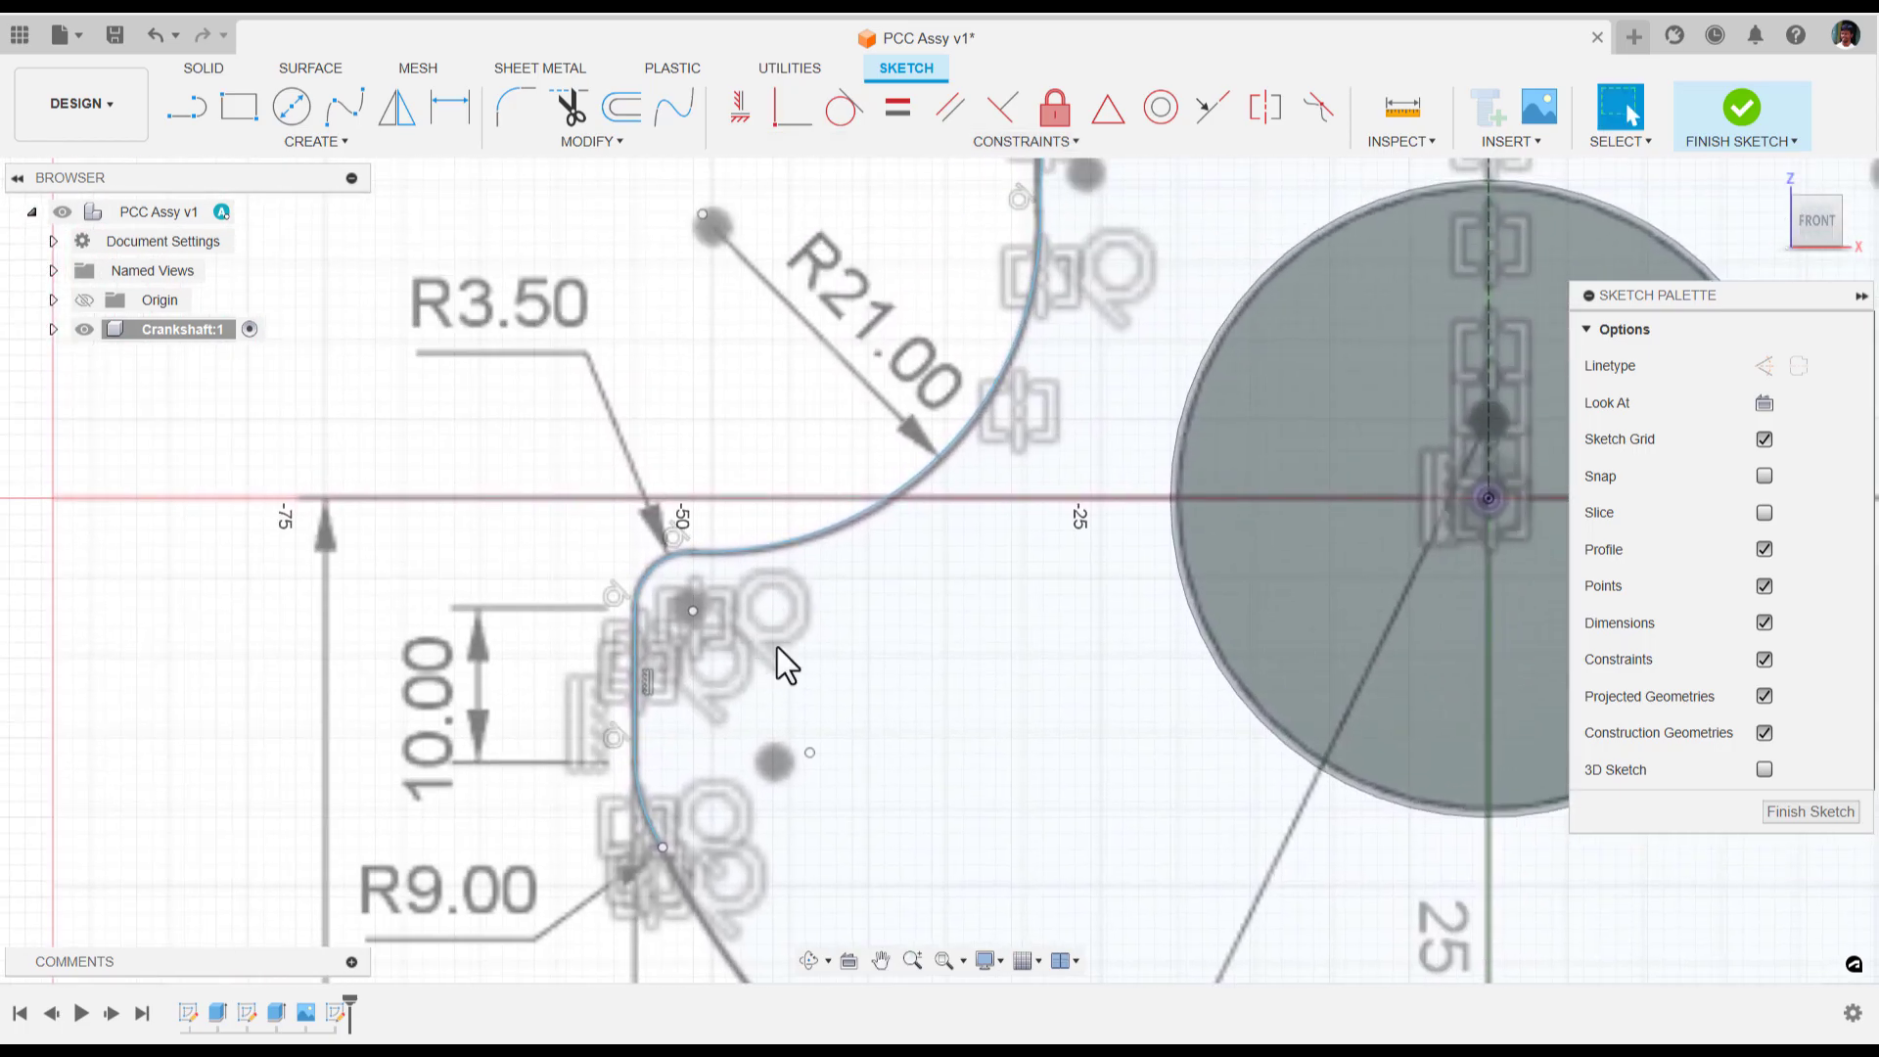
{"action": "scroll", "coordinate": [777, 648], "scroll_direction": "down", "scroll_amount": 5}
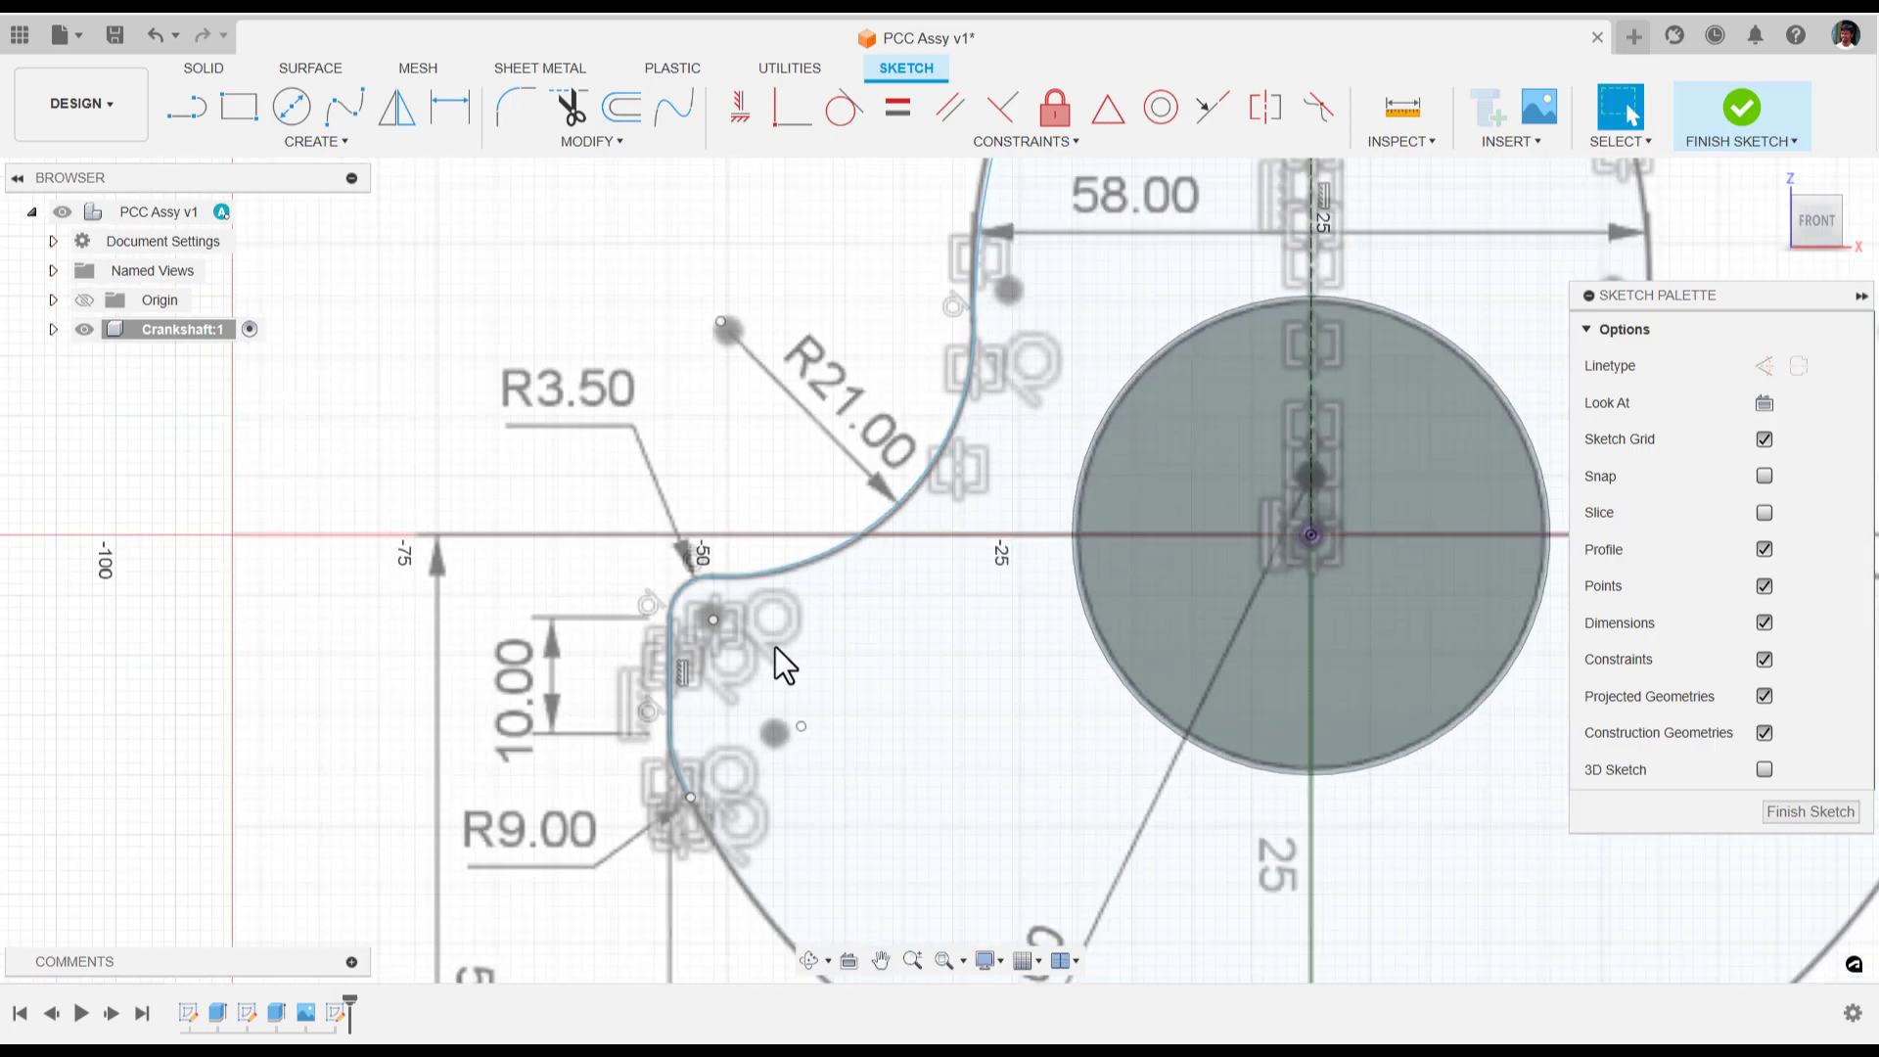
Dimension the new tangent arc at R9.00
{"action": "mouse_move", "coordinate": [720, 732]}
{"action": "middle_mouse_down"}
{"action": "mouse_move", "coordinate": [839, 525]}
{"action": "mouse_move", "coordinate": [797, 576]}
{"action": "middle_mouse_up"}
{"action": "scroll", "coordinate": [797, 576], "scroll_direction": "up", "scroll_amount": 5}
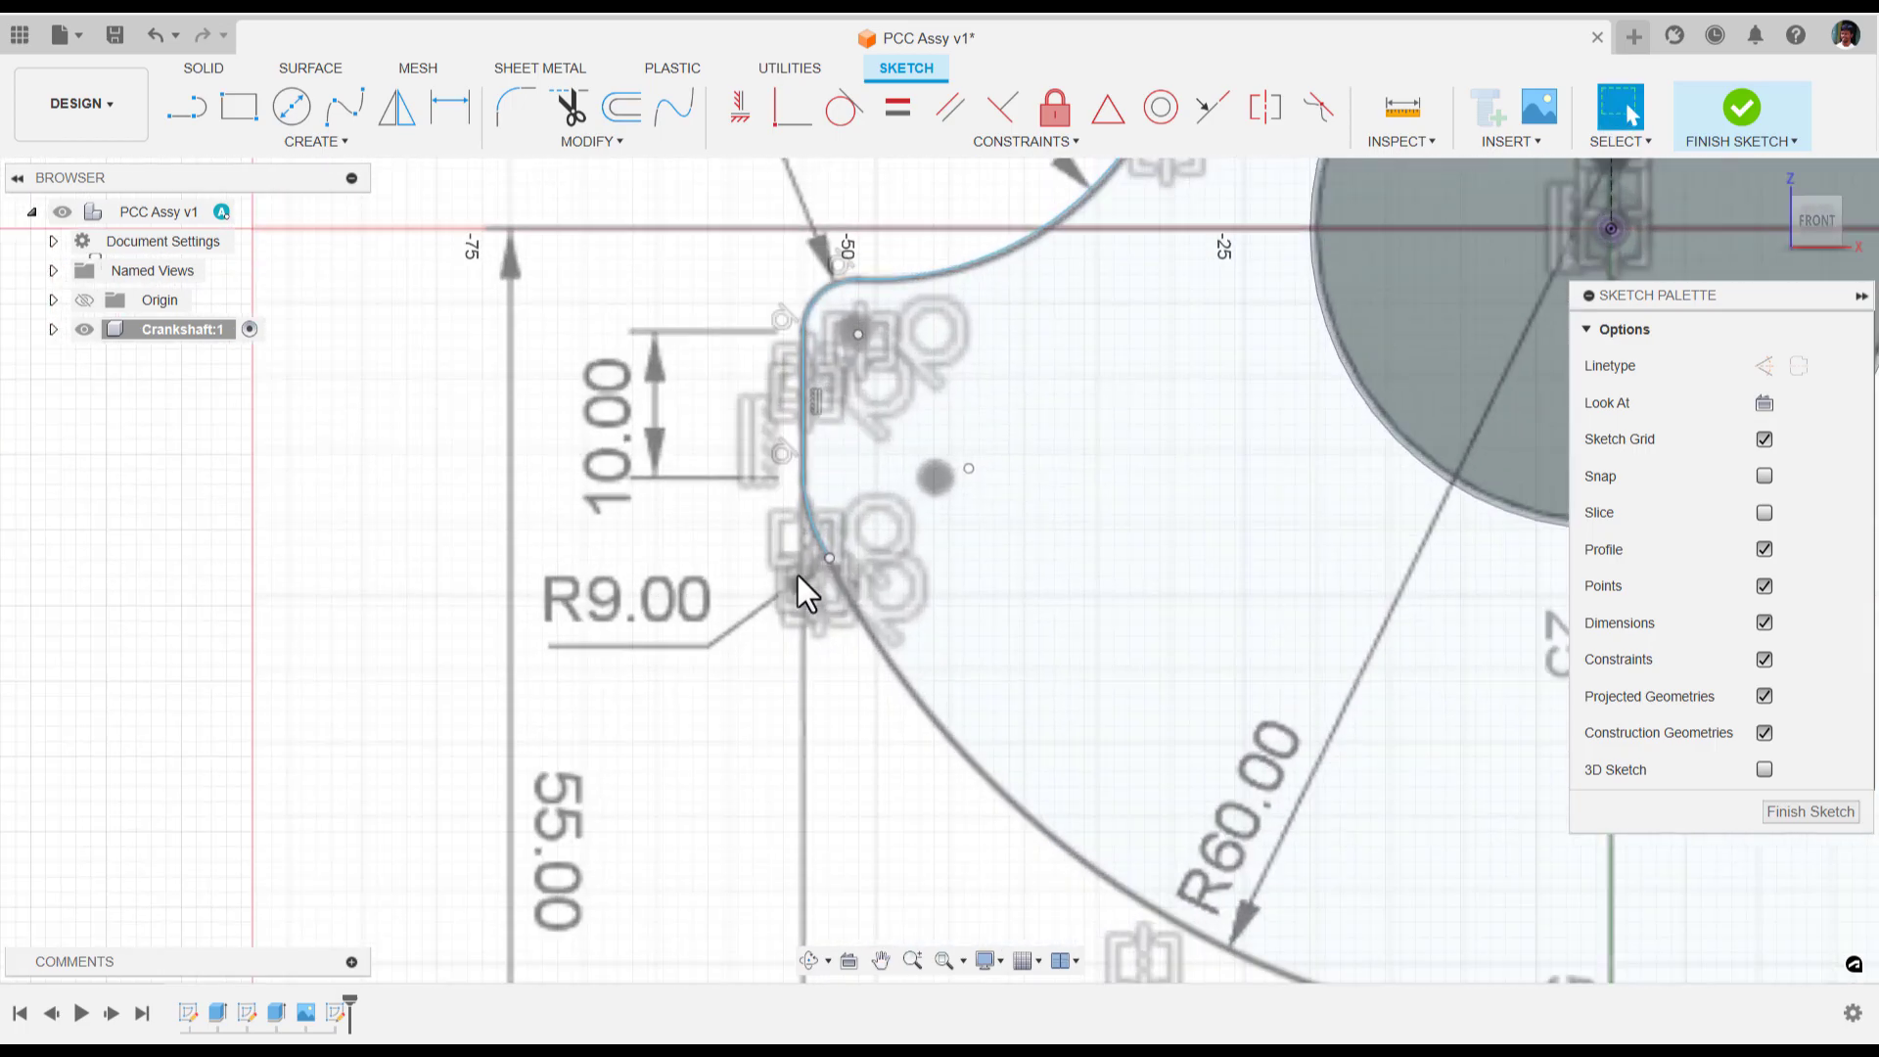
{"action": "left_click", "coordinate": [453, 112]}
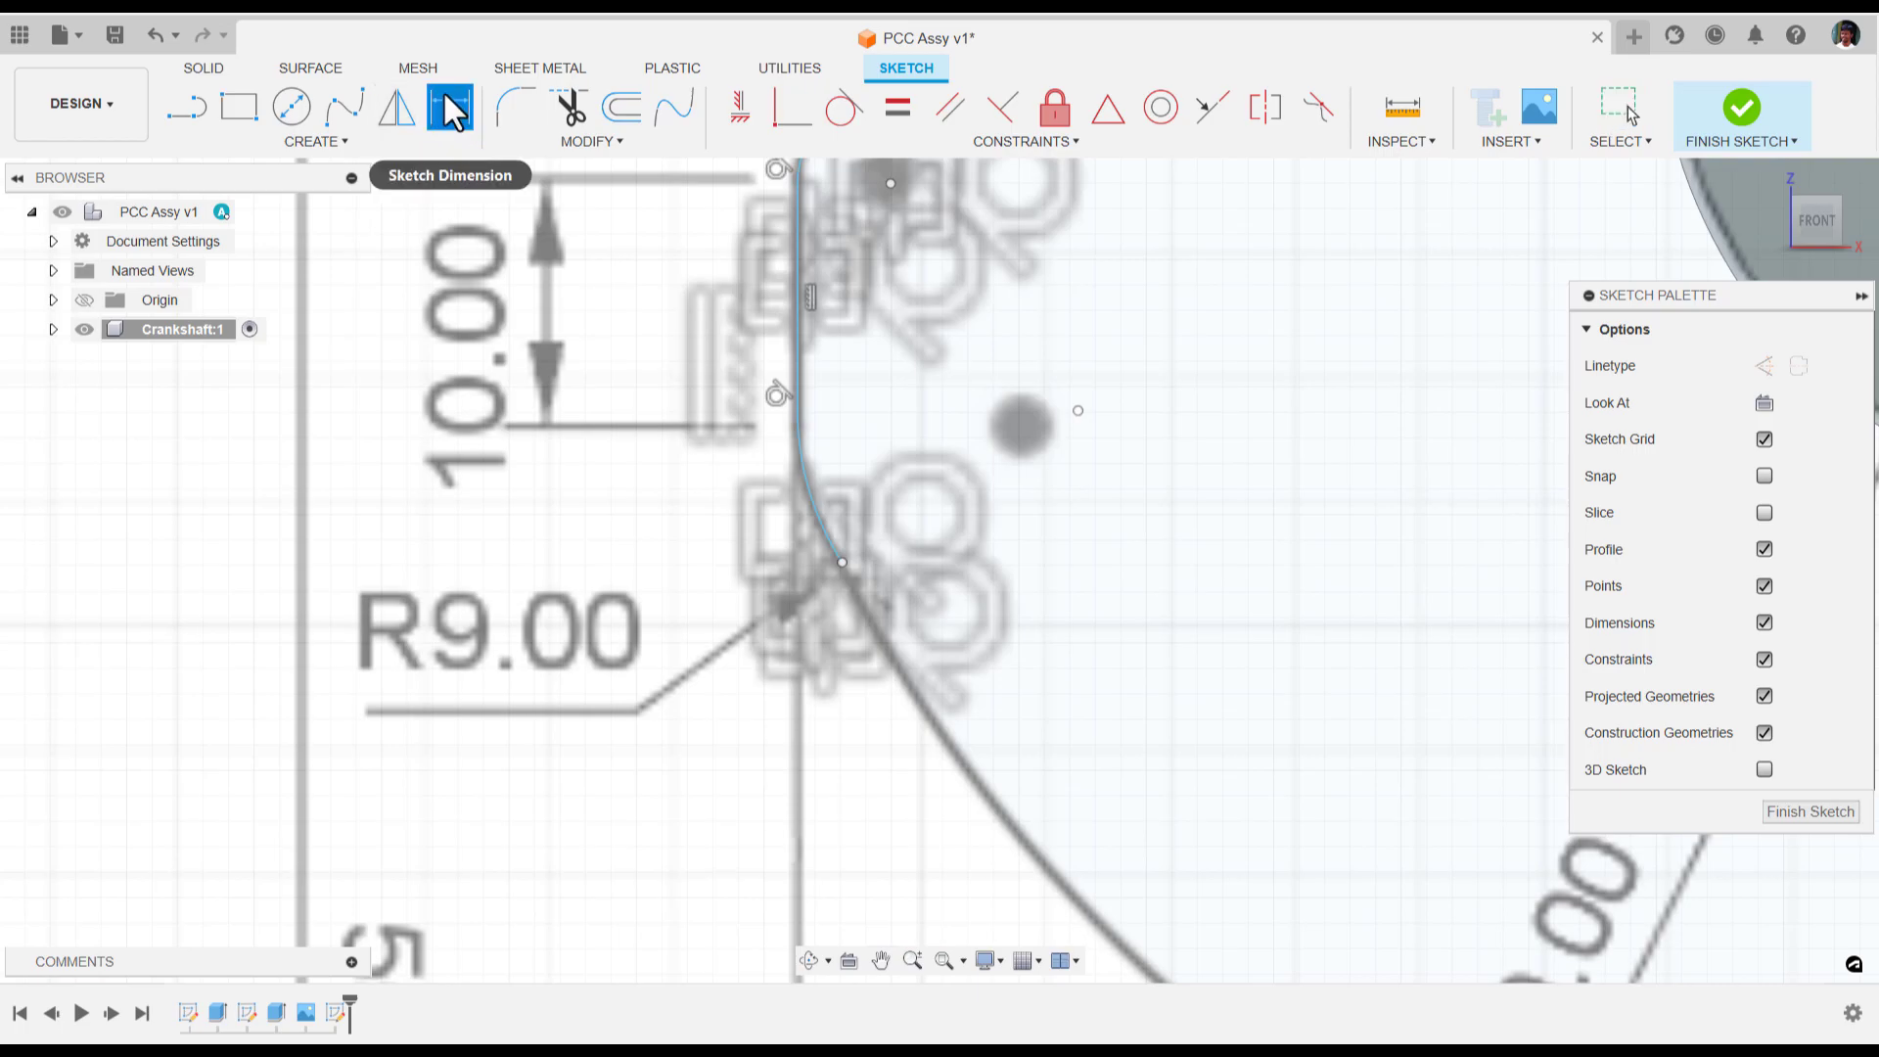
{"action": "left_click", "coordinate": [818, 522]}
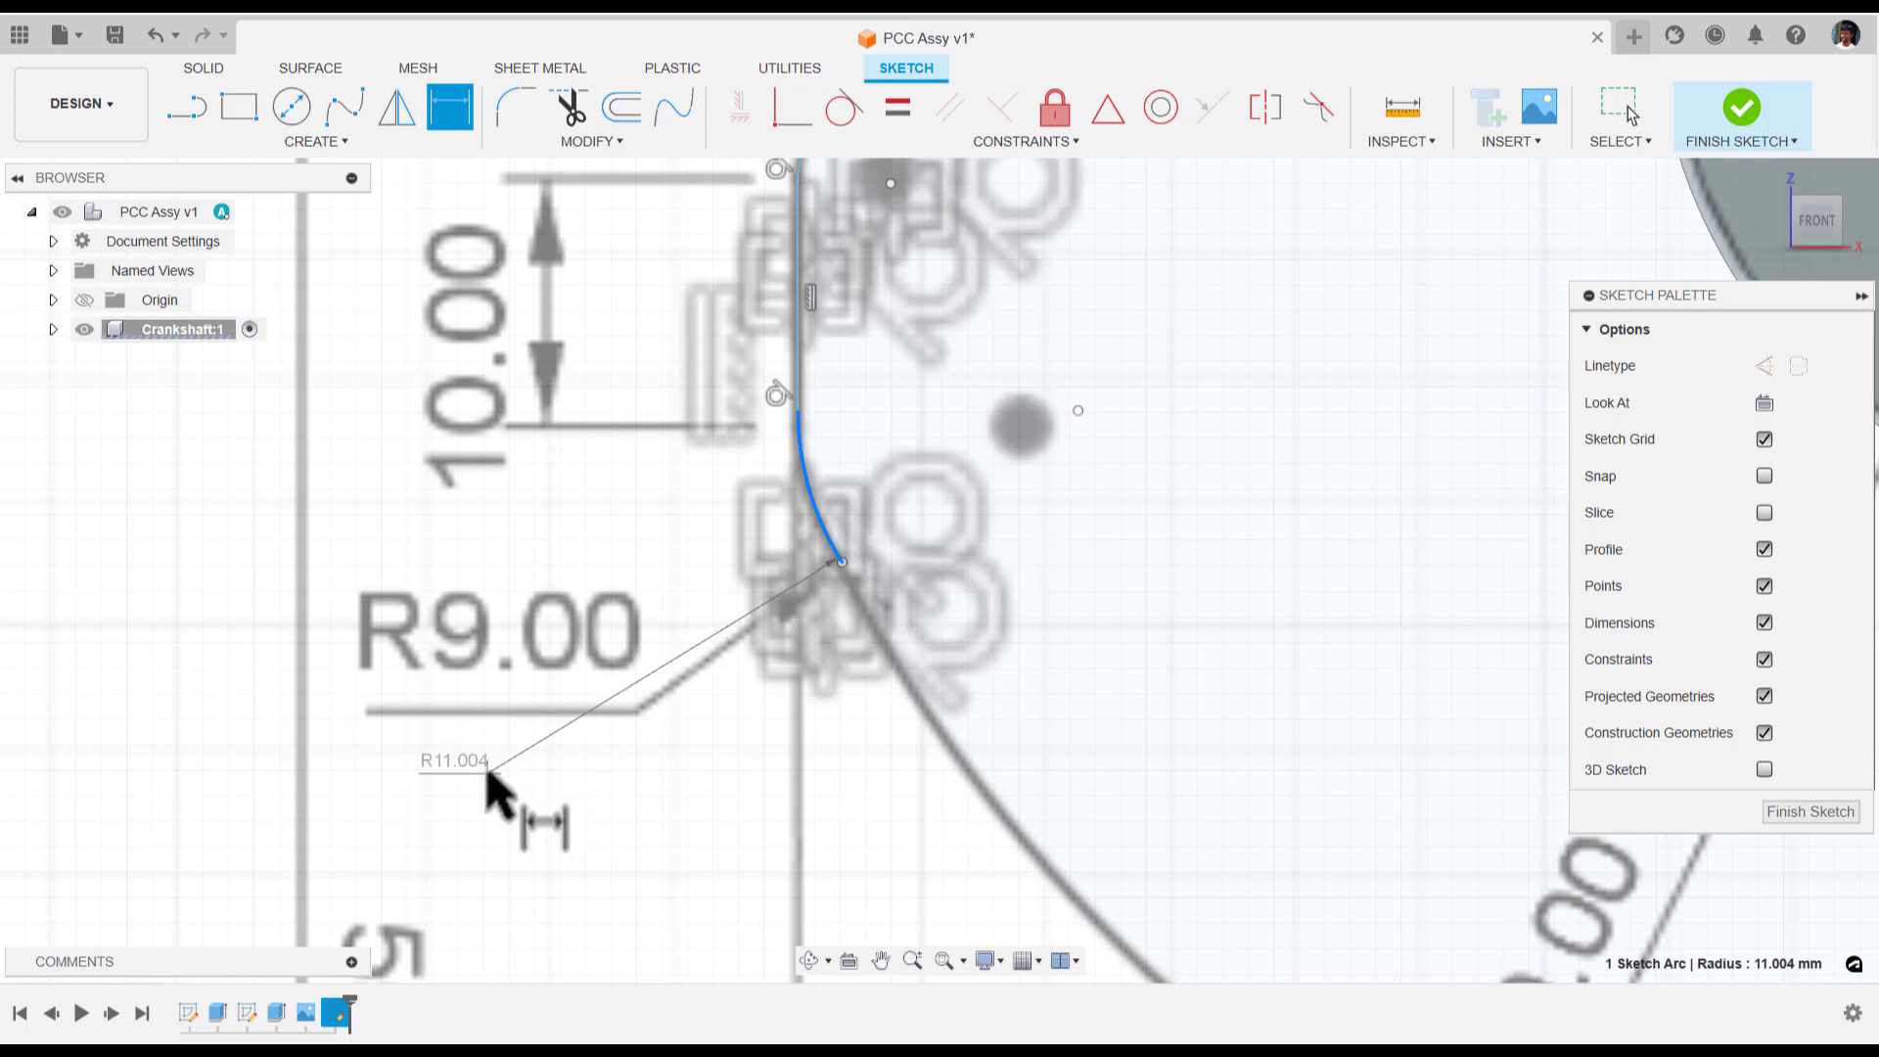
{"action": "left_click", "coordinate": [492, 773]}
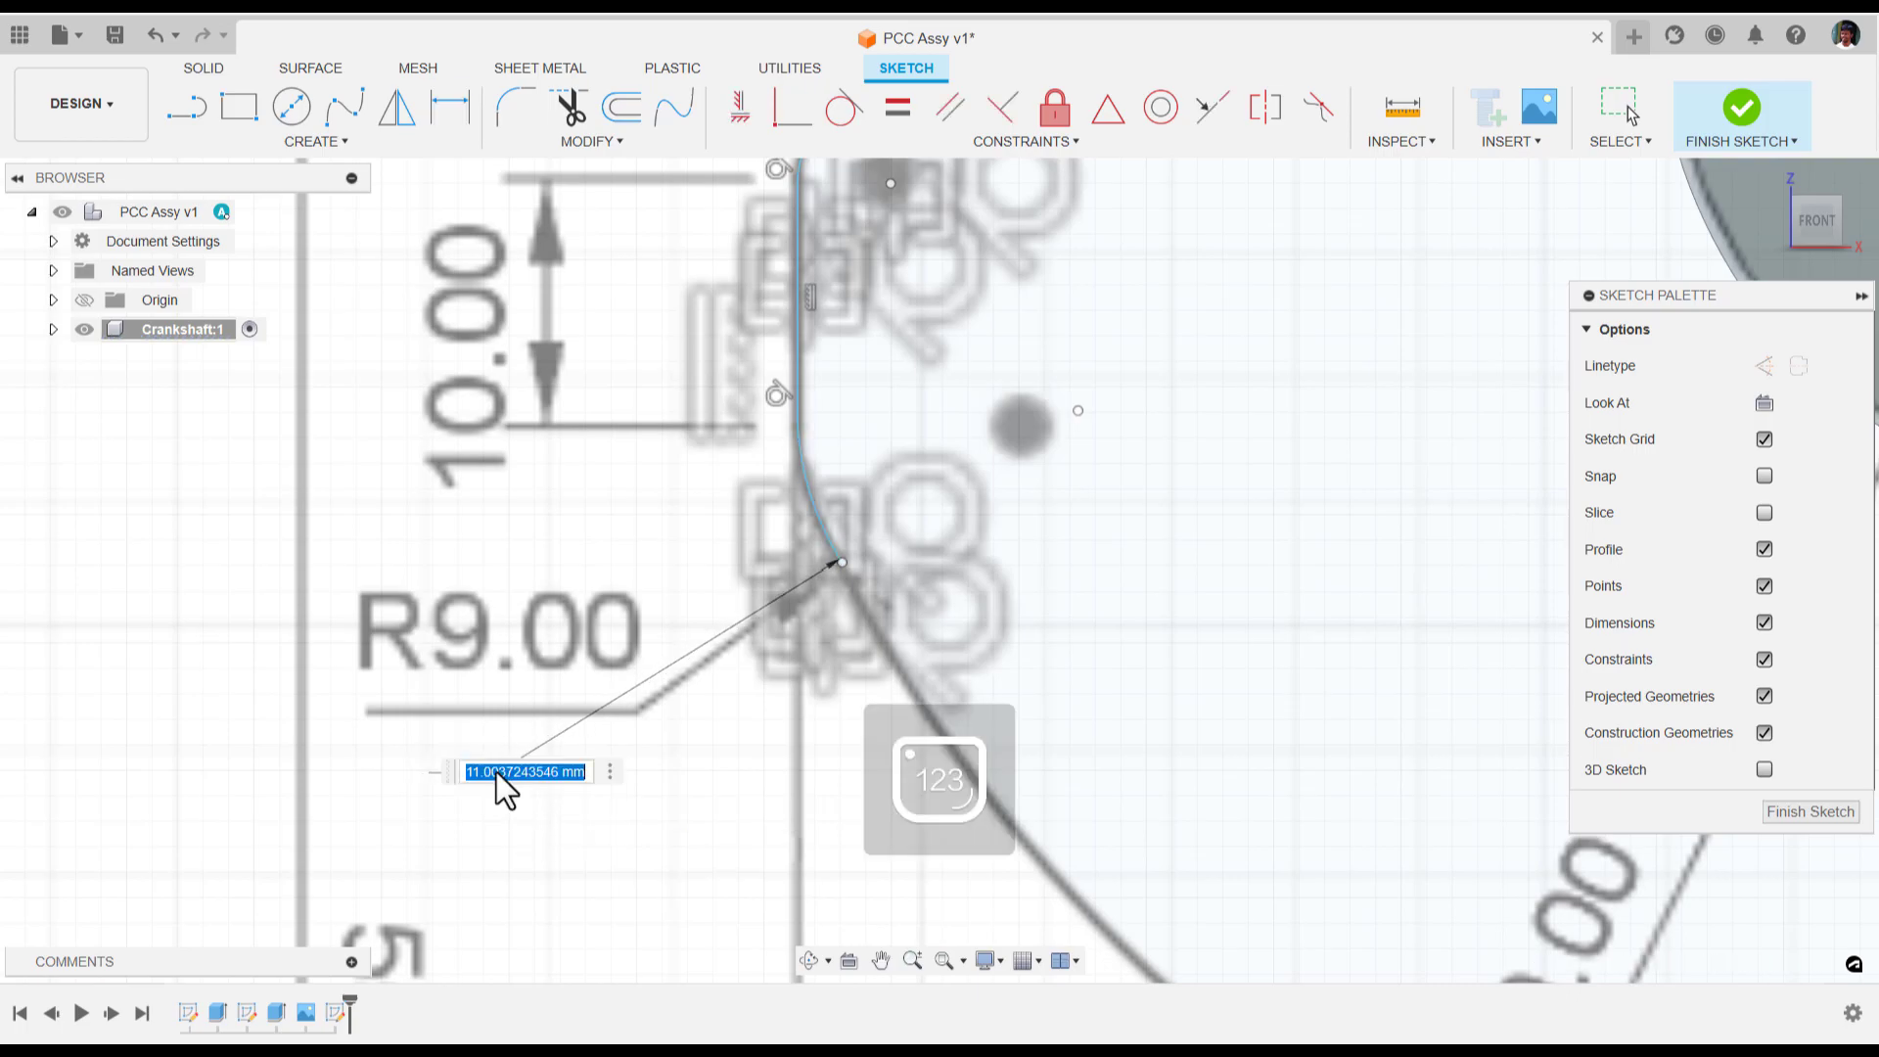
{"action": "type", "text": "9"}
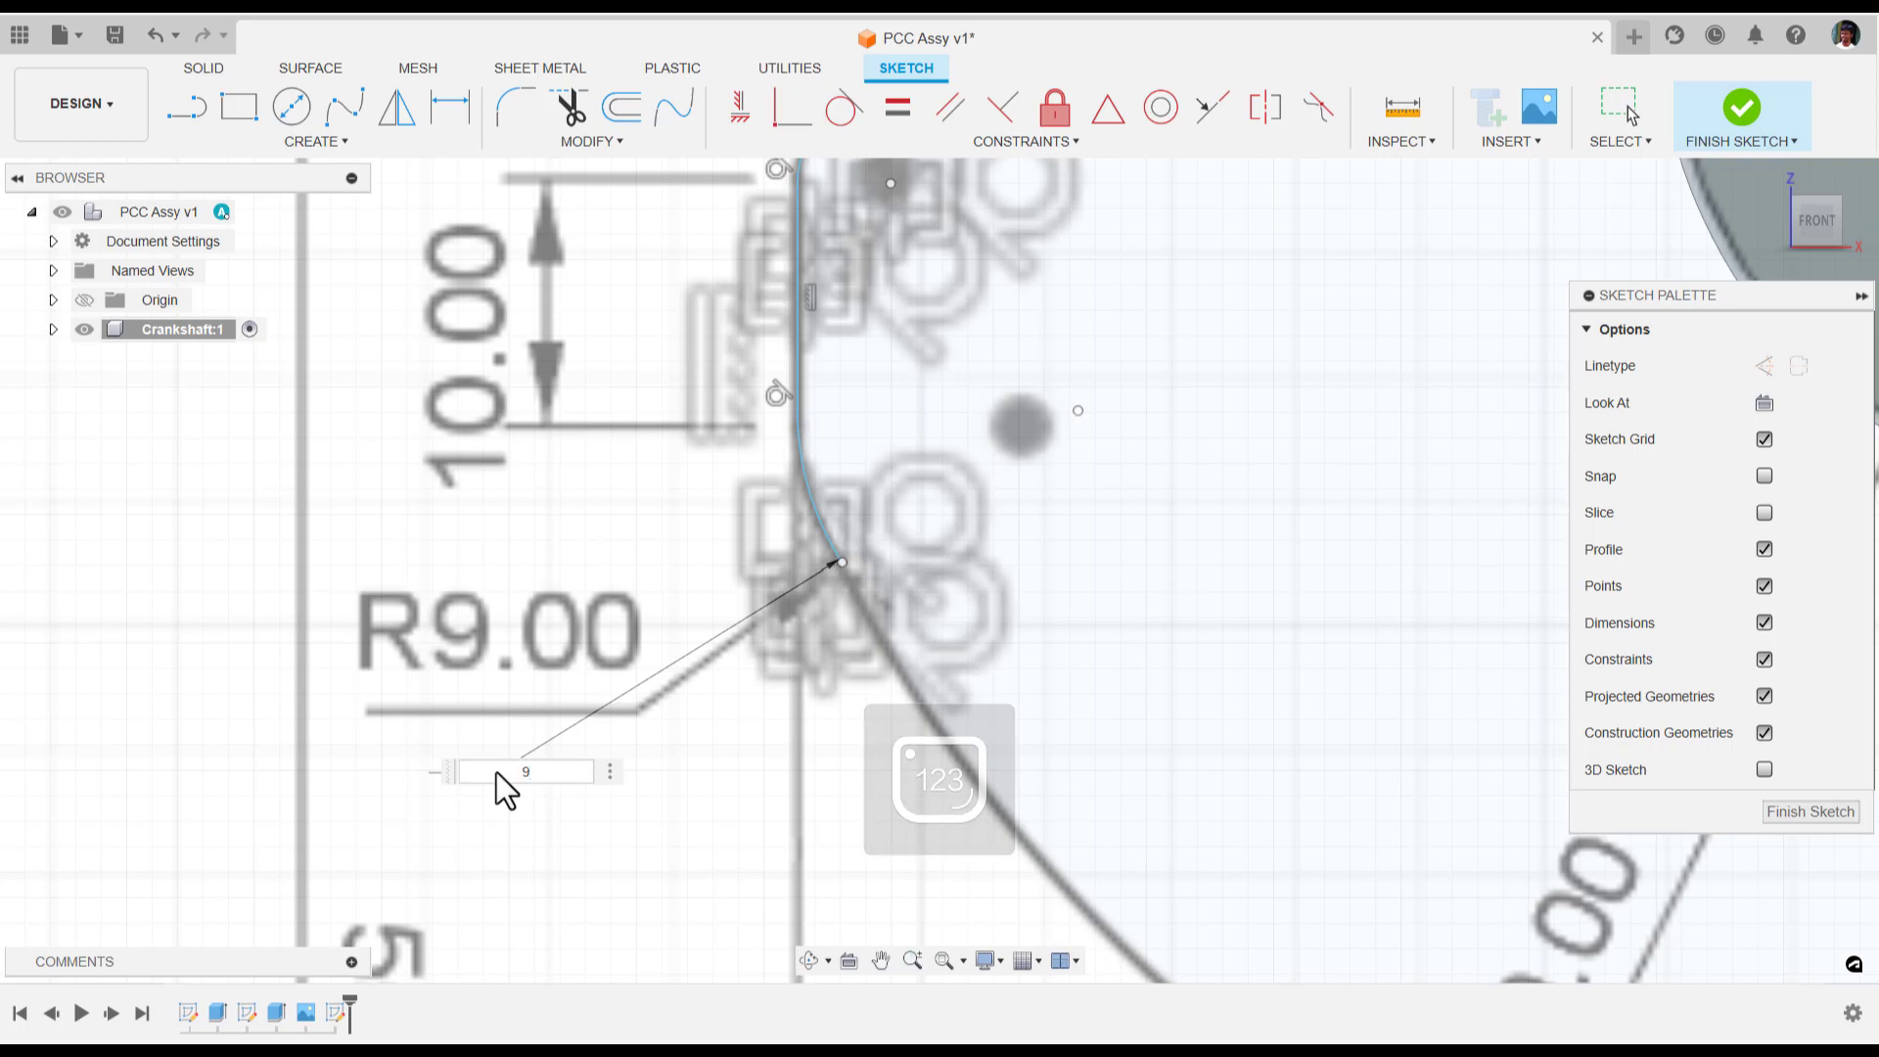
{"action": "key", "text": "Return"}
Dimension the small corner arc at R3.50
{"action": "scroll", "coordinate": [747, 587], "scroll_direction": "down", "scroll_amount": 5}
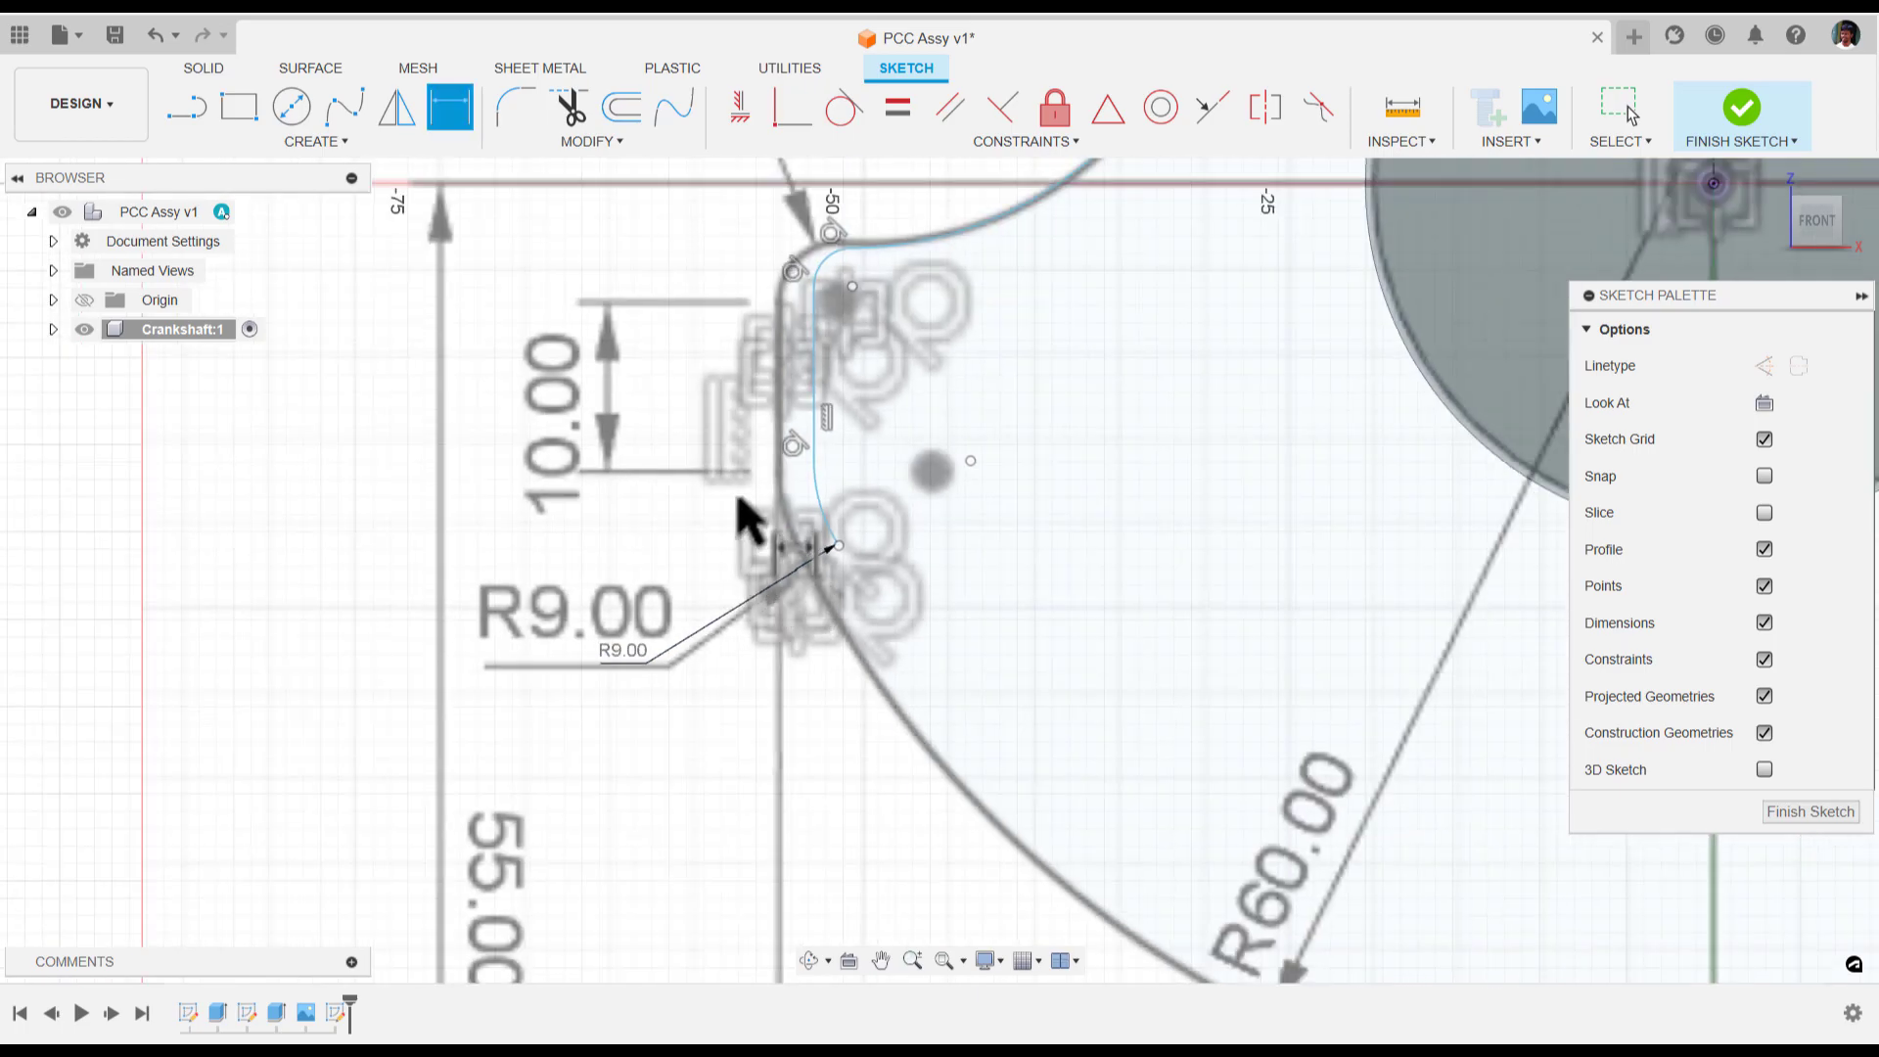
{"action": "scroll", "coordinate": [798, 651], "scroll_direction": "up", "scroll_amount": 5}
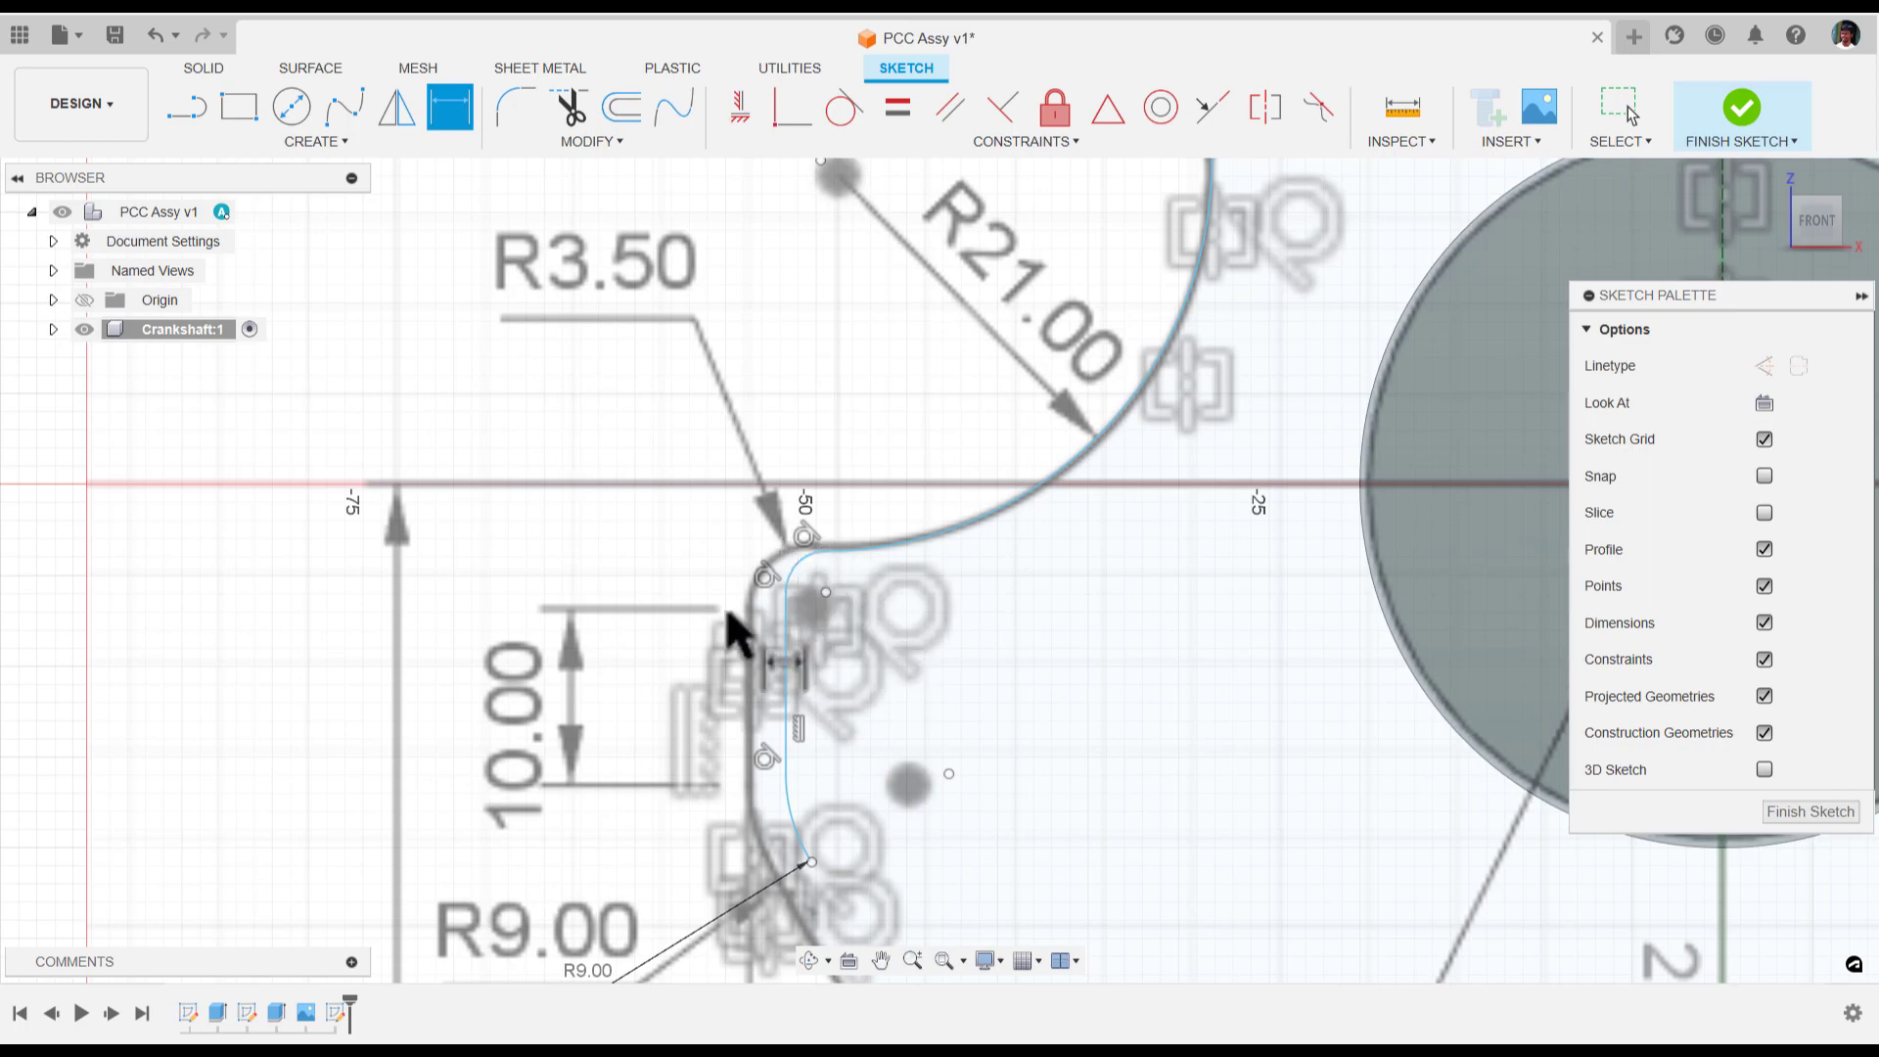
{"action": "left_click", "coordinate": [809, 578]}
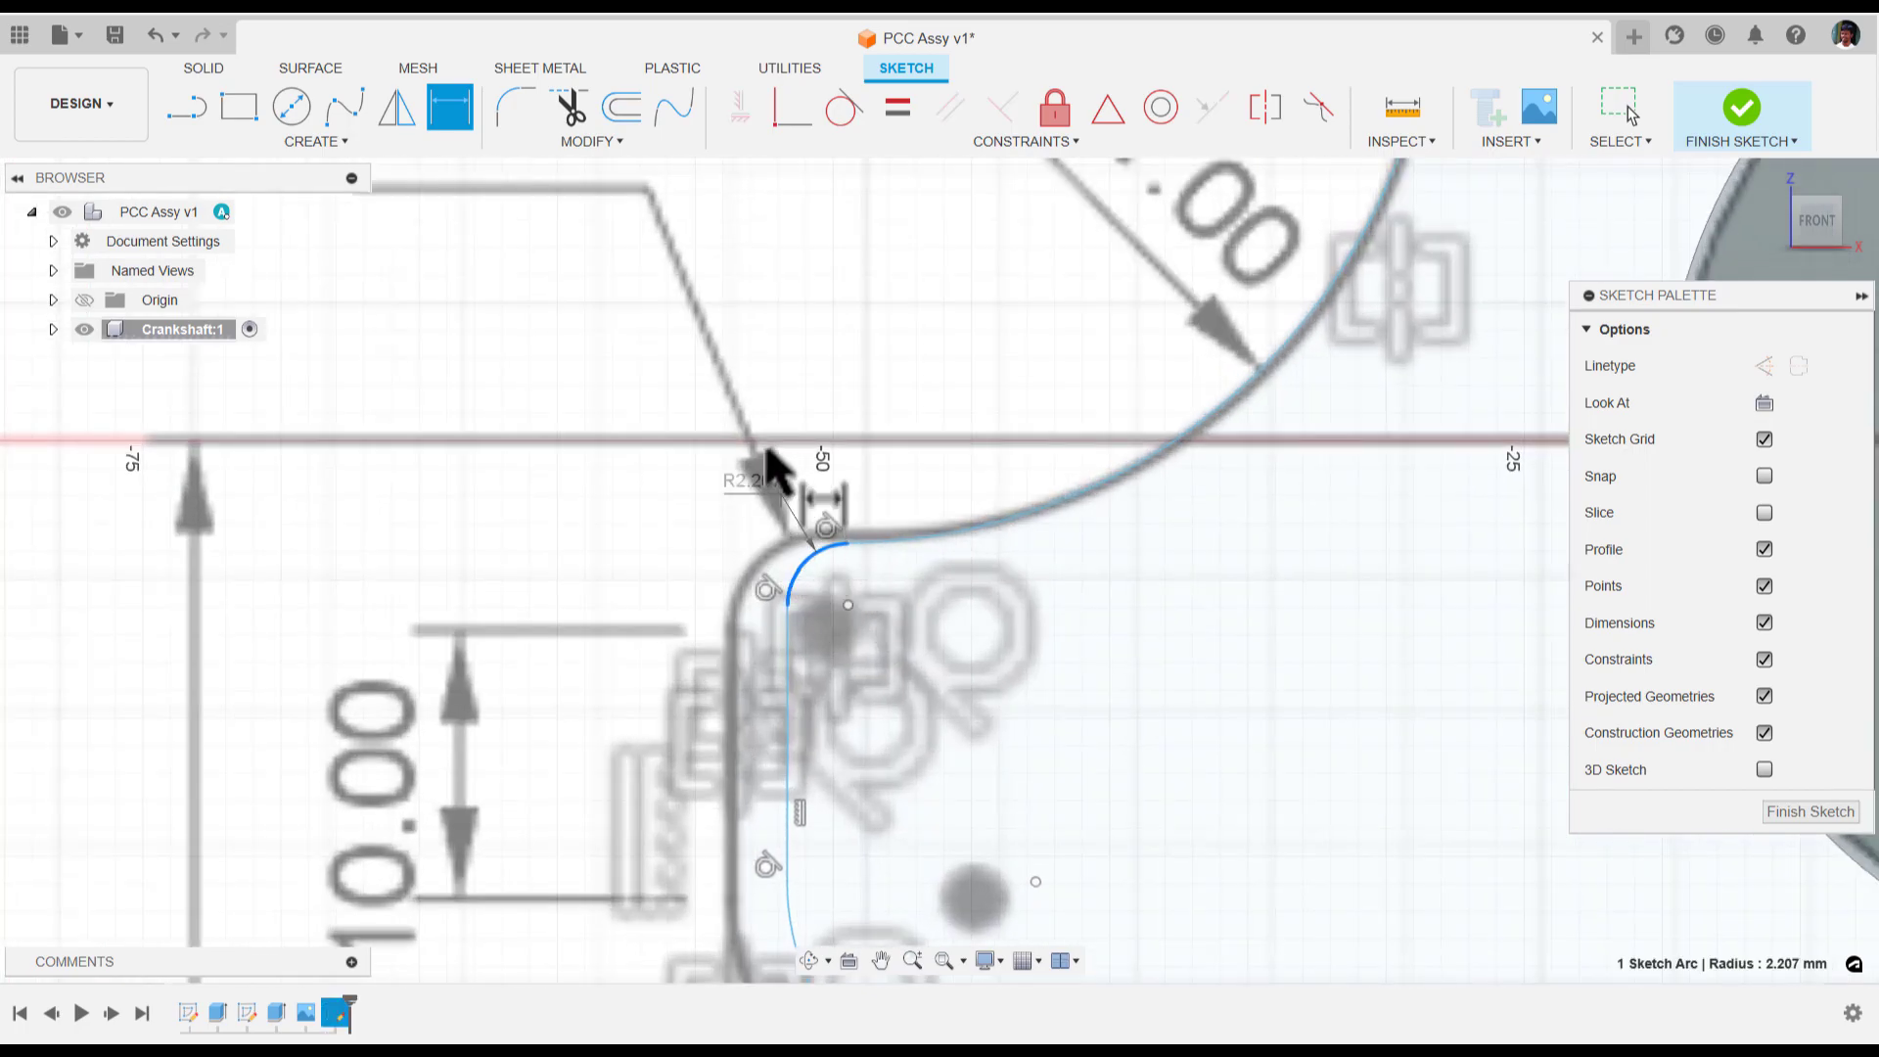
{"action": "scroll", "coordinate": [593, 323], "scroll_direction": "down", "scroll_amount": 2}
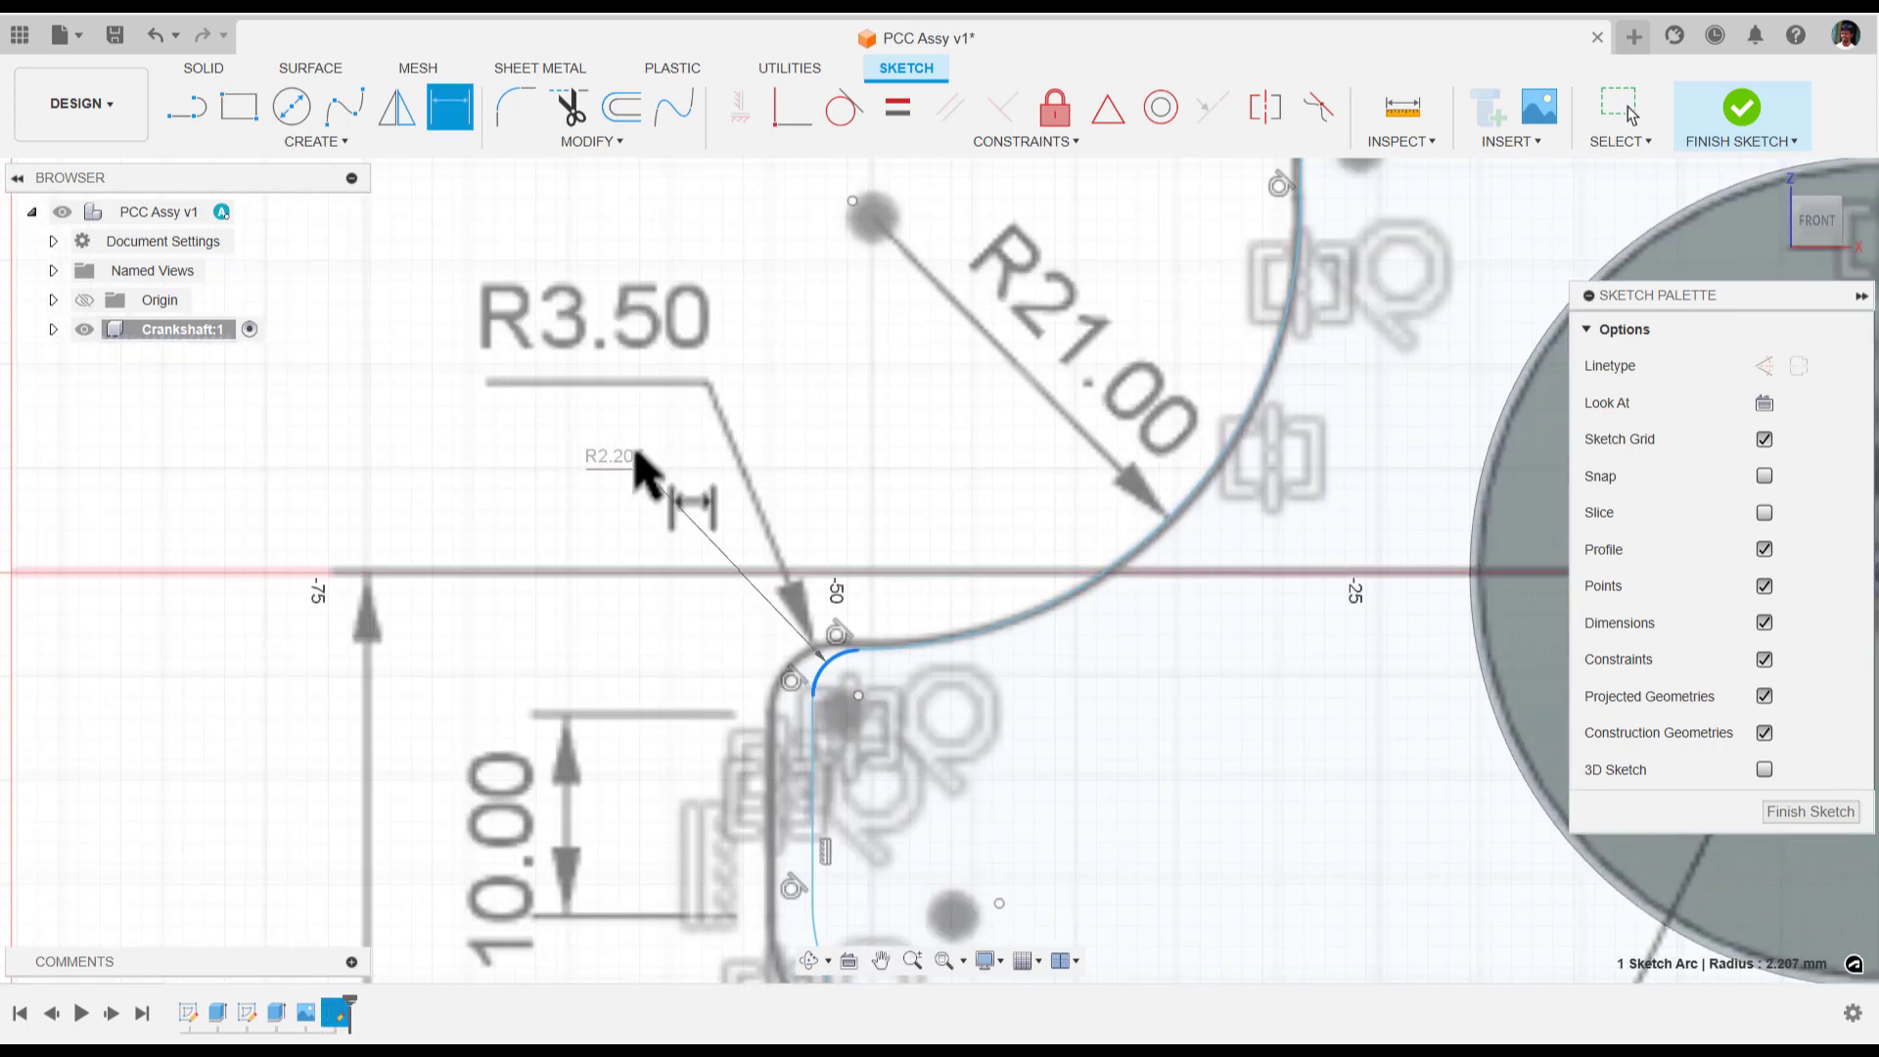
{"action": "left_click", "coordinate": [618, 433]}
{"action": "type", "text": "3.5"}
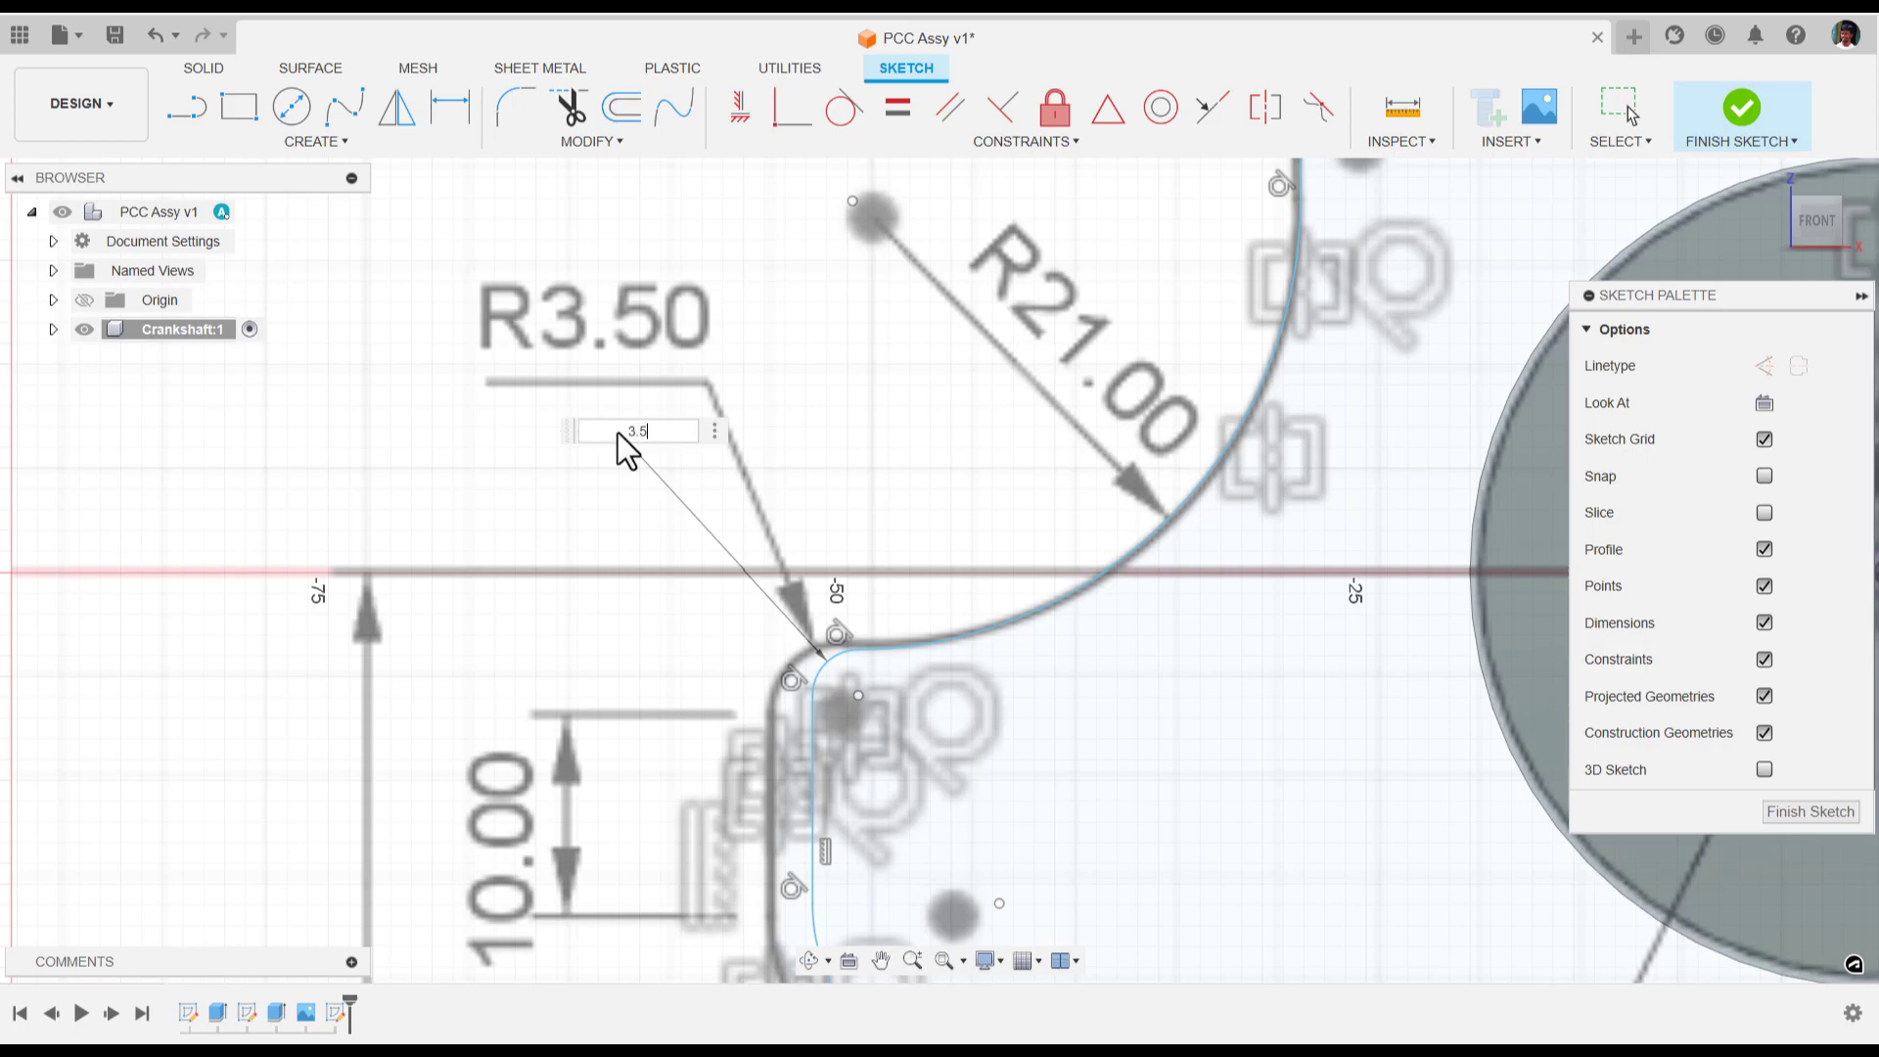
{"action": "key", "text": "Return"}
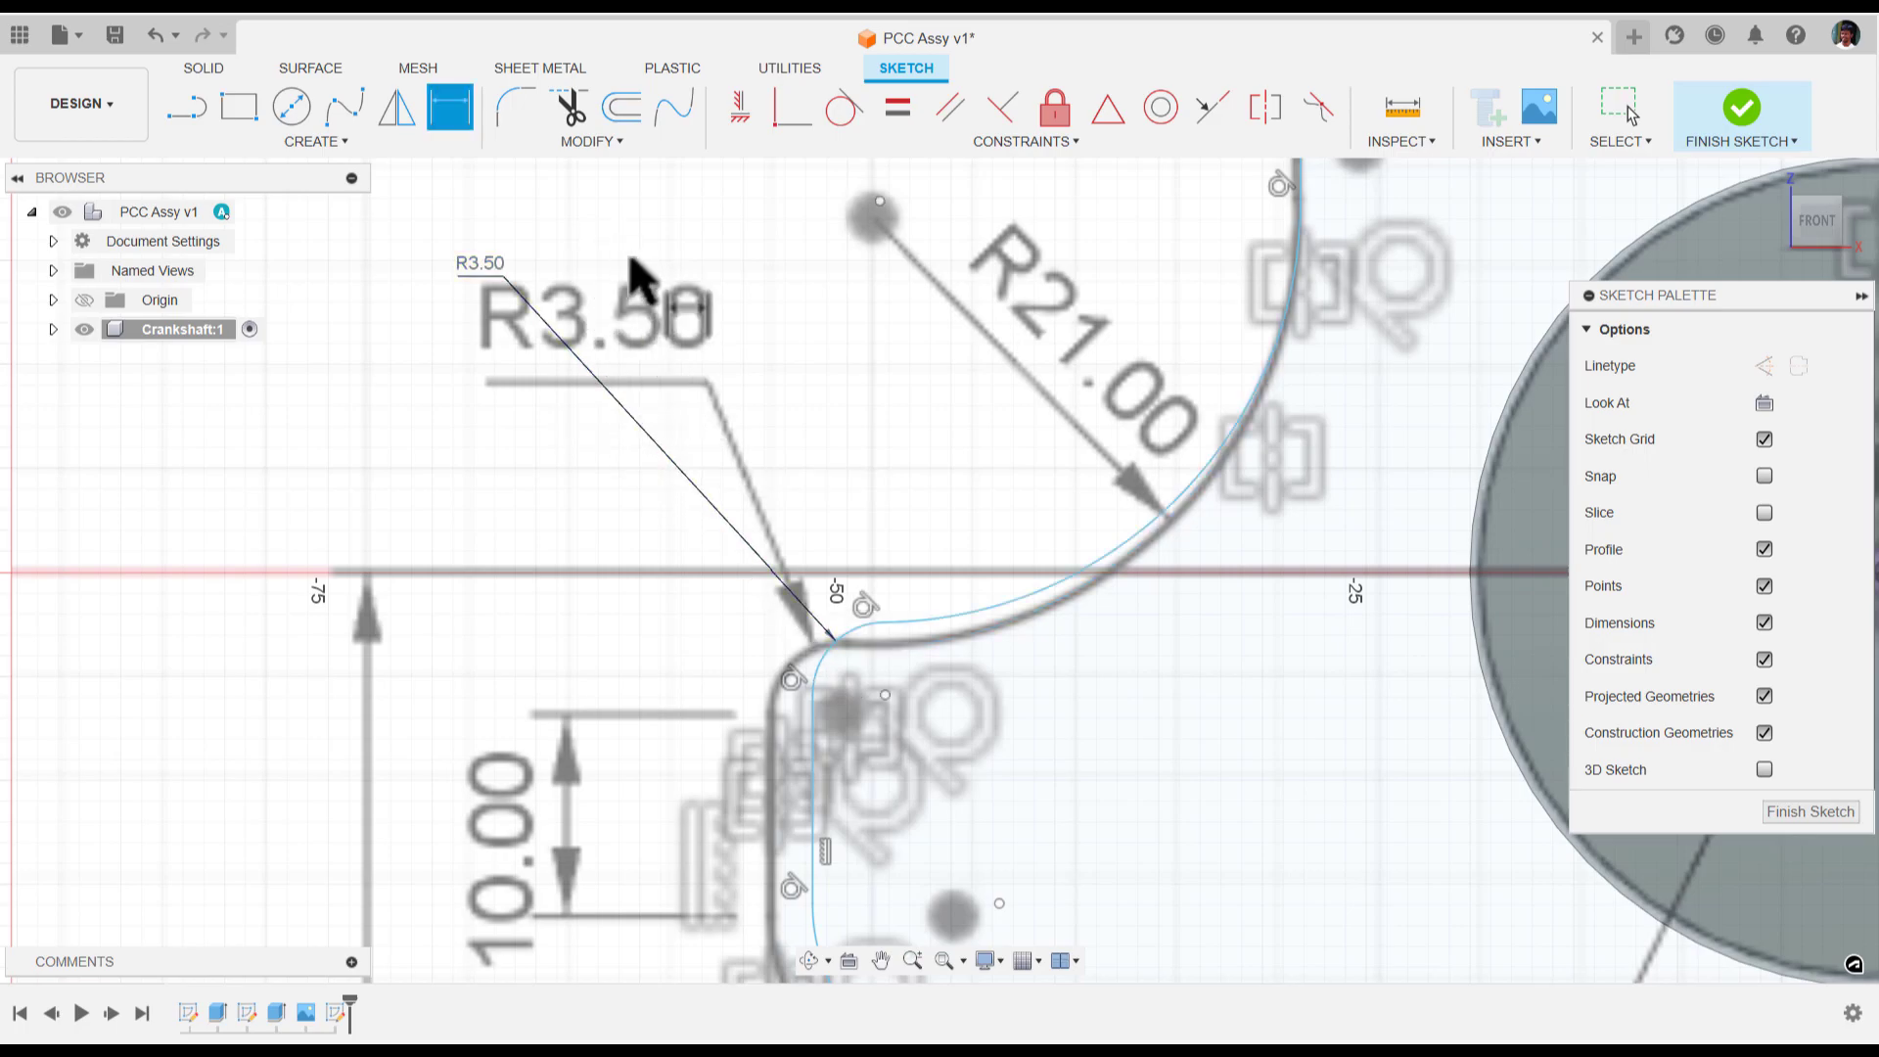
Give the top fillet arc a 10 mm radius dimension
{"action": "scroll", "coordinate": [1112, 482], "scroll_direction": "down", "scroll_amount": 1}
{"action": "mouse_move", "coordinate": [1112, 483]}
{"action": "middle_mouse_down"}
{"action": "mouse_move", "coordinate": [776, 692]}
{"action": "mouse_move", "coordinate": [837, 567]}
{"action": "middle_mouse_up"}
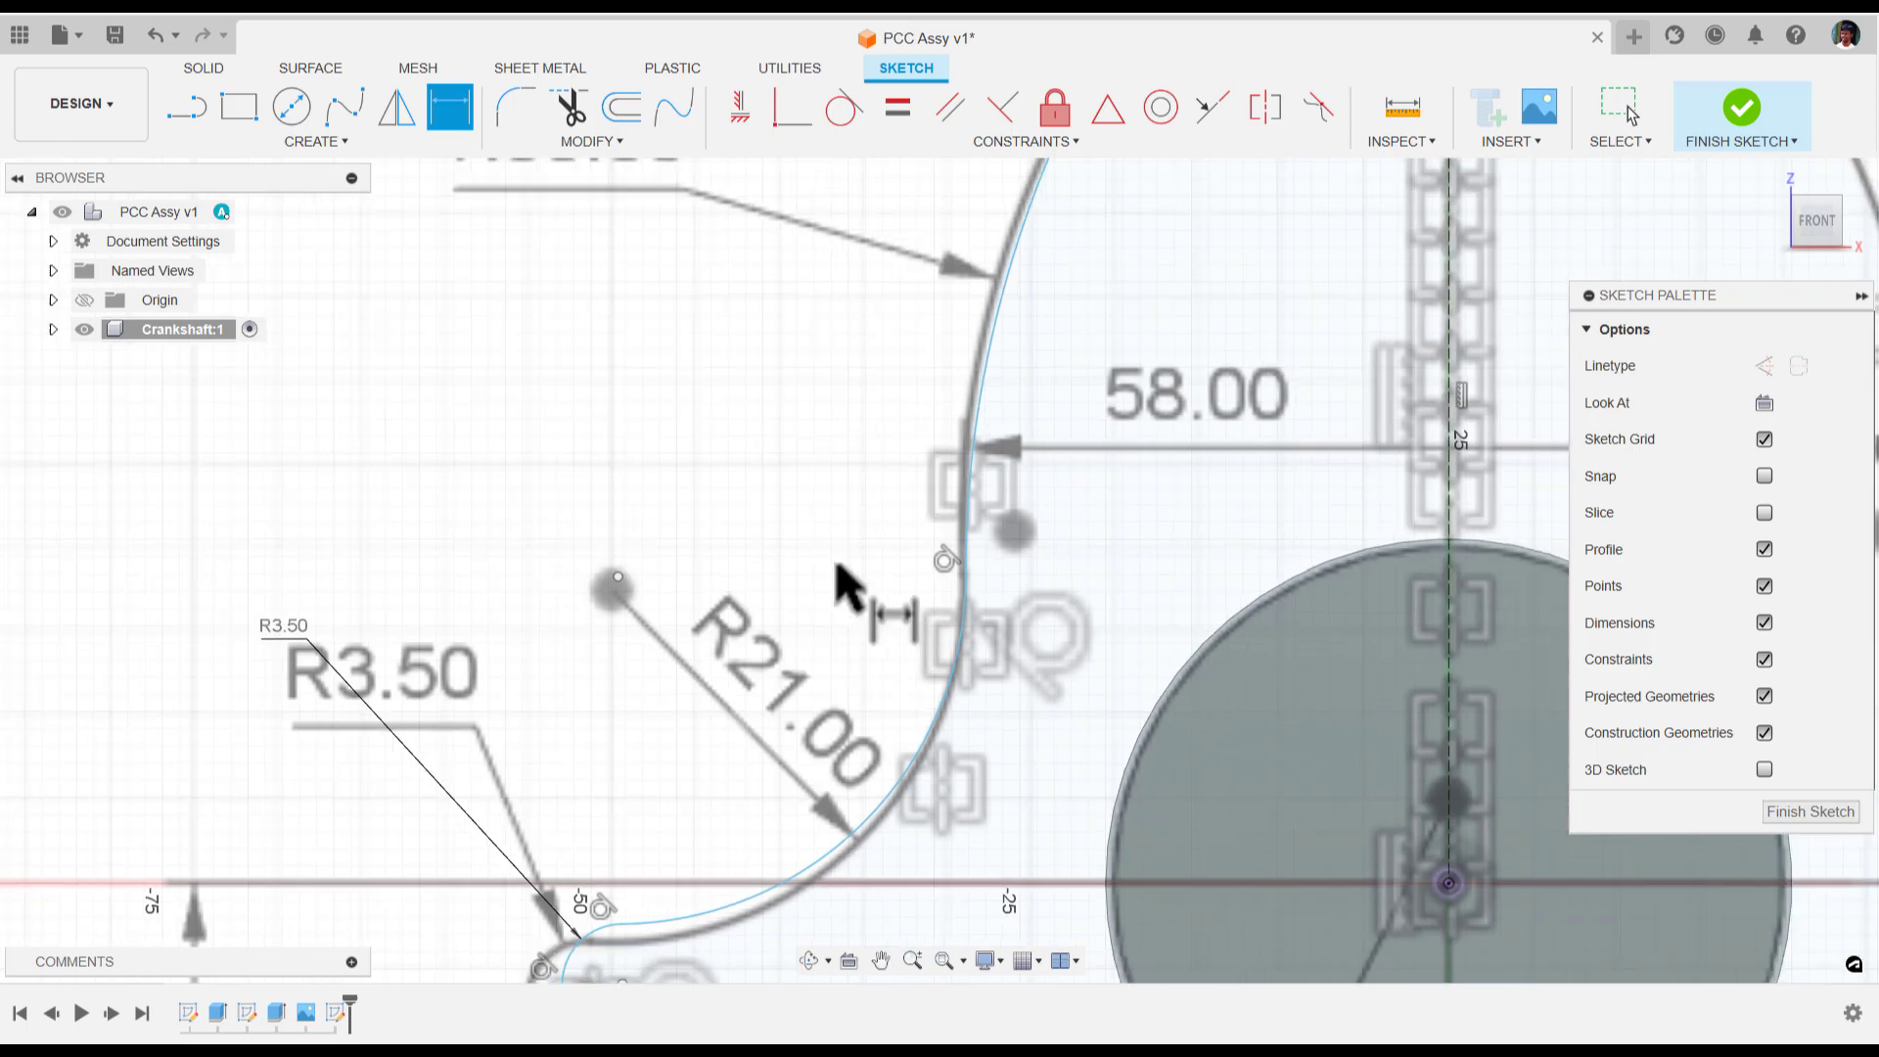
{"action": "scroll", "coordinate": [837, 568], "scroll_direction": "down", "scroll_amount": 1}
{"action": "mouse_move", "coordinate": [809, 449]}
{"action": "middle_mouse_down"}
{"action": "mouse_move", "coordinate": [759, 663]}
{"action": "mouse_move", "coordinate": [784, 549]}
{"action": "middle_mouse_up"}
{"action": "scroll", "coordinate": [947, 568], "scroll_direction": "up", "scroll_amount": 1}
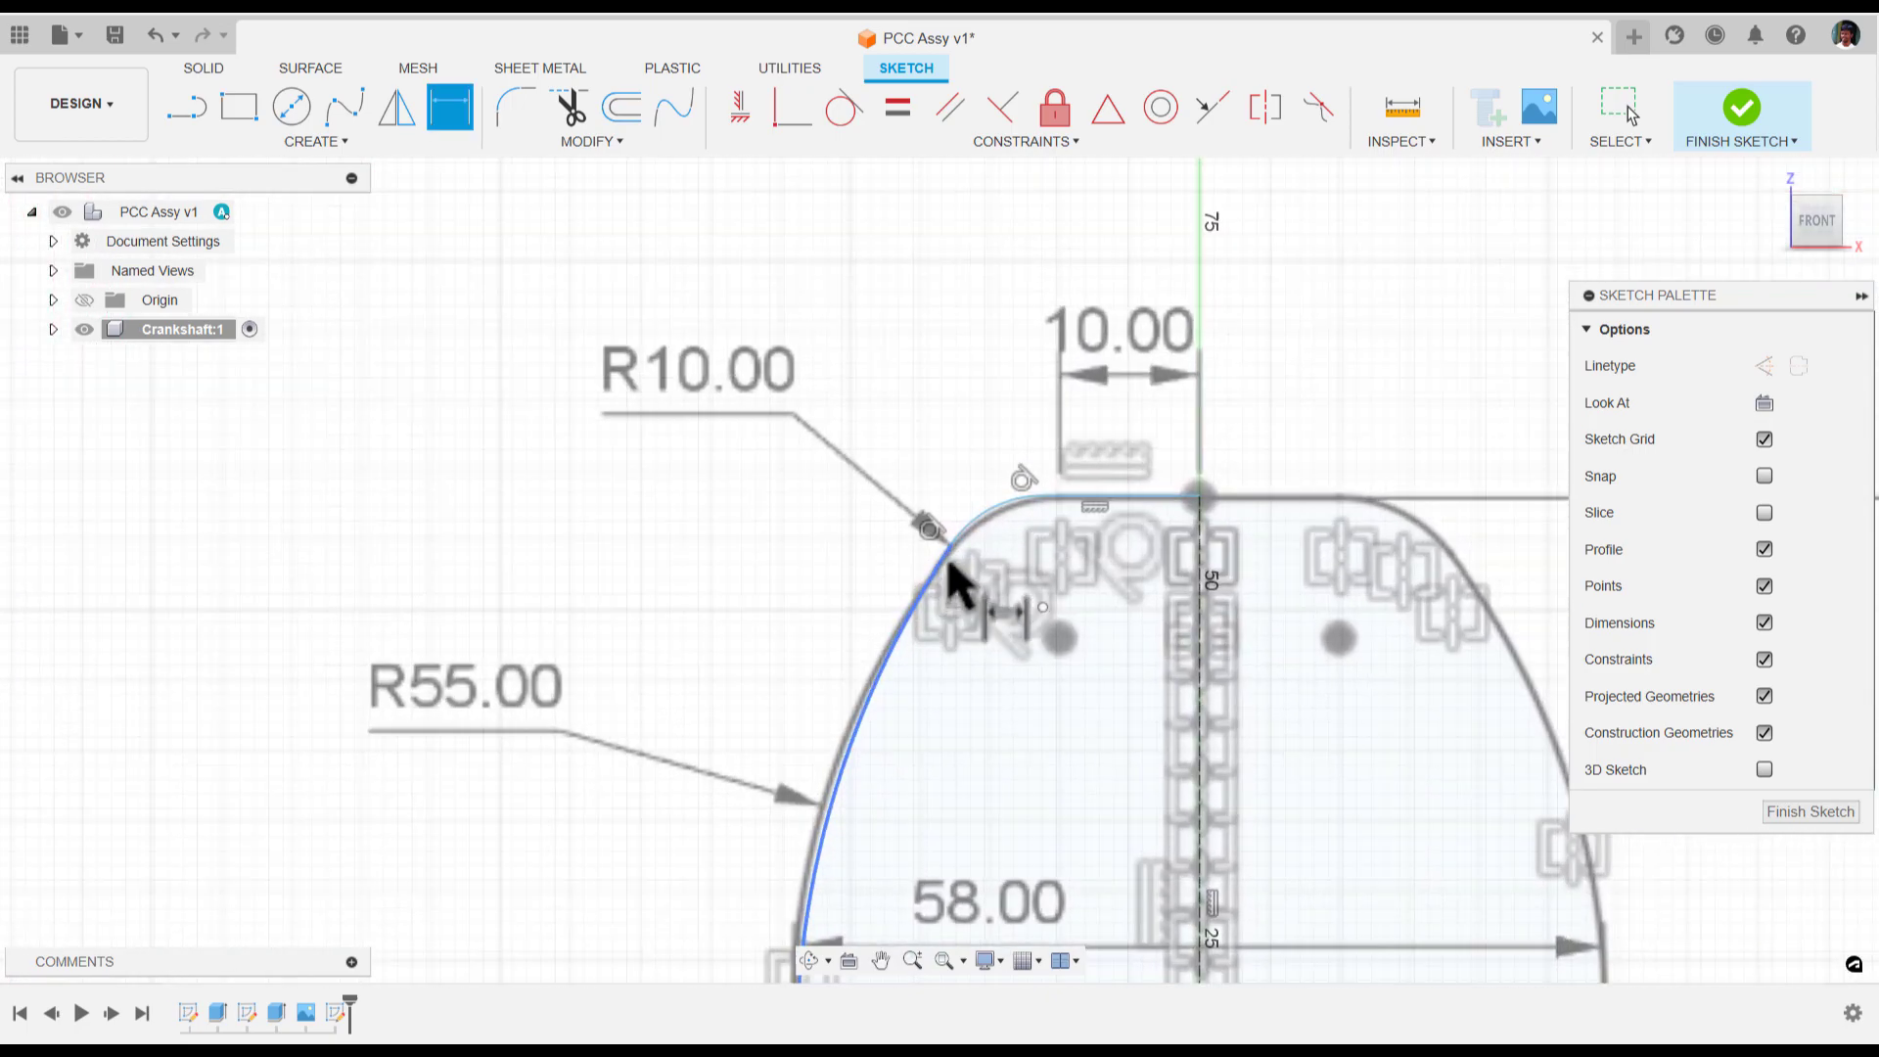
{"action": "scroll", "coordinate": [954, 578], "scroll_direction": "up", "scroll_amount": 1}
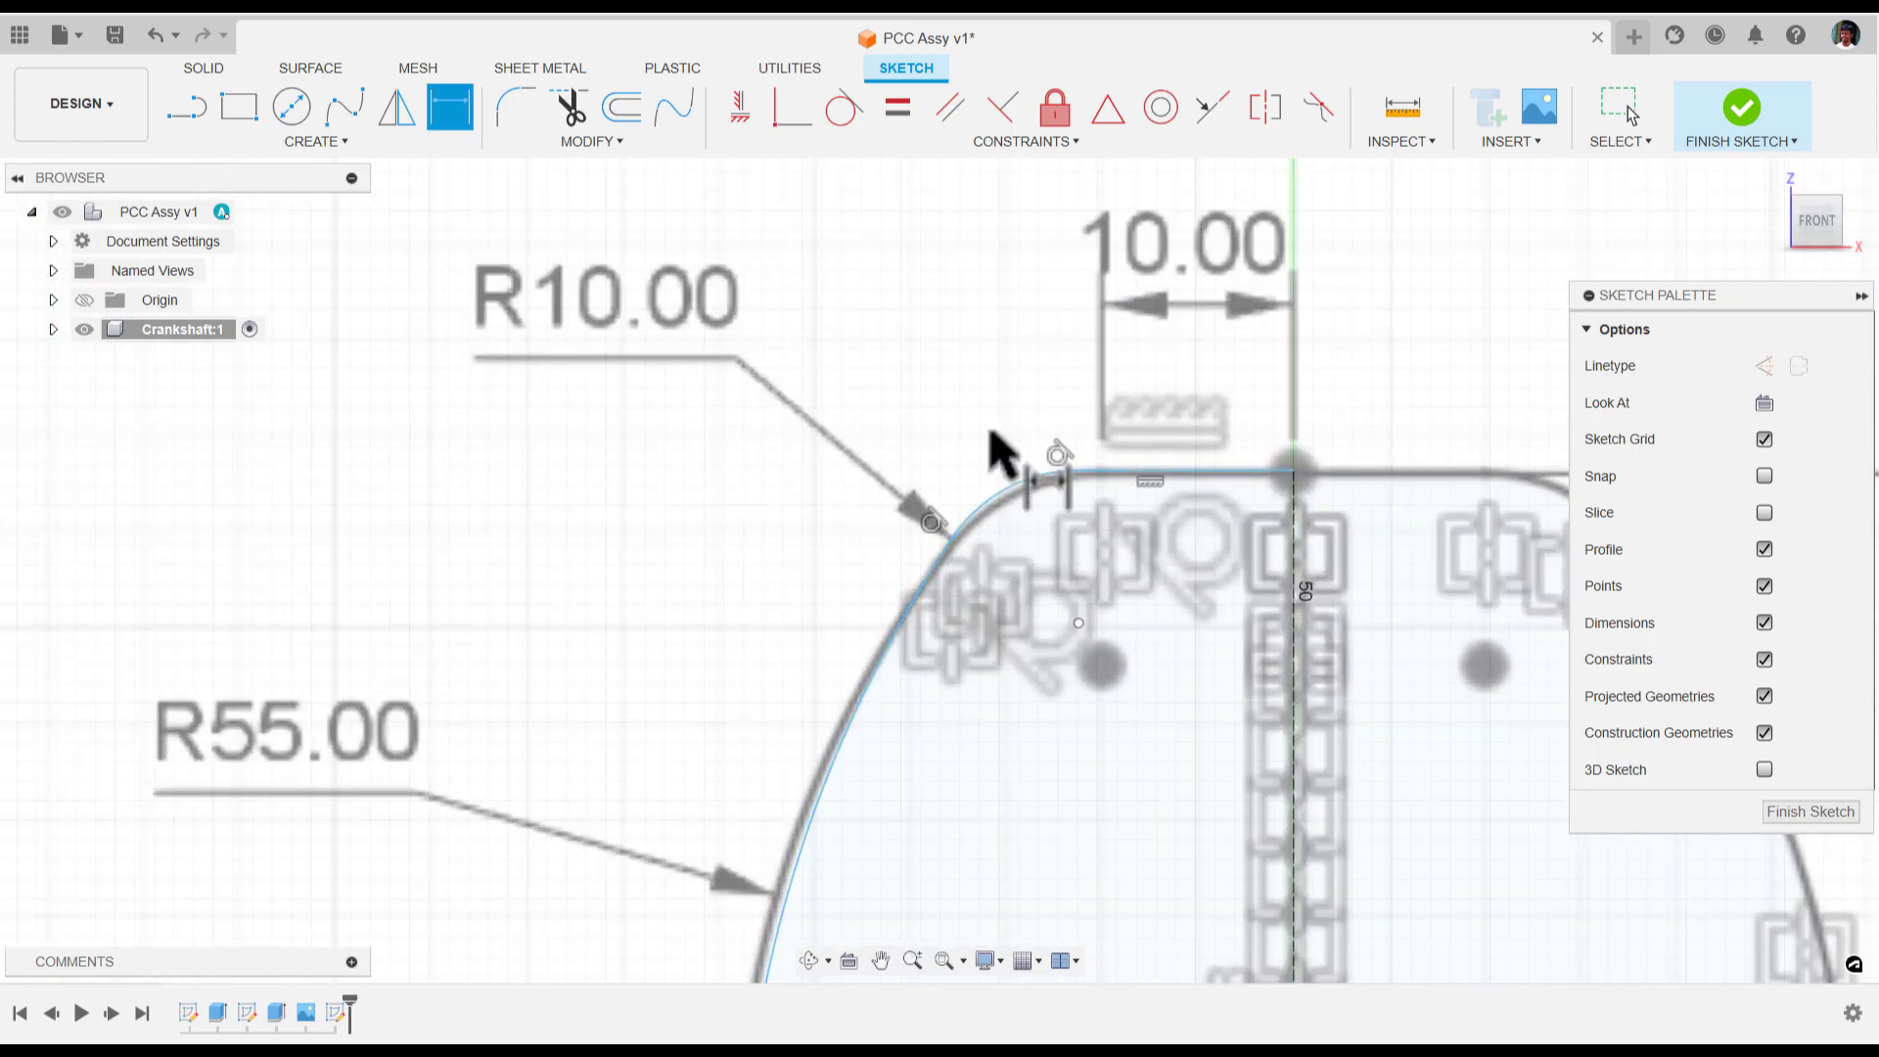
{"action": "left_click", "coordinate": [1027, 480]}
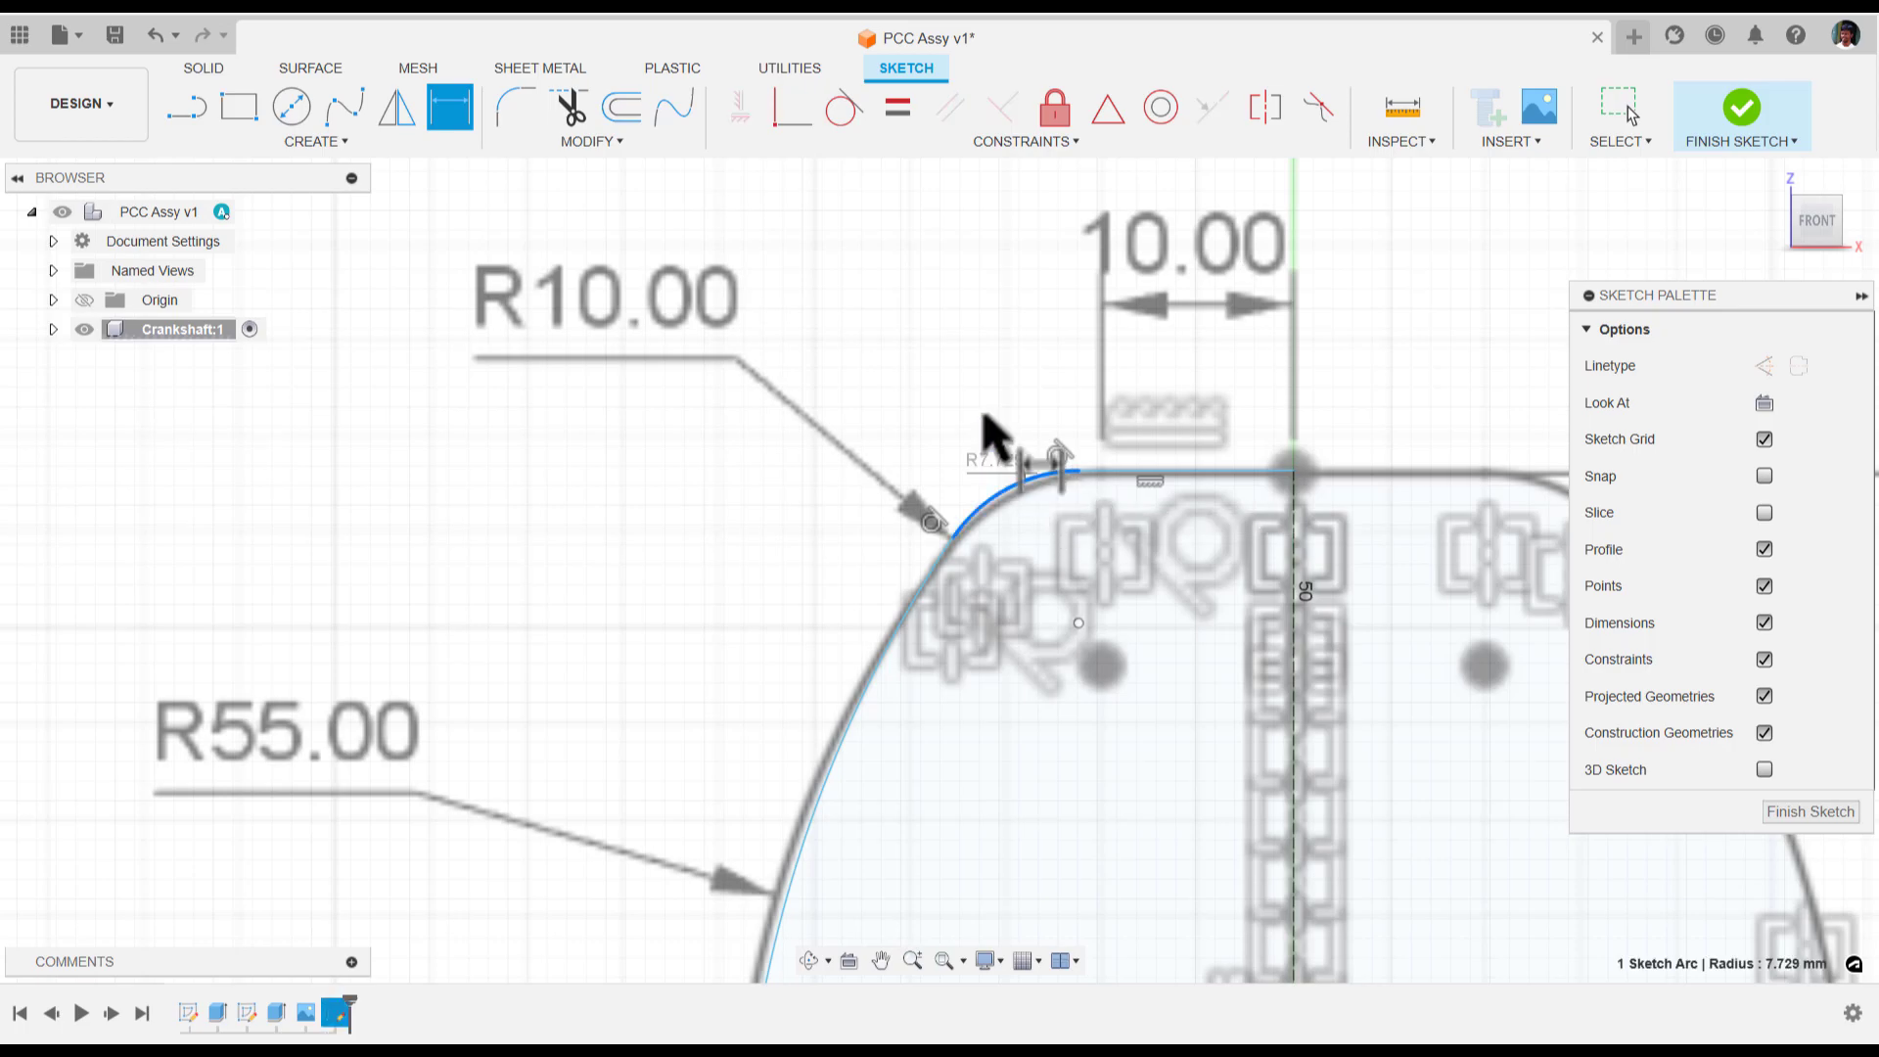
{"action": "left_click", "coordinate": [824, 232]}
{"action": "type", "text": "1"}
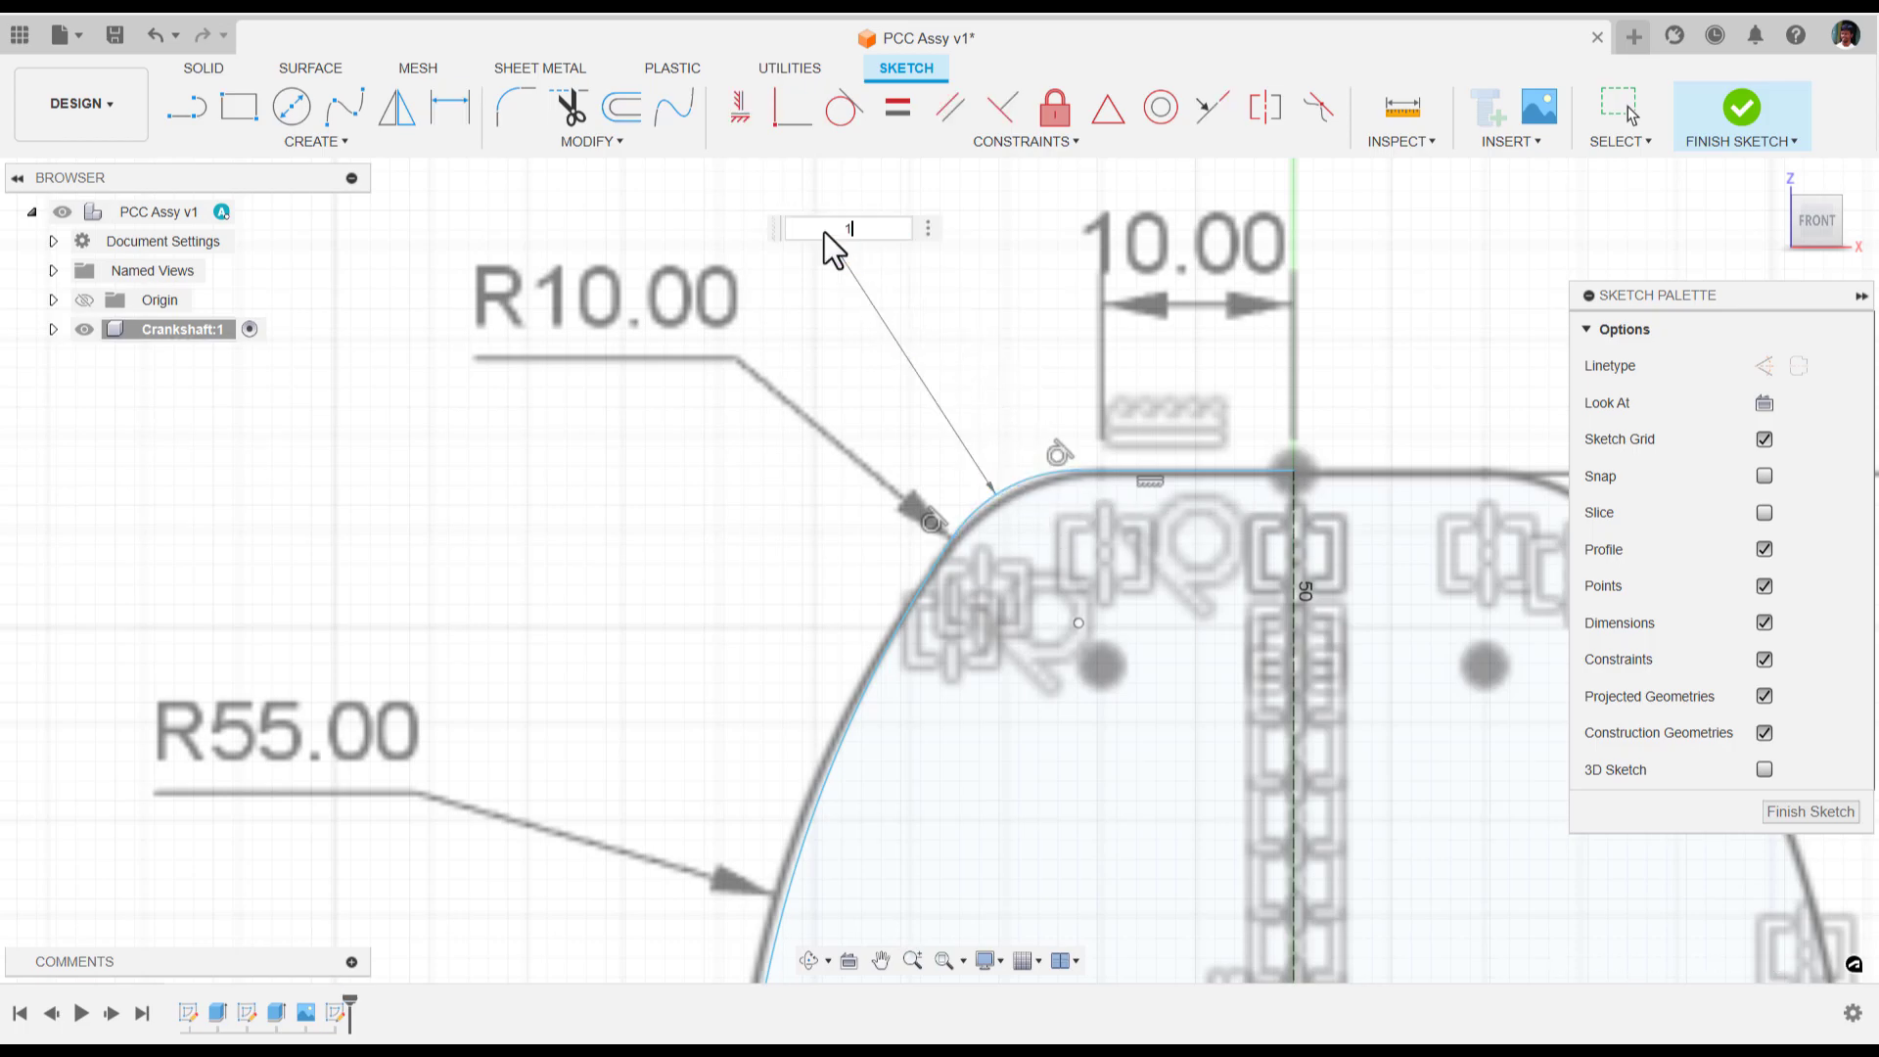
{"action": "type", "text": "0"}
{"action": "key", "text": "Return"}
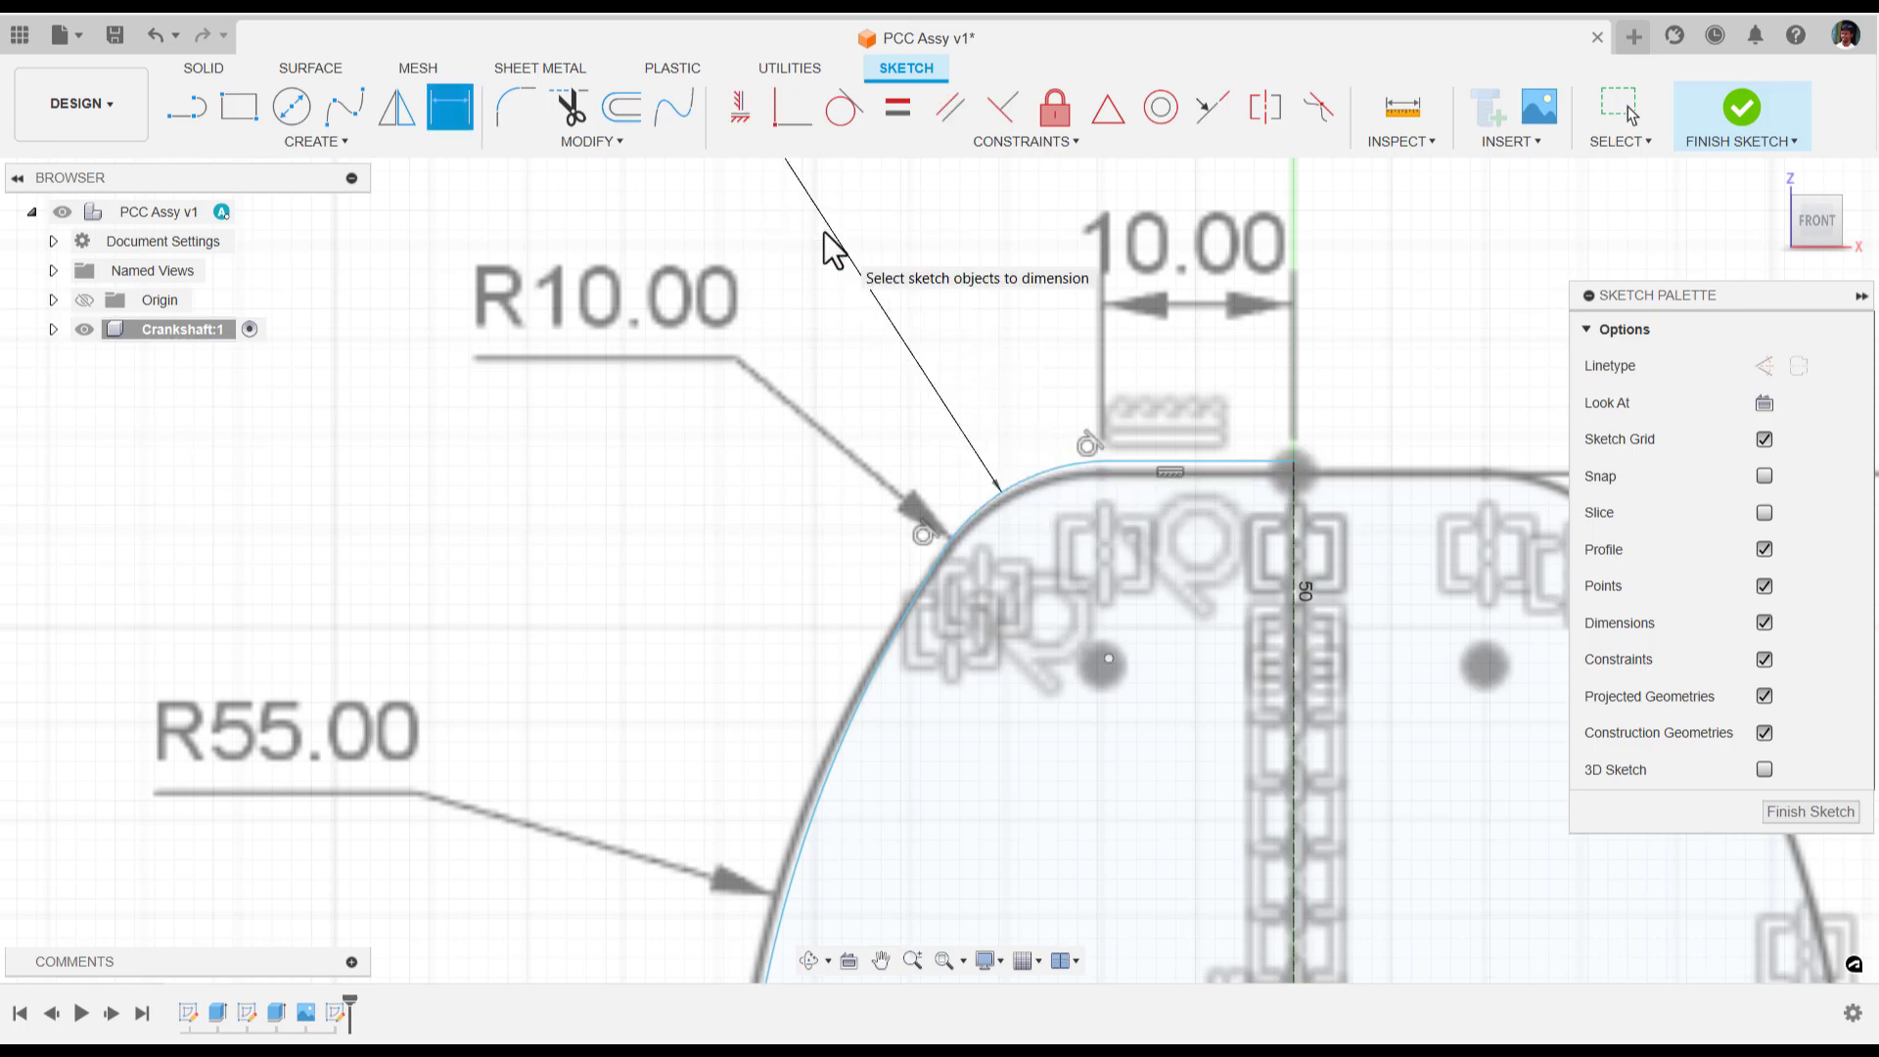
Dimension the short flat top line at 10 mm long
{"action": "left_click", "coordinate": [1223, 461]}
{"action": "left_click", "coordinate": [1210, 358]}
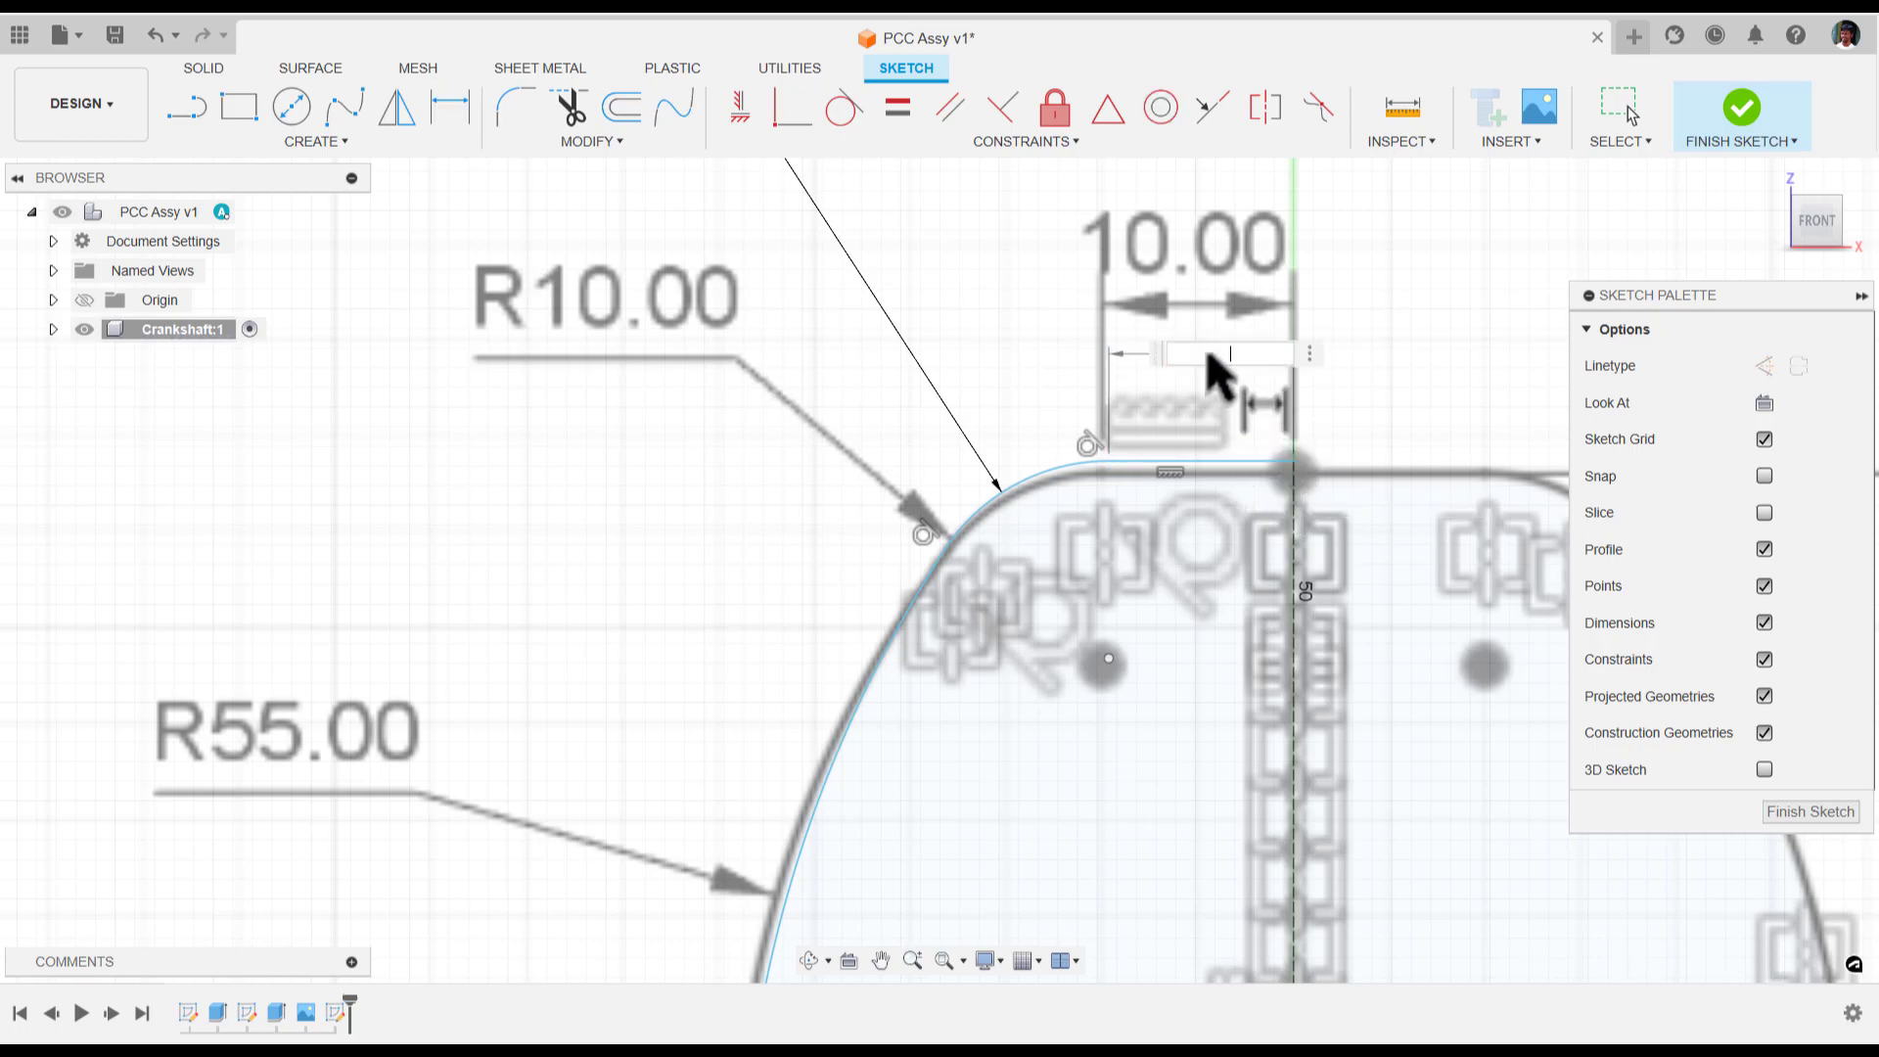
{"action": "scroll", "coordinate": [1065, 250], "scroll_direction": "down", "scroll_amount": 4}
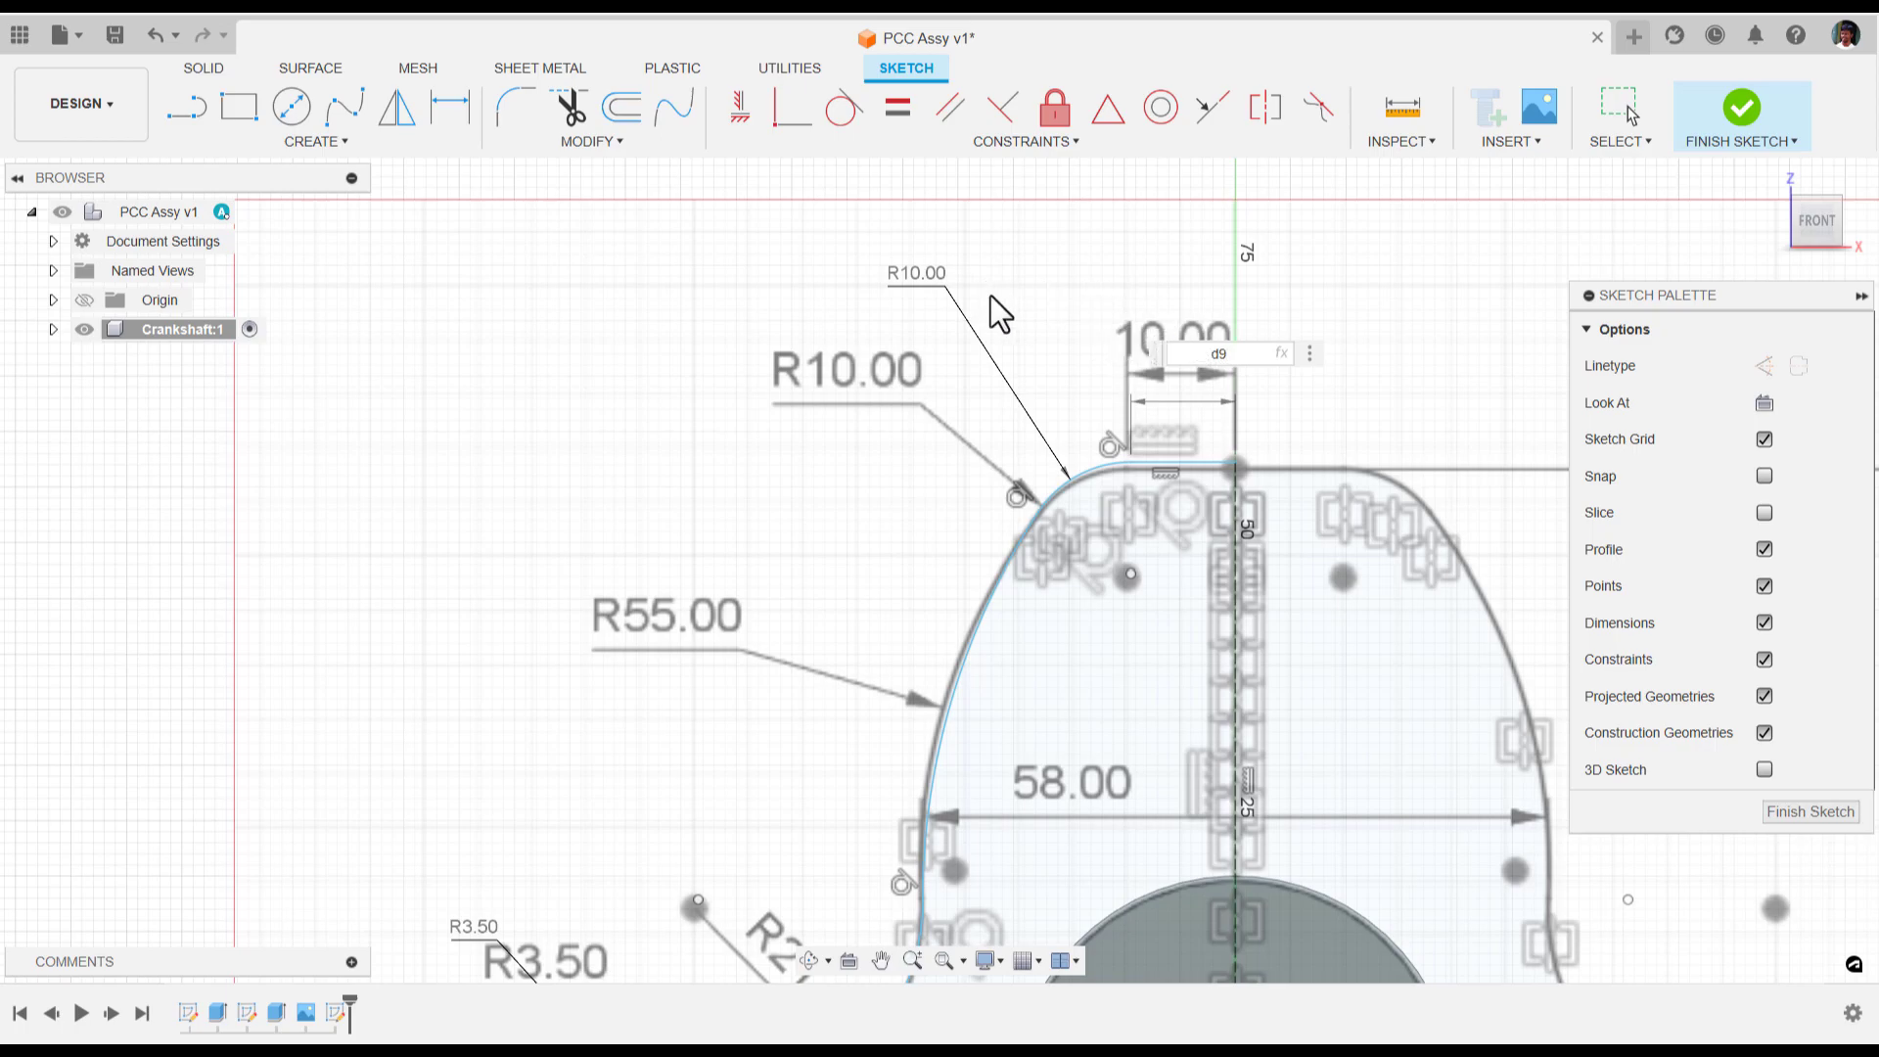
{"action": "key", "text": "Return"}
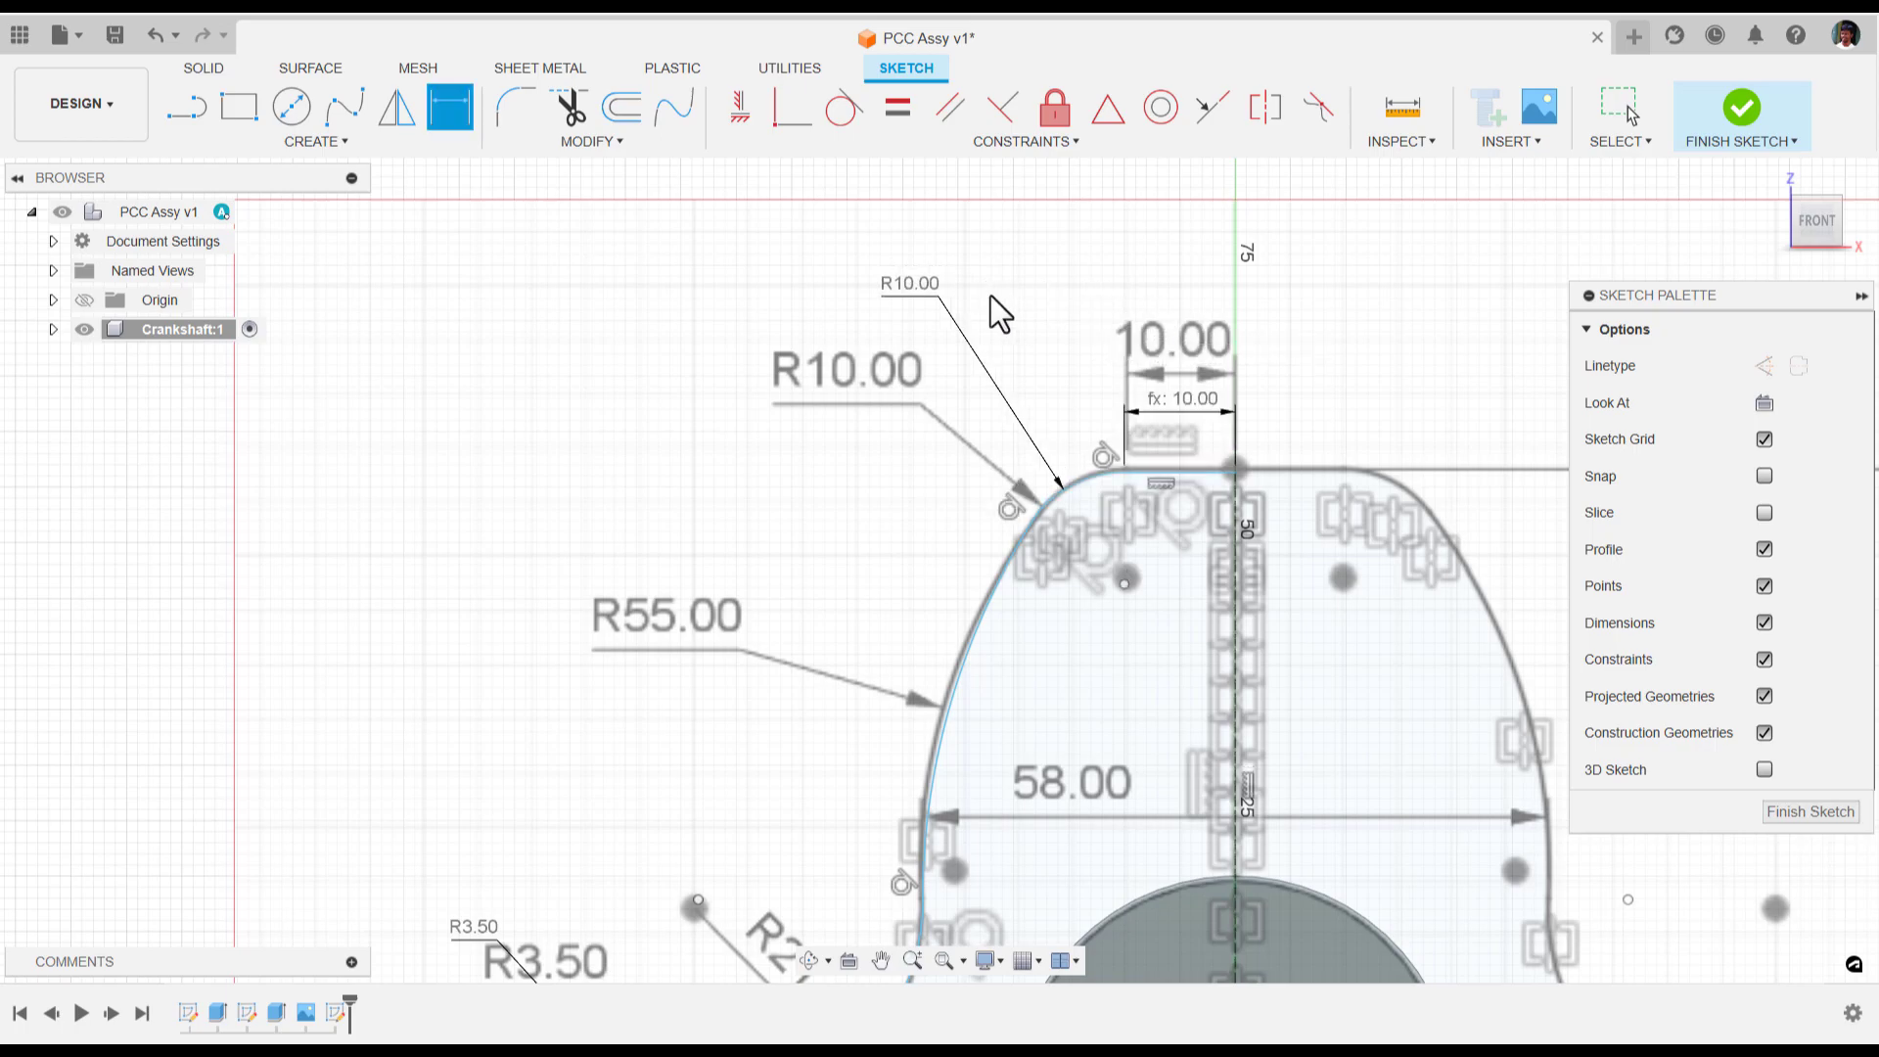
Change the top fillet radius to 12 mm, then set it back to 10 mm
{"action": "left_click", "coordinate": [920, 288]}
{"action": "type", "text": "12"}
{"action": "key", "text": "Return"}
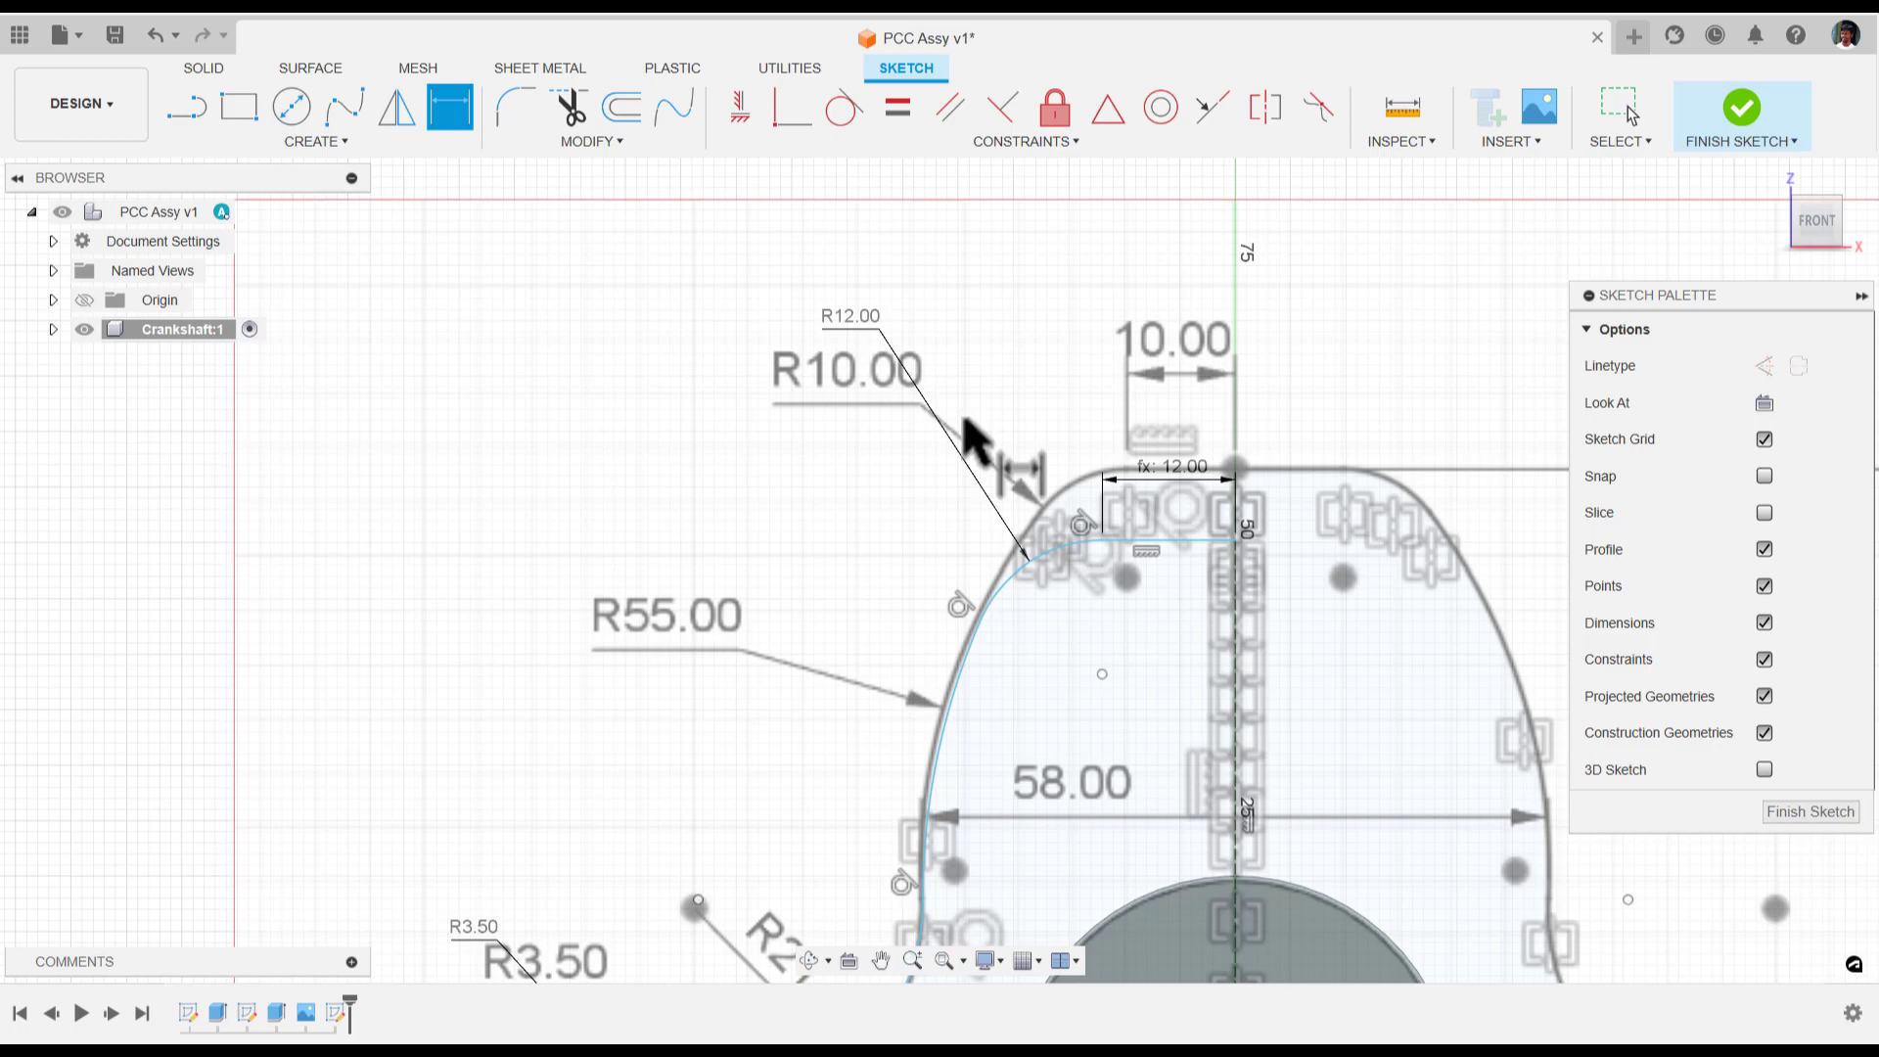
{"action": "double_click", "coordinate": [861, 316]}
{"action": "type", "text": "10"}
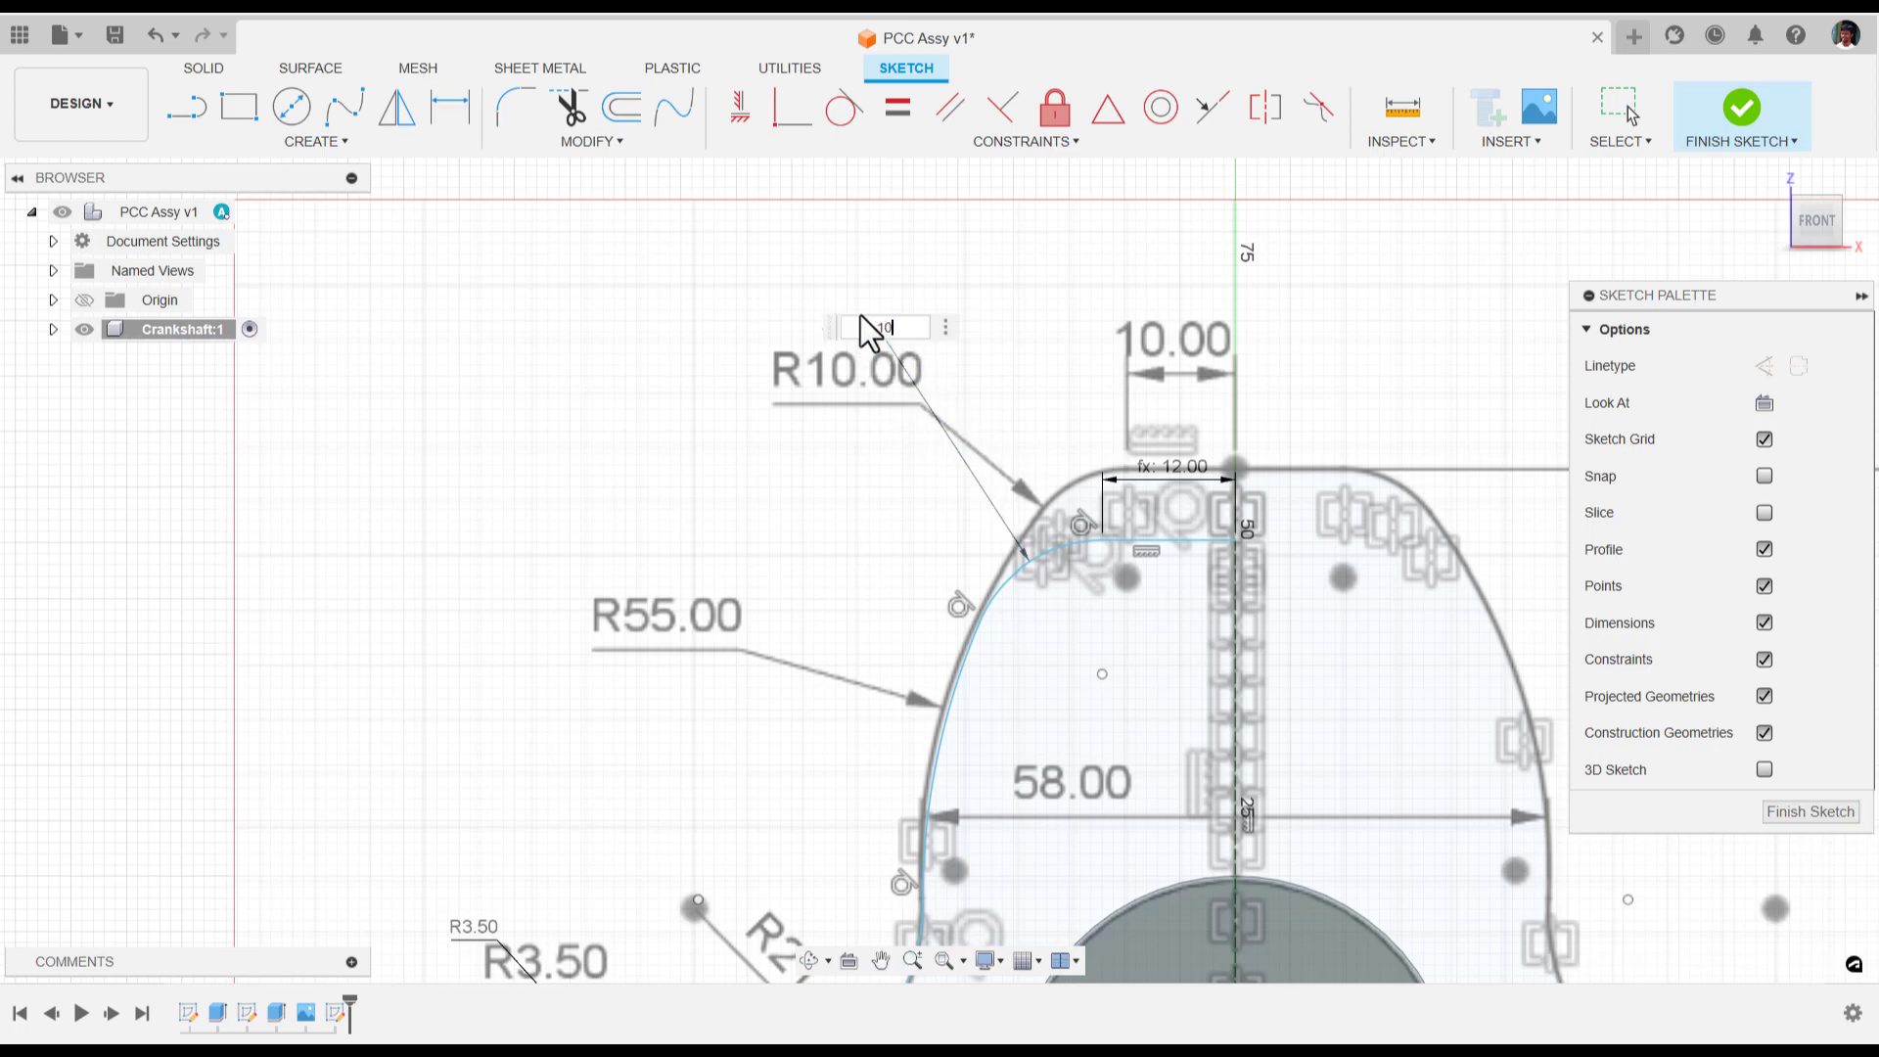
{"action": "key", "text": "Return"}
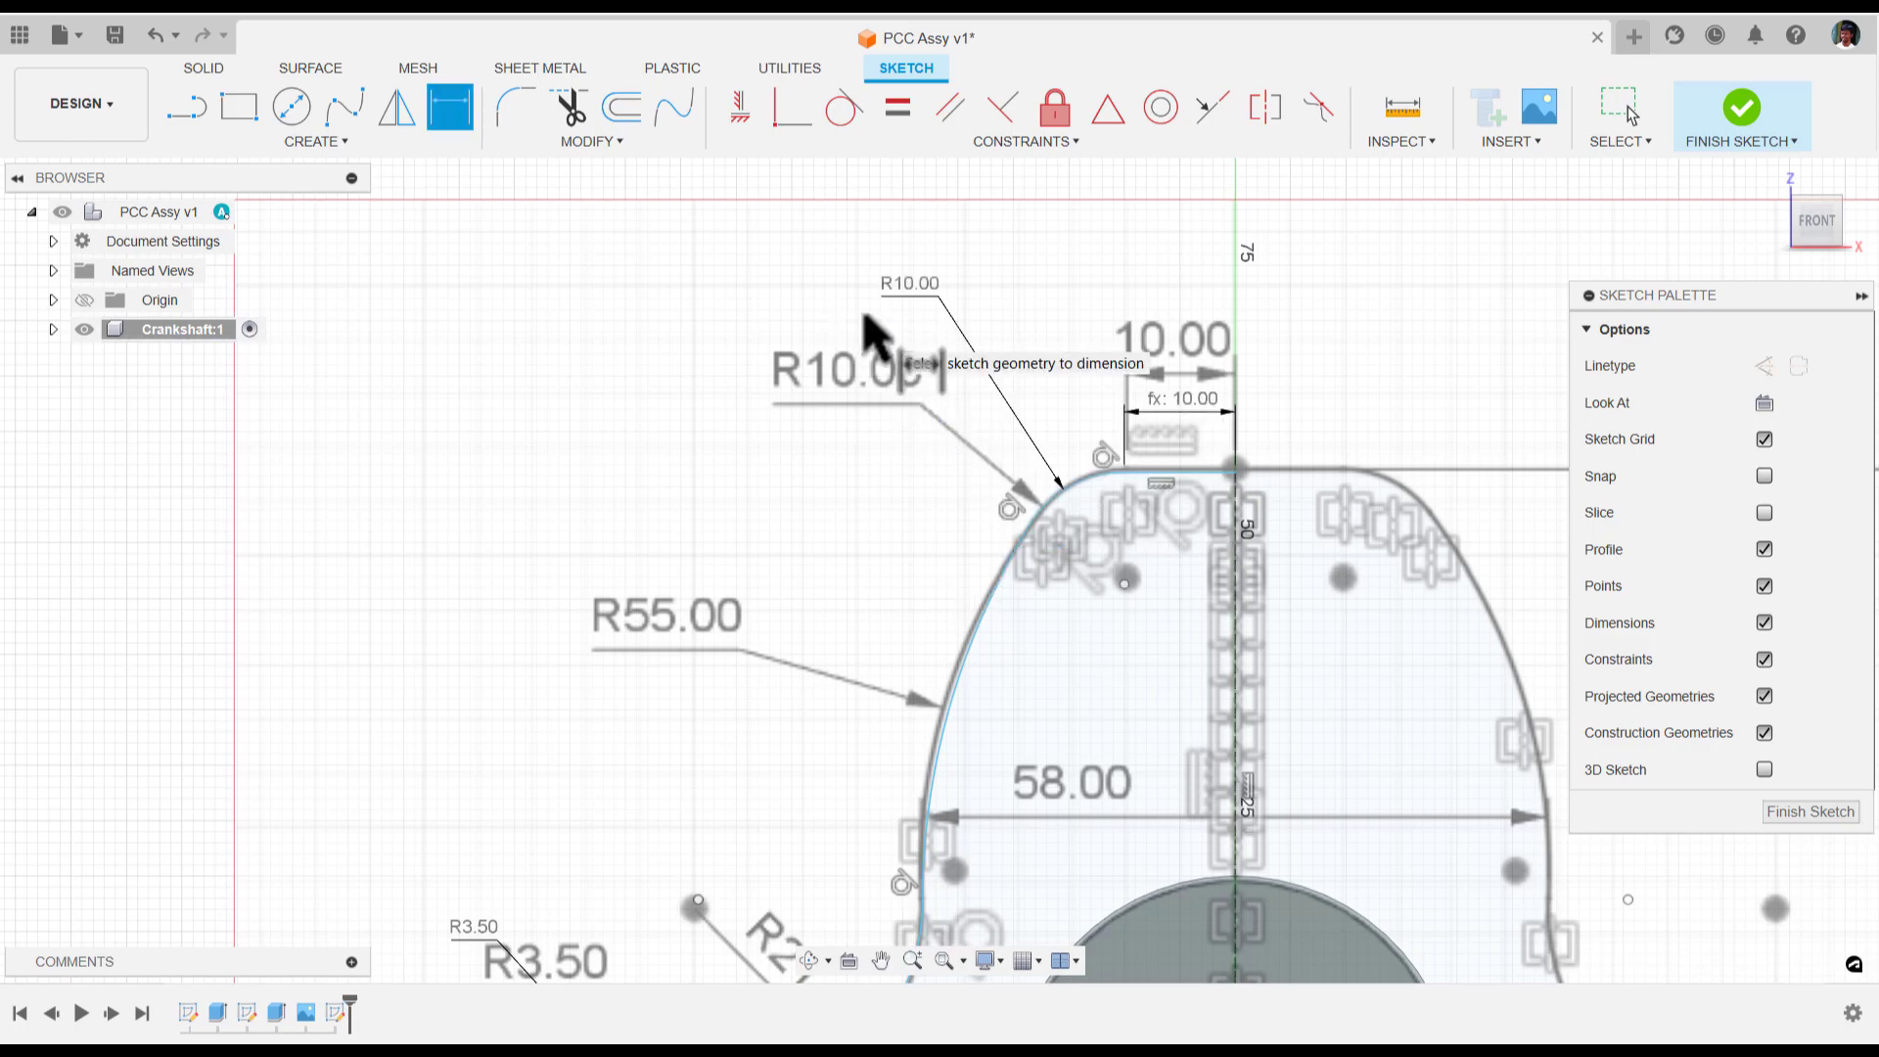
{"action": "scroll", "coordinate": [1099, 407], "scroll_direction": "down", "scroll_amount": 1}
{"action": "scroll", "coordinate": [1165, 436], "scroll_direction": "up", "scroll_amount": 3}
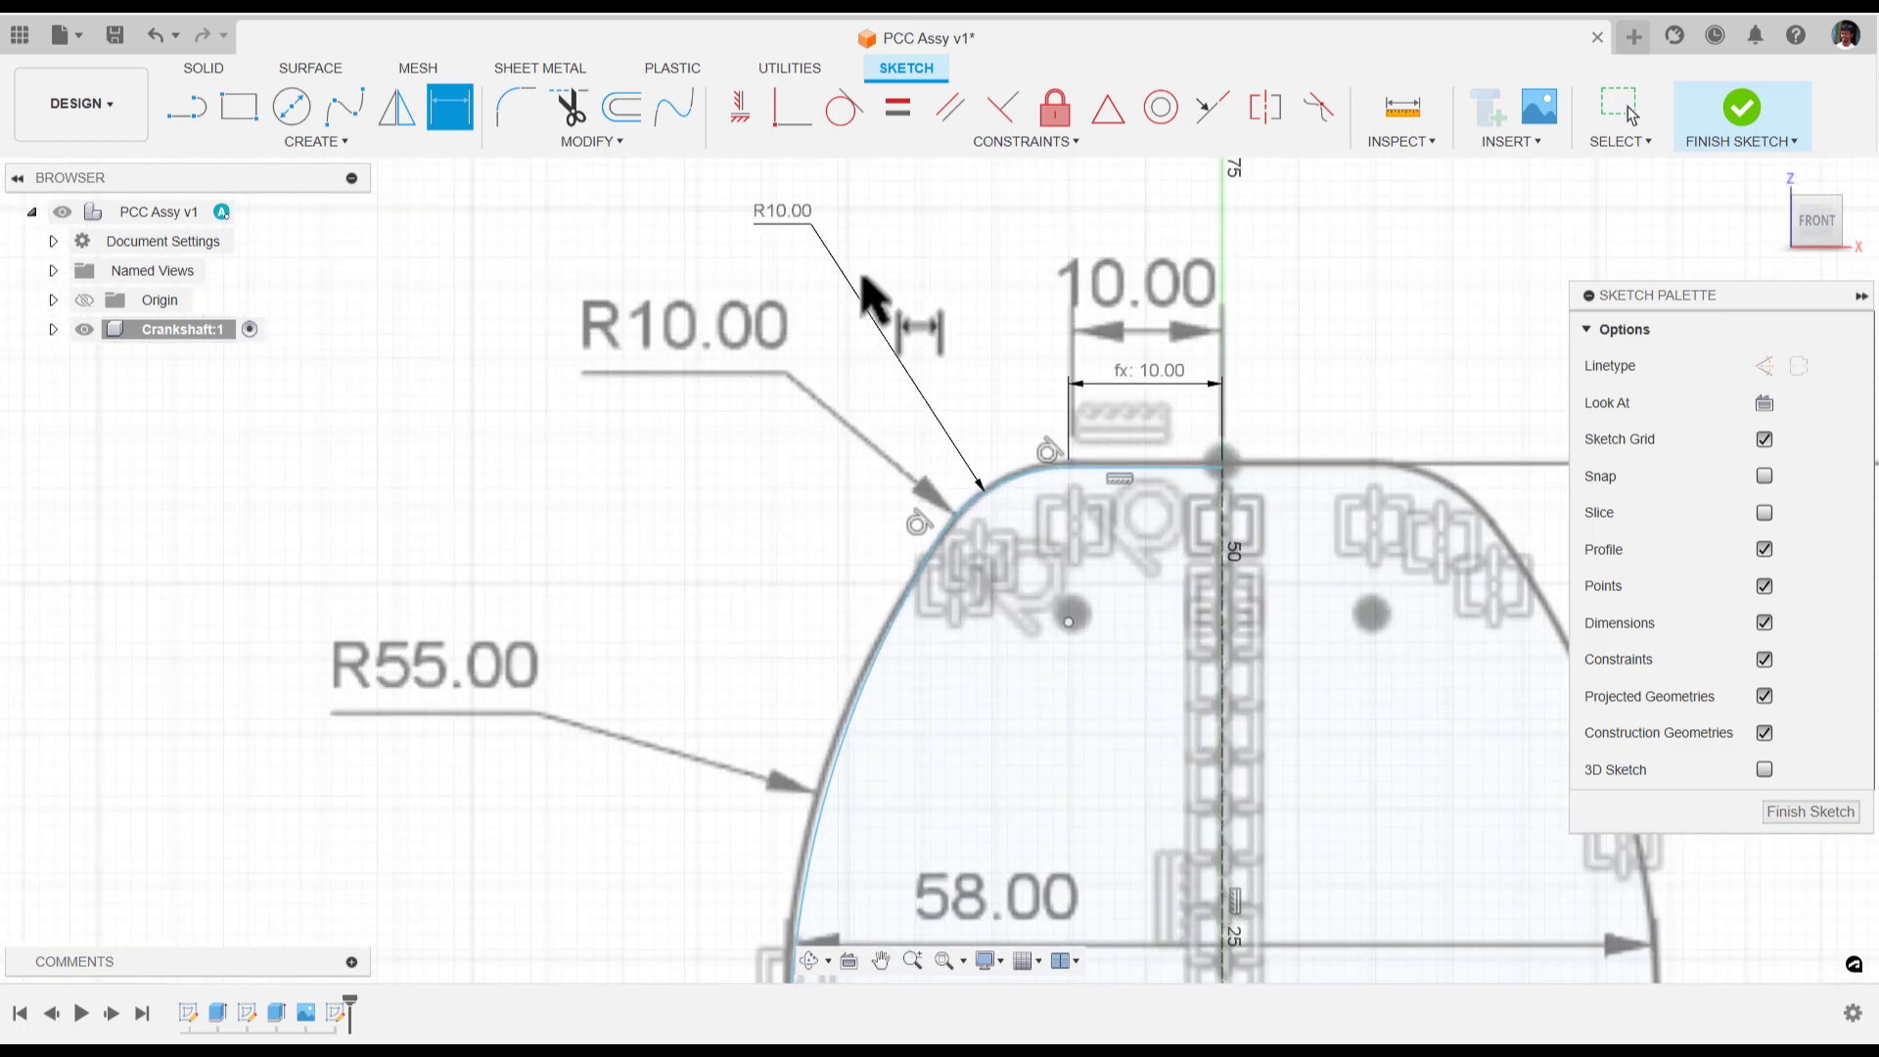
{"action": "scroll", "coordinate": [988, 588], "scroll_direction": "down", "scroll_amount": 3}
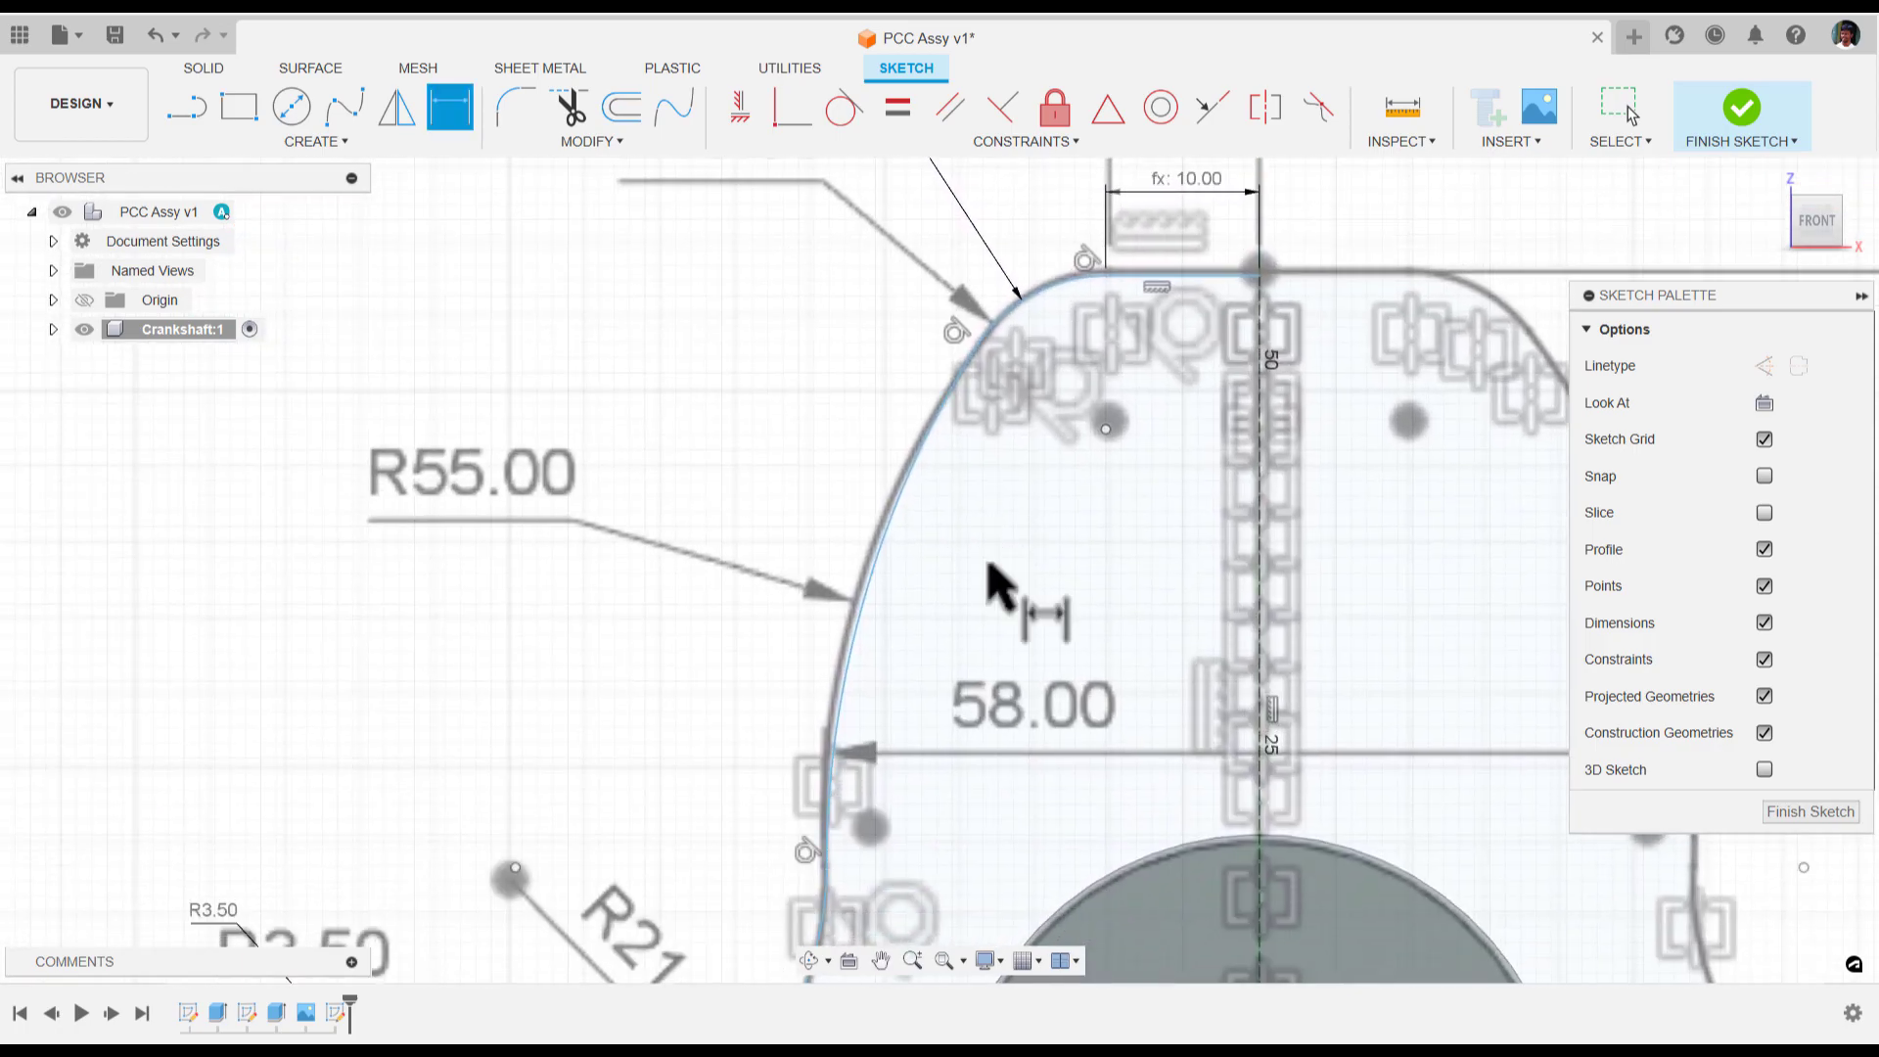
Dimension the inner curved arc at R21 and the large side arc at R55
{"action": "scroll", "coordinate": [945, 602], "scroll_direction": "down", "scroll_amount": 1}
{"action": "middle_click_drag", "start_coordinate": [945, 607], "coordinate": [1084, 485]}
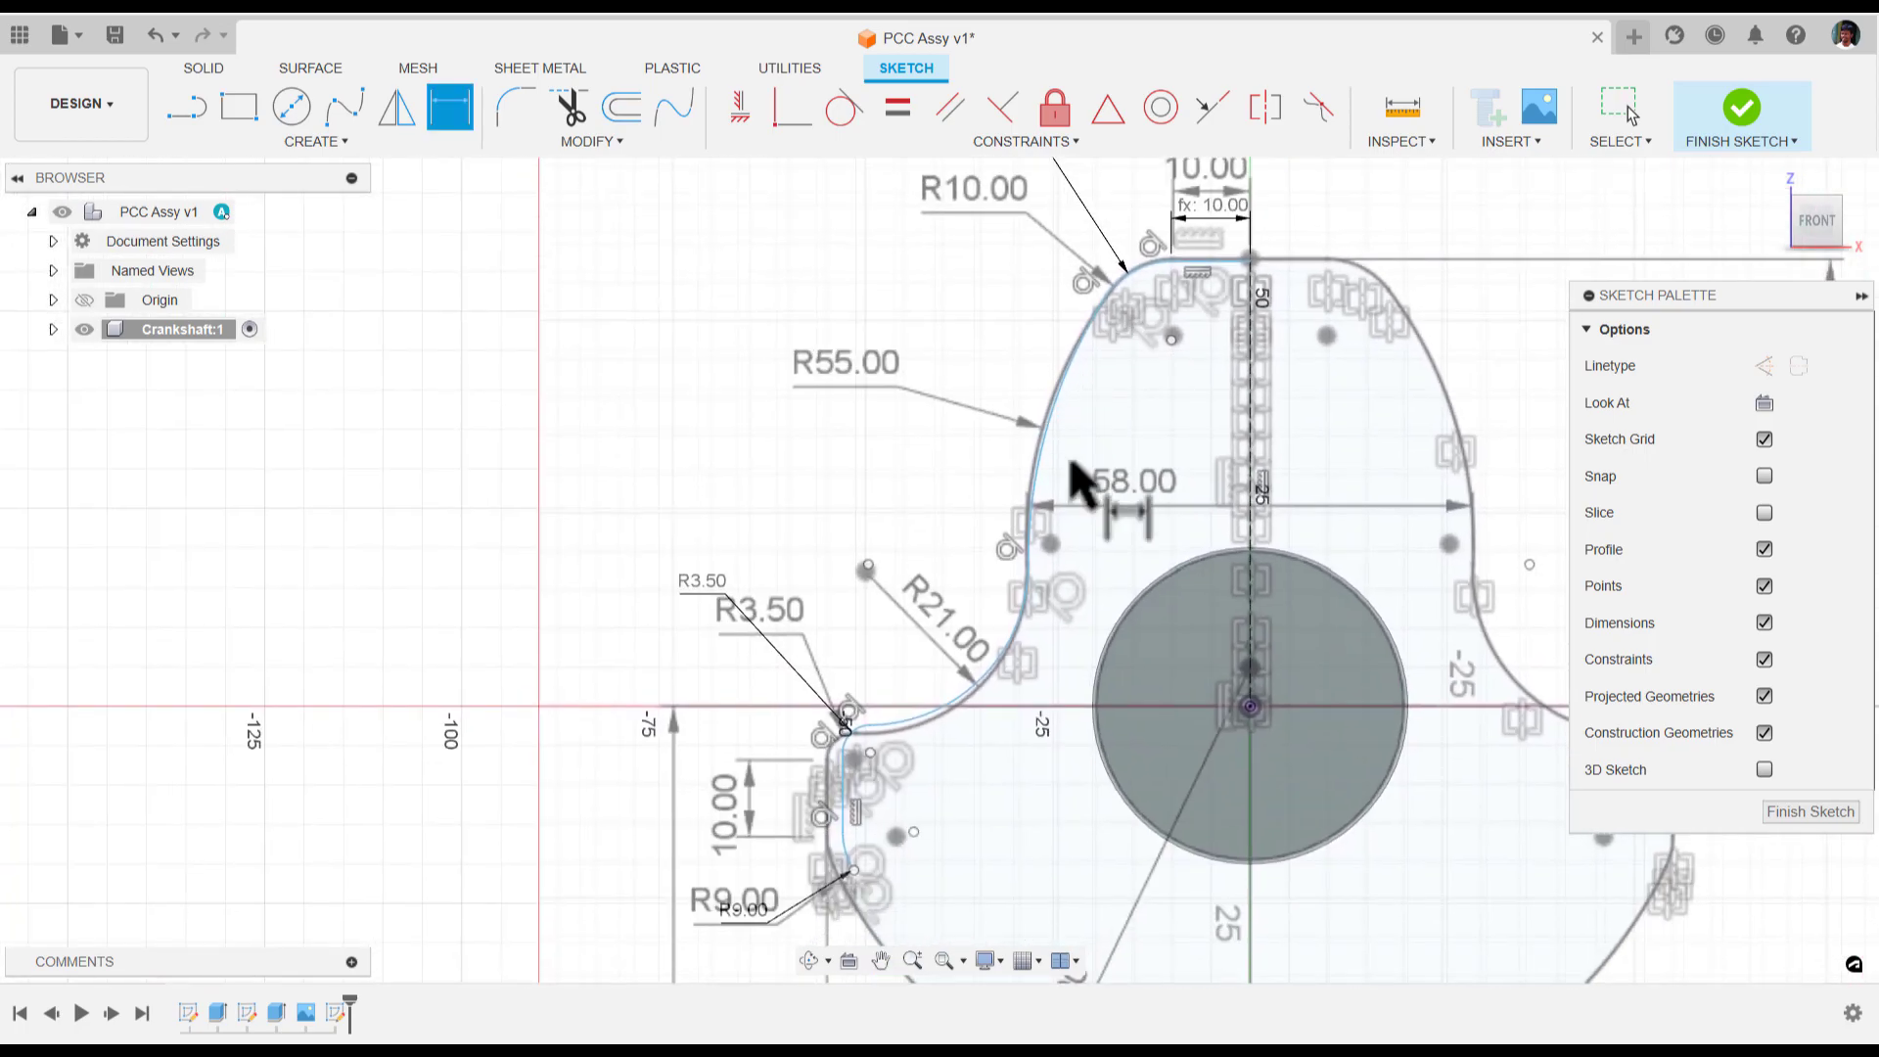
{"action": "scroll", "coordinate": [1008, 676], "scroll_direction": "up", "scroll_amount": 1}
{"action": "left_click", "coordinate": [1007, 676]}
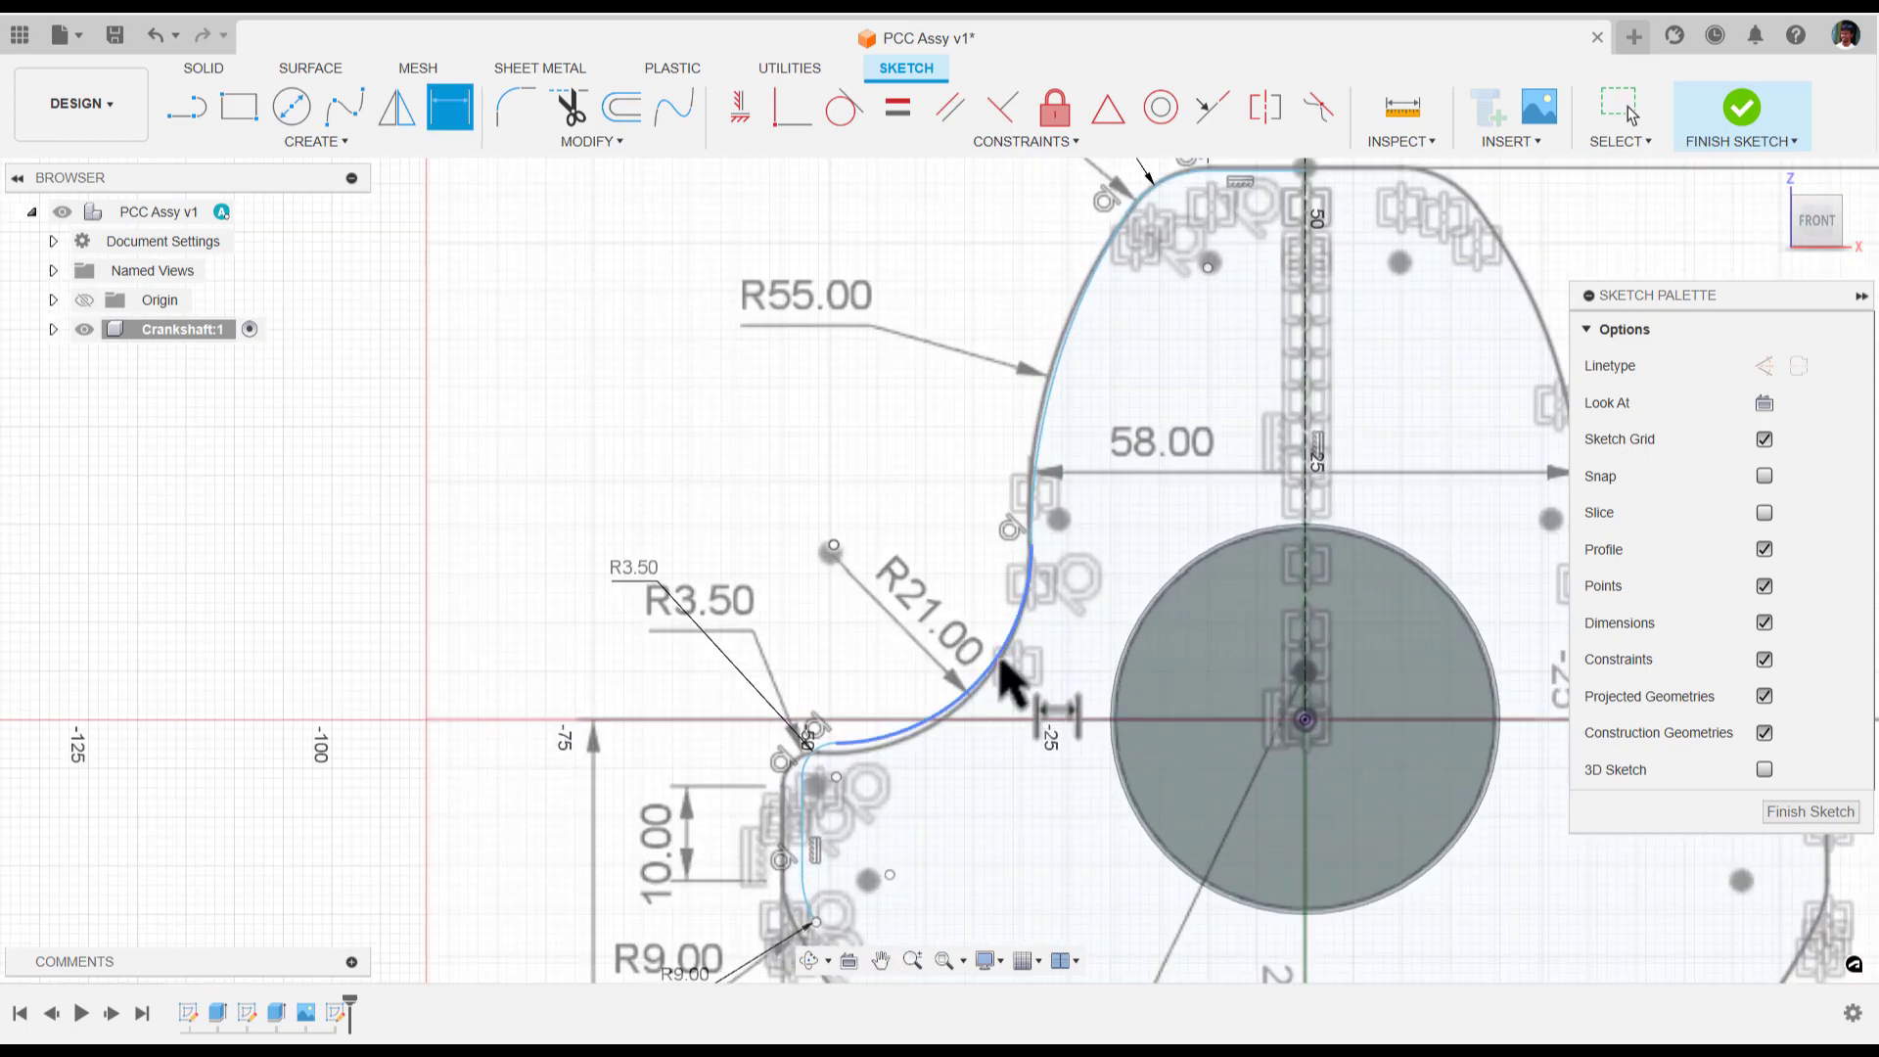
{"action": "left_click", "coordinate": [932, 563]}
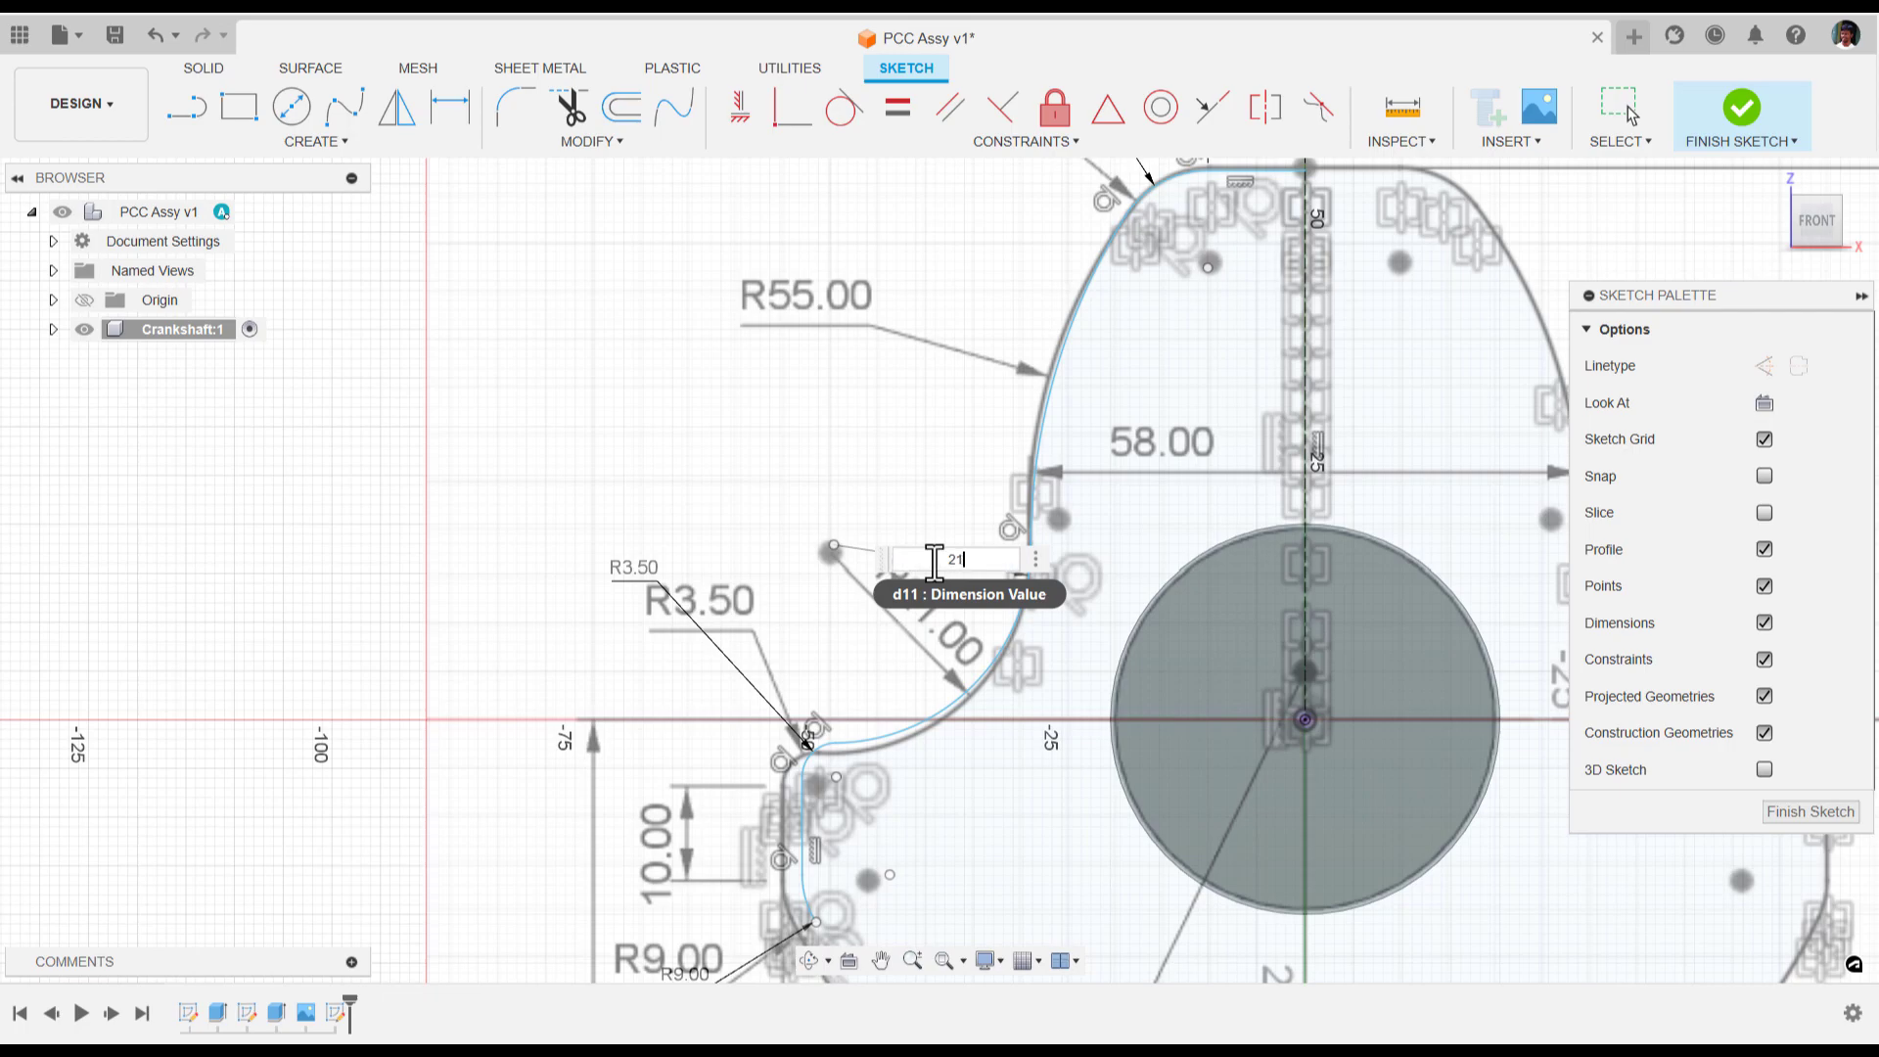
{"action": "type", "text": "21"}
{"action": "key", "text": "Return"}
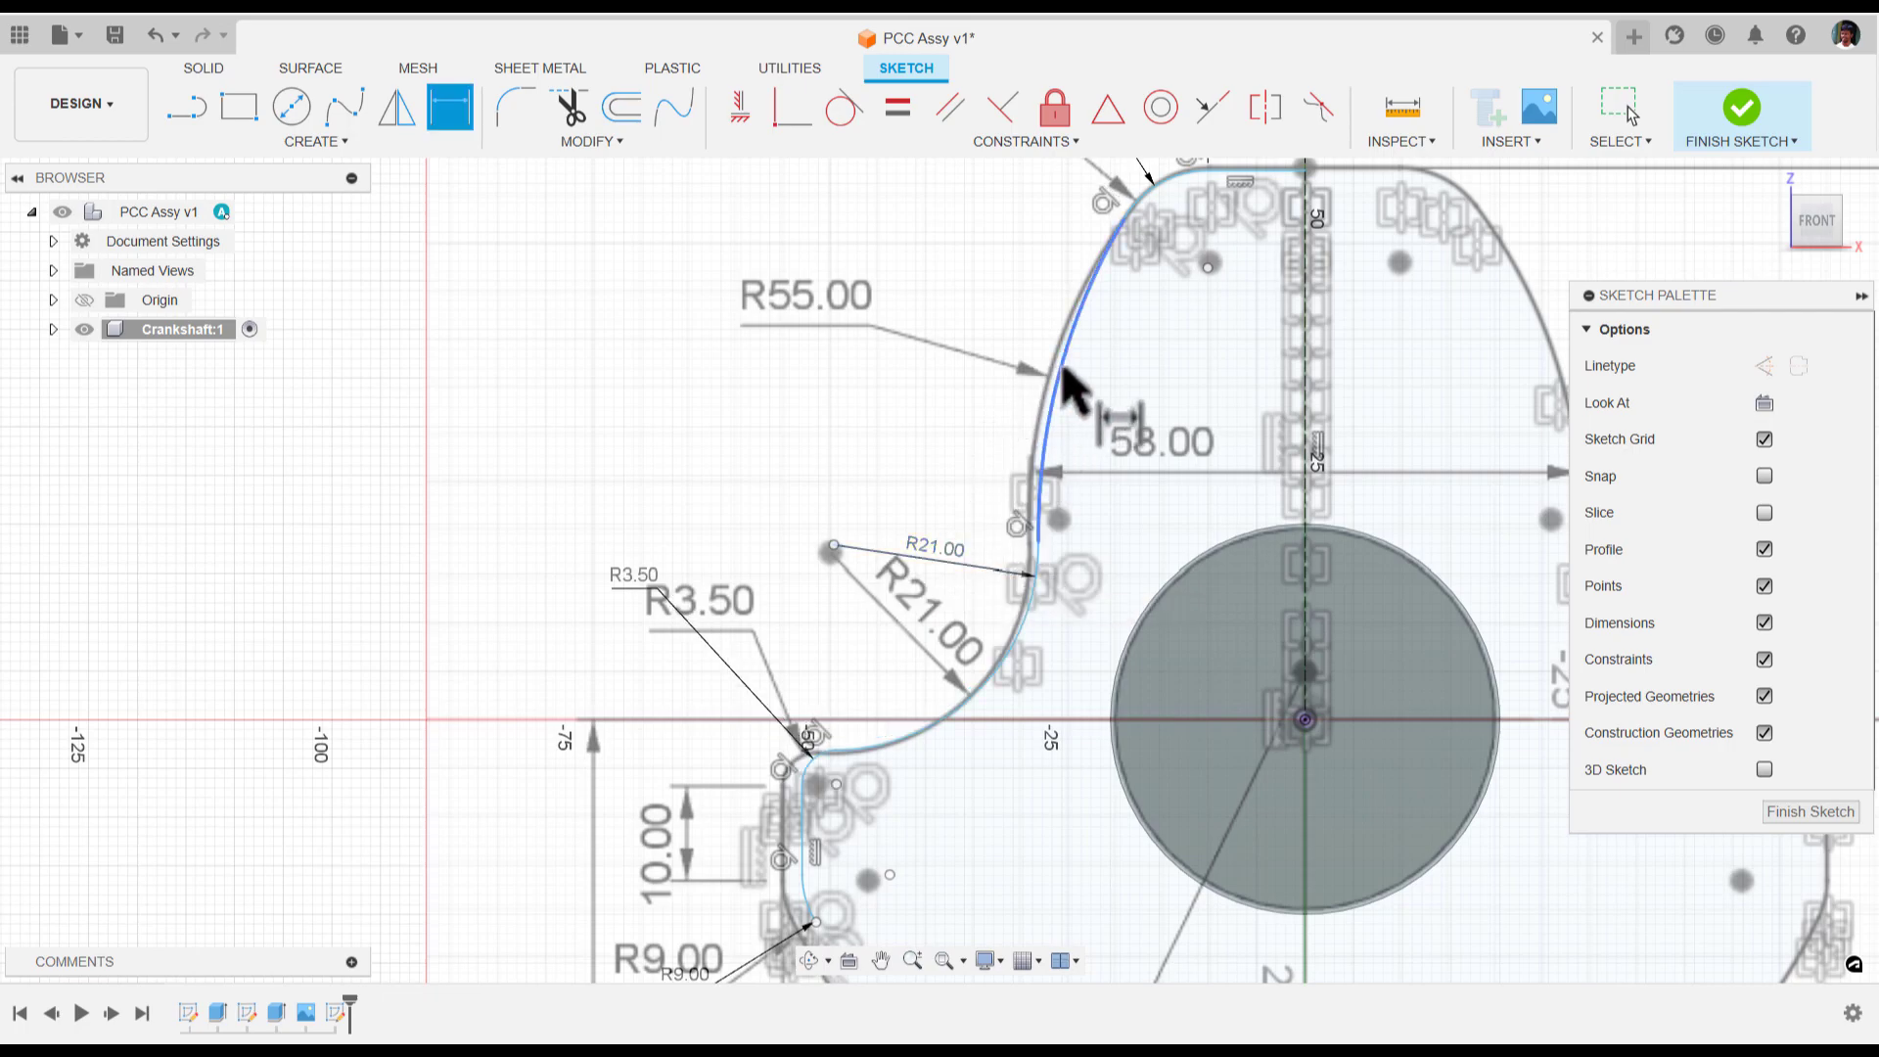
{"action": "left_click", "coordinate": [1065, 382]}
{"action": "left_click", "coordinate": [834, 245]}
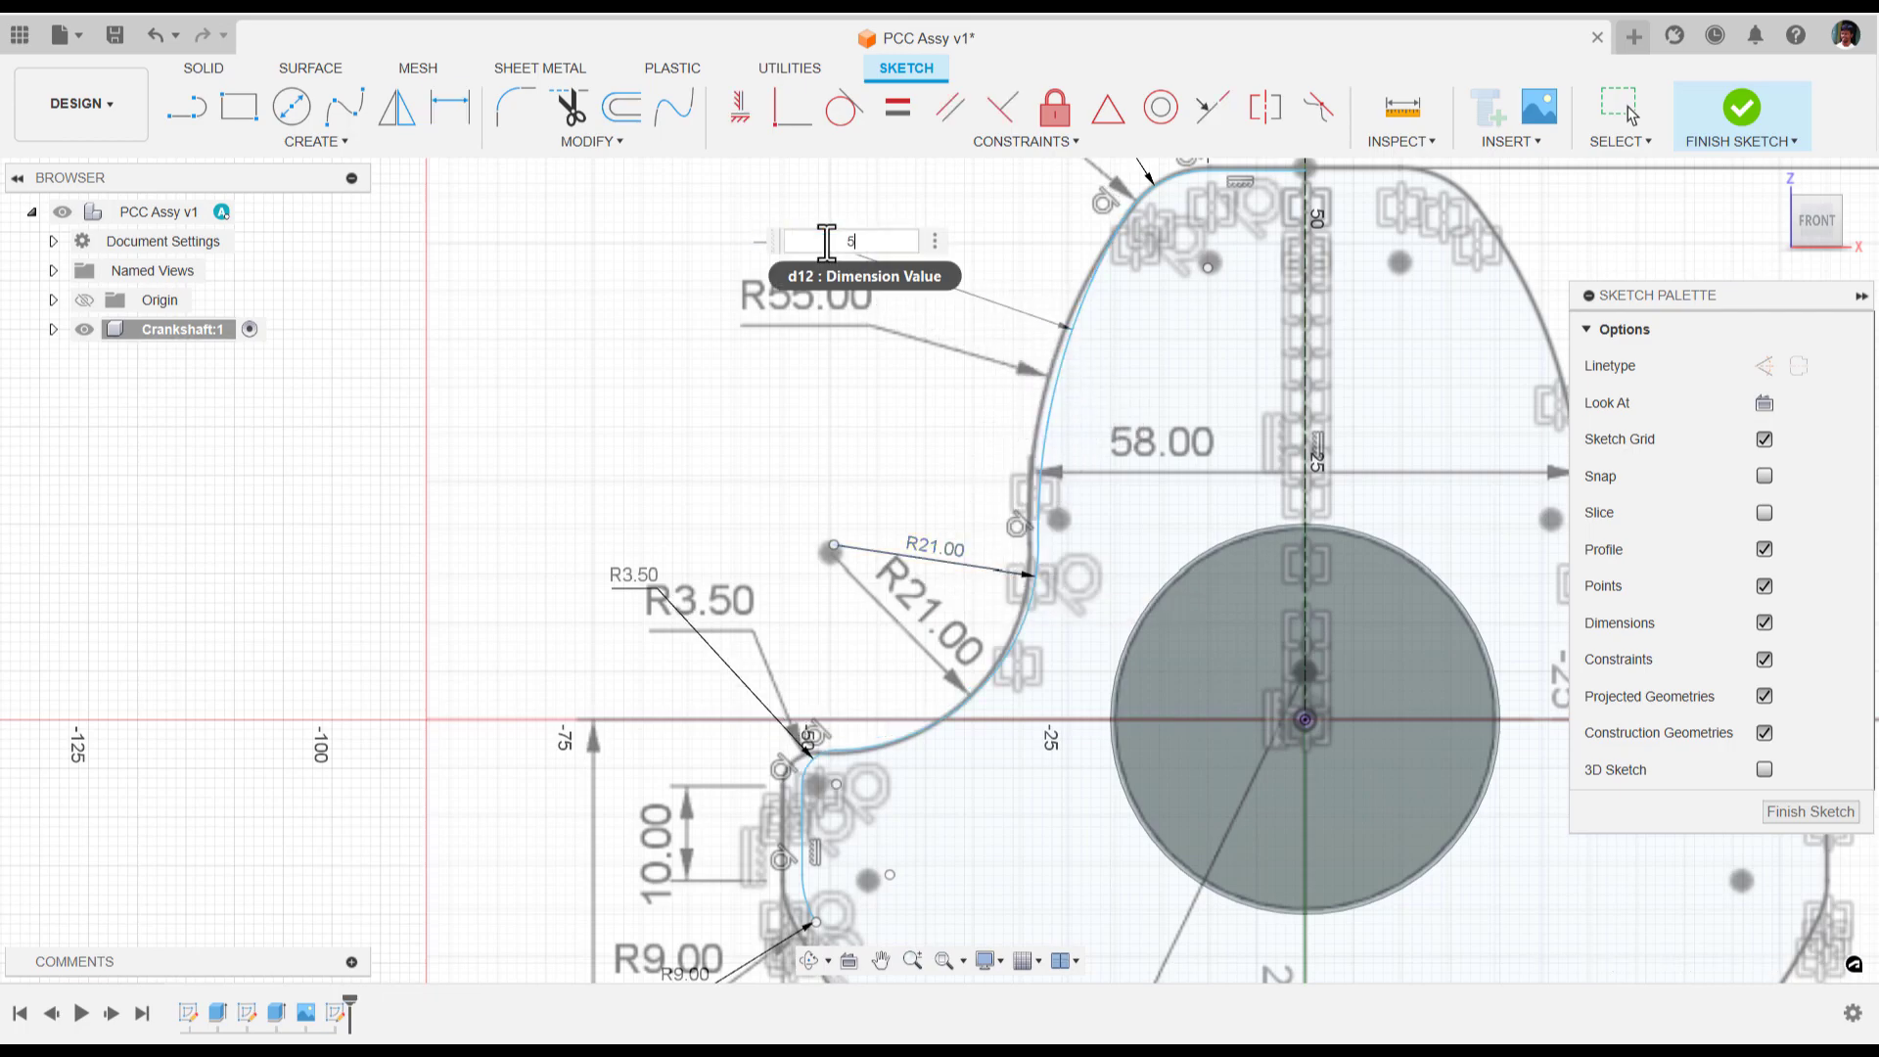
{"action": "type", "text": "55"}
{"action": "key", "text": "Return"}
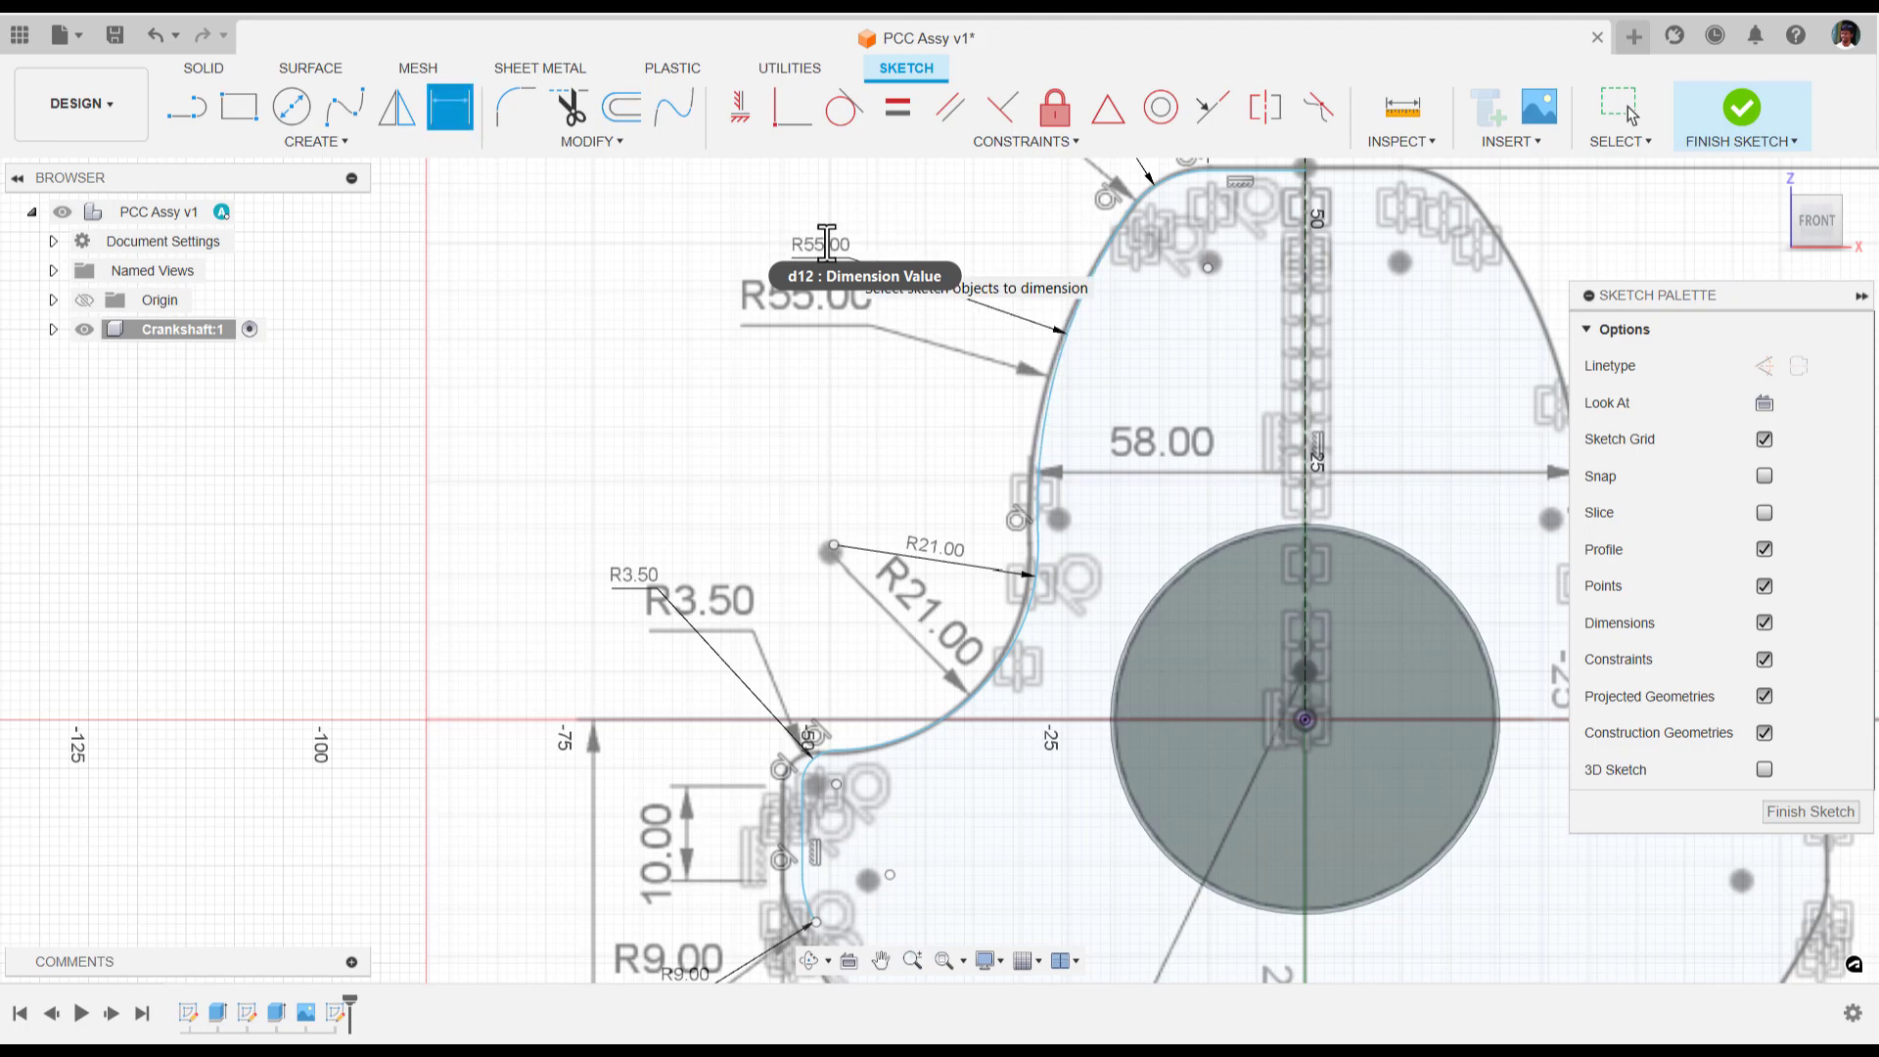
Dimension the short vertical line above the R9 fillet at 10 mm
{"action": "scroll", "coordinate": [930, 428], "scroll_direction": "down", "scroll_amount": 2}
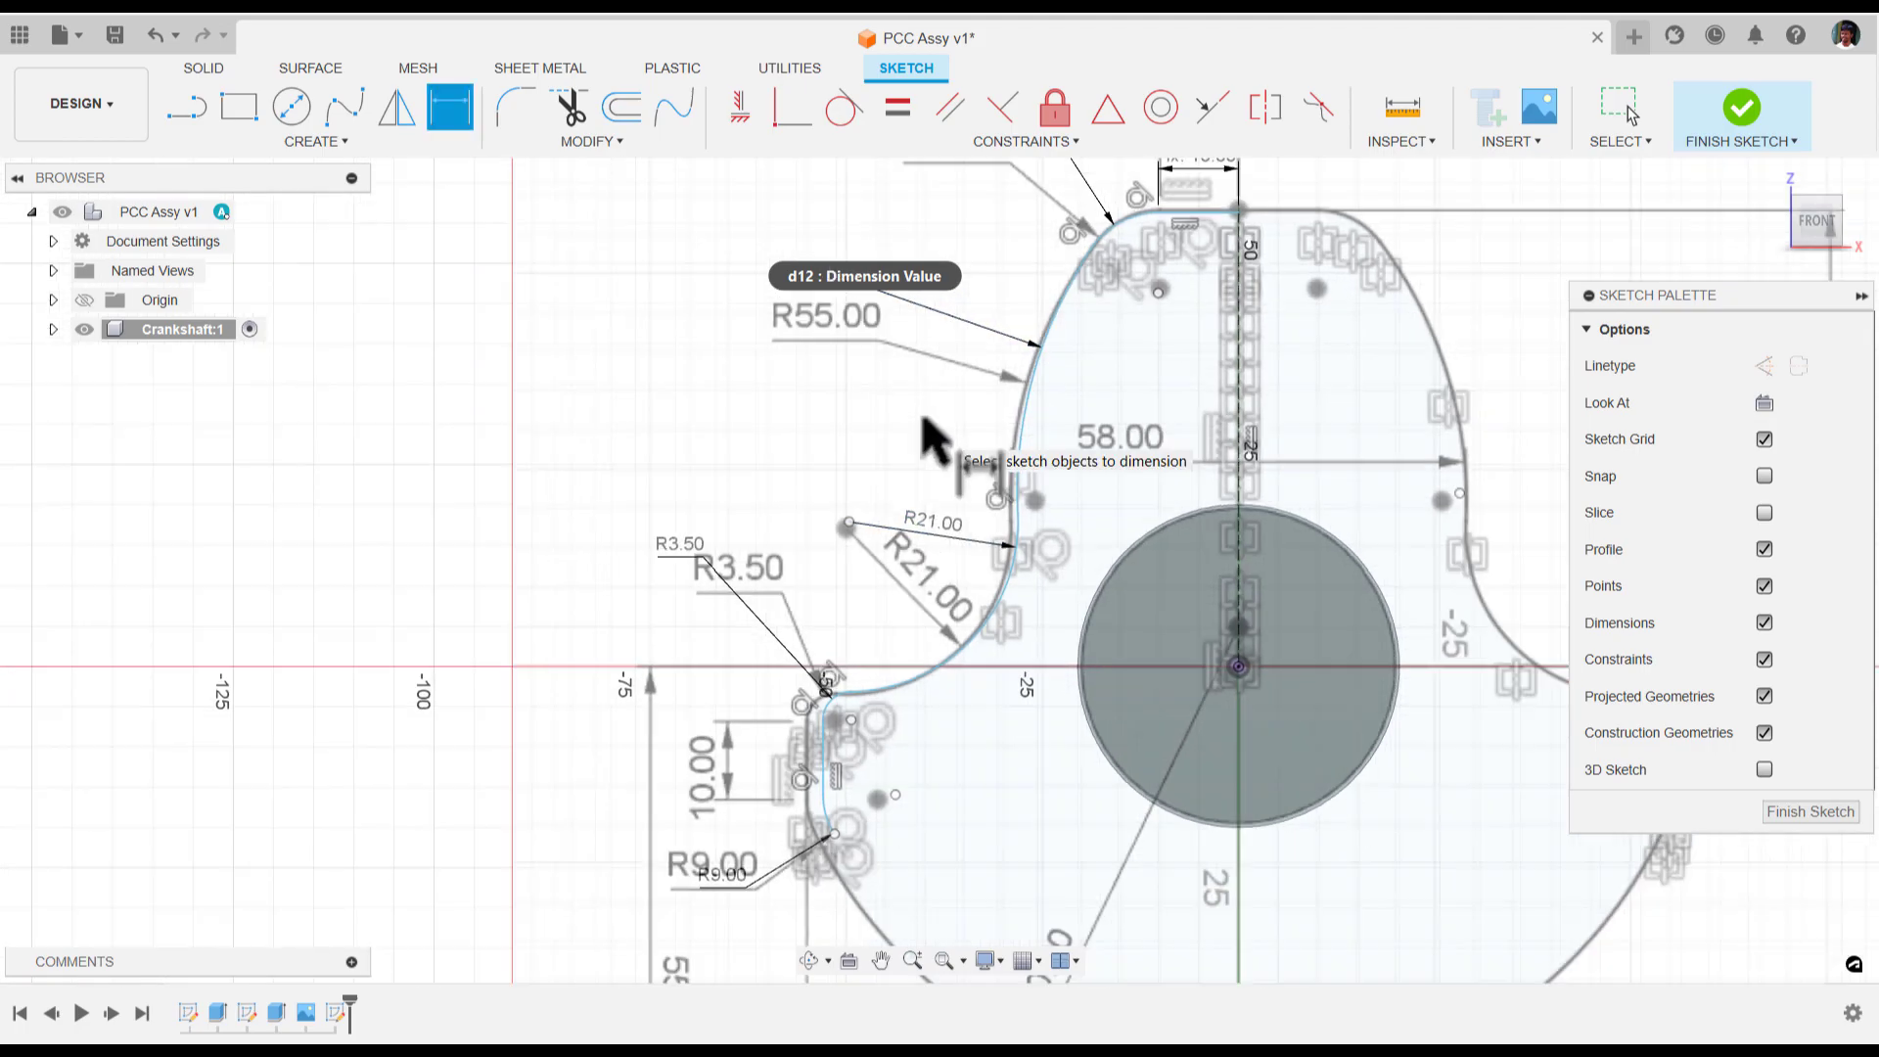
{"action": "scroll", "coordinate": [925, 411], "scroll_direction": "up", "scroll_amount": 3}
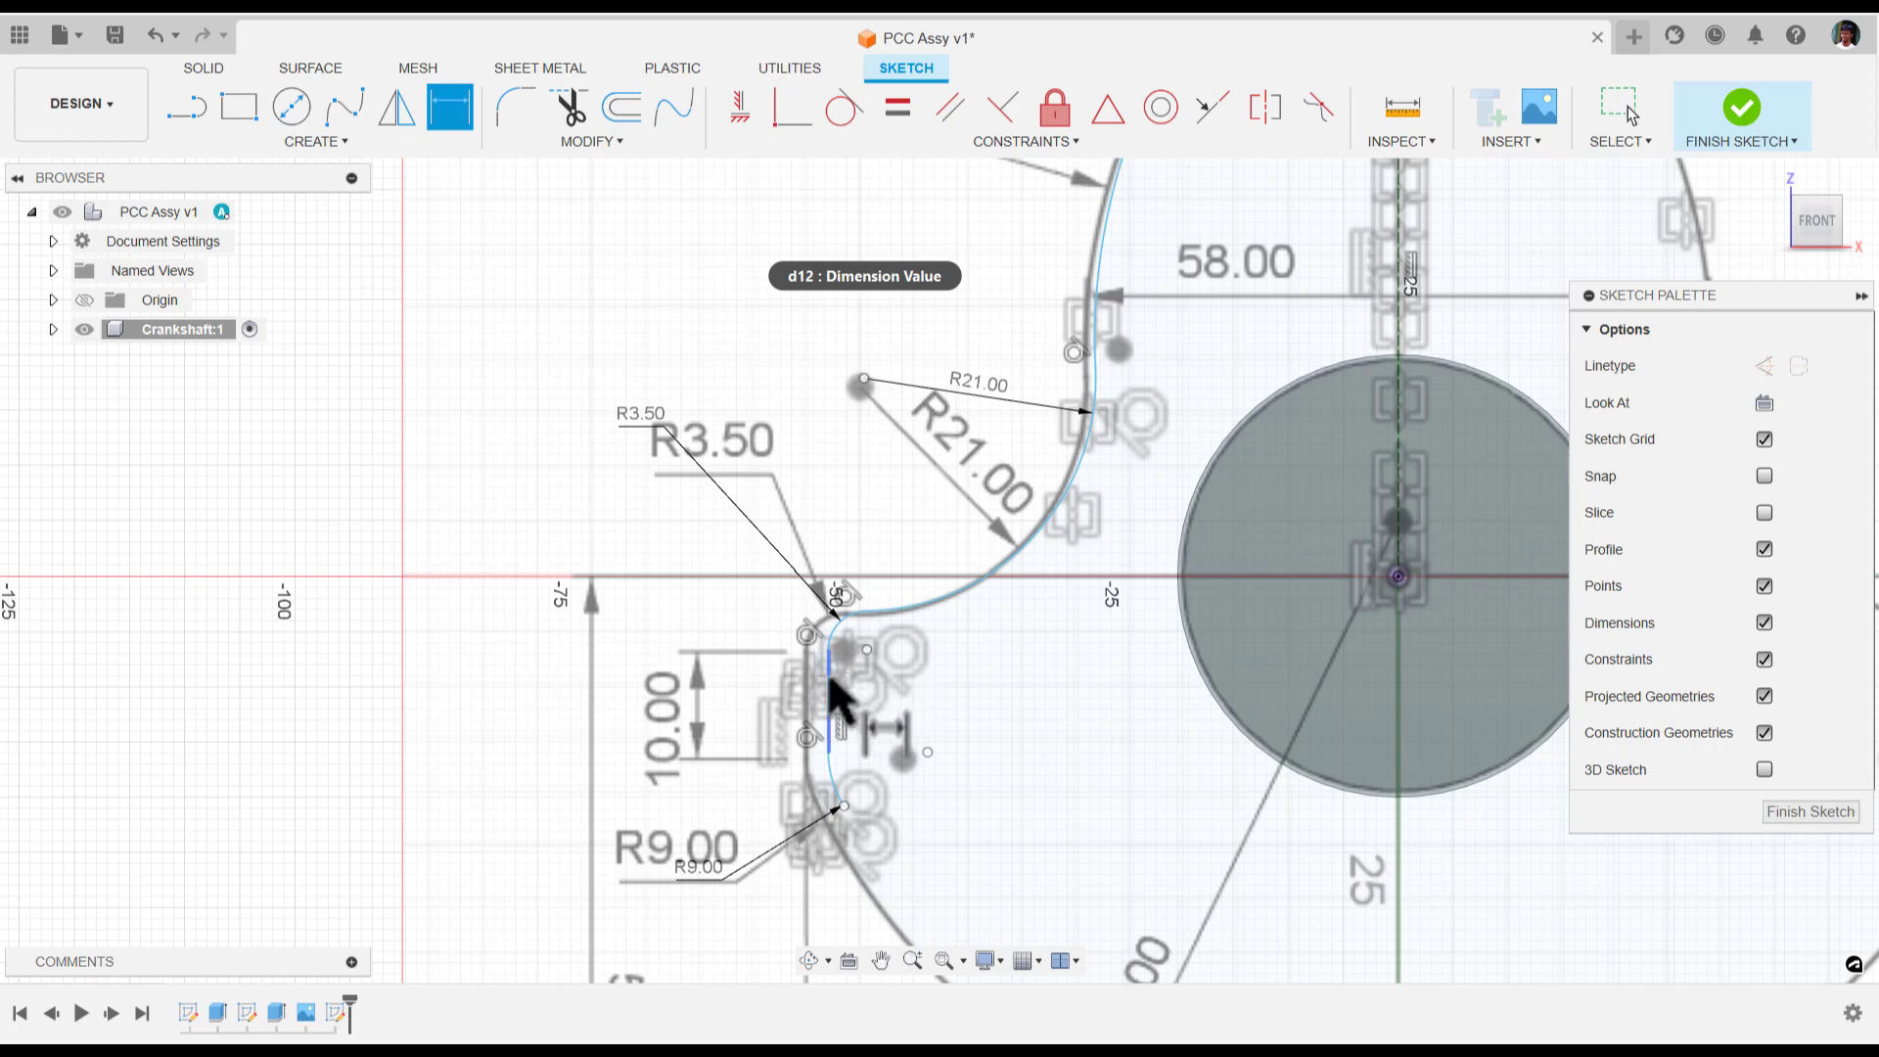
{"action": "left_click", "coordinate": [839, 680]}
{"action": "left_click", "coordinate": [731, 691]}
{"action": "type", "text": "1"}
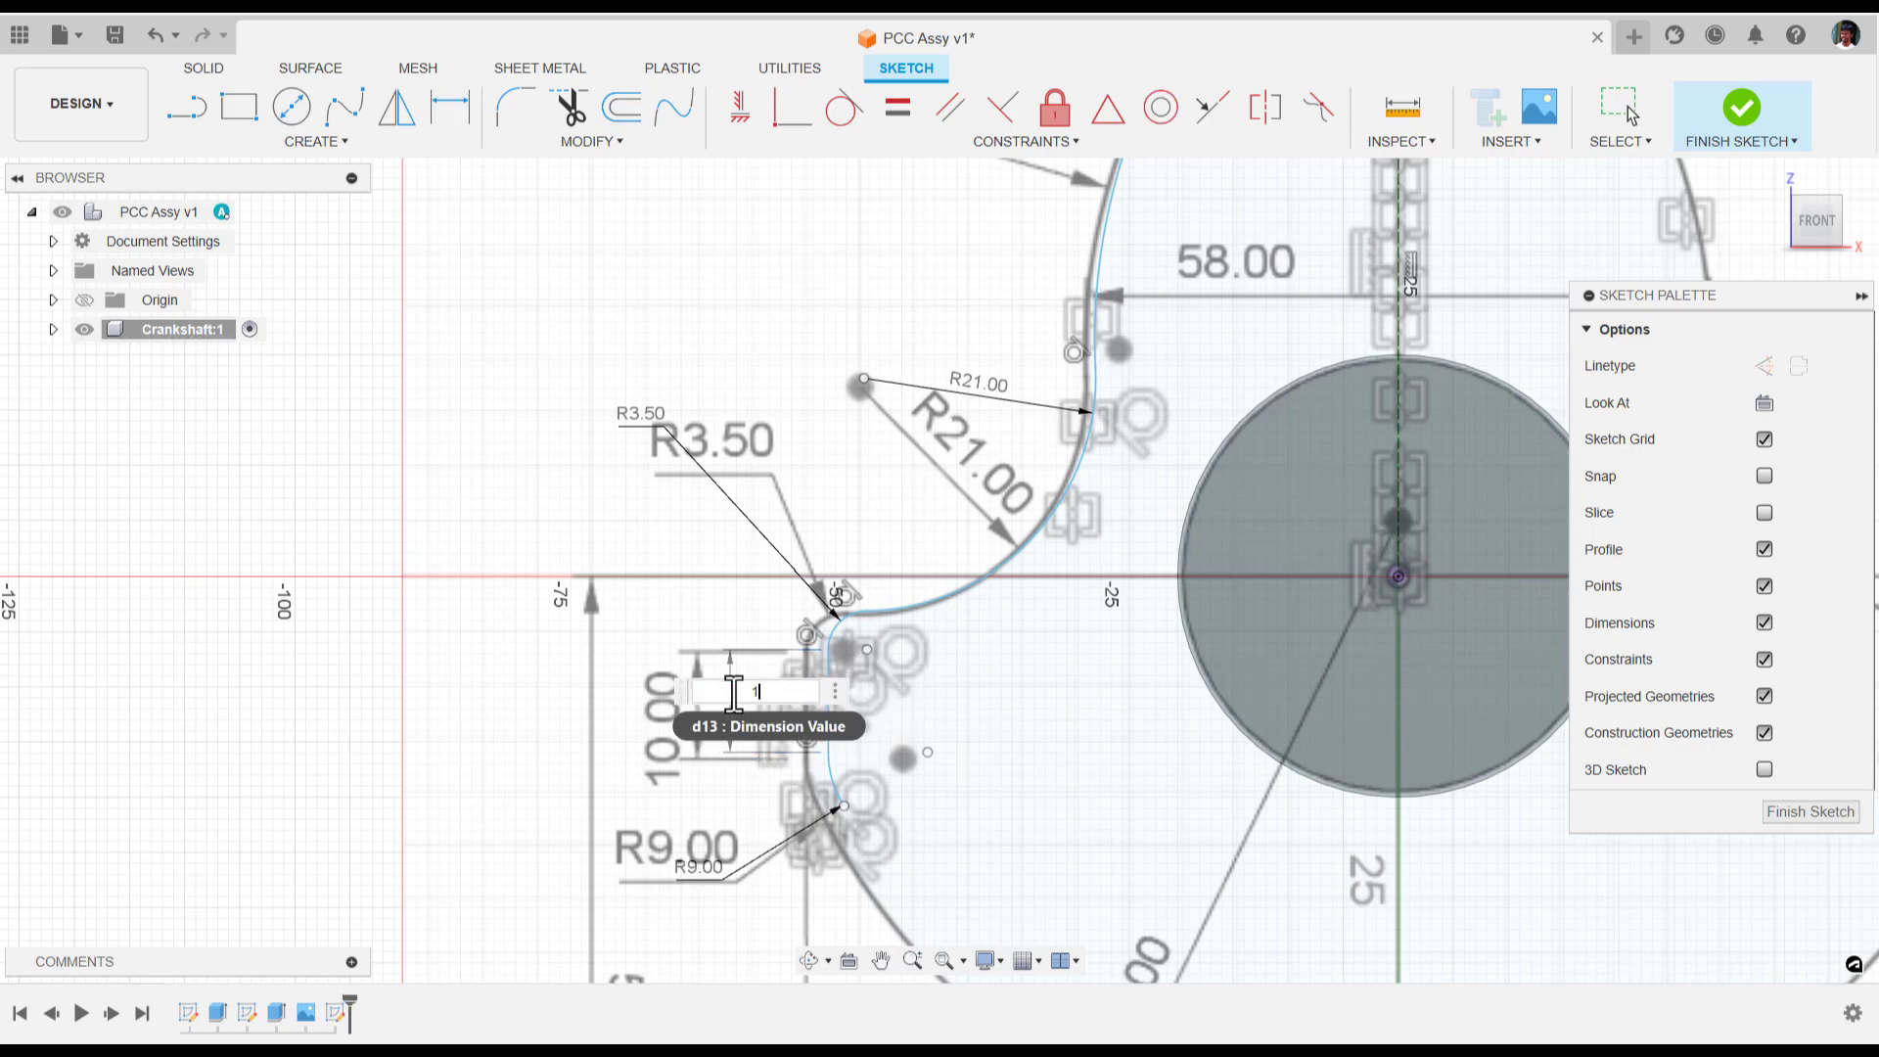
{"action": "type", "text": "0"}
{"action": "key", "text": "Return"}
{"action": "scroll", "coordinate": [764, 720], "scroll_direction": "down", "scroll_amount": 1}
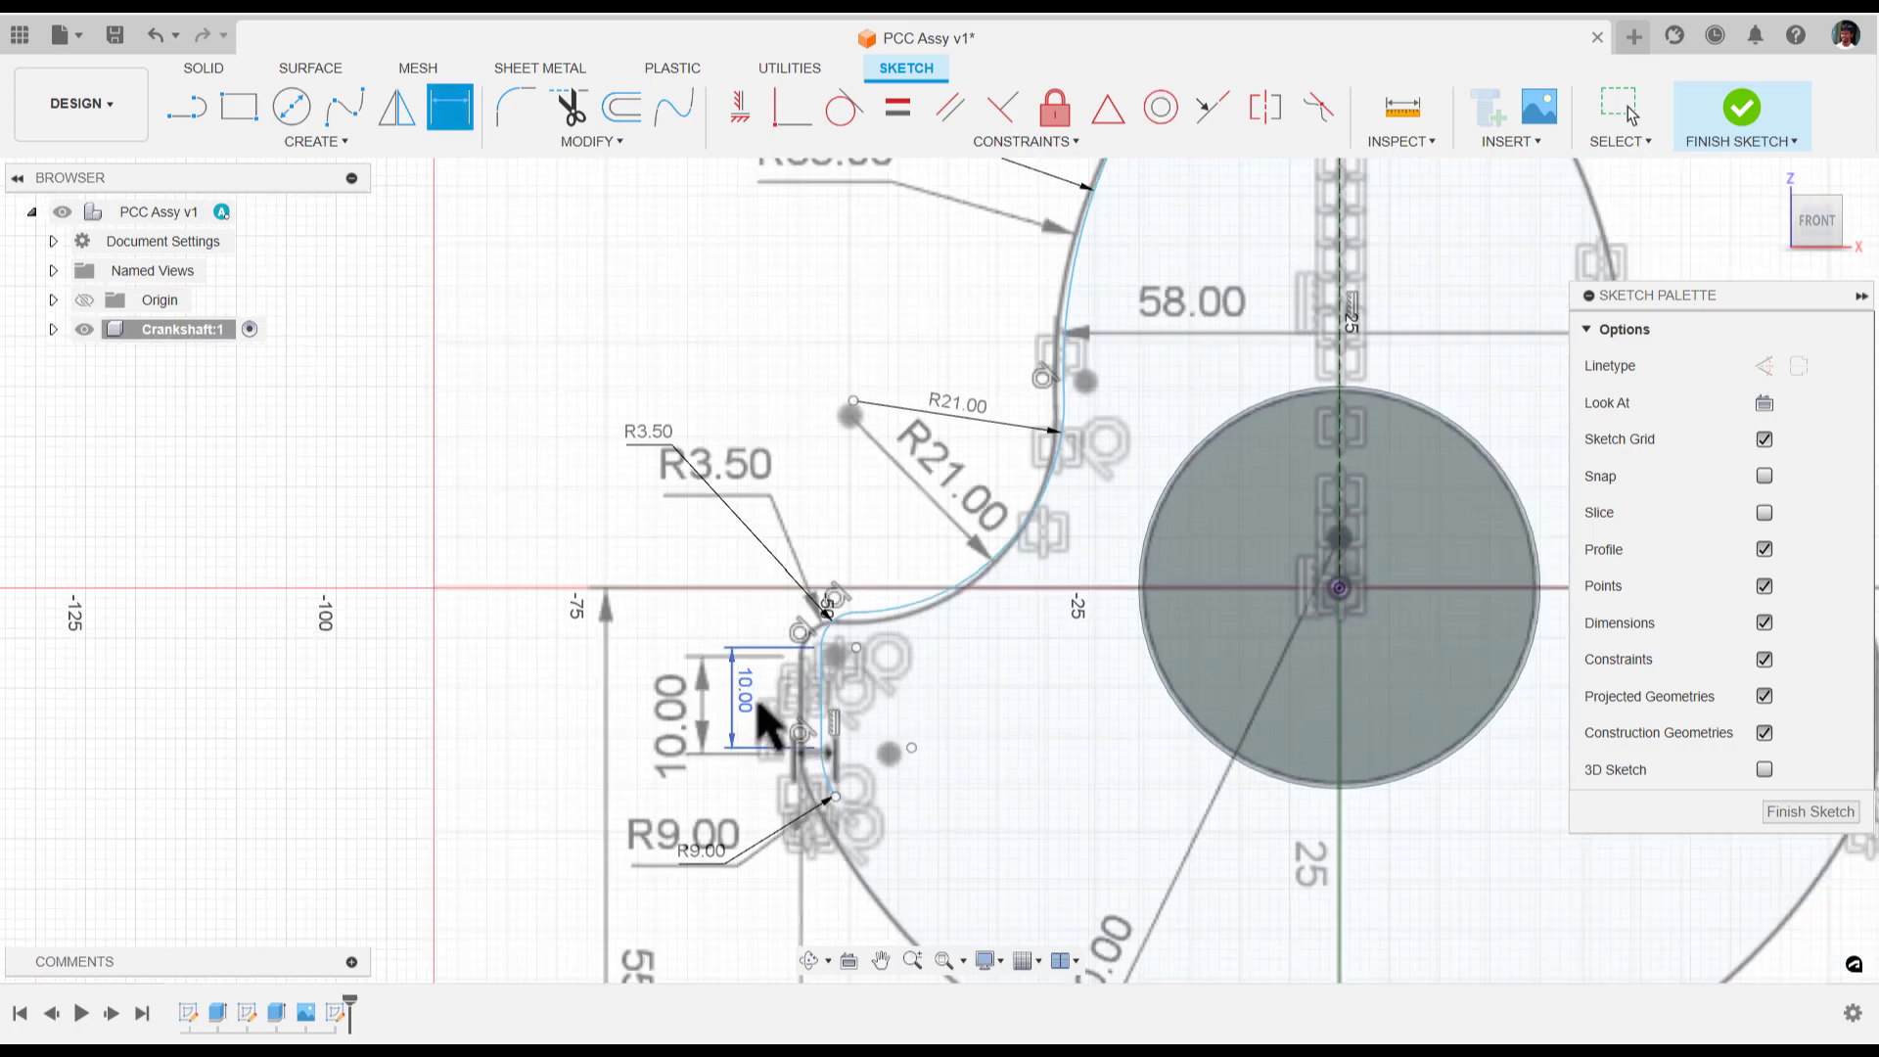
{"action": "scroll", "coordinate": [763, 719], "scroll_direction": "down", "scroll_amount": 3}
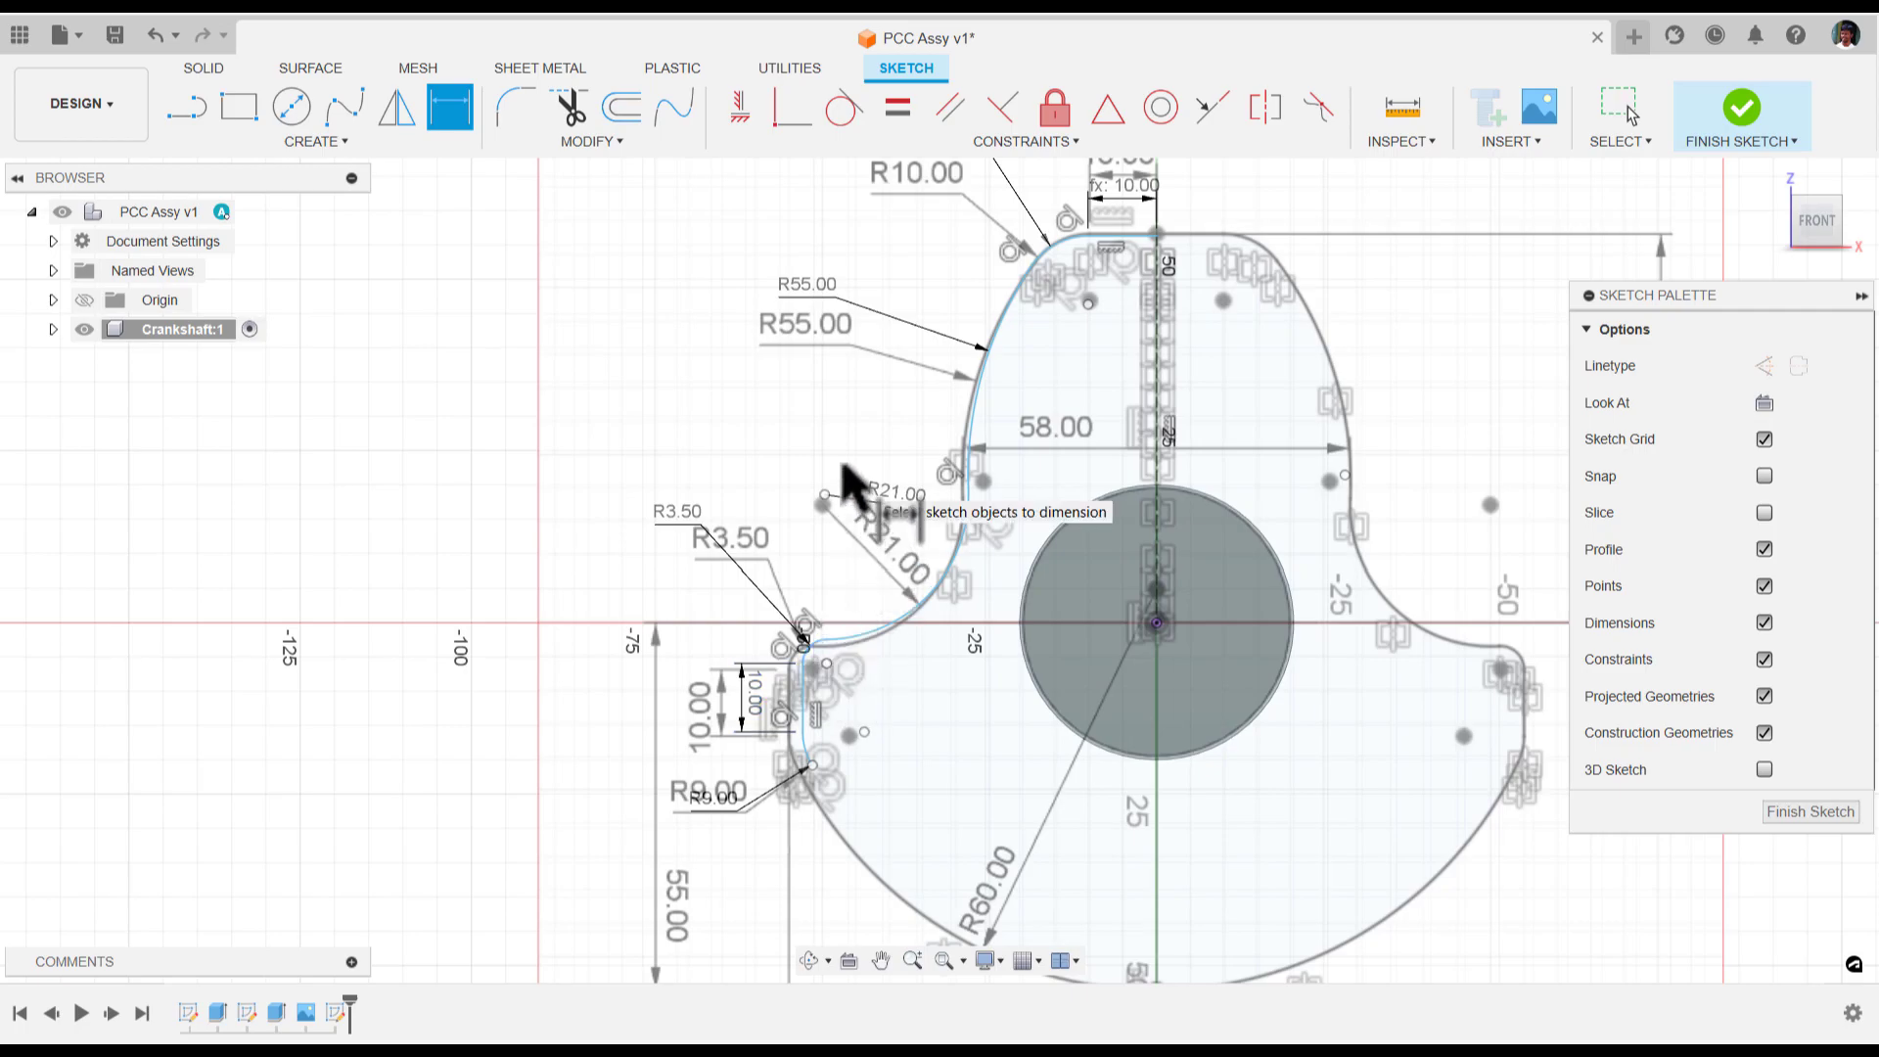
Dimension the vertical centre line at 58 mm, placed right of the profile
{"action": "mouse_move", "coordinate": [1217, 315]}
{"action": "middle_mouse_down"}
{"action": "mouse_move", "coordinate": [973, 344]}
{"action": "mouse_move", "coordinate": [985, 432]}
{"action": "middle_mouse_up"}
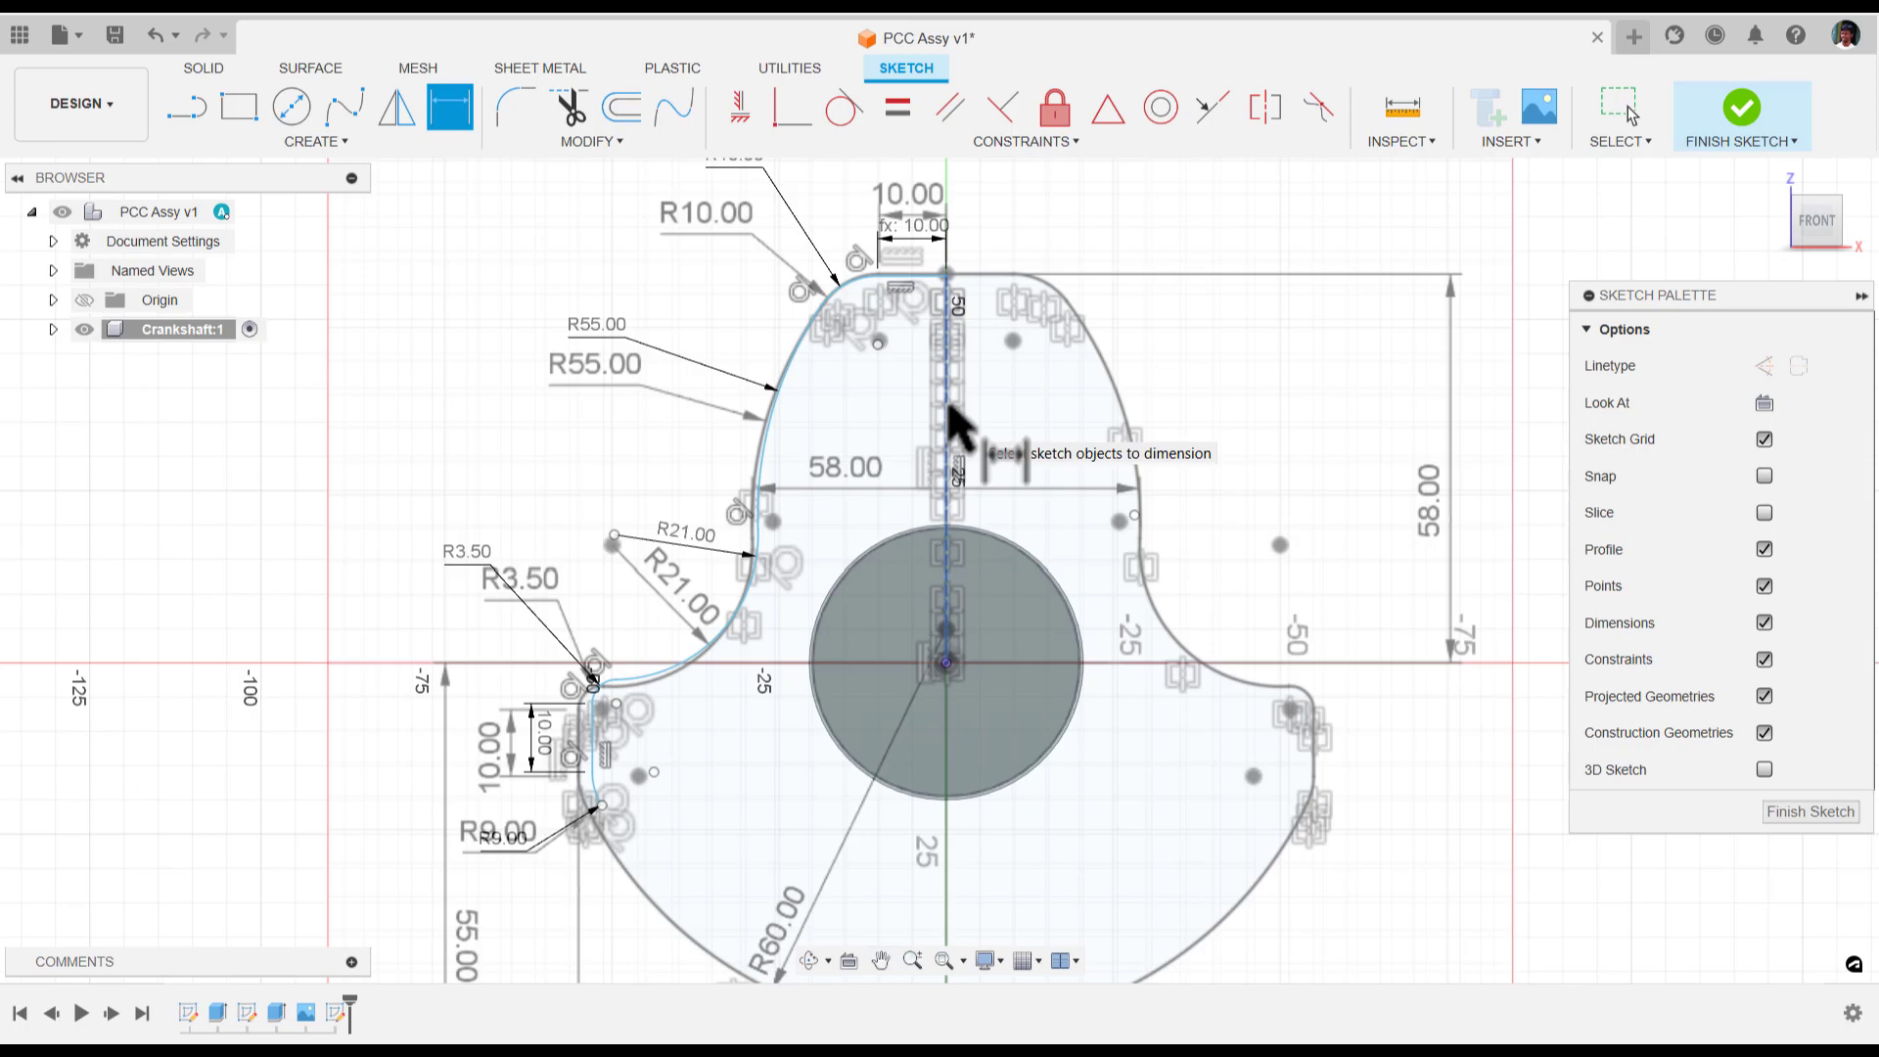
{"action": "left_click", "coordinate": [949, 421]}
{"action": "left_click", "coordinate": [1382, 478]}
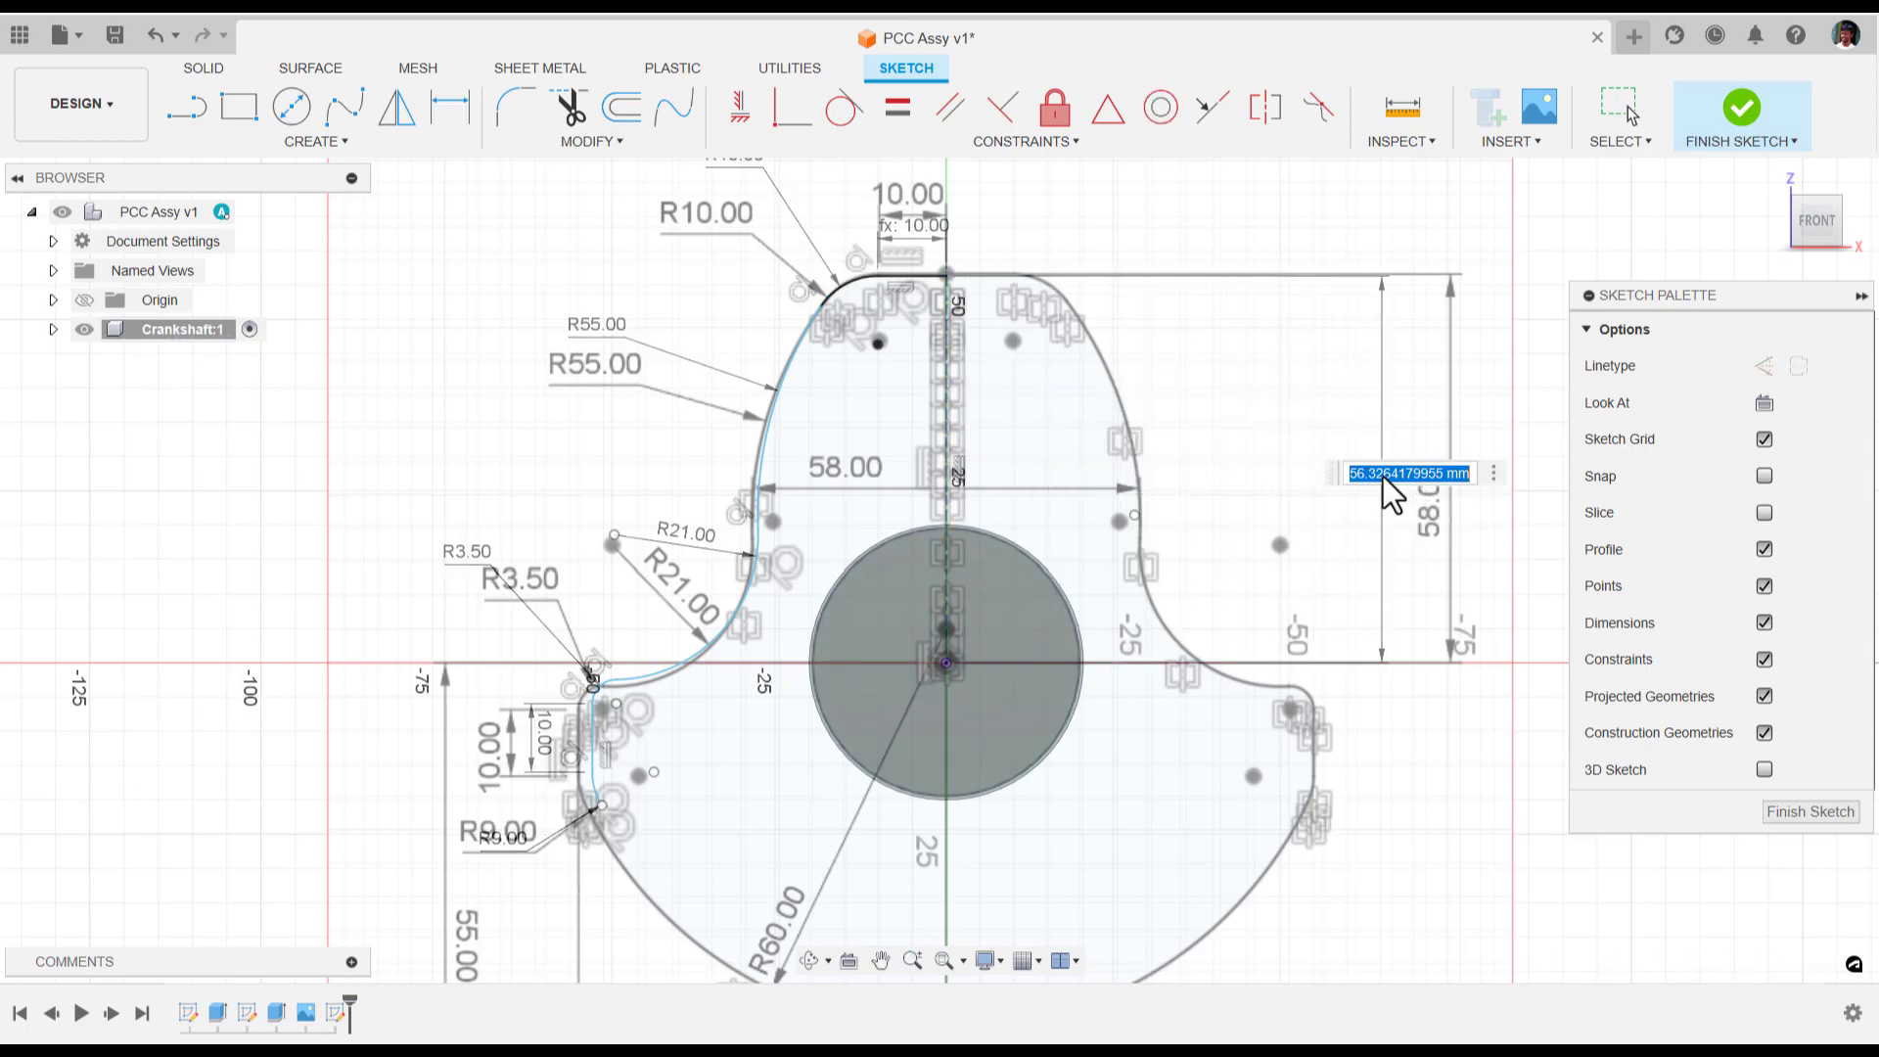
{"action": "key", "text": "Return"}
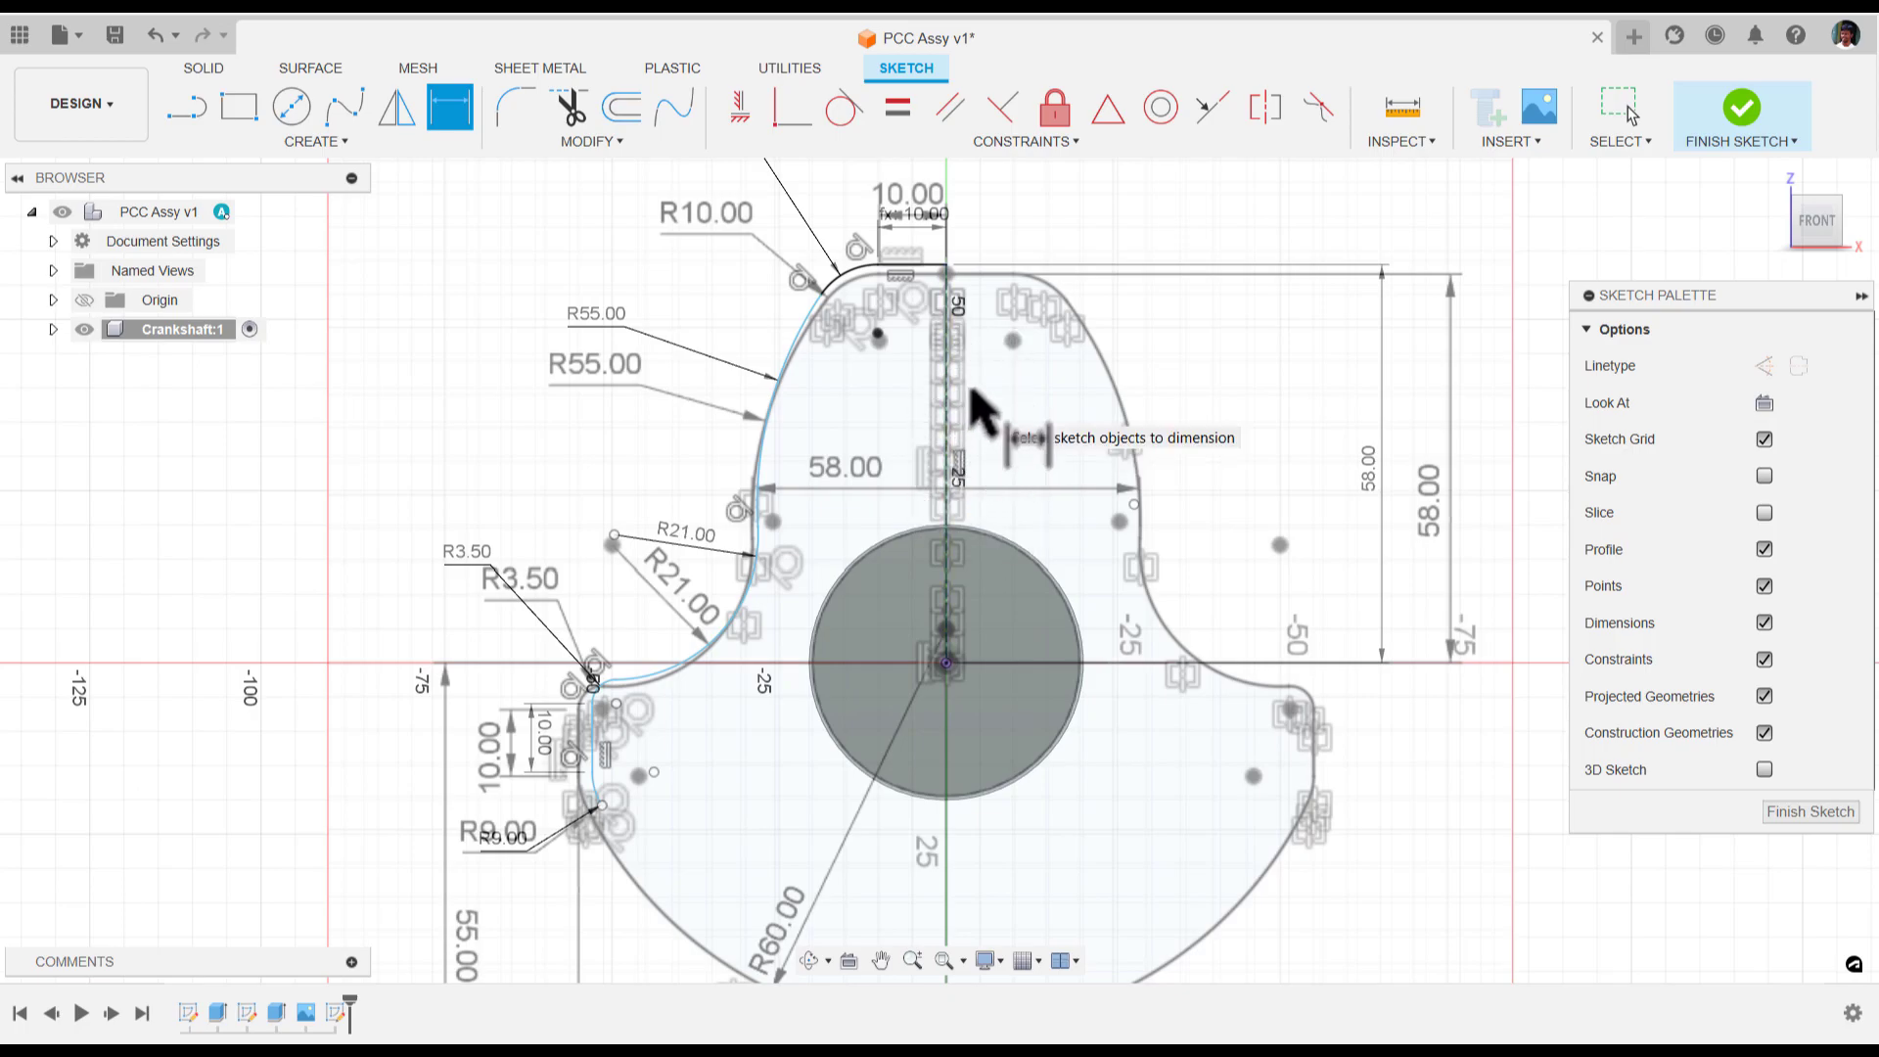
{"action": "scroll", "coordinate": [822, 587], "scroll_direction": "down", "scroll_amount": 3}
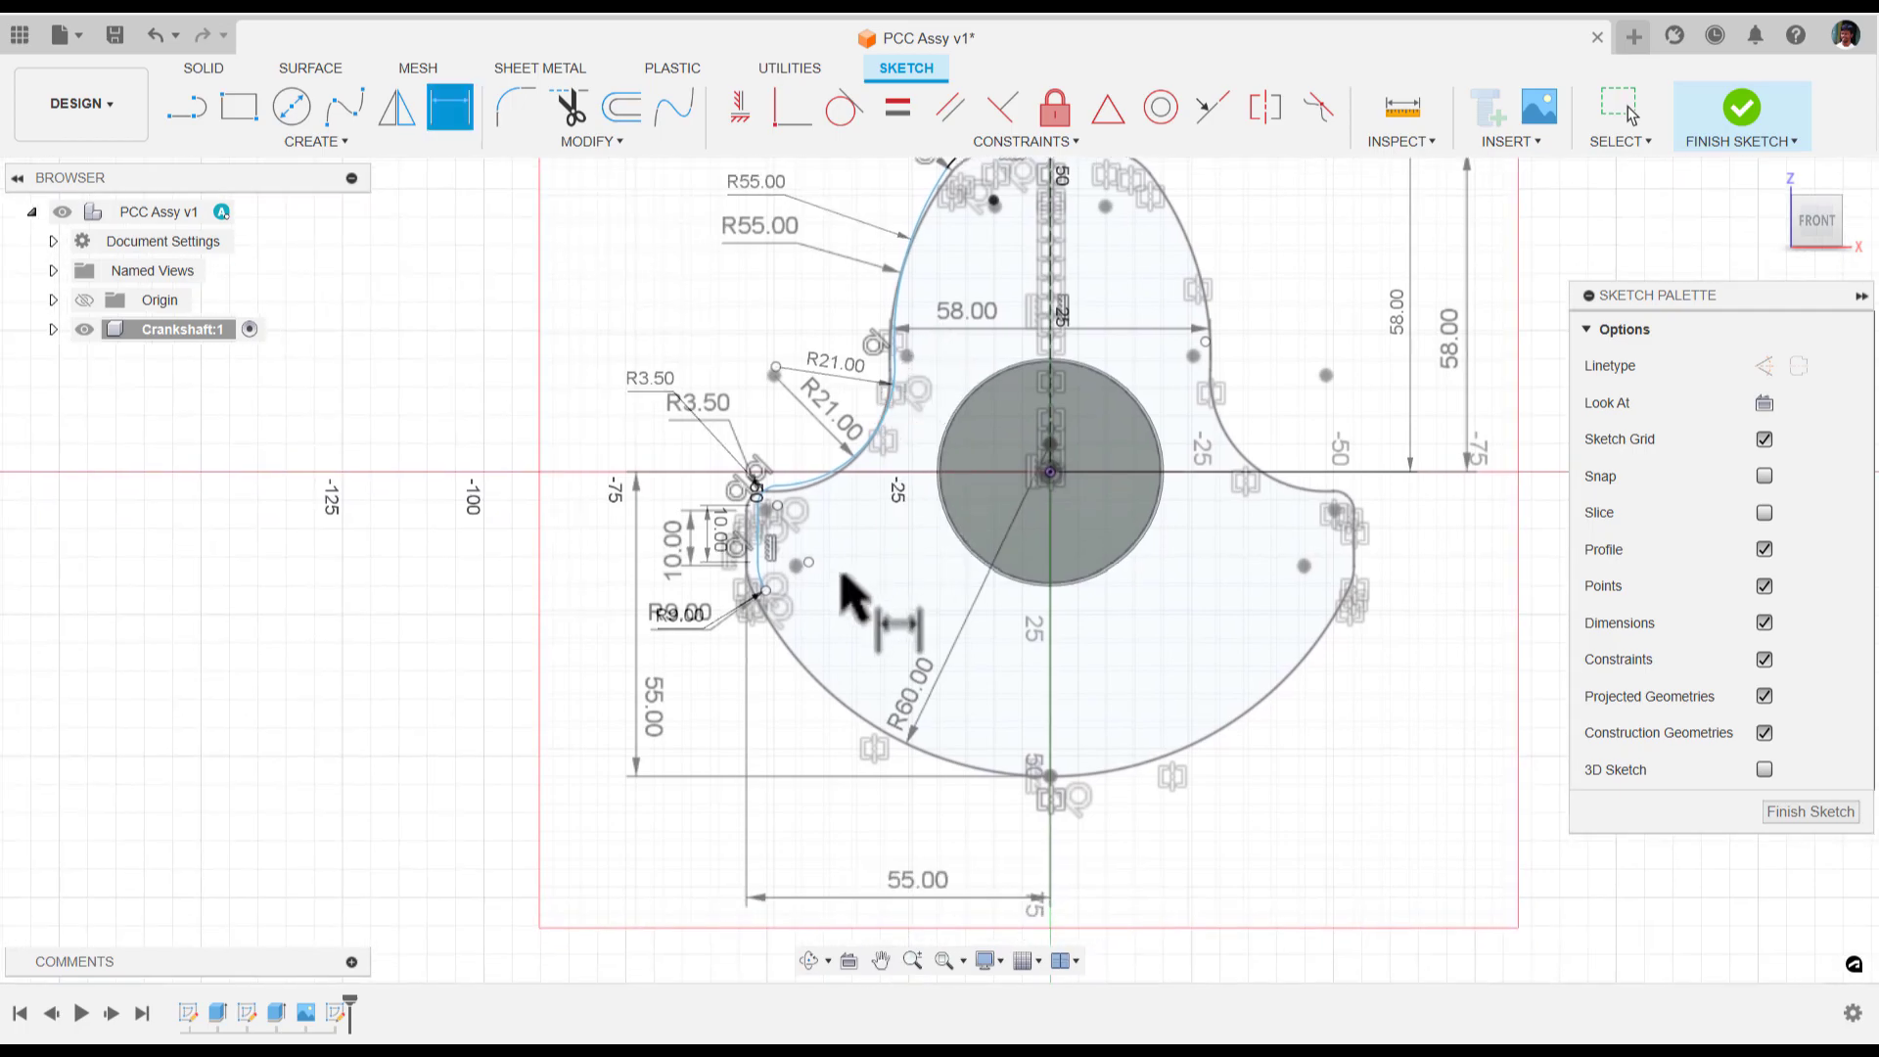
{"action": "scroll", "coordinate": [842, 577], "scroll_direction": "up", "scroll_amount": 2}
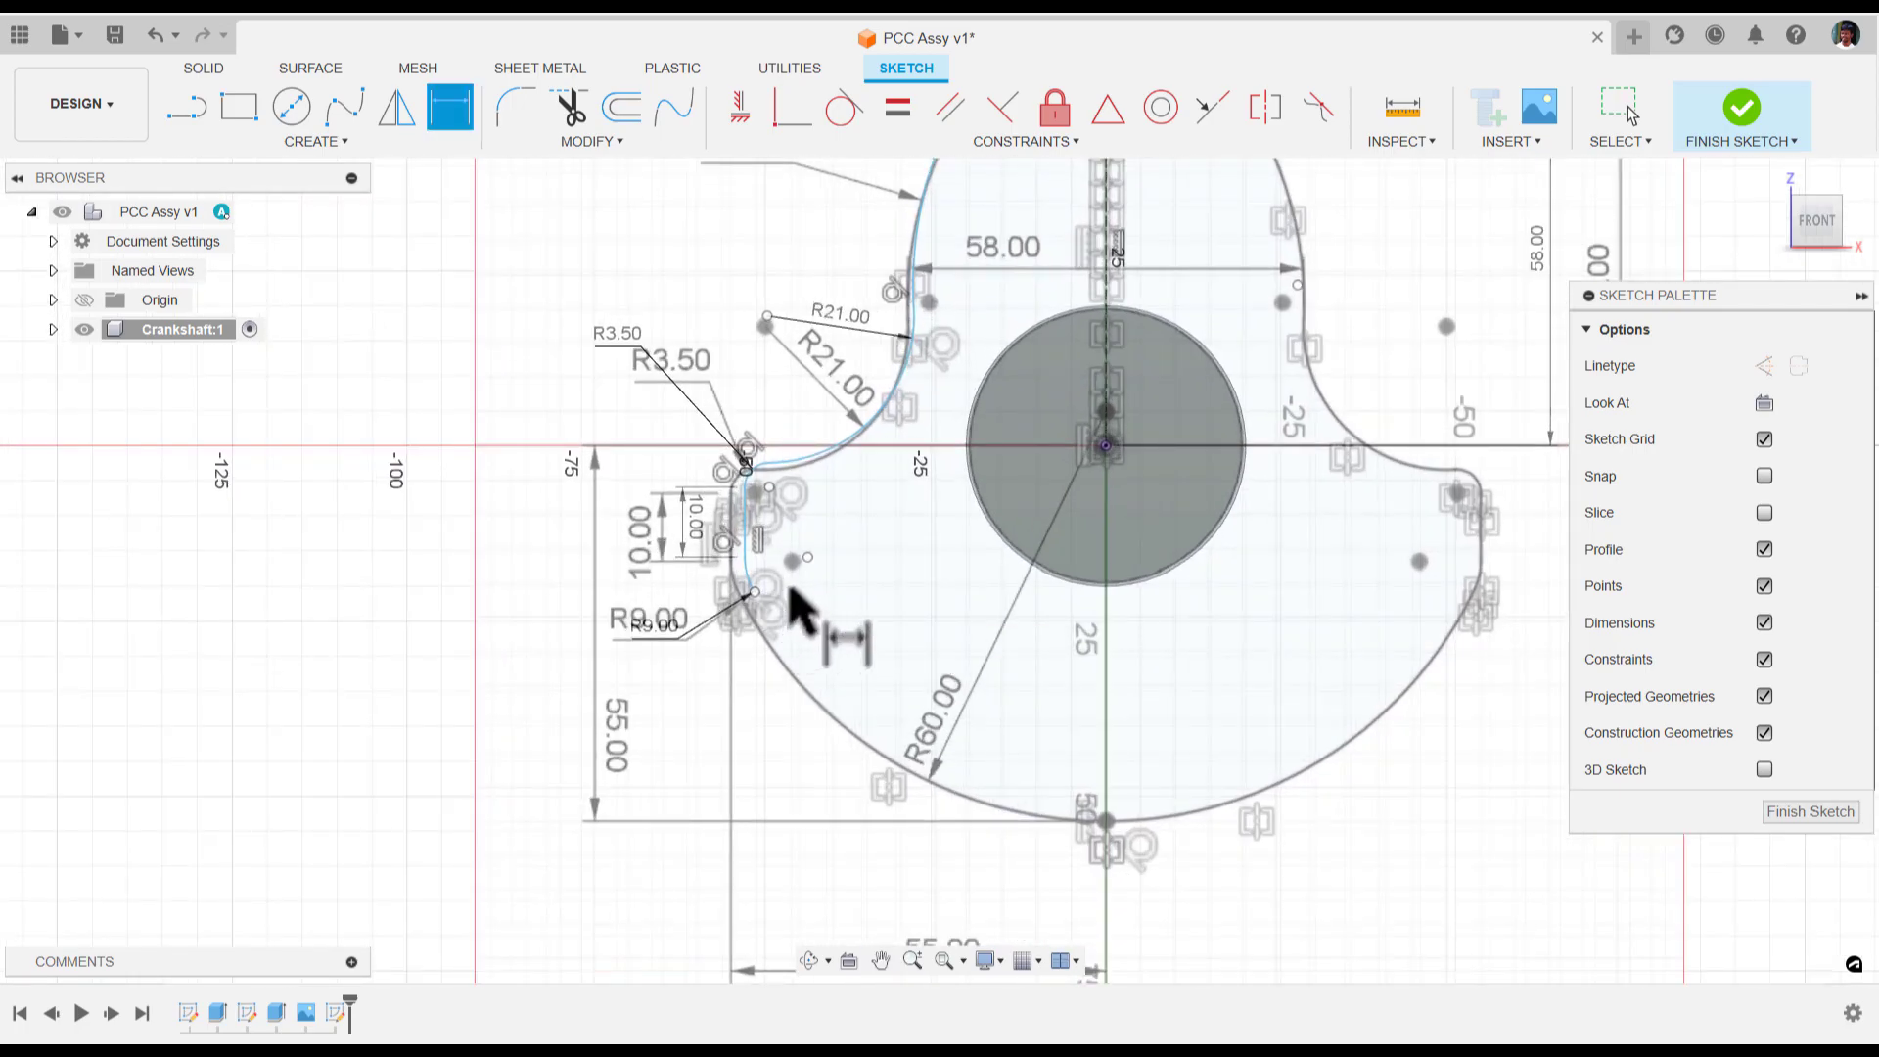
{"action": "scroll", "coordinate": [803, 585], "scroll_direction": "down", "scroll_amount": 1}
{"action": "scroll", "coordinate": [886, 573], "scroll_direction": "down", "scroll_amount": 1}
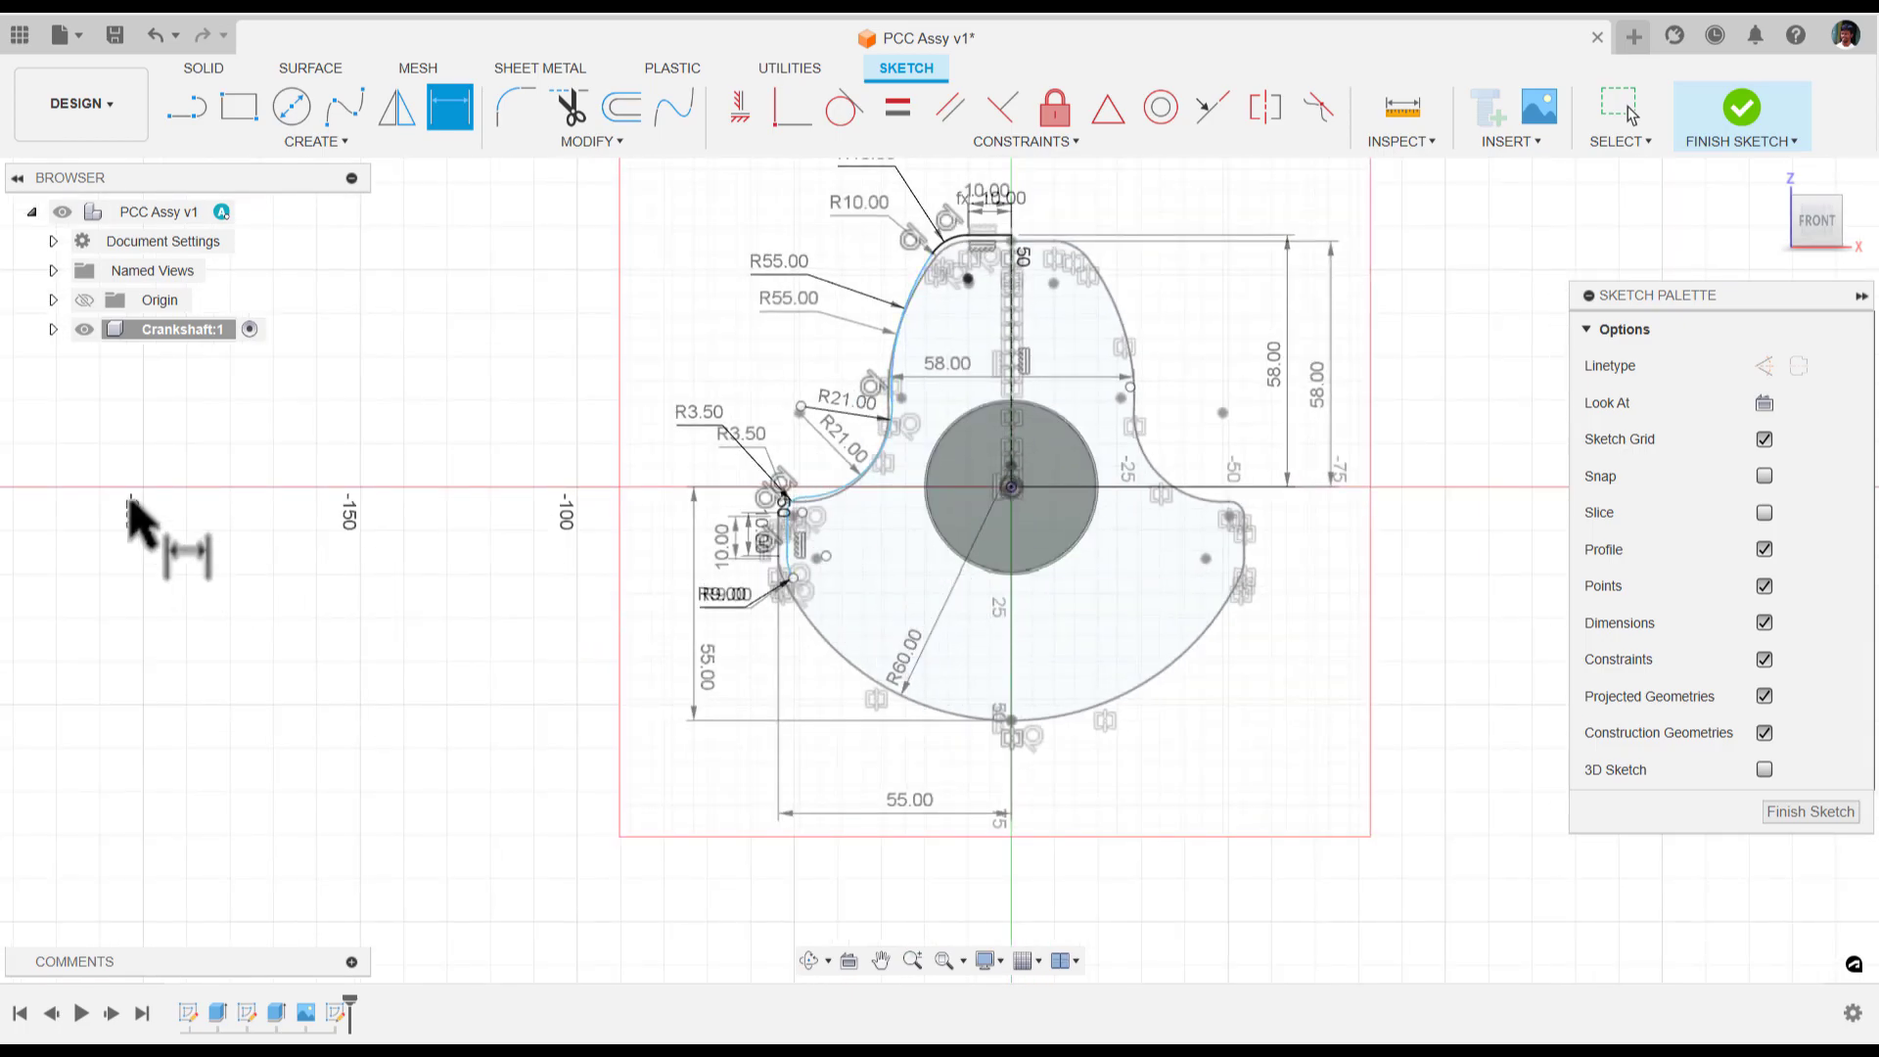
Hide the Crankshaft Profile Trace canvas under Crankshaft:1 > Canvases in the Browser
{"action": "left_click", "coordinate": [54, 329]}
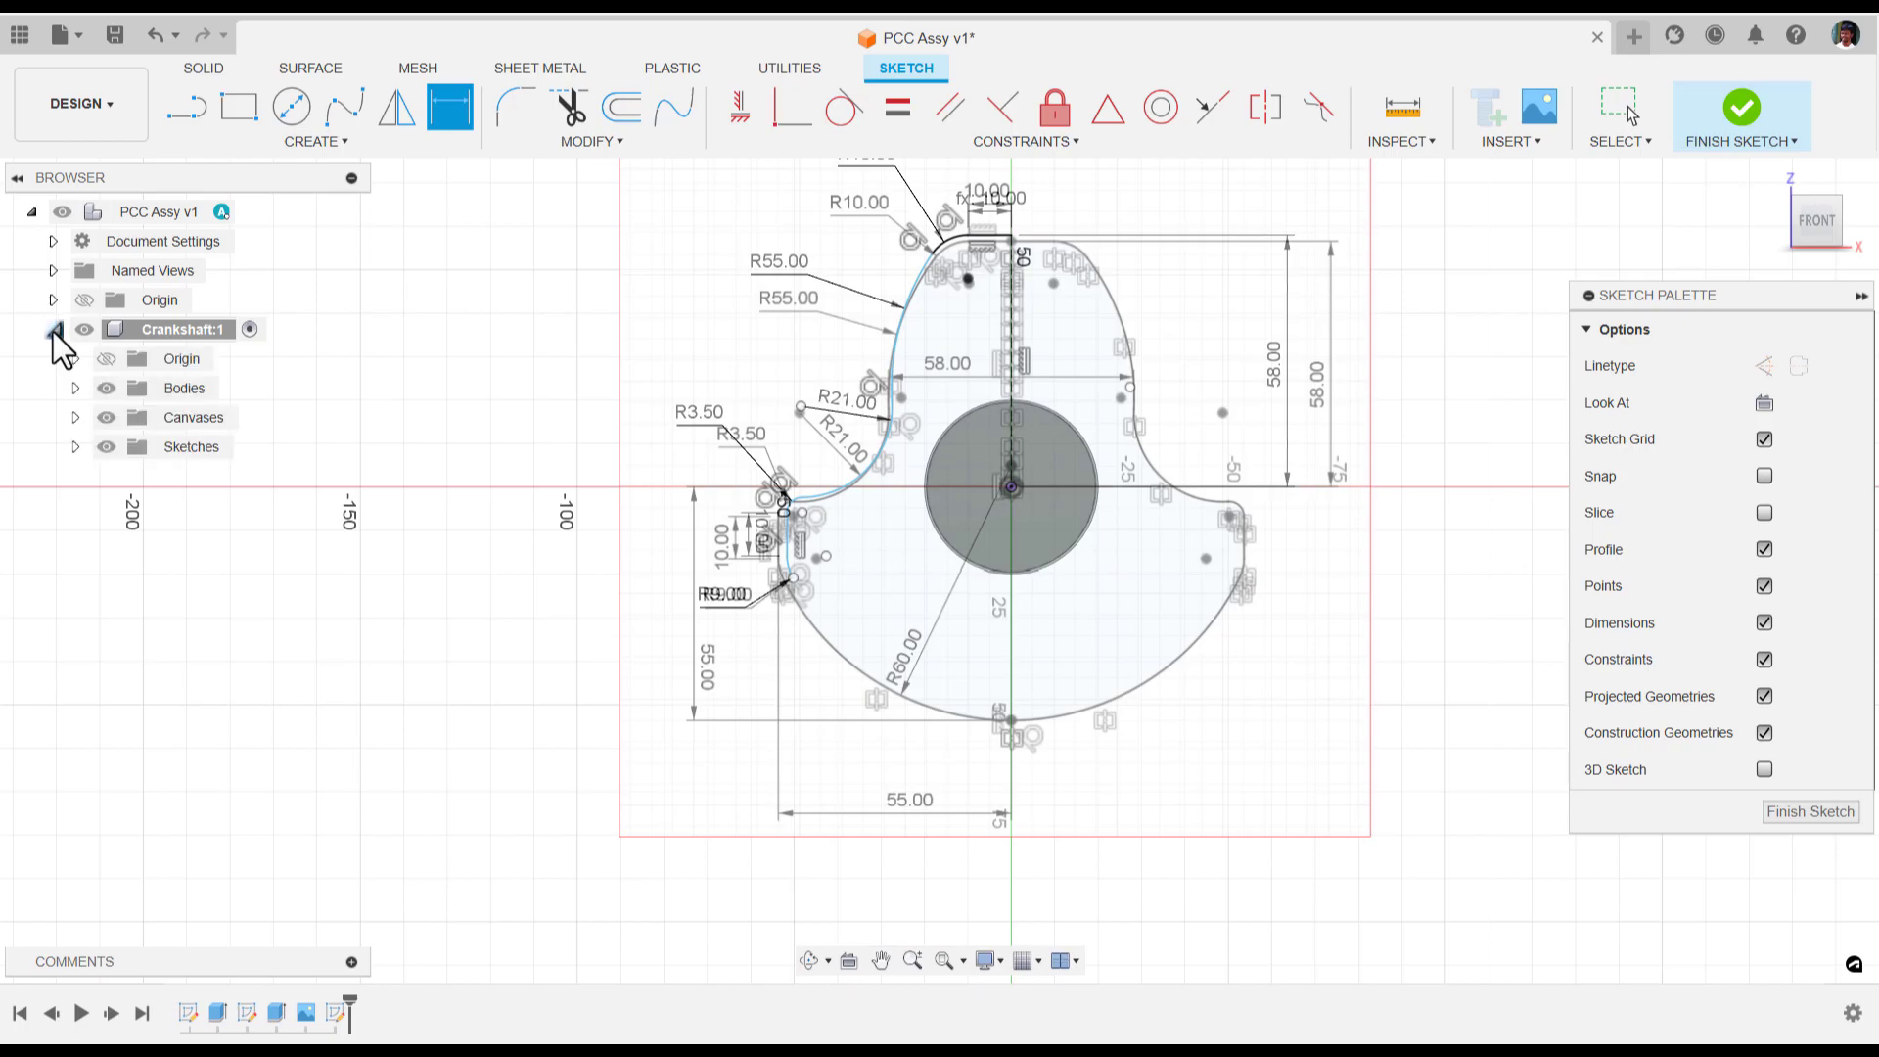
{"action": "left_click", "coordinate": [75, 419]}
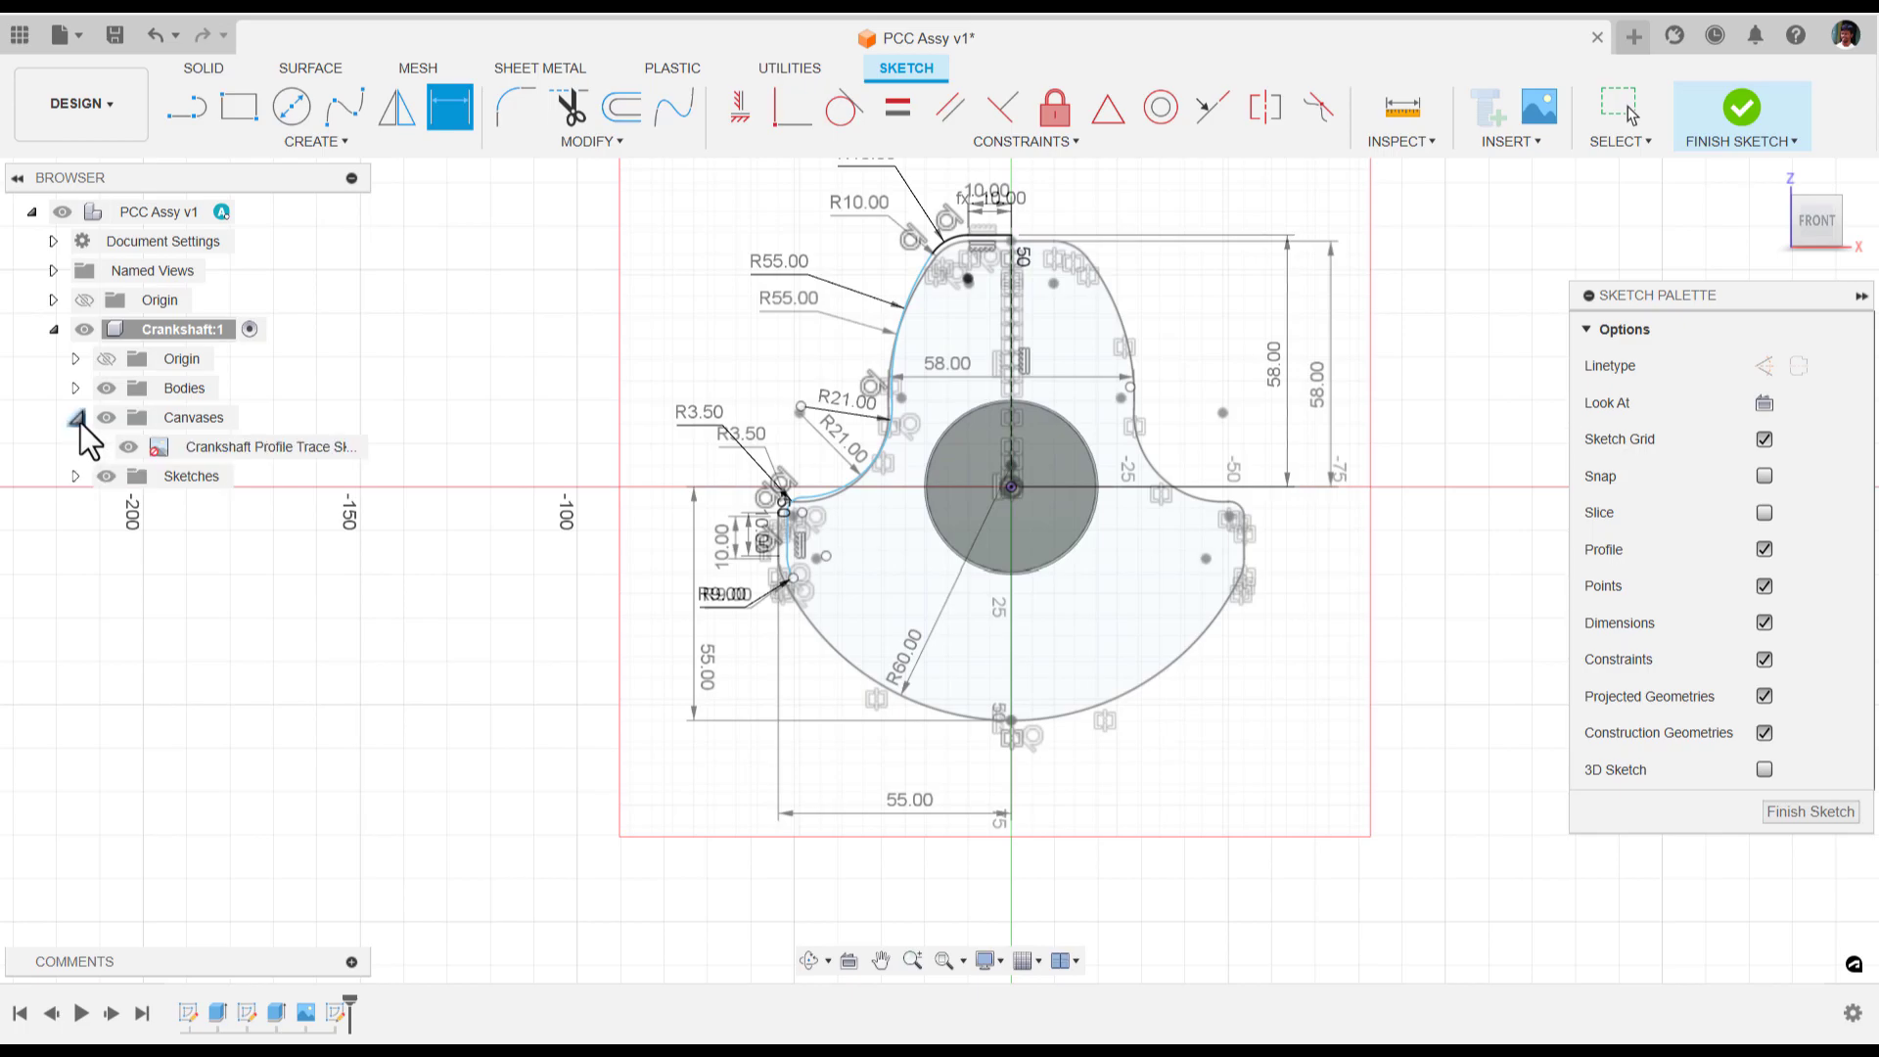
{"action": "left_click", "coordinate": [127, 446]}
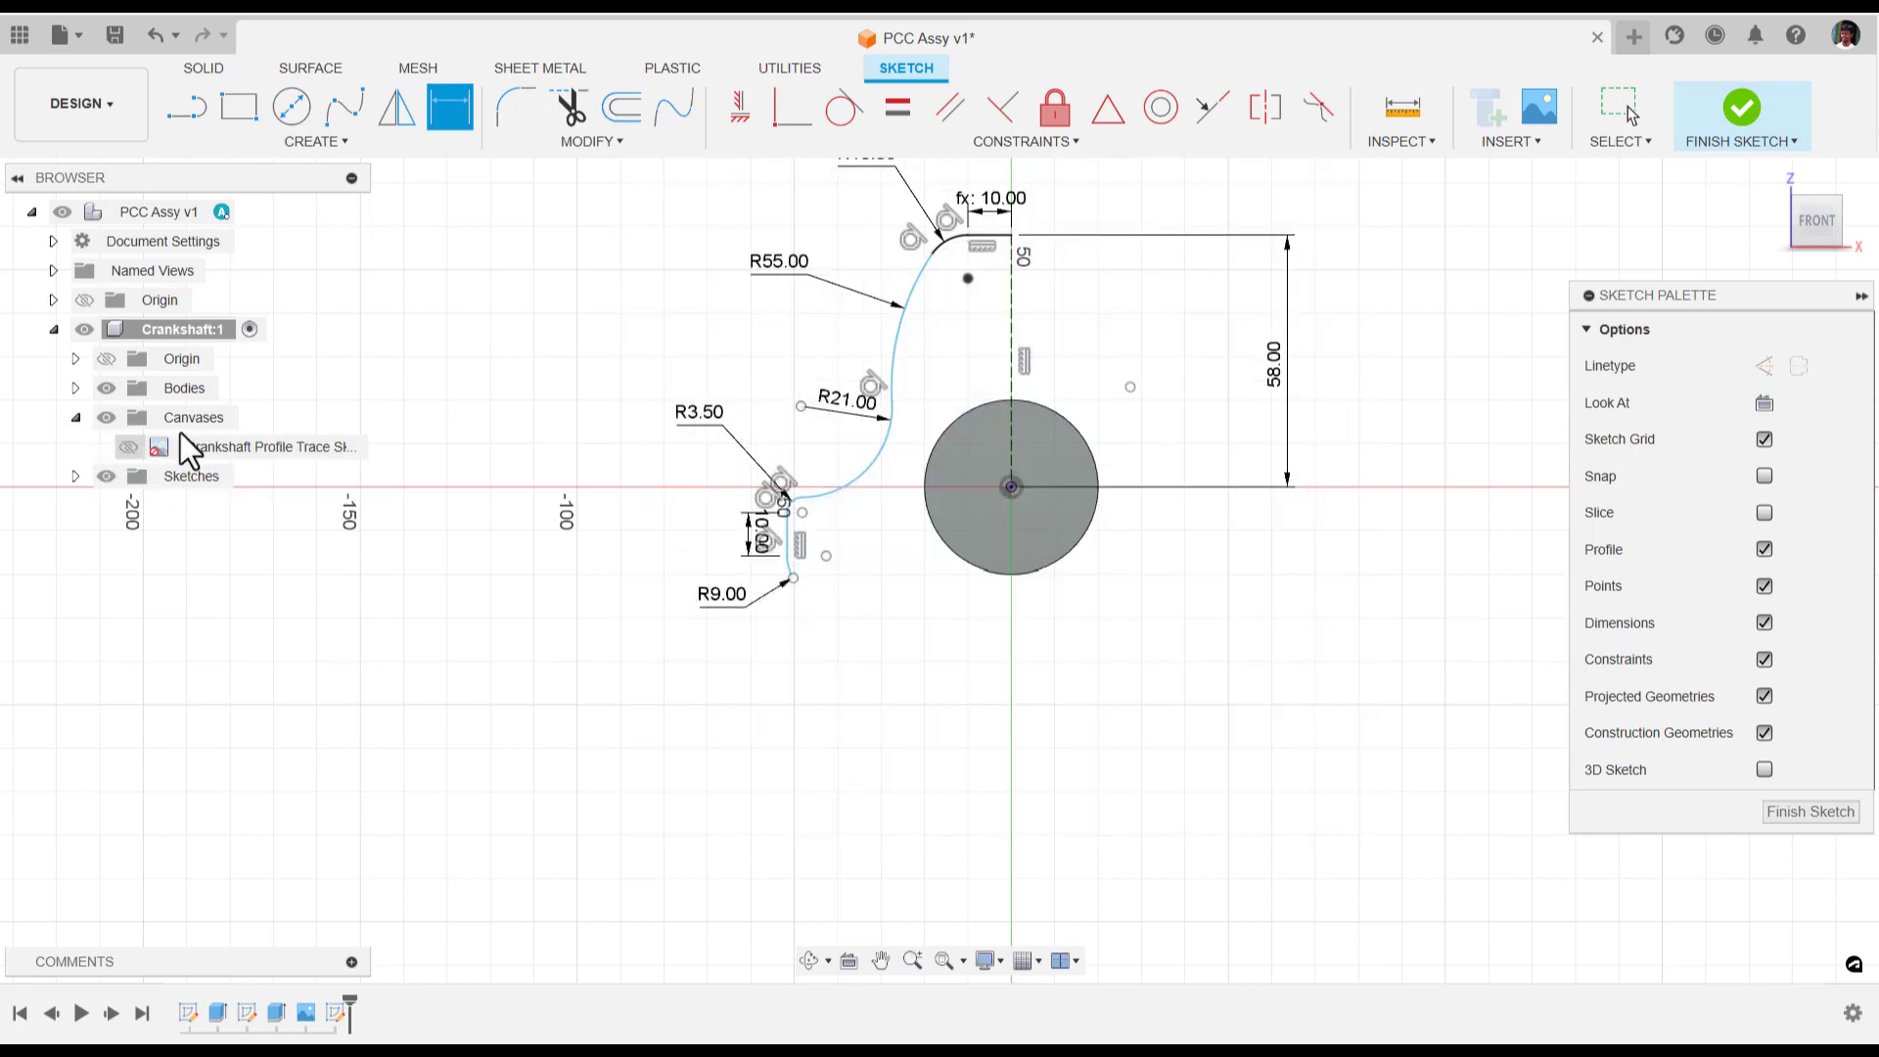
{"action": "scroll", "coordinate": [469, 441], "scroll_direction": "down", "scroll_amount": 2}
{"action": "middle_click_drag", "start_coordinate": [504, 440], "coordinate": [584, 519]}
{"action": "scroll", "coordinate": [584, 518], "scroll_direction": "up", "scroll_amount": 1}
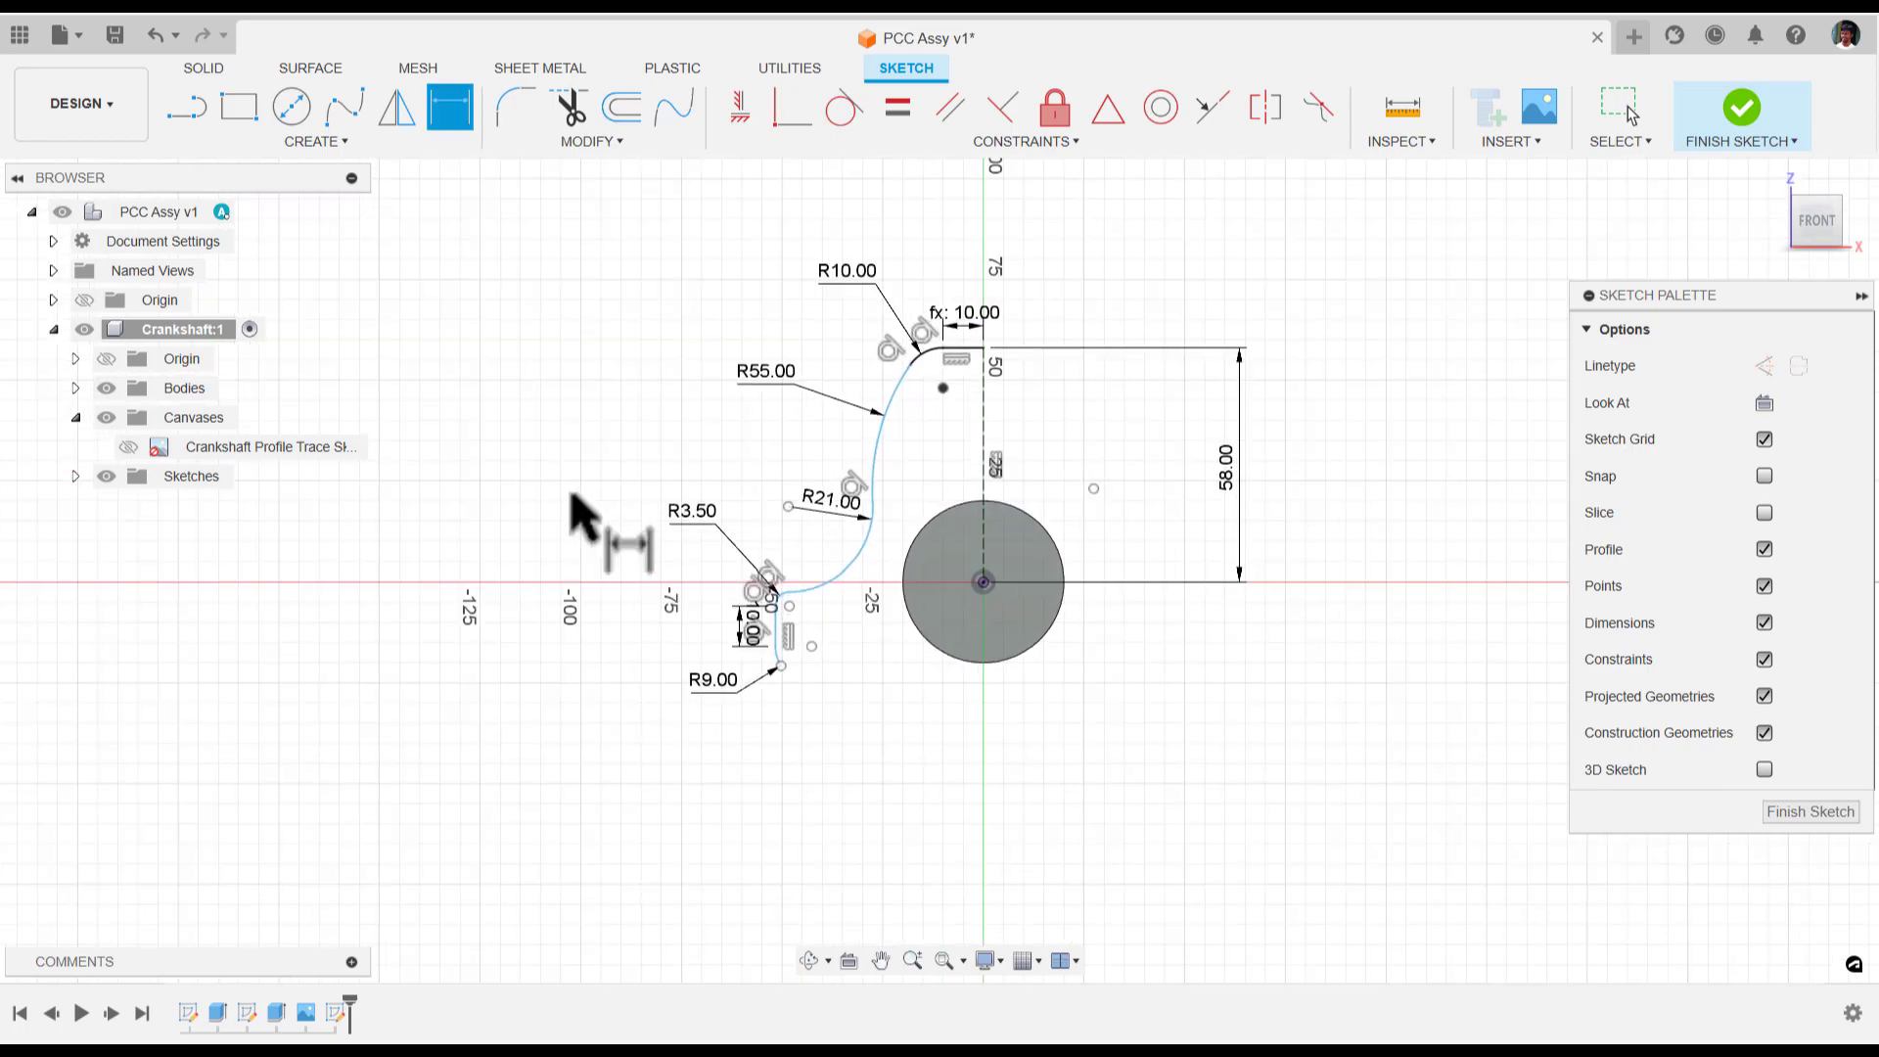
{"action": "scroll", "coordinate": [578, 516], "scroll_direction": "up", "scroll_amount": 1}
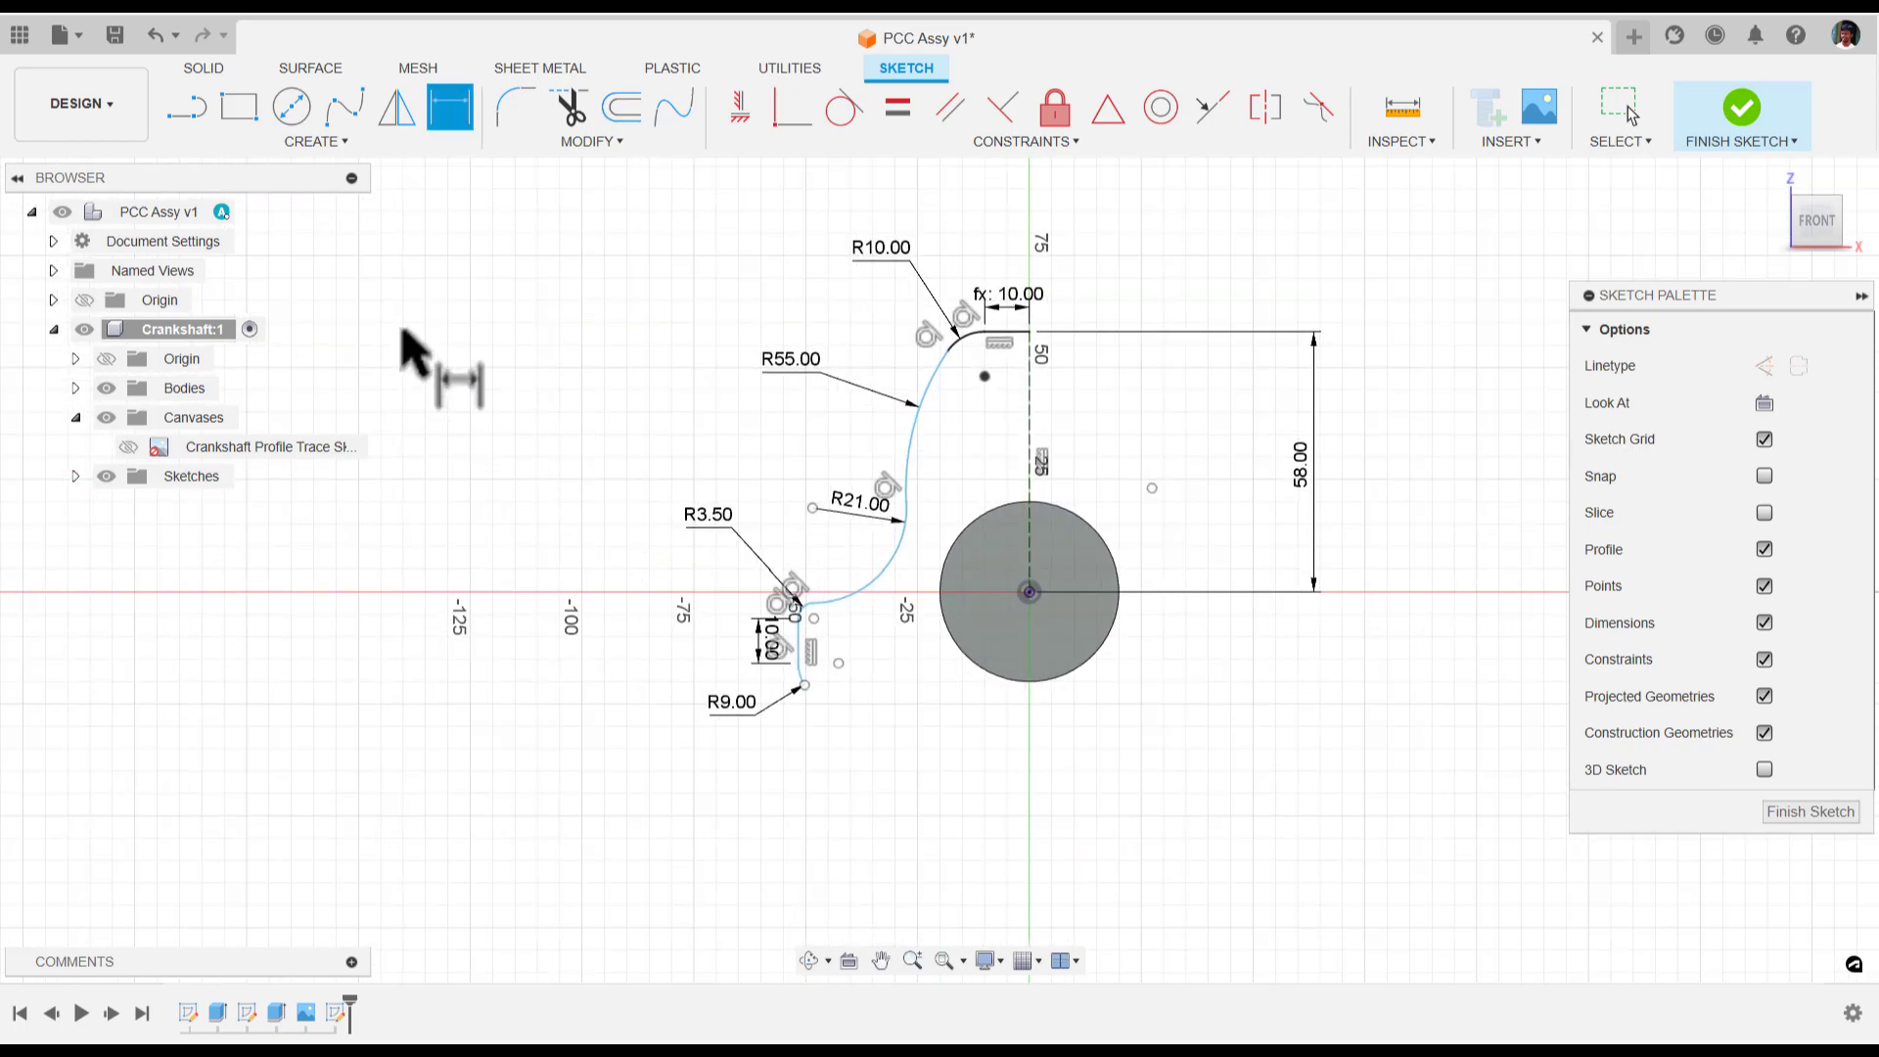
Mirror the connected left profile chain about the vertical centre construction line
{"action": "left_click", "coordinate": [397, 123]}
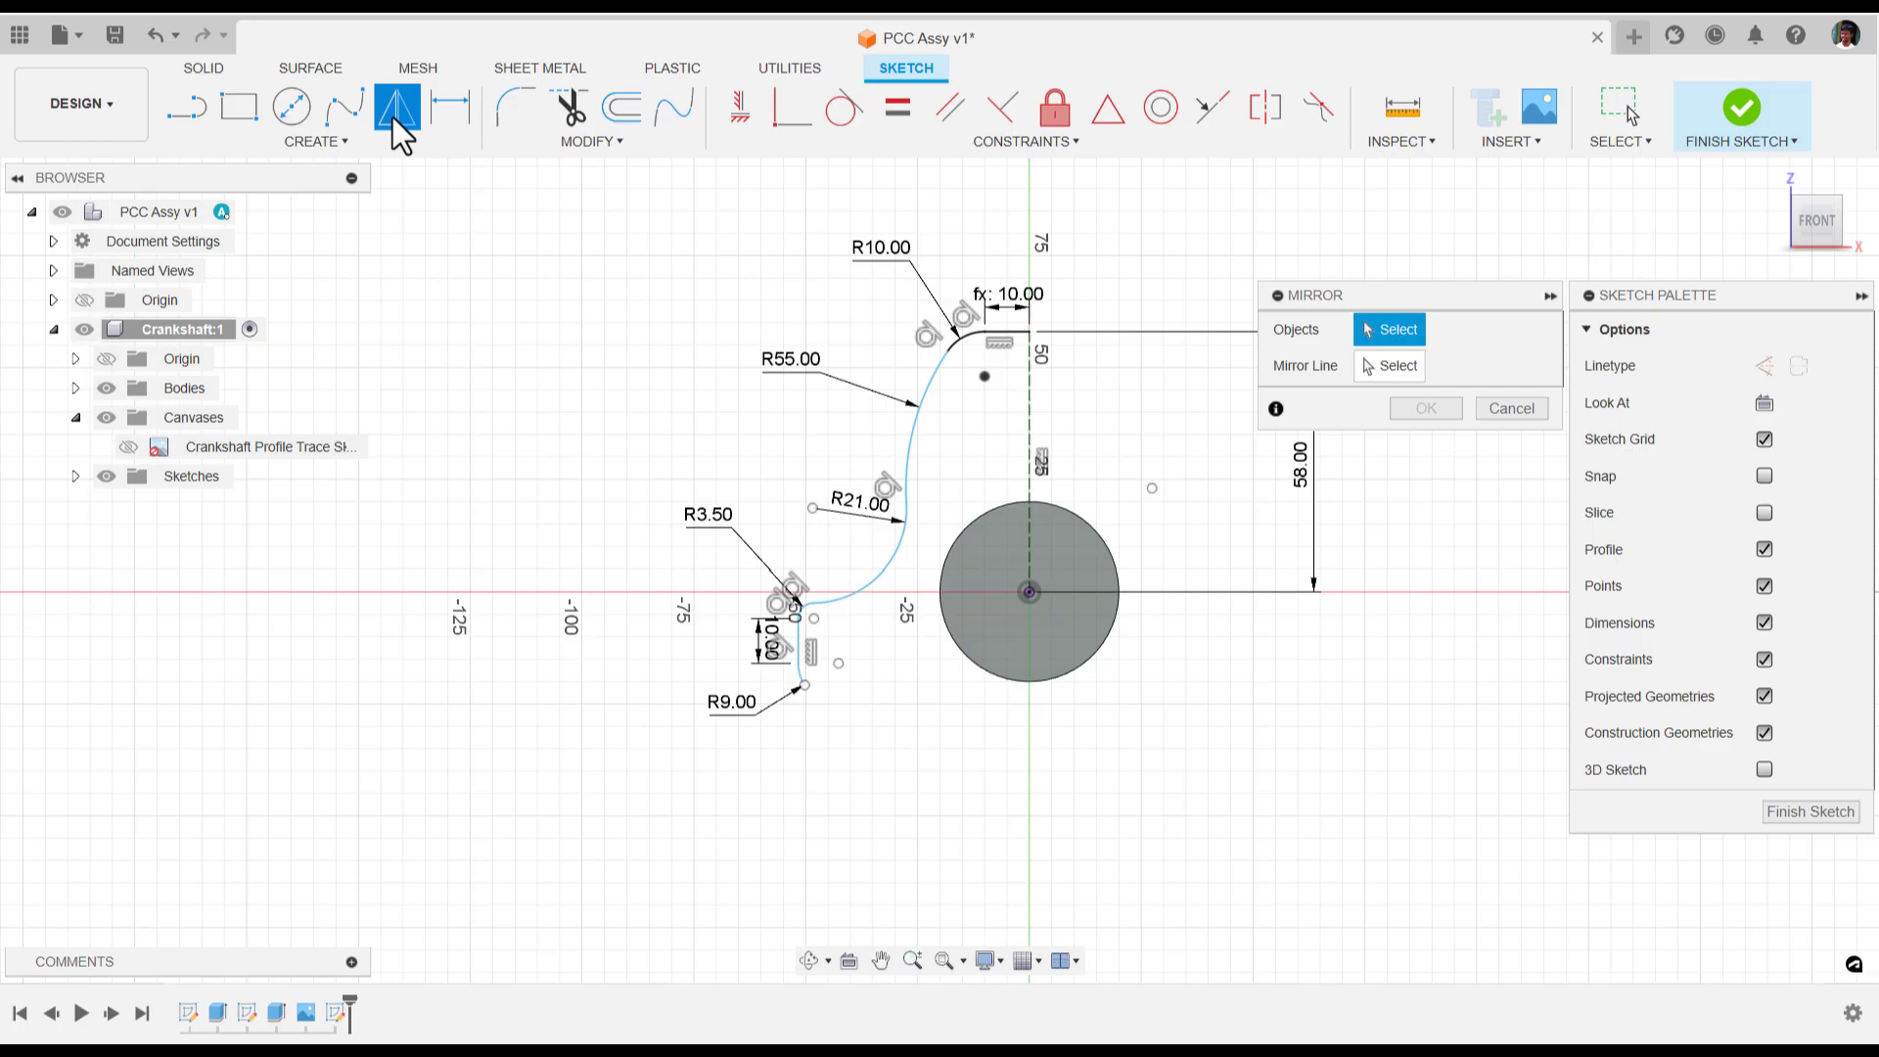
{"action": "double_click", "coordinate": [912, 435]}
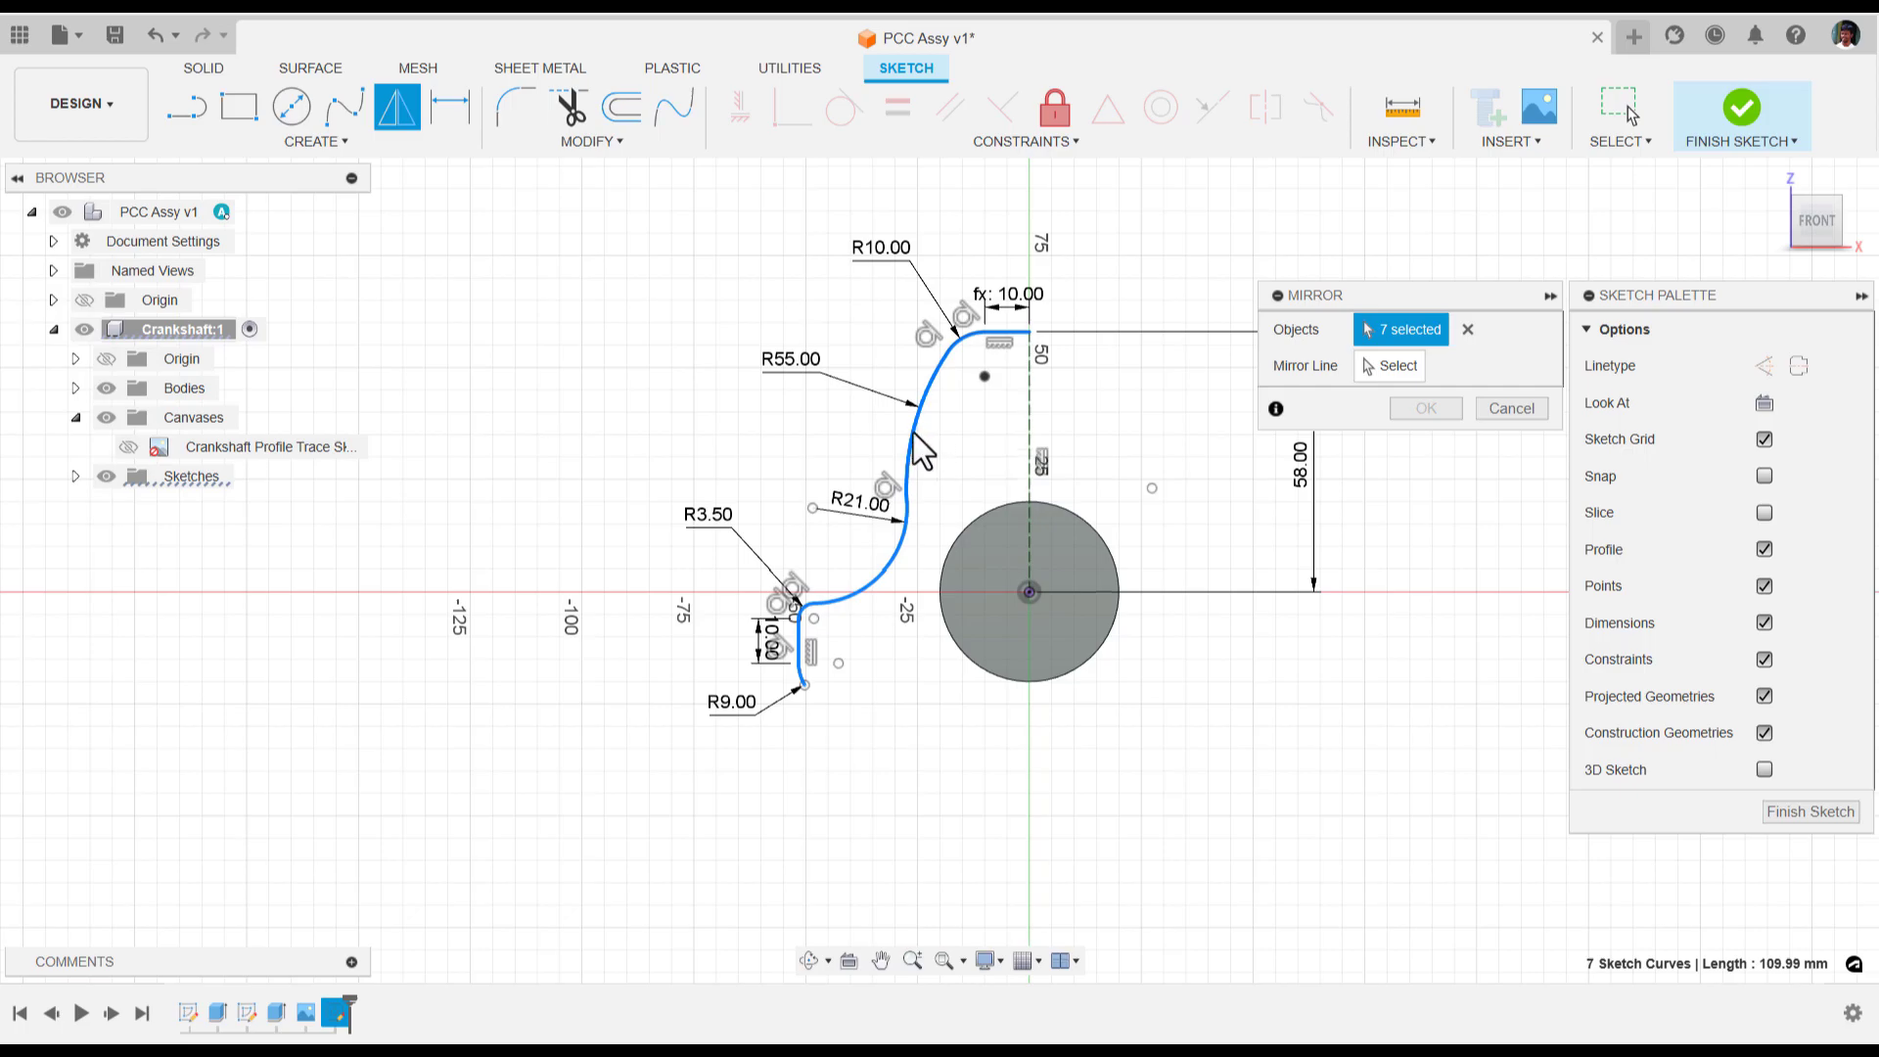
{"action": "scroll", "coordinate": [913, 432], "scroll_direction": "up", "scroll_amount": 1}
{"action": "middle_click_drag", "start_coordinate": [914, 435], "coordinate": [787, 433]}
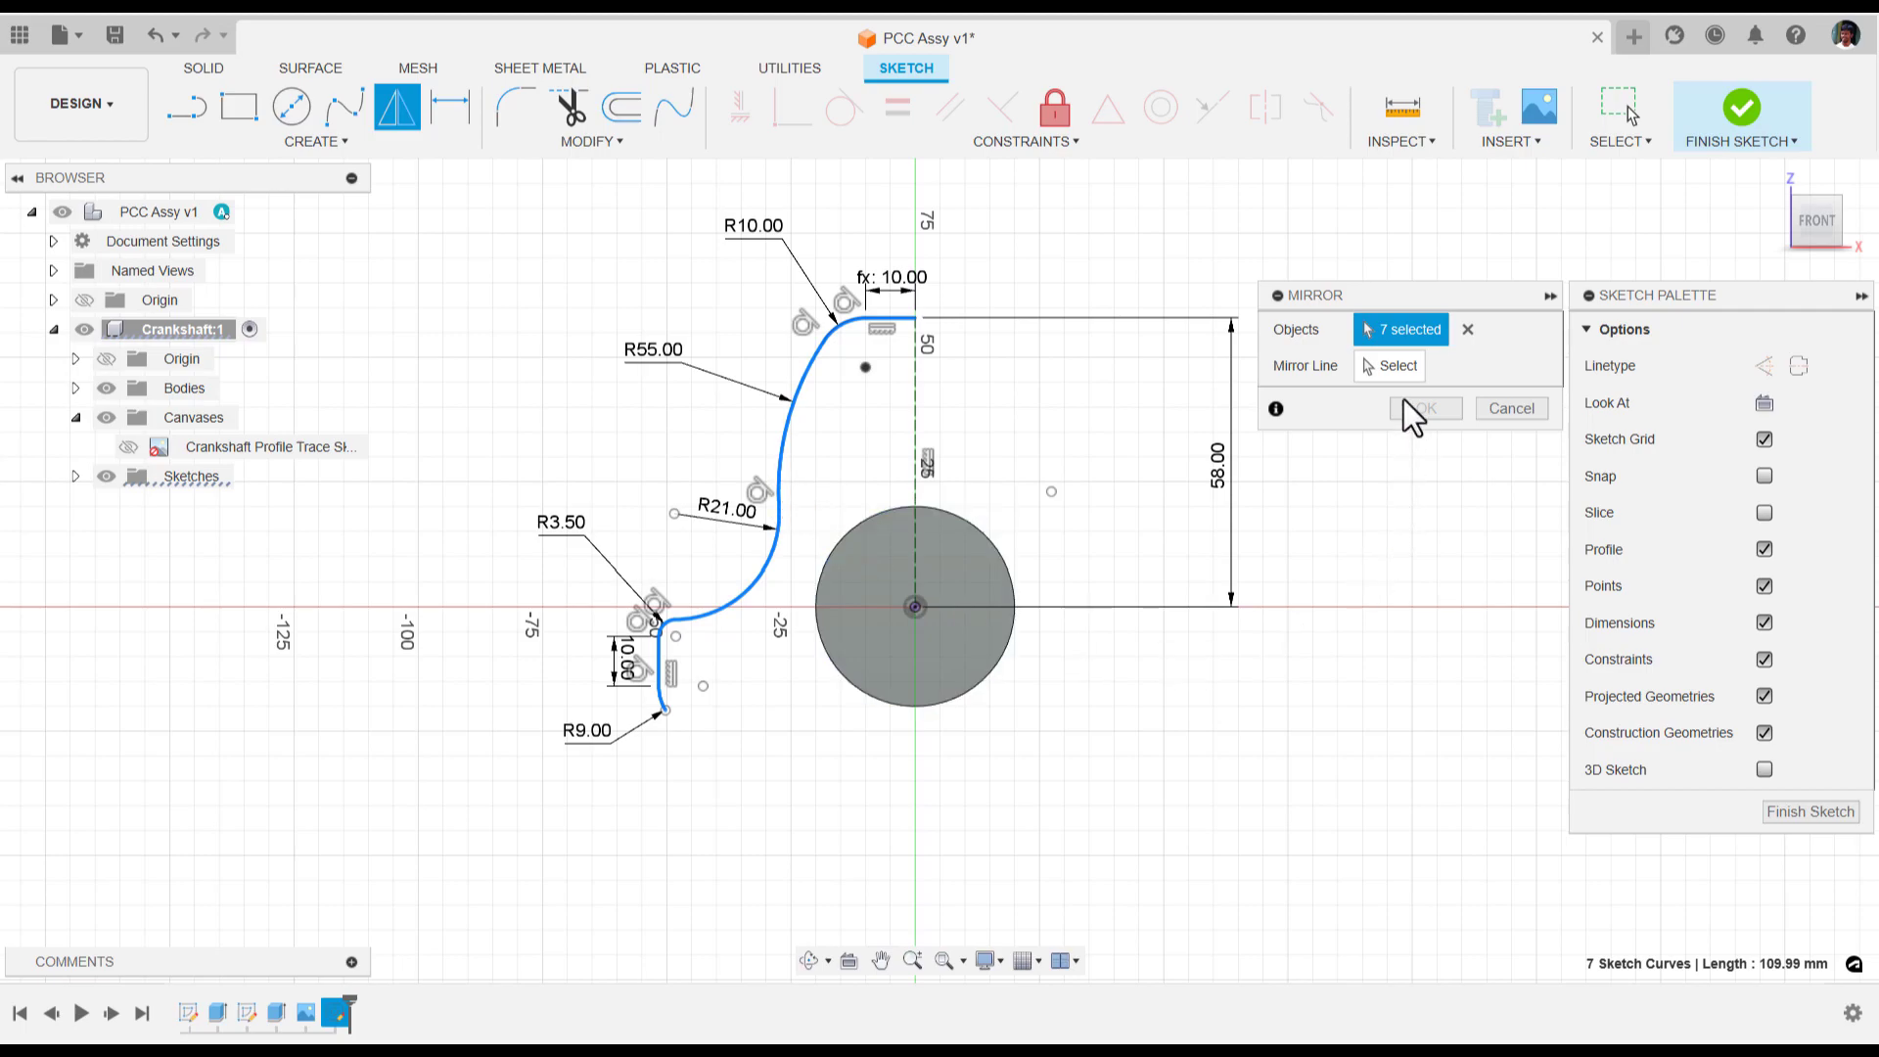
{"action": "left_click", "coordinate": [1394, 366]}
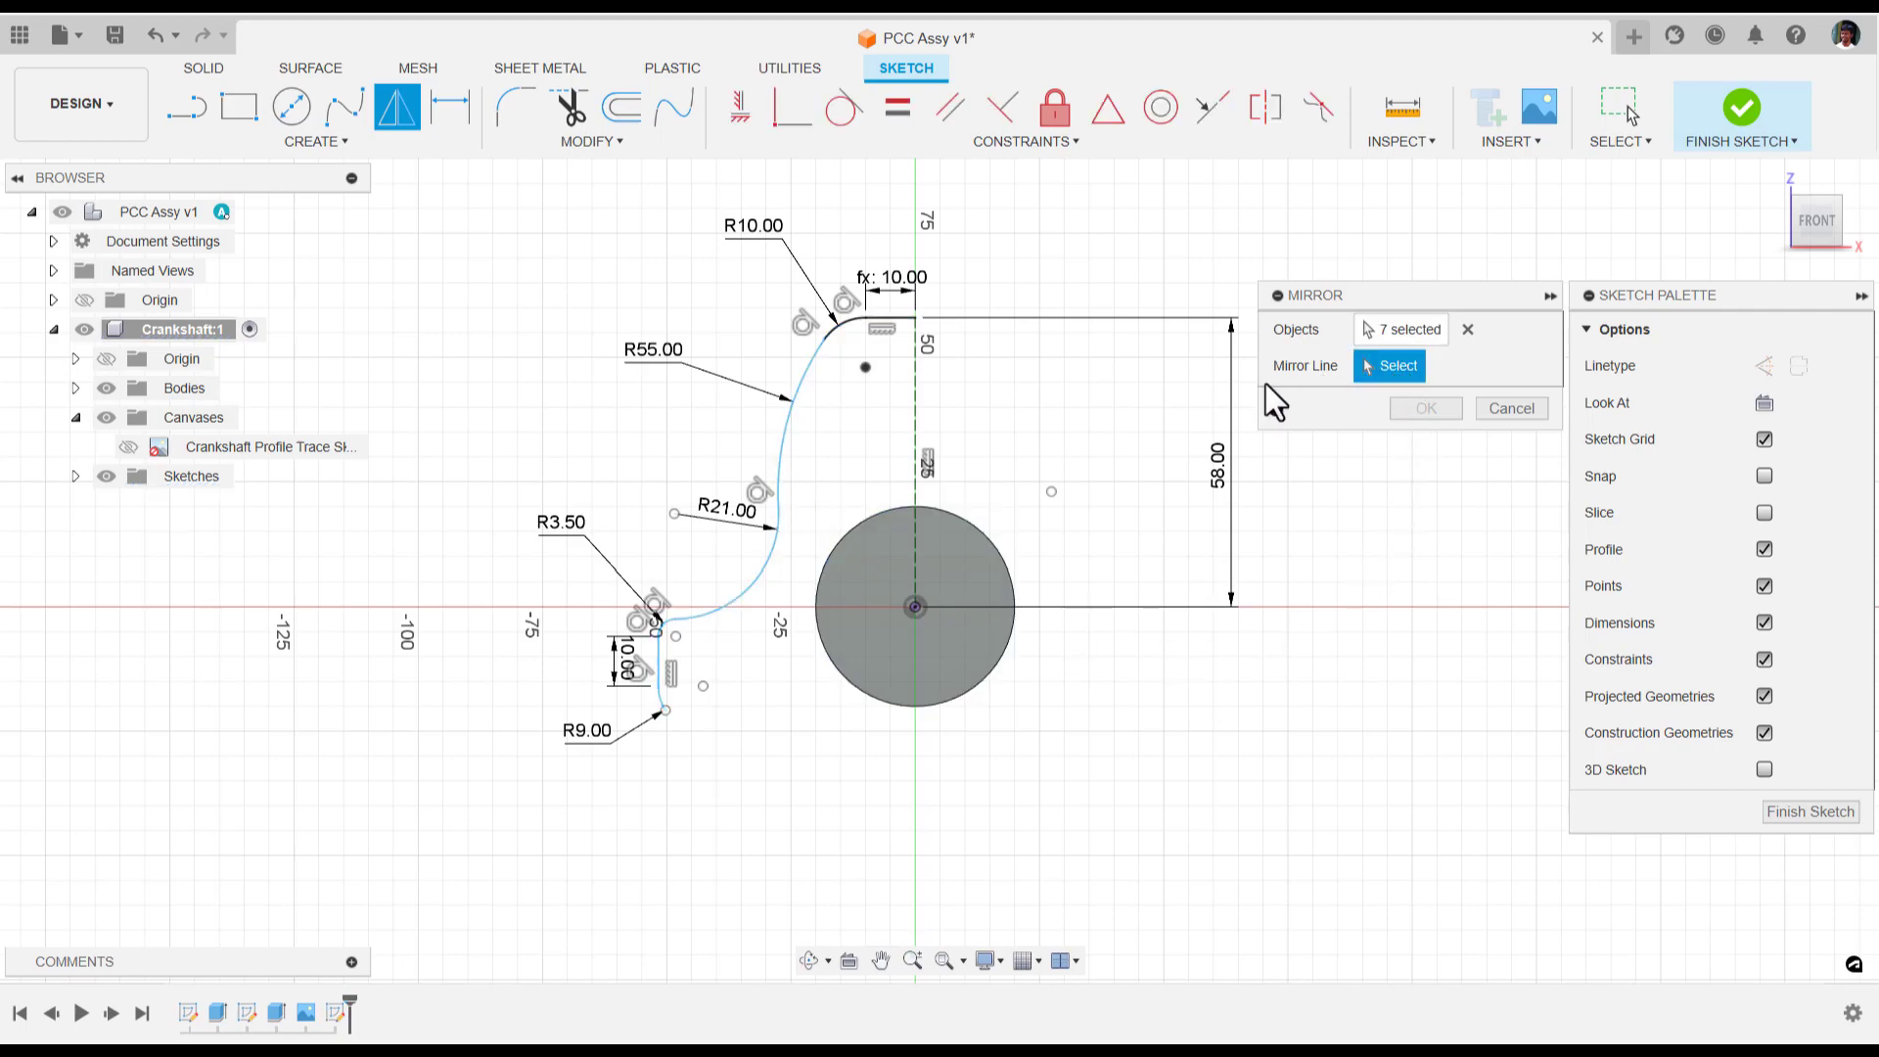
{"action": "left_click", "coordinate": [916, 403]}
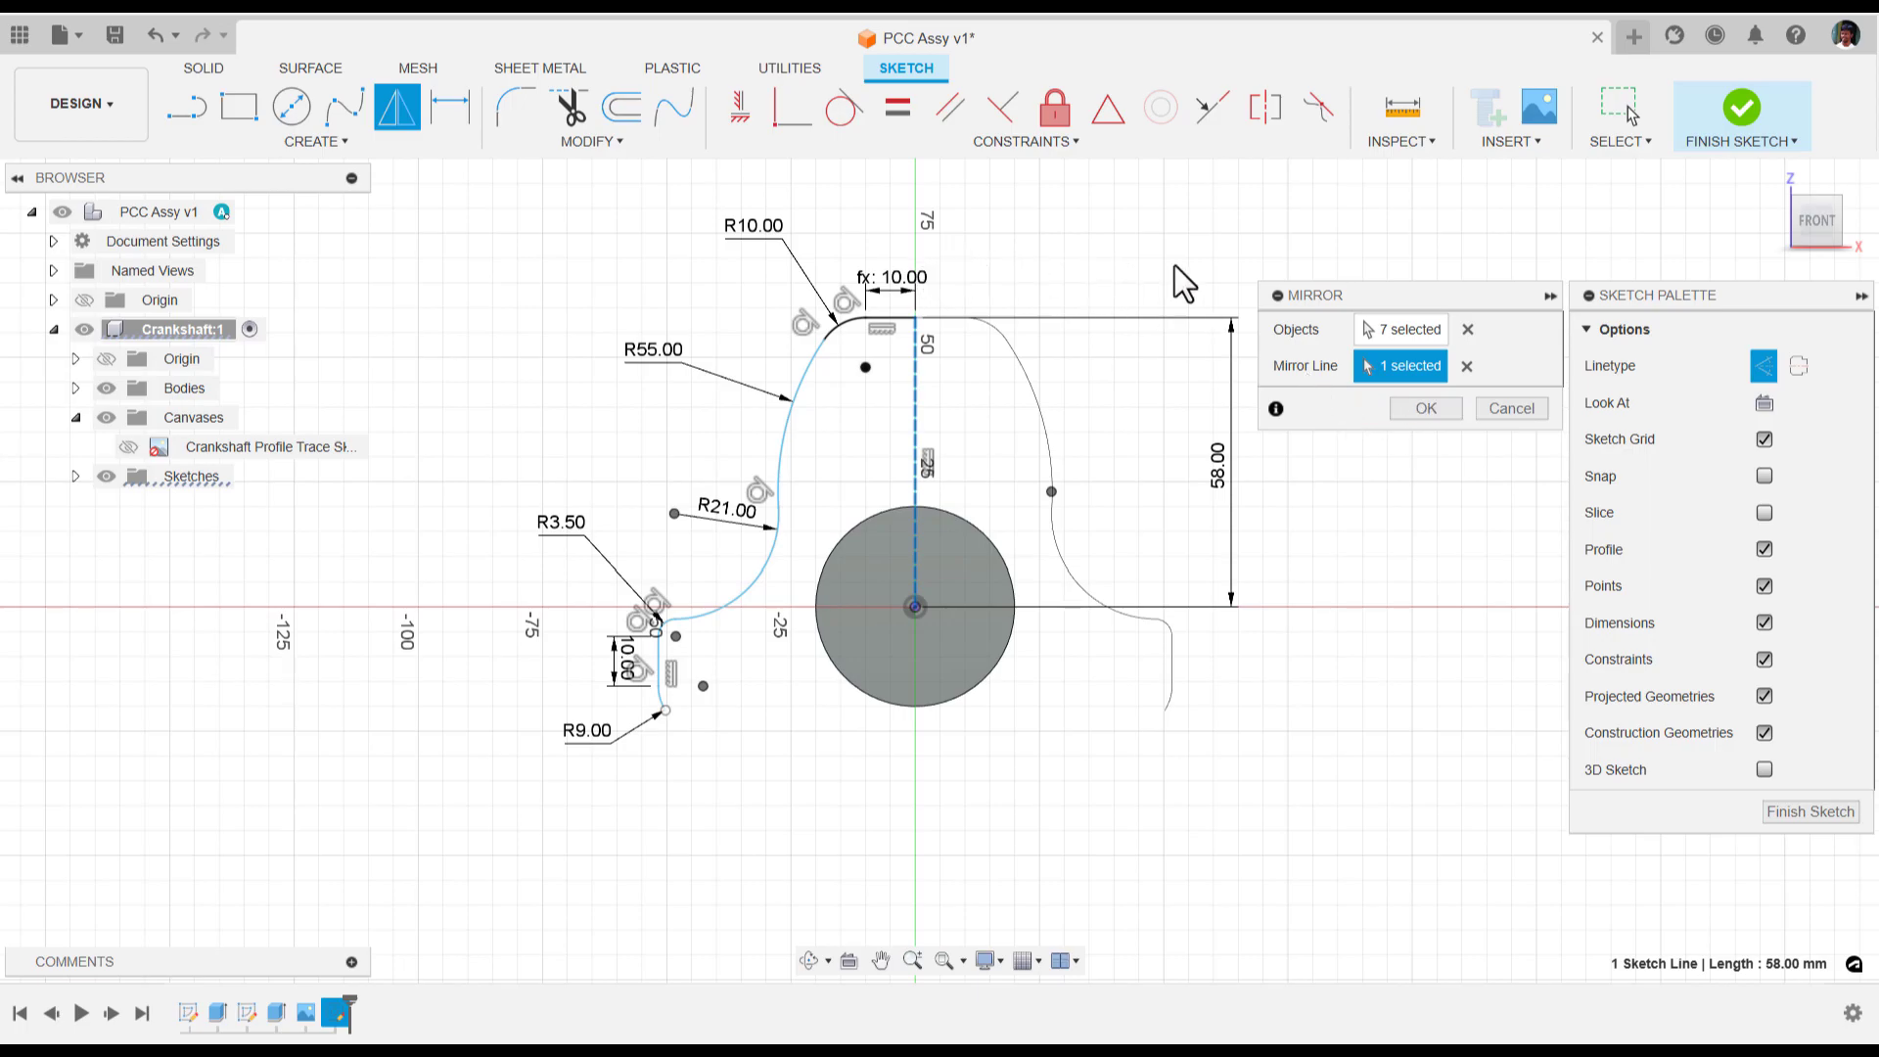
{"action": "left_click", "coordinate": [1406, 411]}
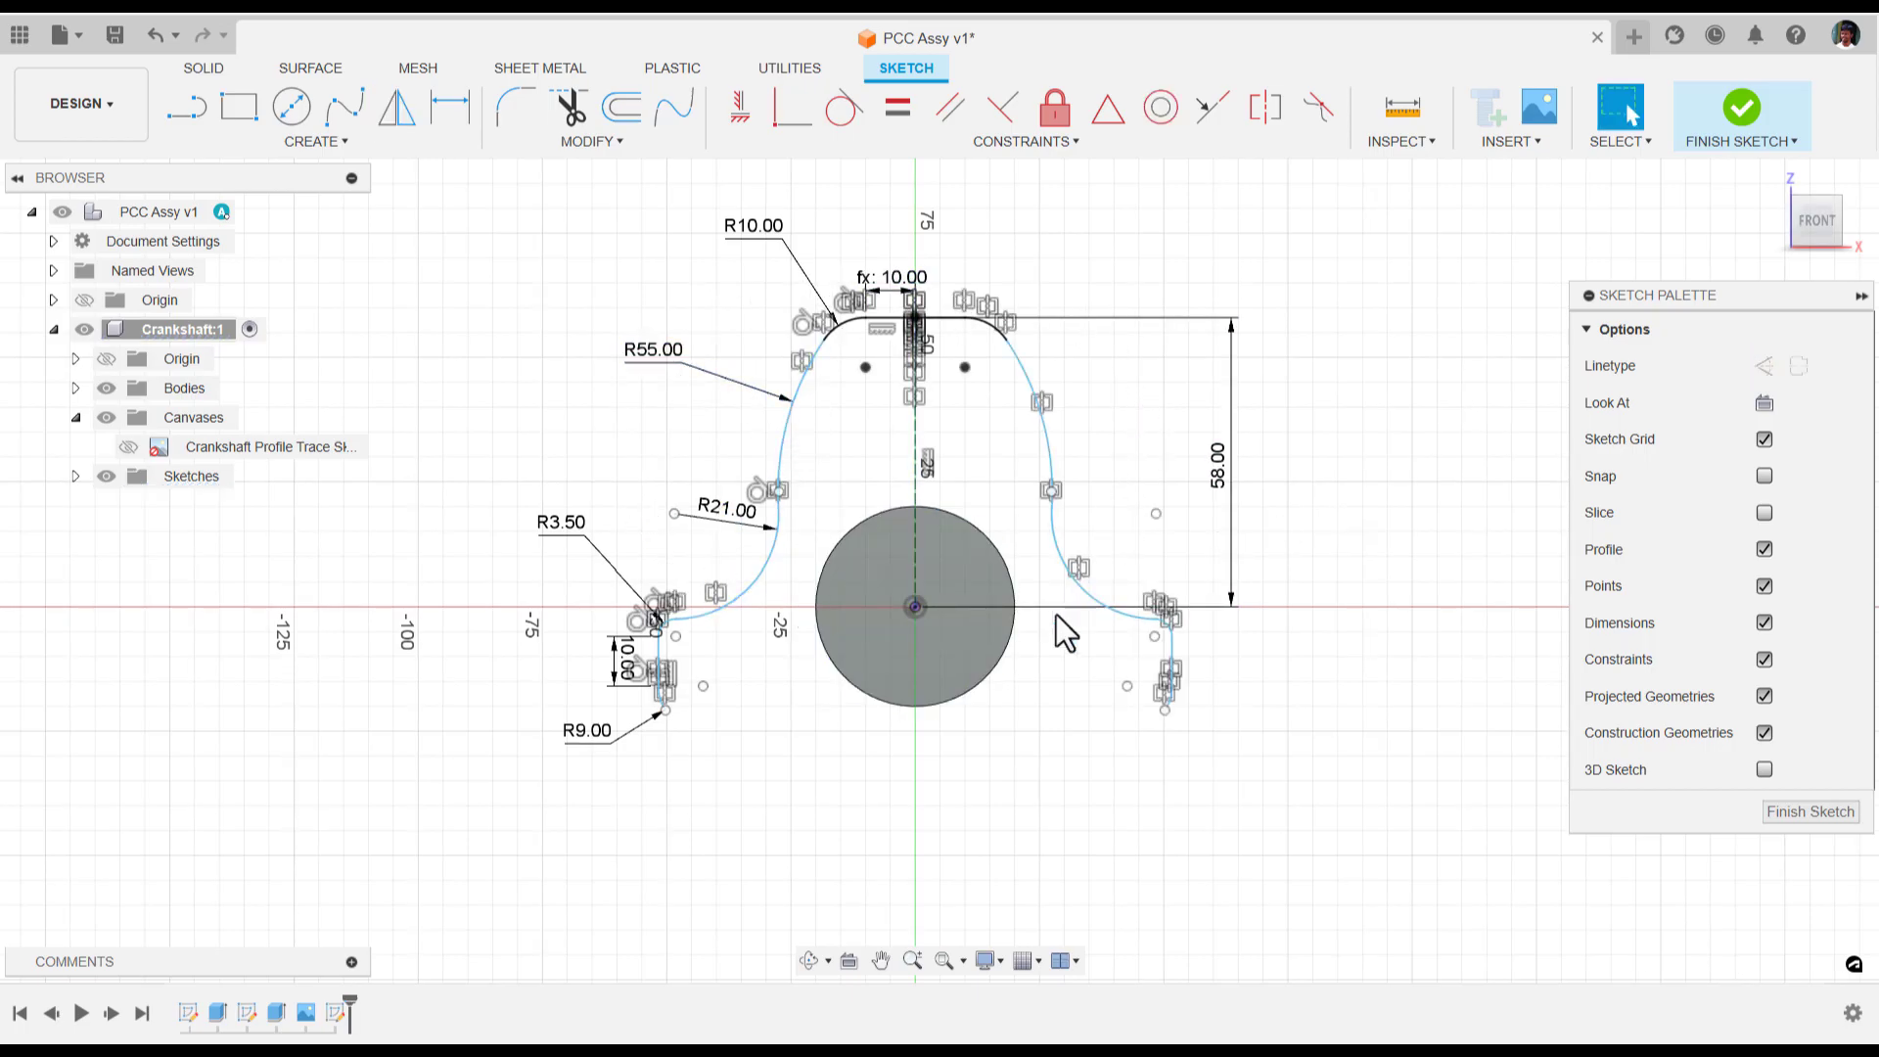
Start the 3-Point Arc tool and show the Crankshaft Profile Trace canvas again
{"action": "scroll", "coordinate": [690, 780], "scroll_direction": "up", "scroll_amount": 3}
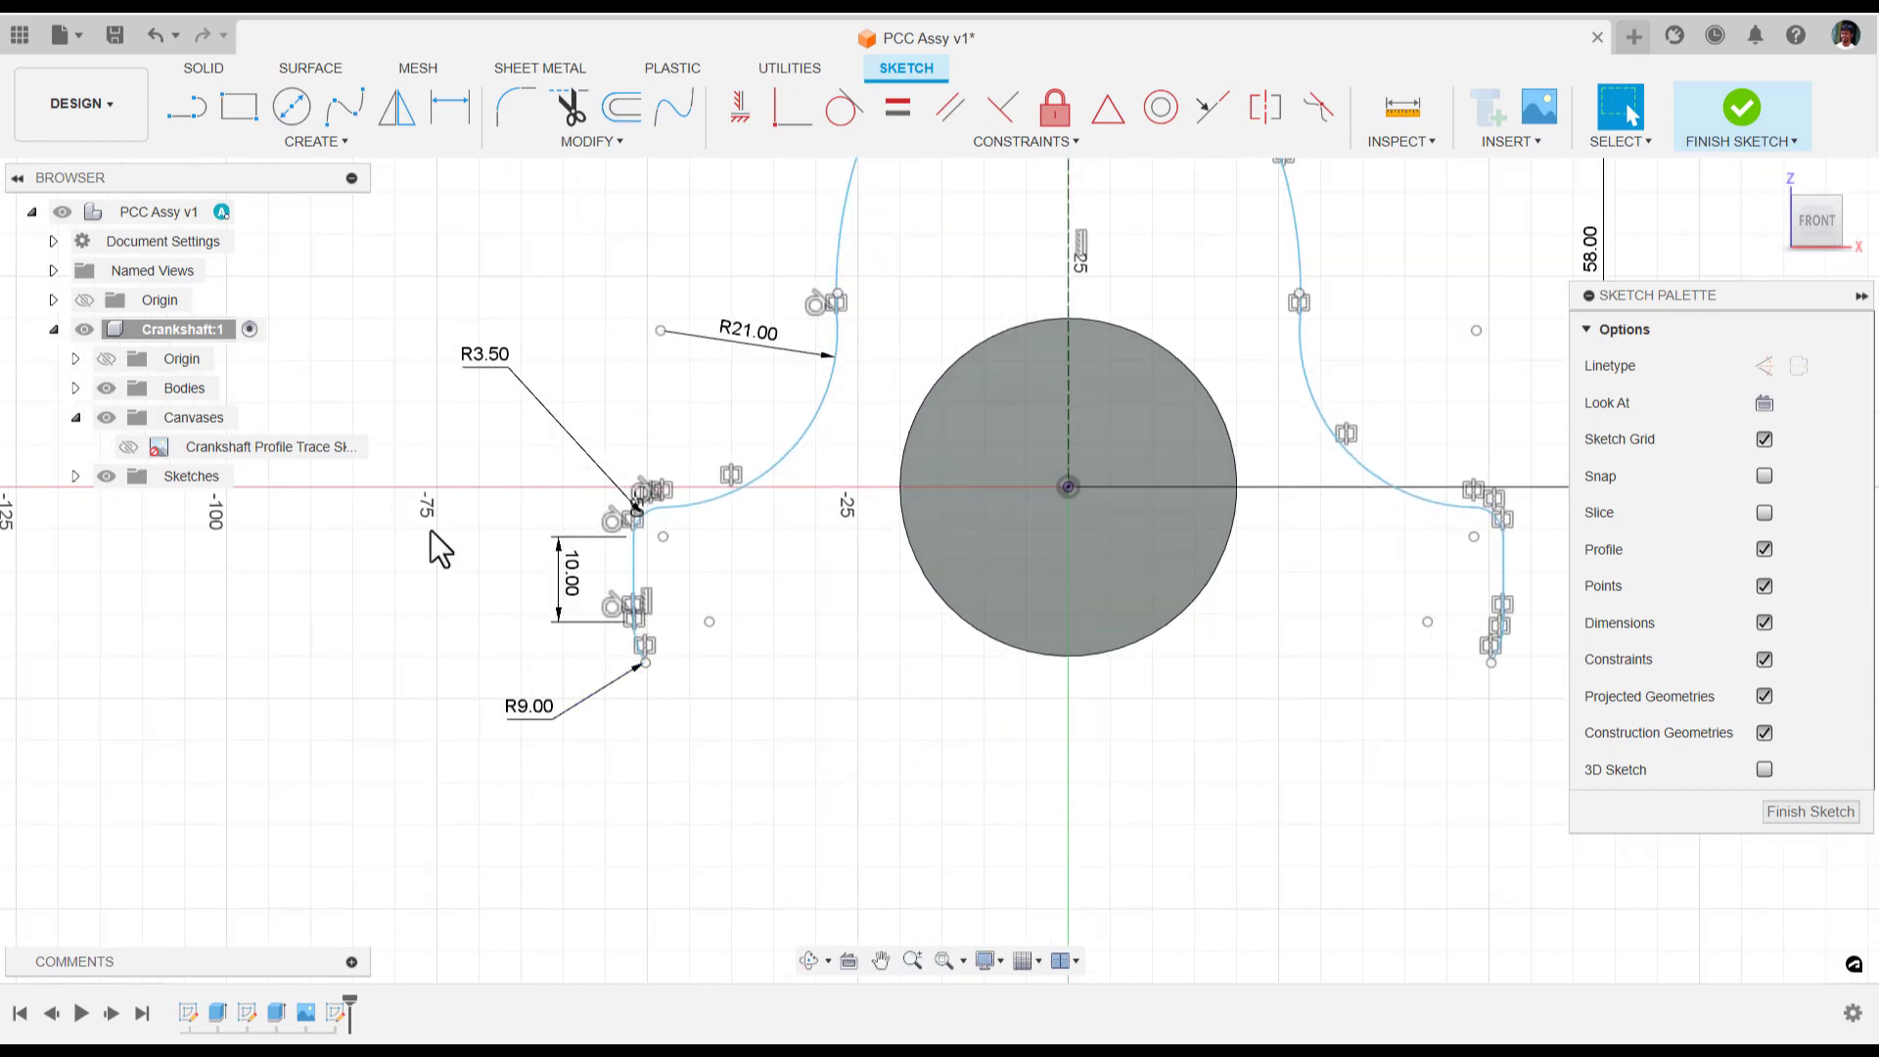
{"action": "left_click", "coordinate": [304, 143]}
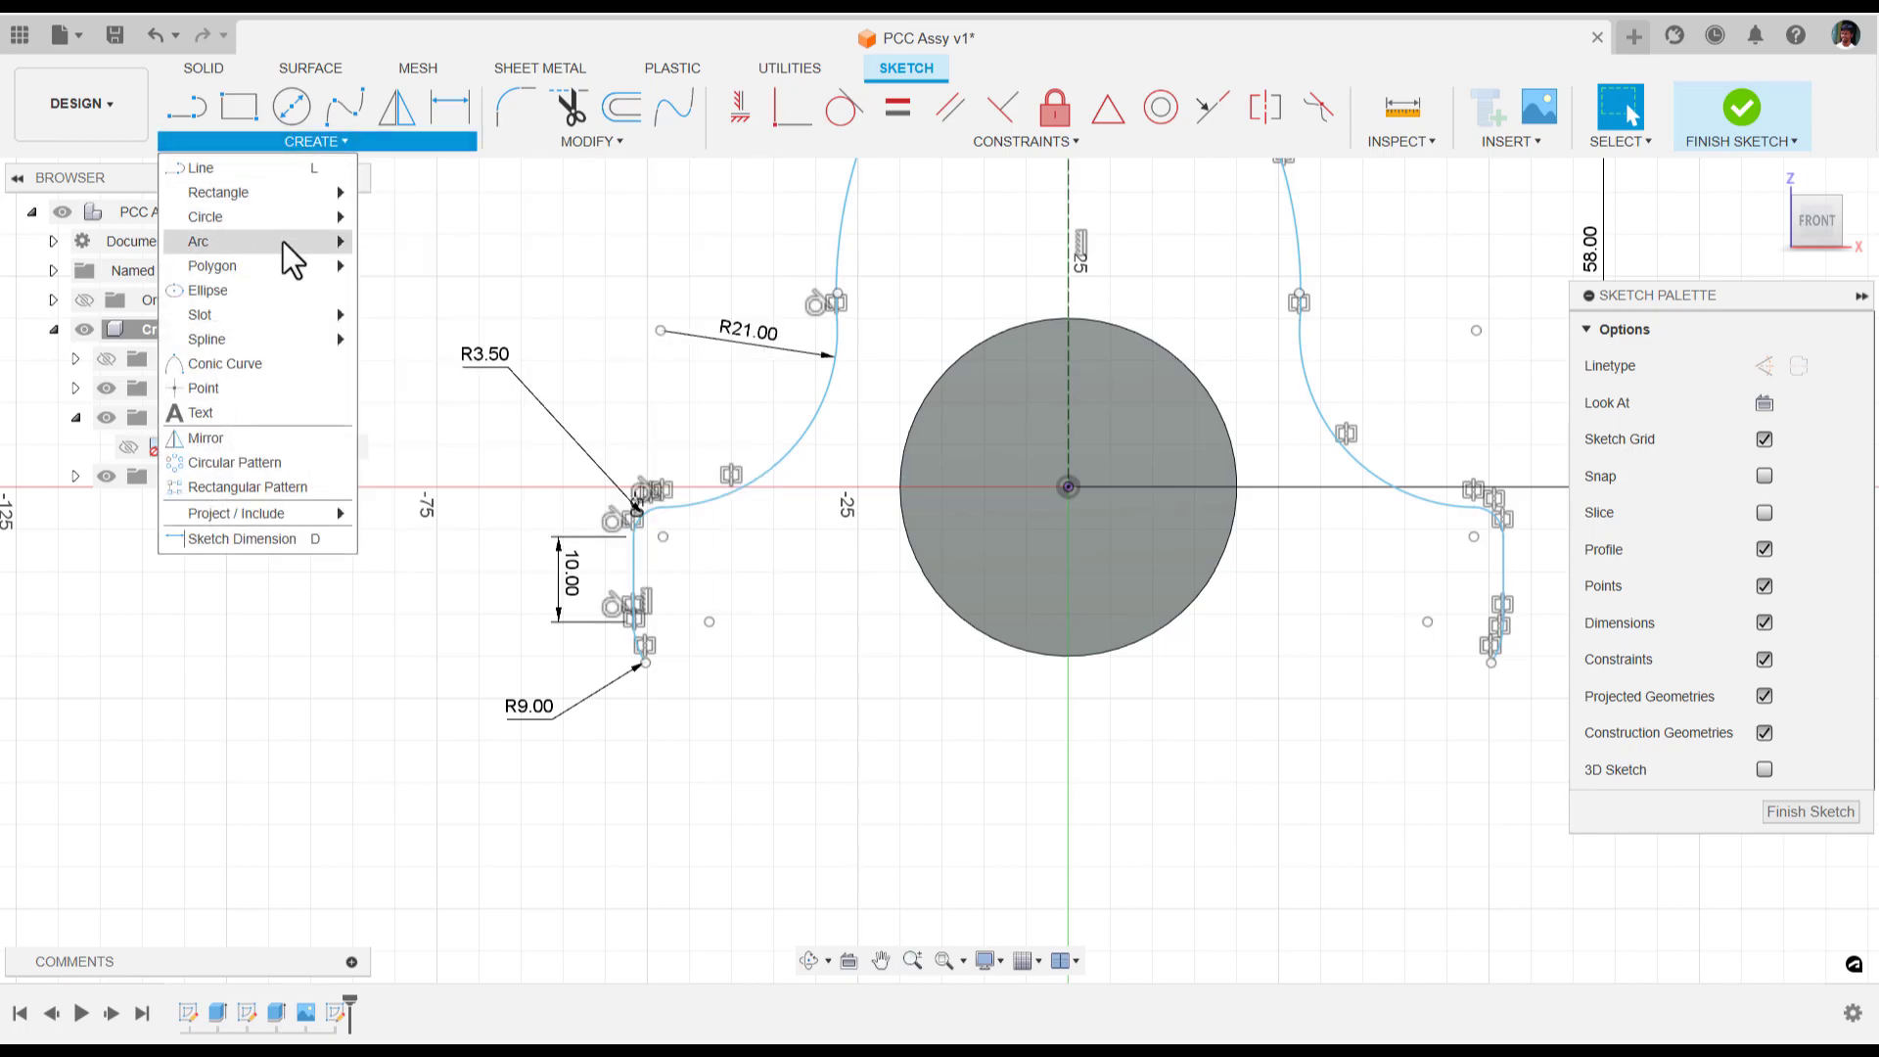
{"action": "mouse_move", "coordinate": [284, 244]}
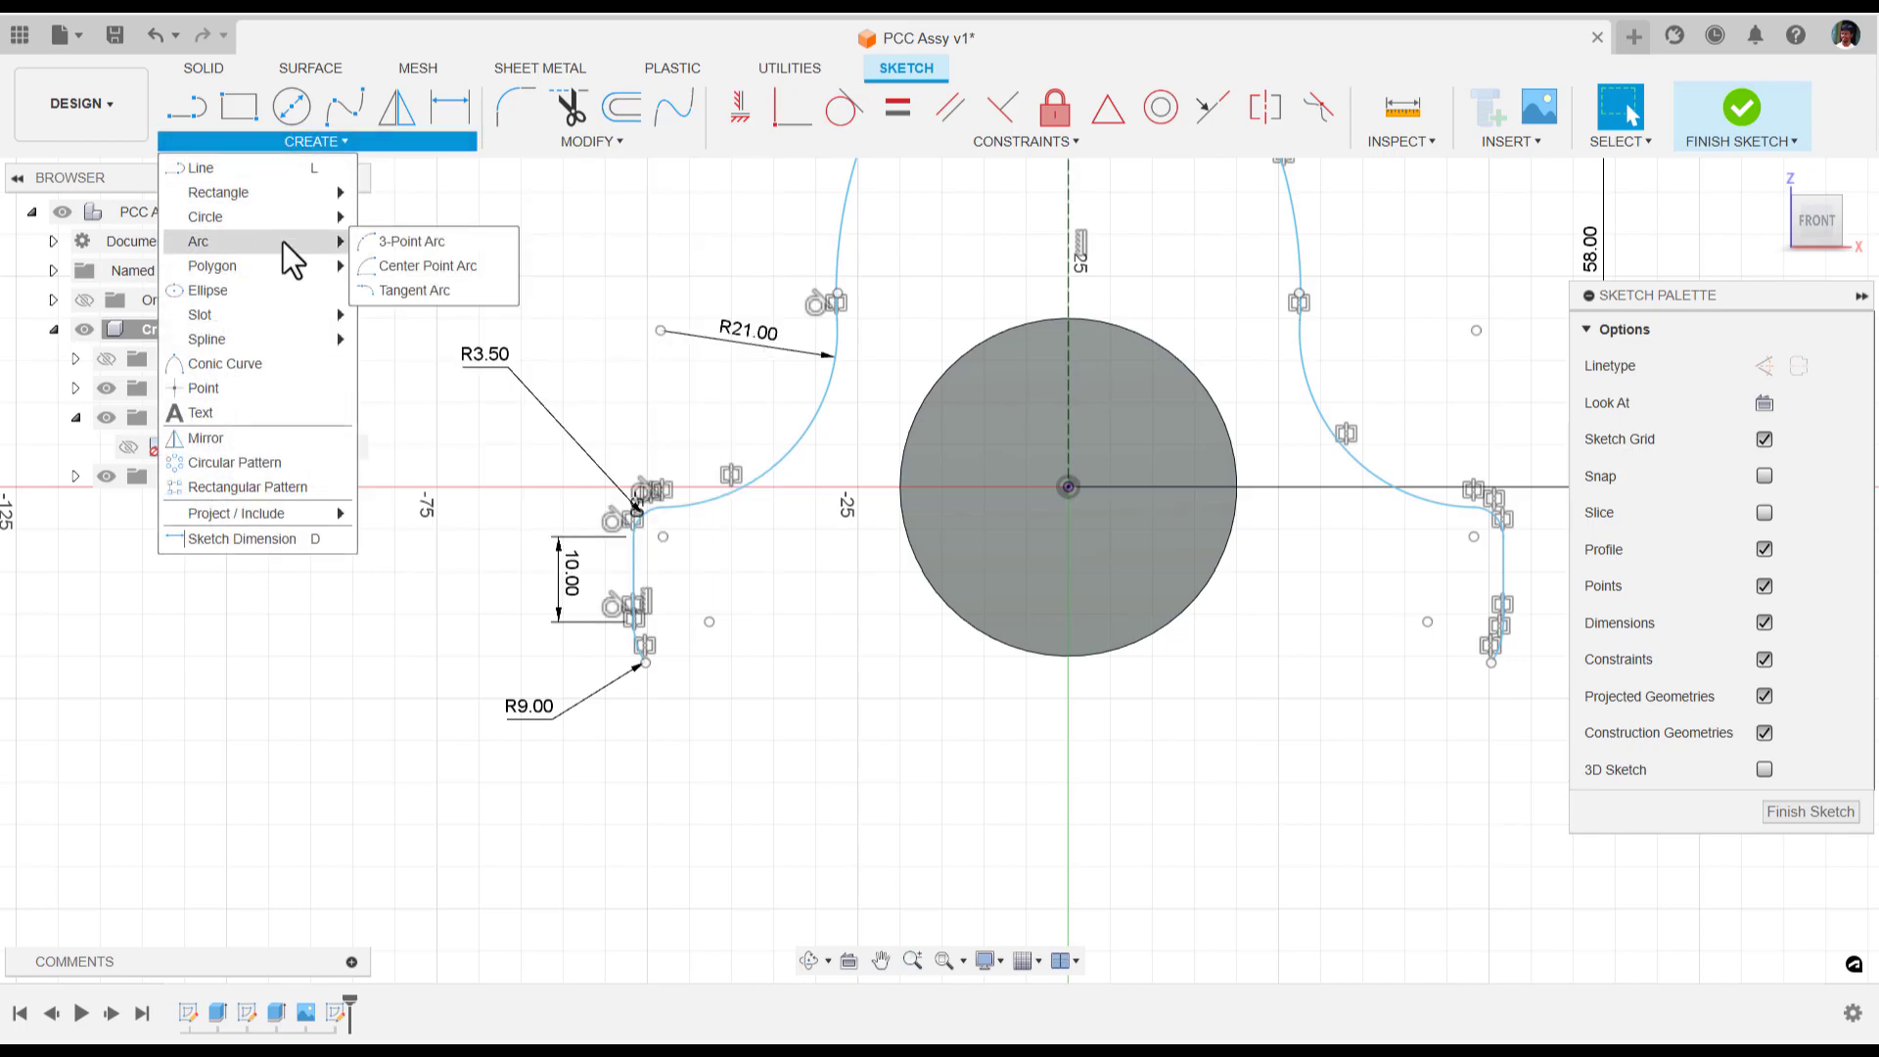
{"action": "left_click", "coordinate": [402, 243]}
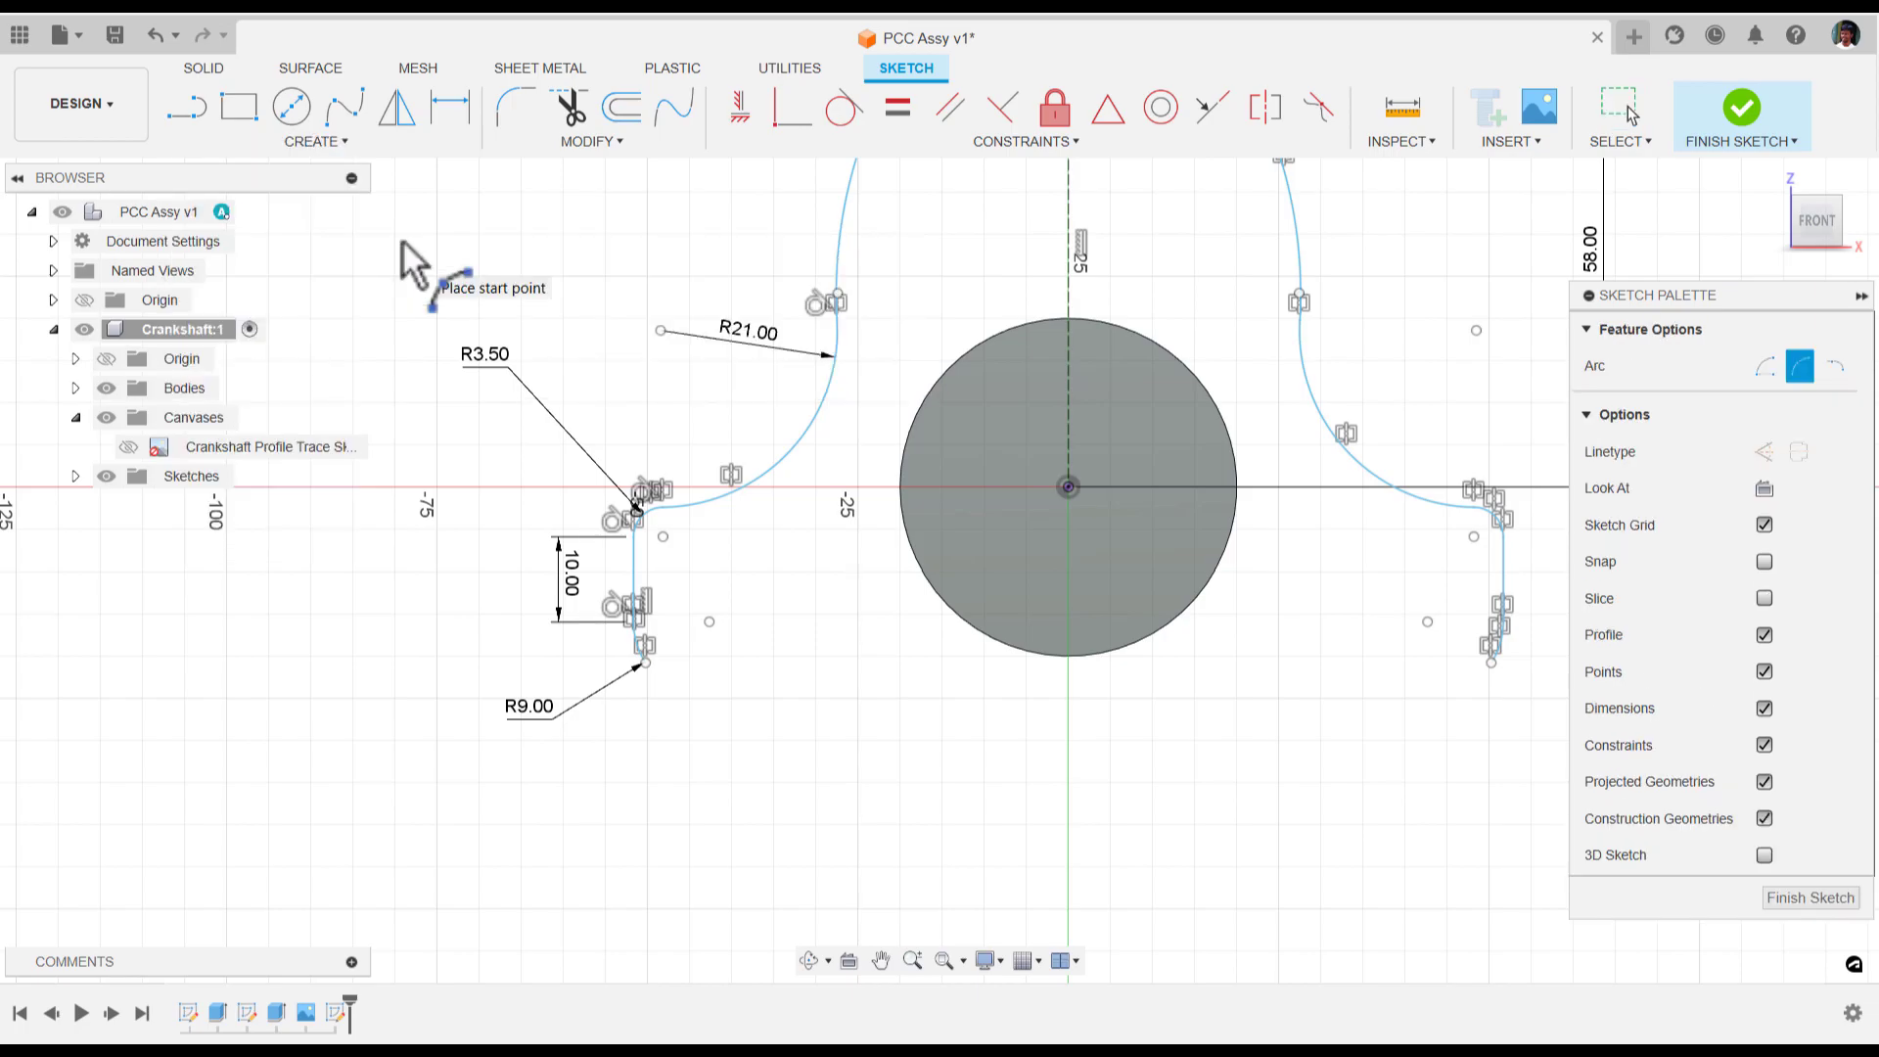
{"action": "scroll", "coordinate": [412, 249], "scroll_direction": "down", "scroll_amount": 2}
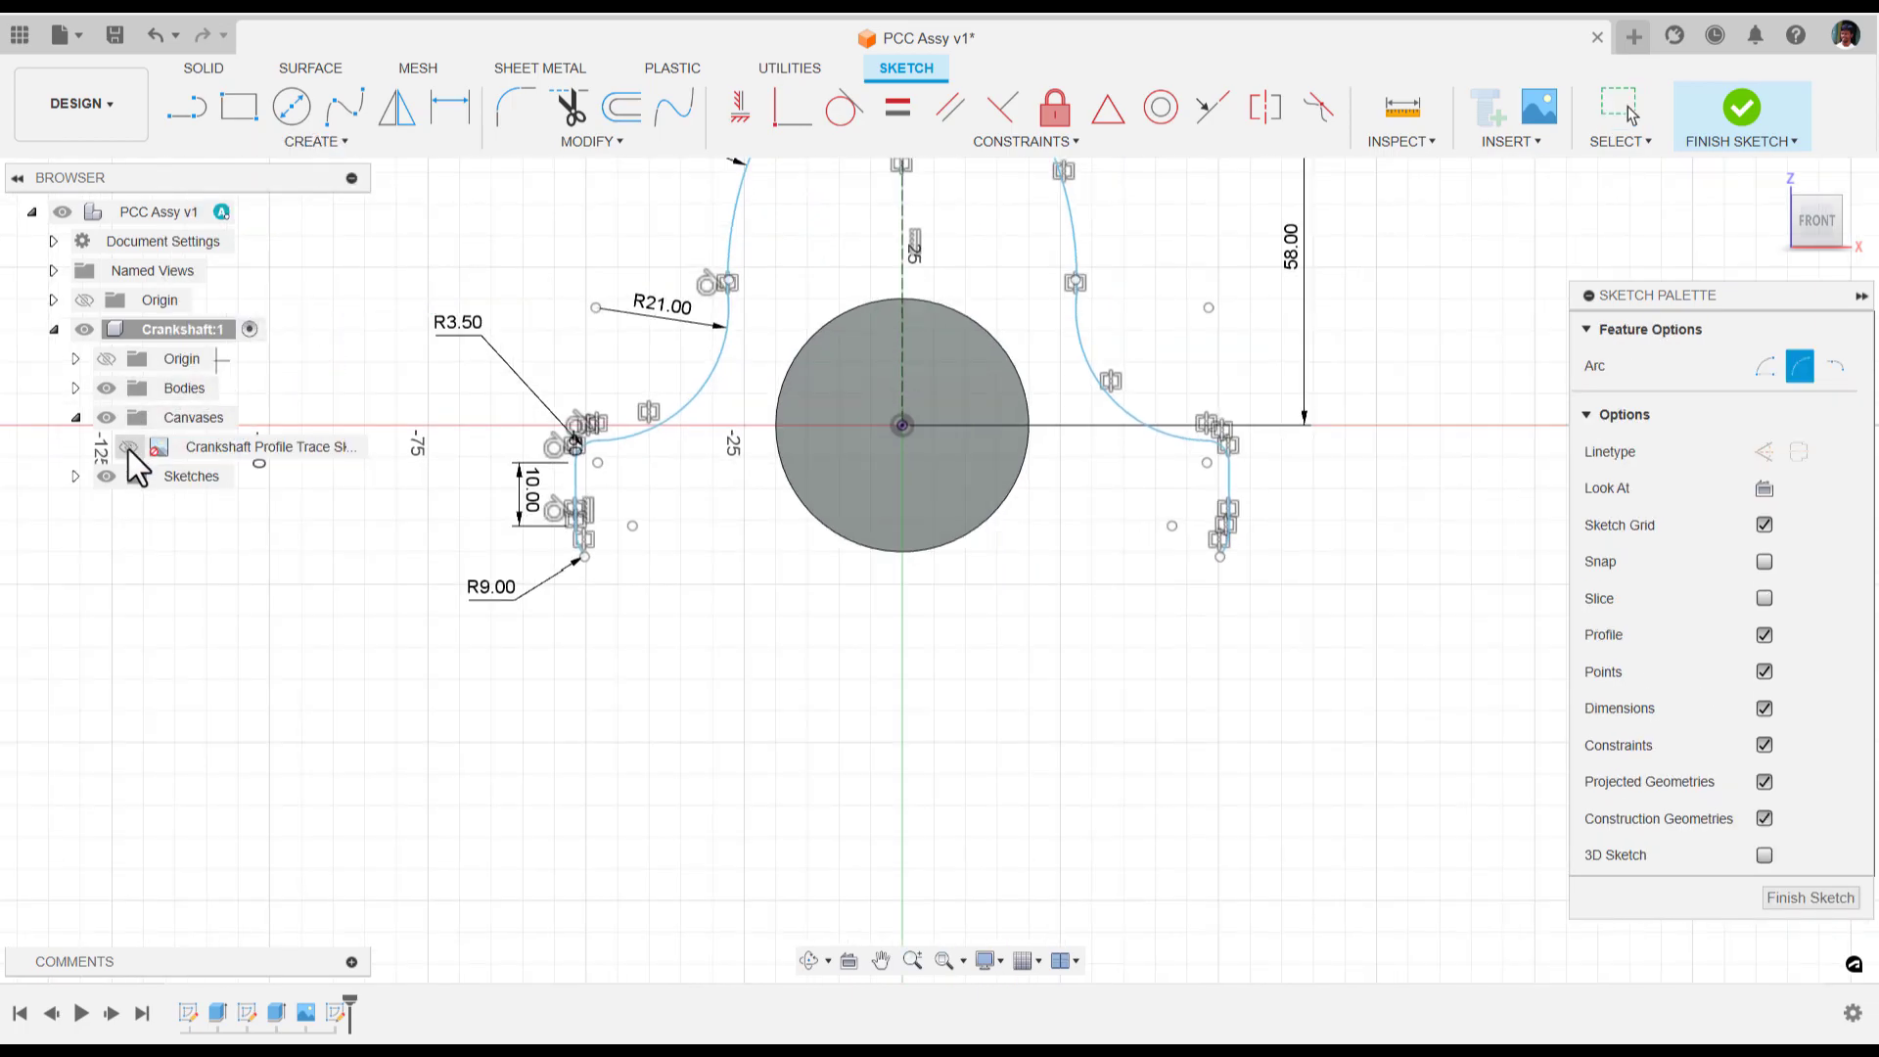
{"action": "left_click", "coordinate": [131, 446]}
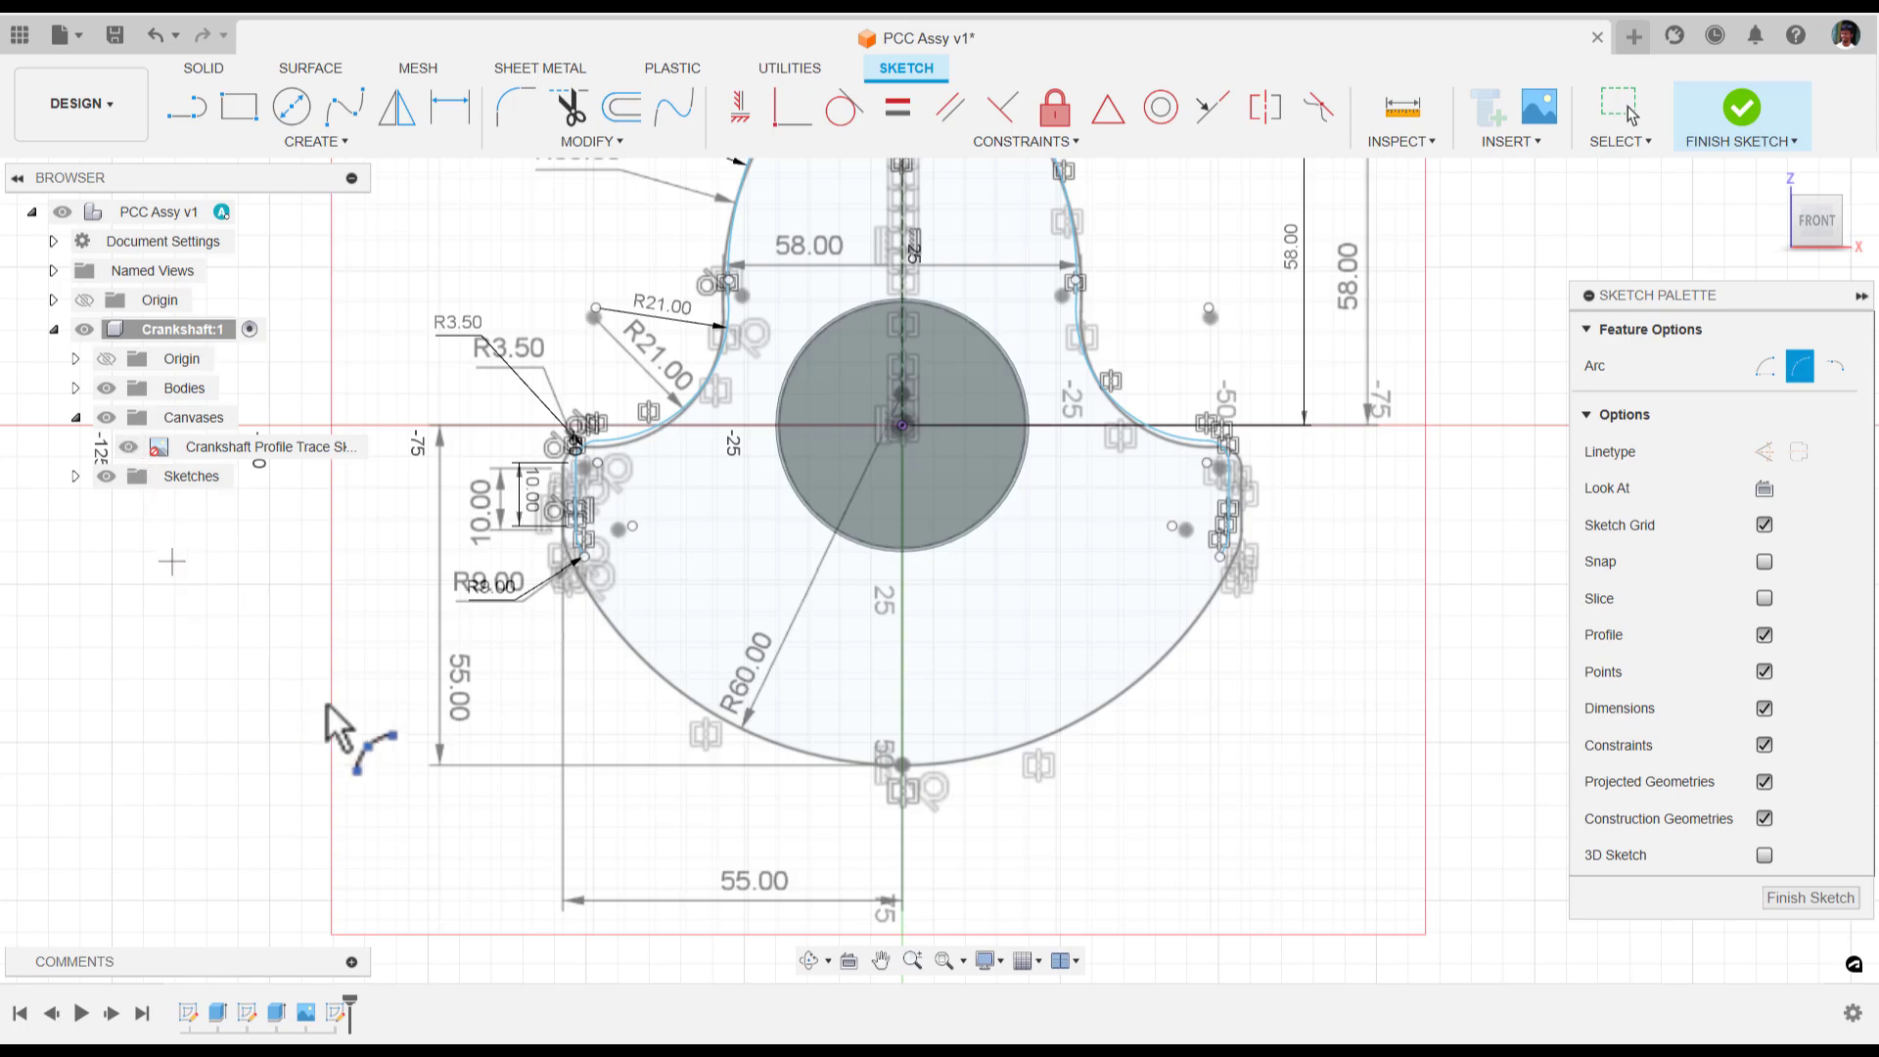
Draw the arc from the profile's left end to its right end through the trace's bottom point
{"action": "left_click", "coordinate": [585, 563]}
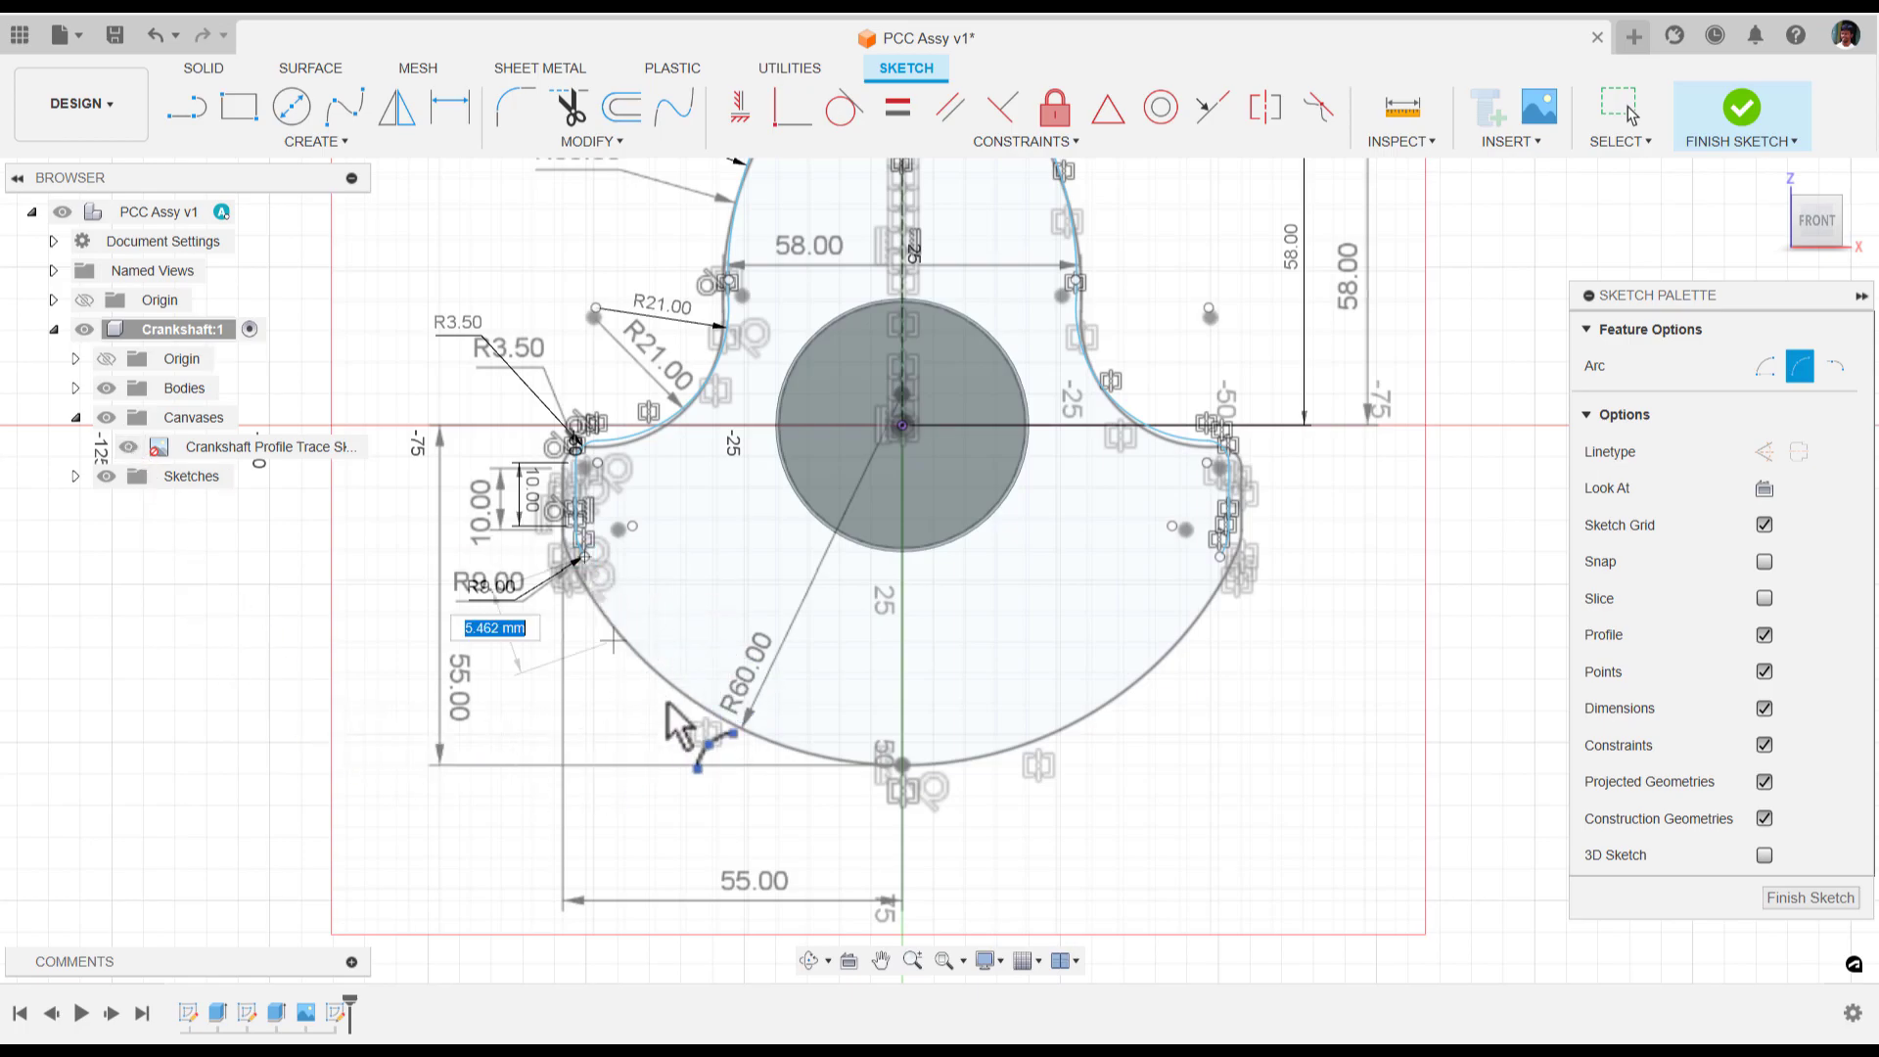
{"action": "left_click", "coordinate": [1220, 559]}
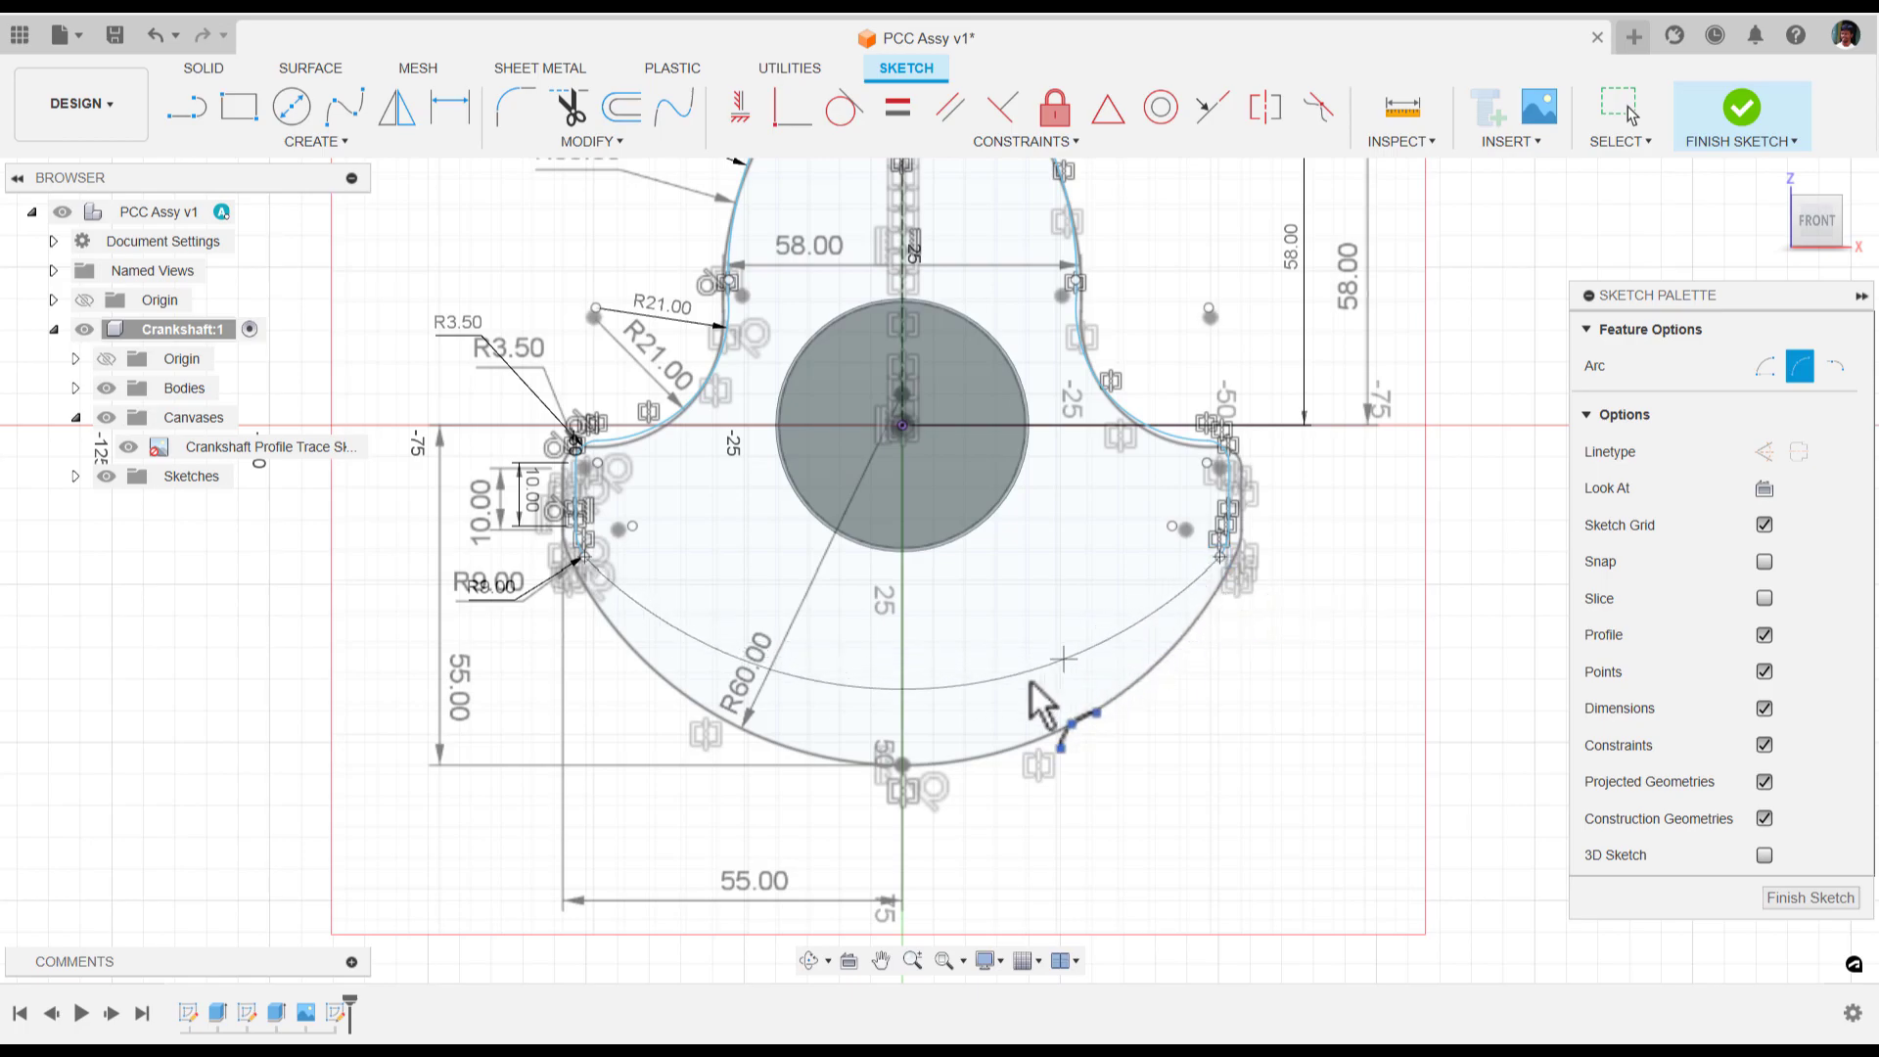
{"action": "left_click", "coordinate": [904, 771]}
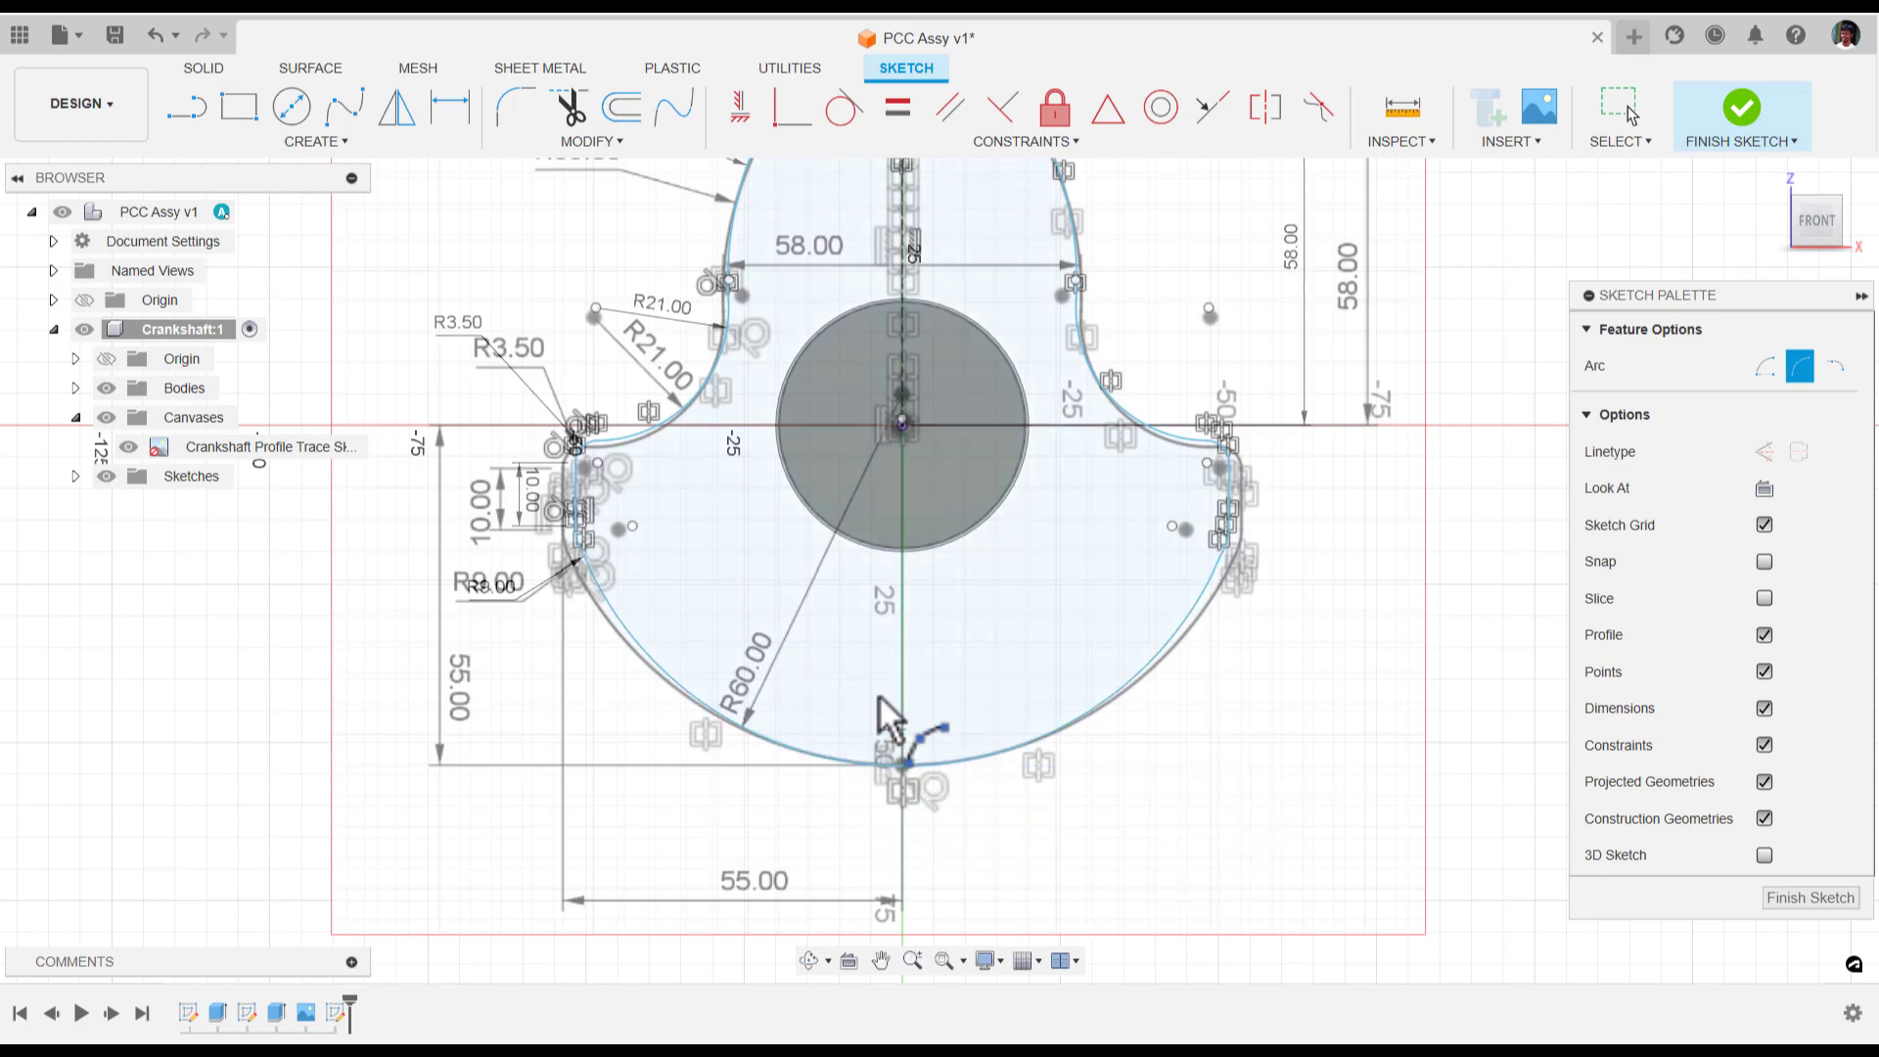
{"action": "middle_click_drag", "start_coordinate": [920, 670], "coordinate": [1023, 663]}
{"action": "scroll", "coordinate": [1007, 734], "scroll_direction": "up", "scroll_amount": 2}
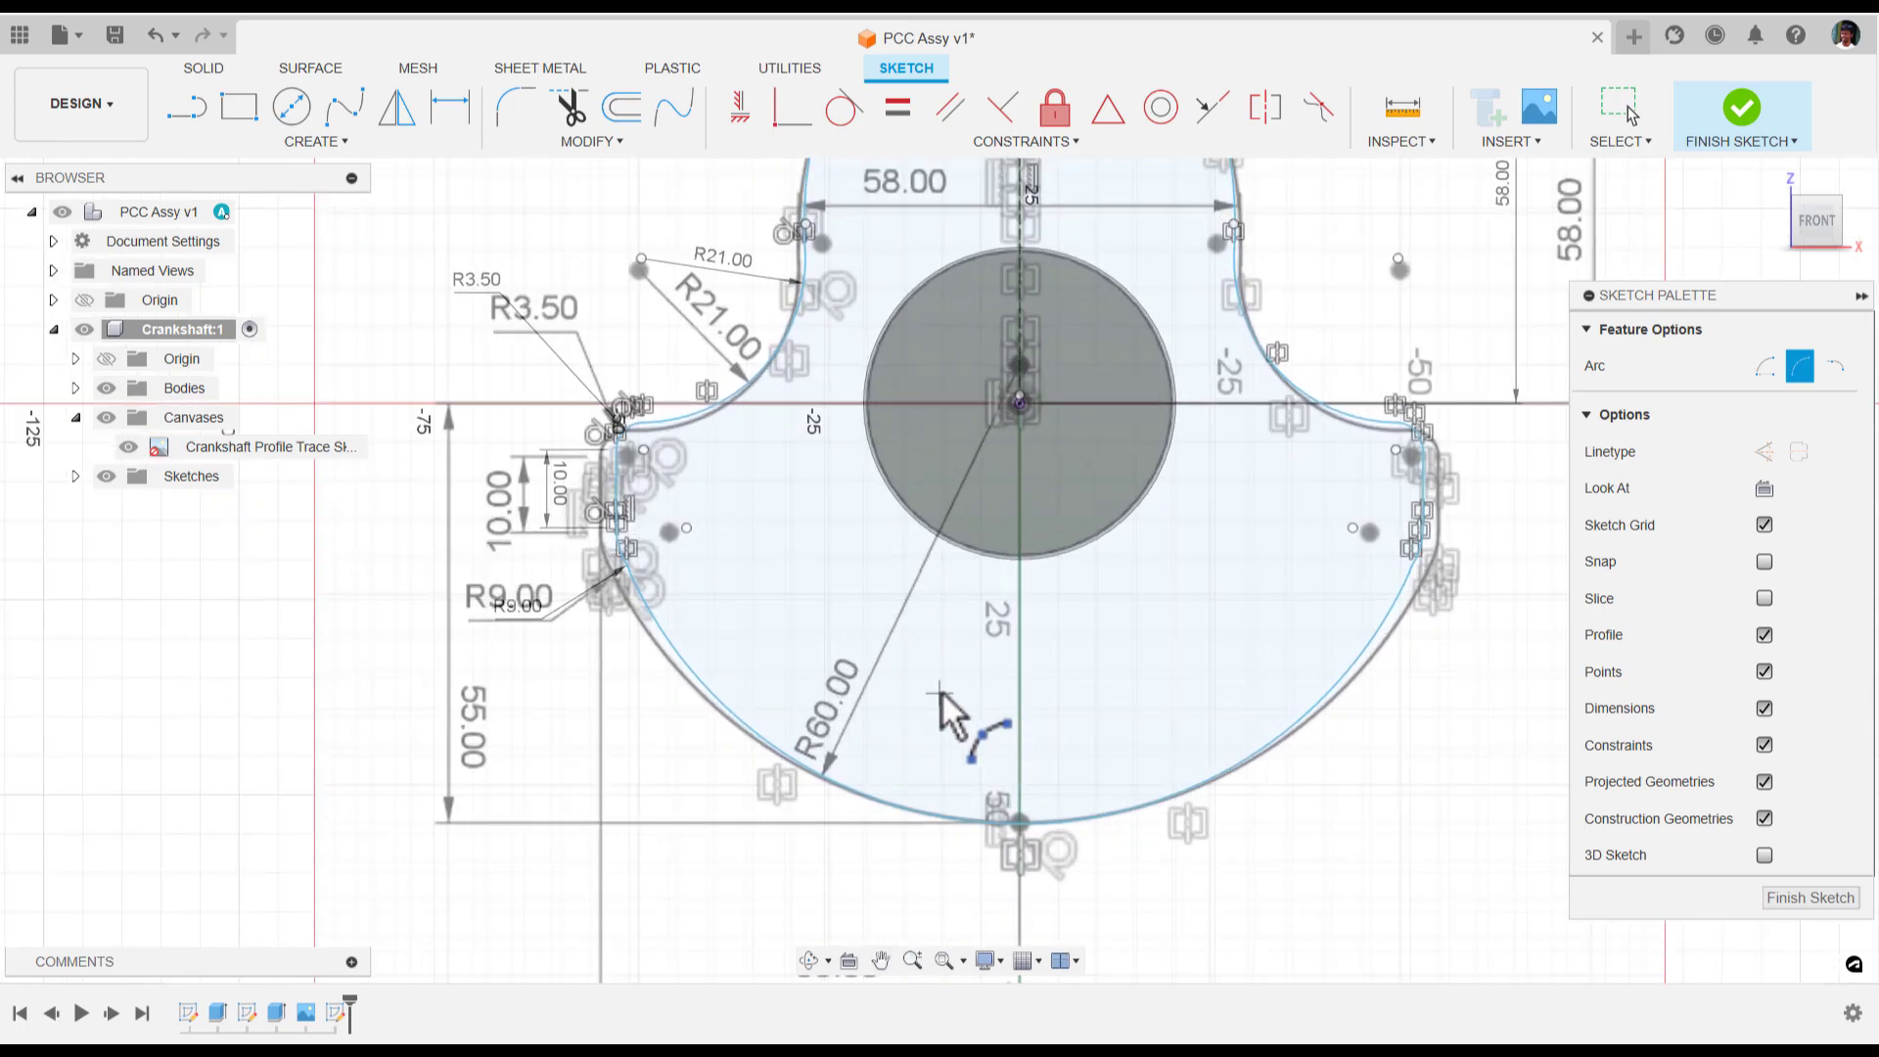
Dimension the large bottom arc at R60 to close the web profile
{"action": "left_click", "coordinate": [450, 106]}
{"action": "left_click", "coordinate": [740, 718]}
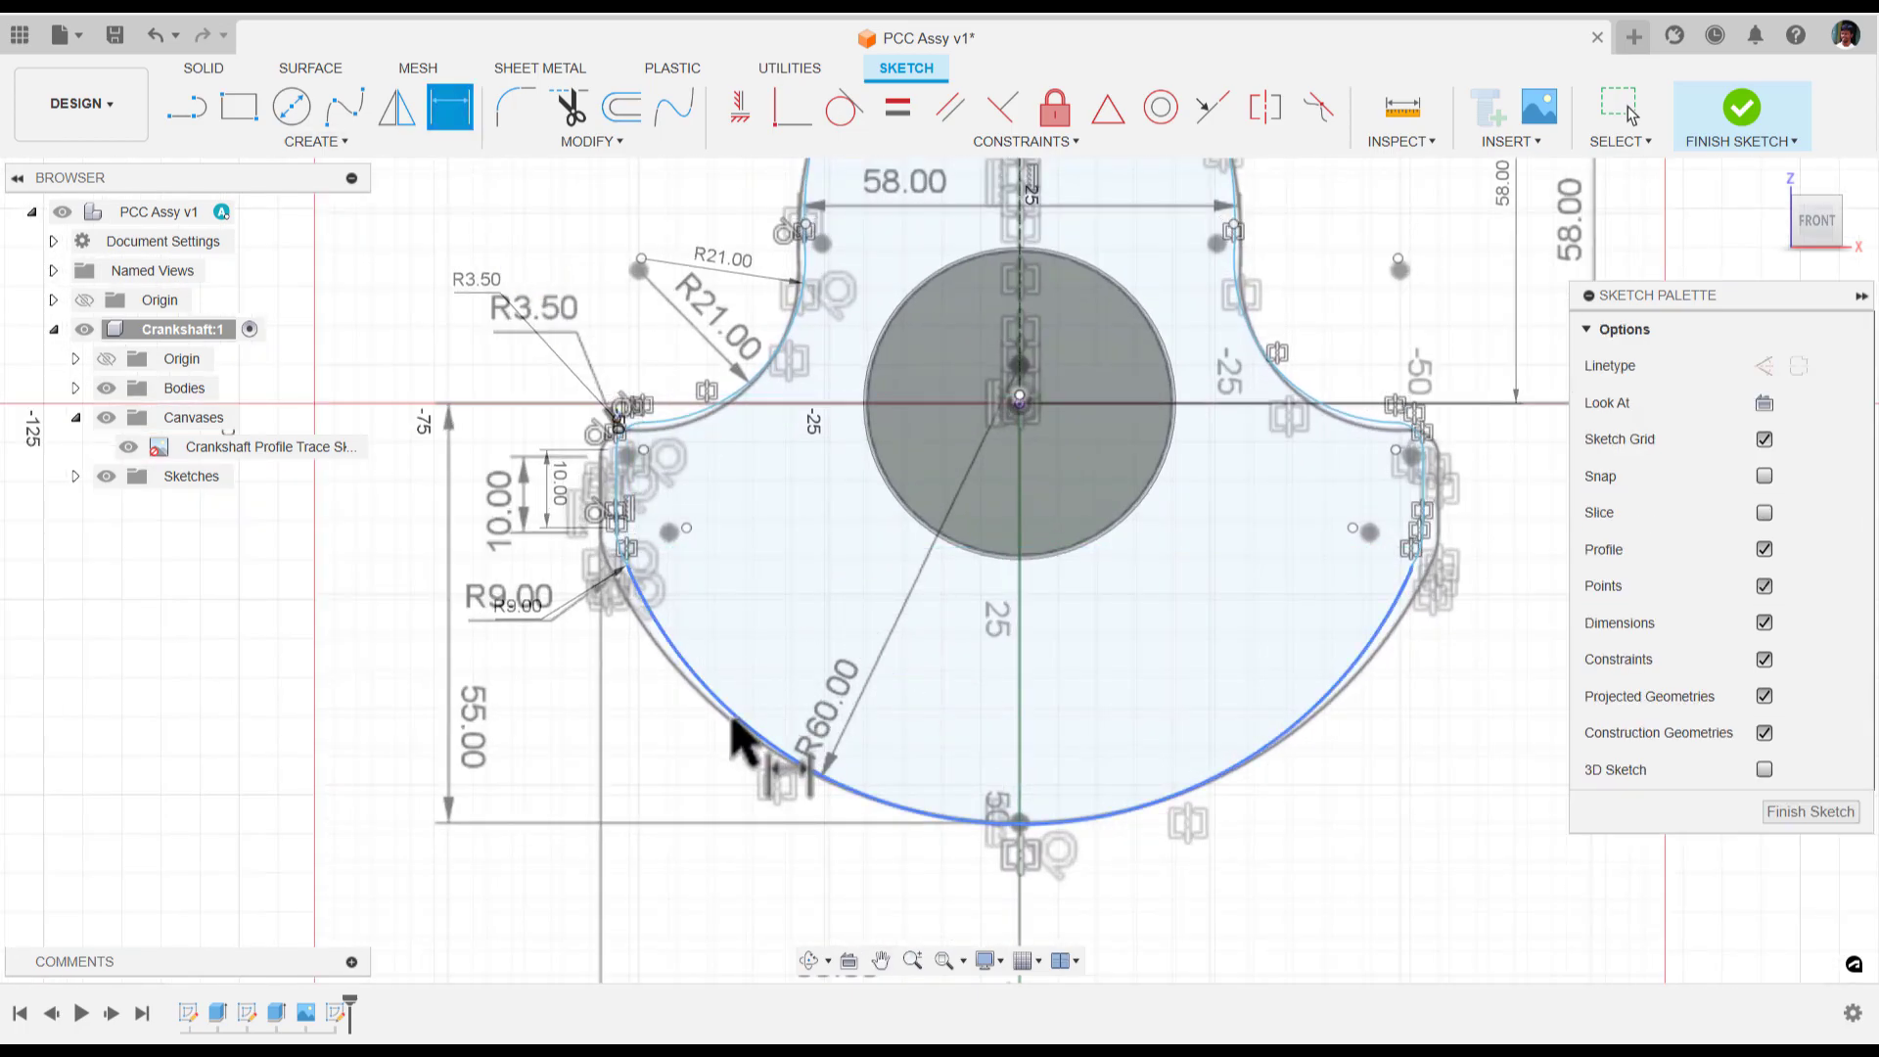
{"action": "left_click", "coordinate": [806, 651]}
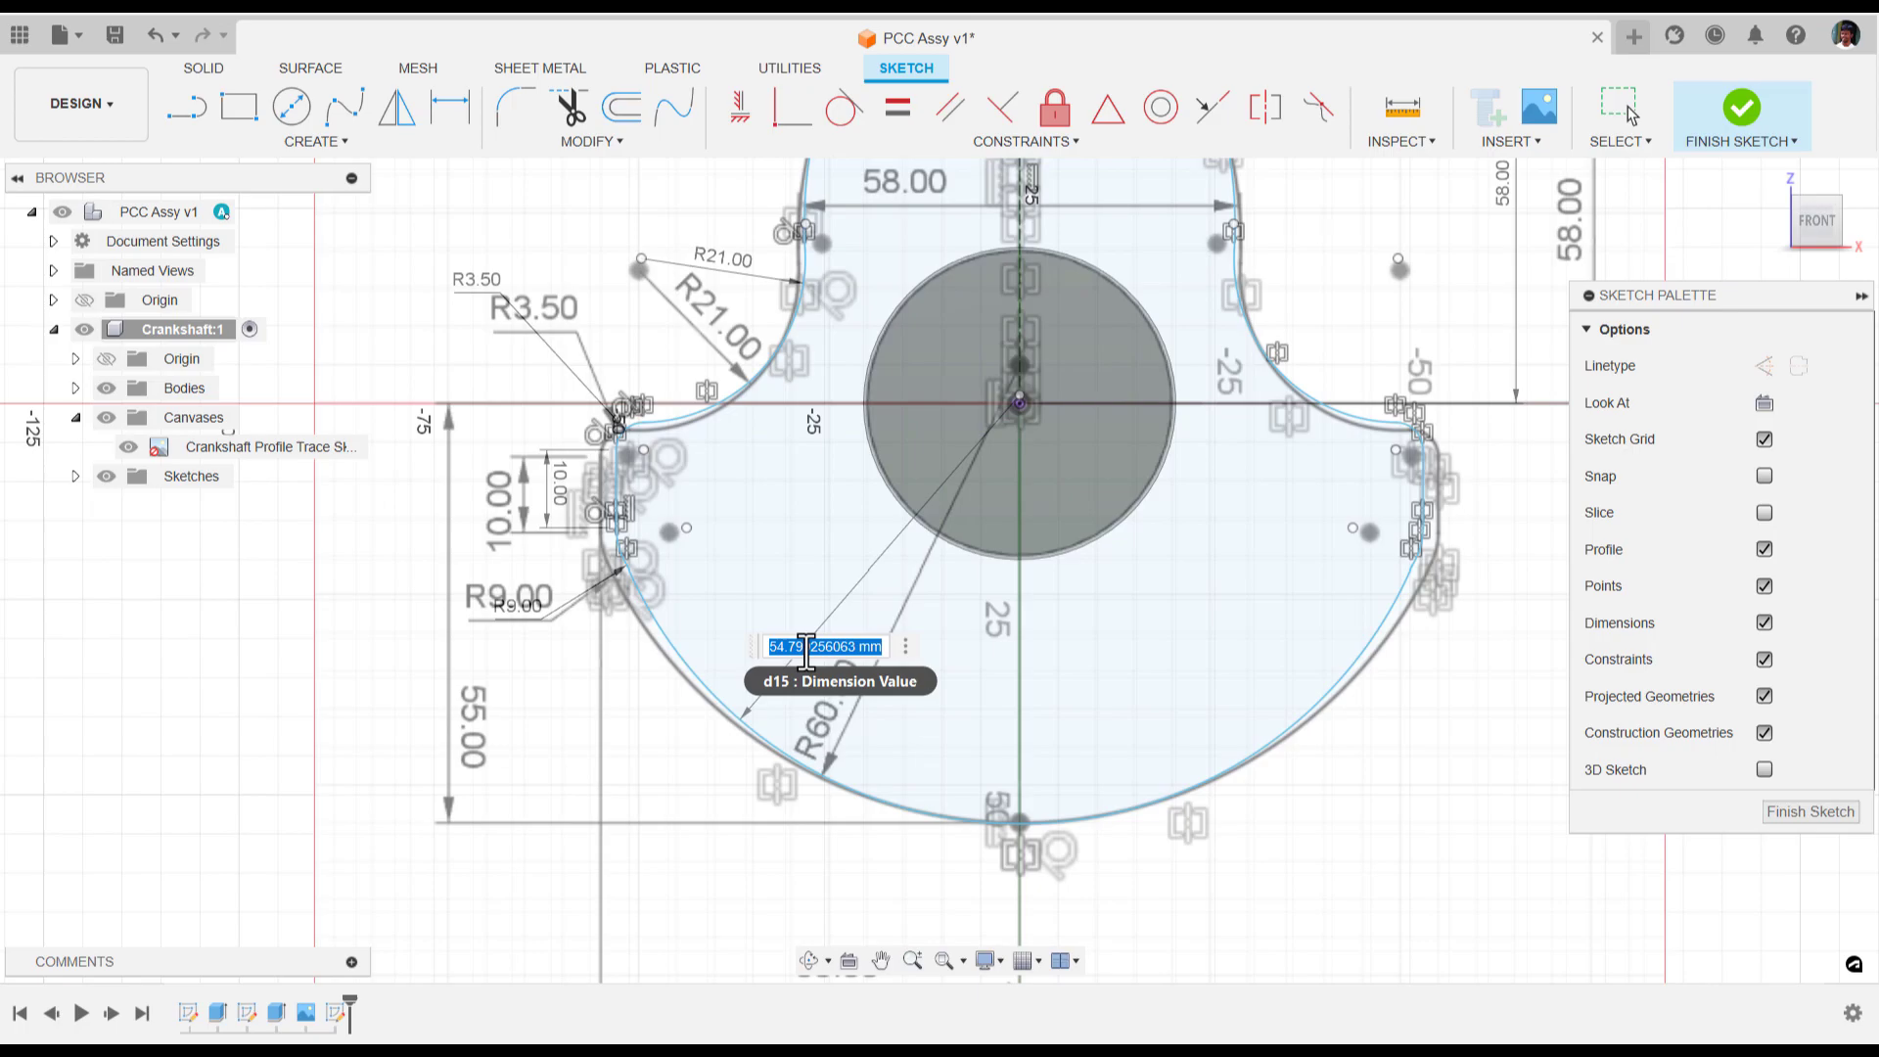
{"action": "type", "text": "60"}
{"action": "key", "text": "Return"}
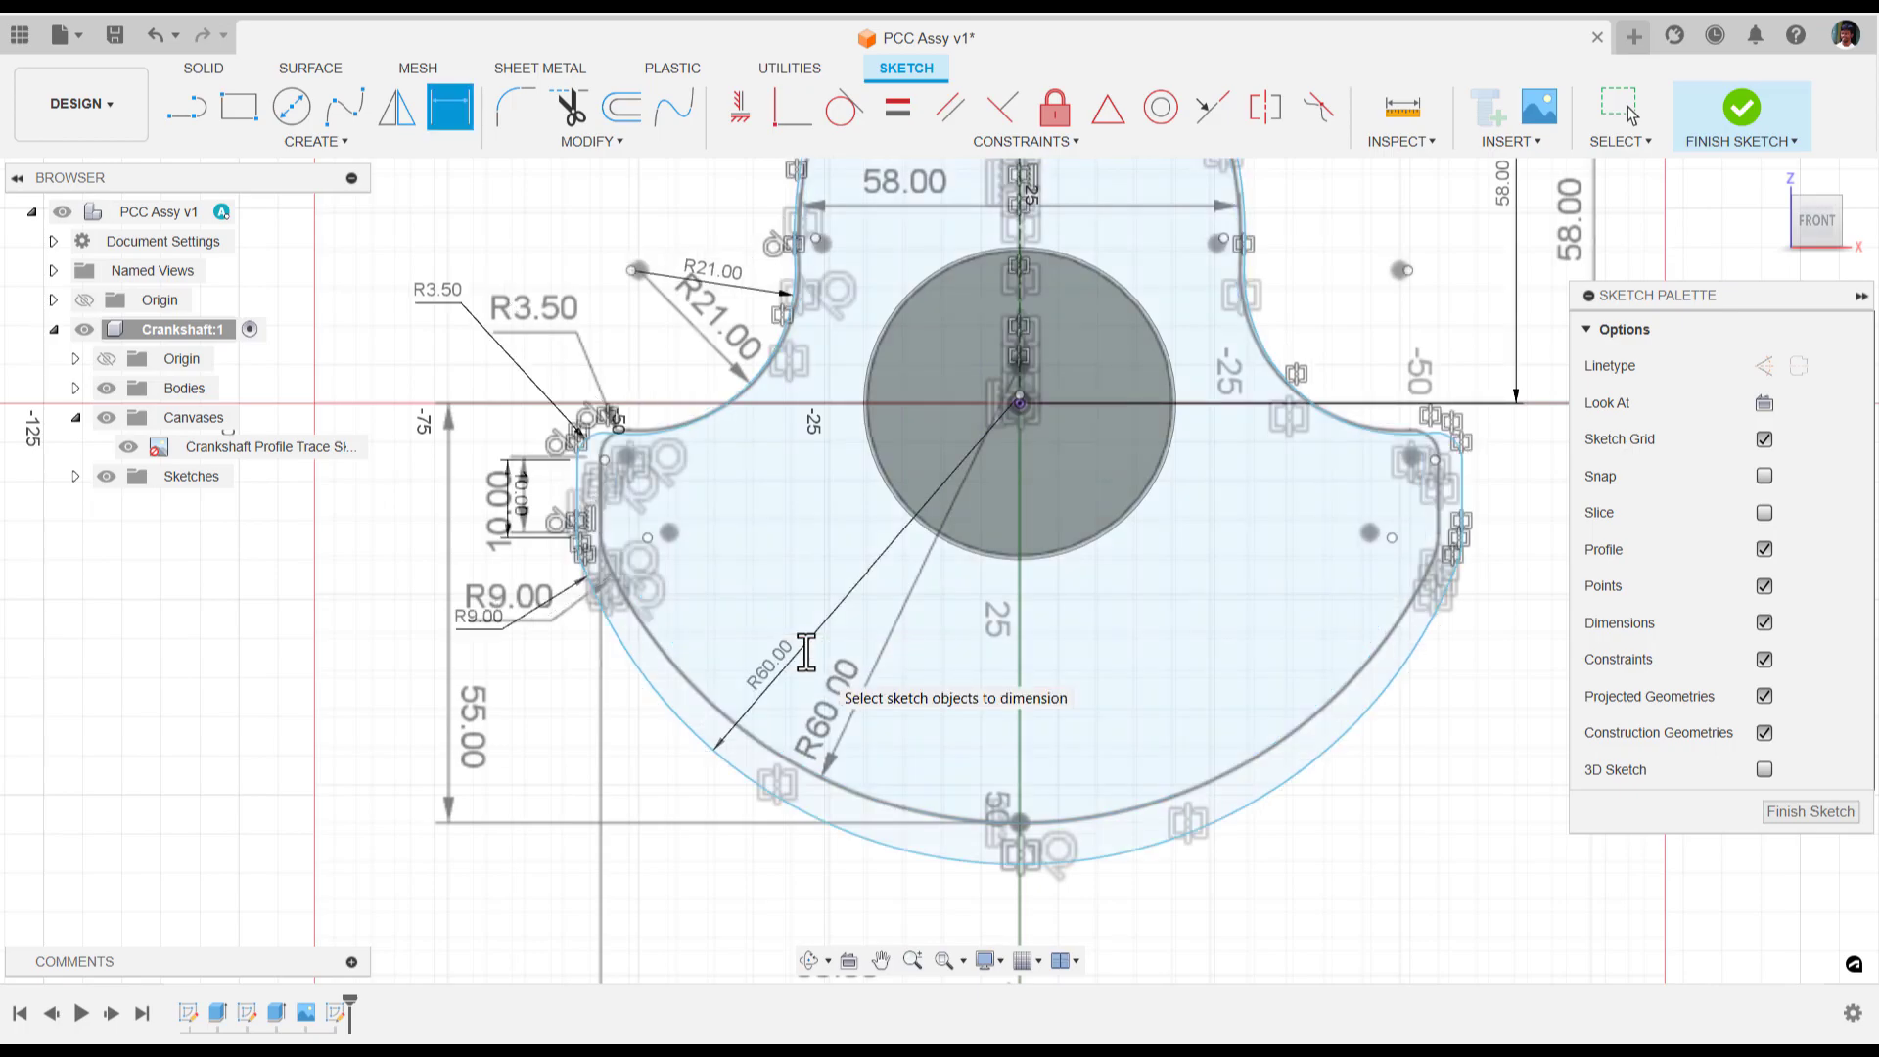
{"action": "scroll", "coordinate": [805, 651], "scroll_direction": "down", "scroll_amount": 1}
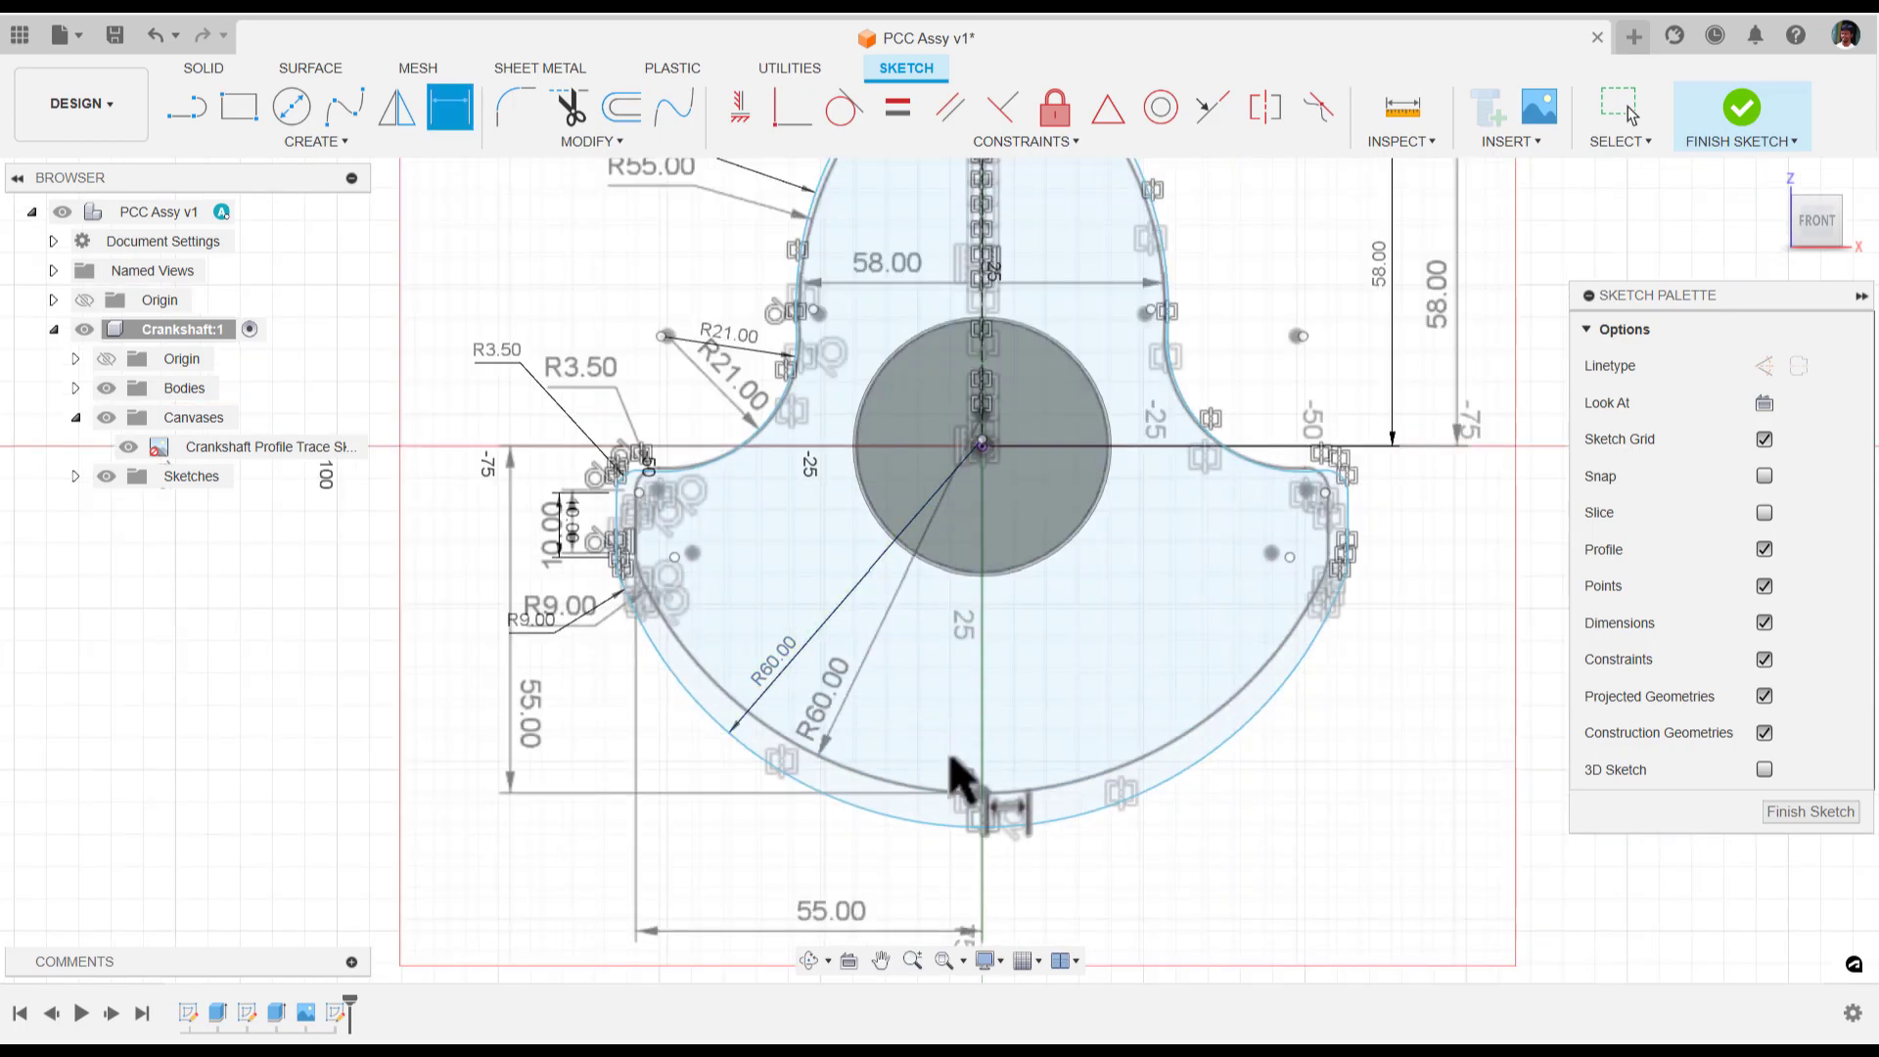
{"action": "scroll", "coordinate": [944, 692], "scroll_direction": "down", "scroll_amount": 1}
{"action": "mouse_move", "coordinate": [944, 692]}
{"action": "middle_mouse_down"}
{"action": "mouse_move", "coordinate": [1082, 621]}
{"action": "mouse_move", "coordinate": [1100, 587]}
{"action": "middle_mouse_up"}
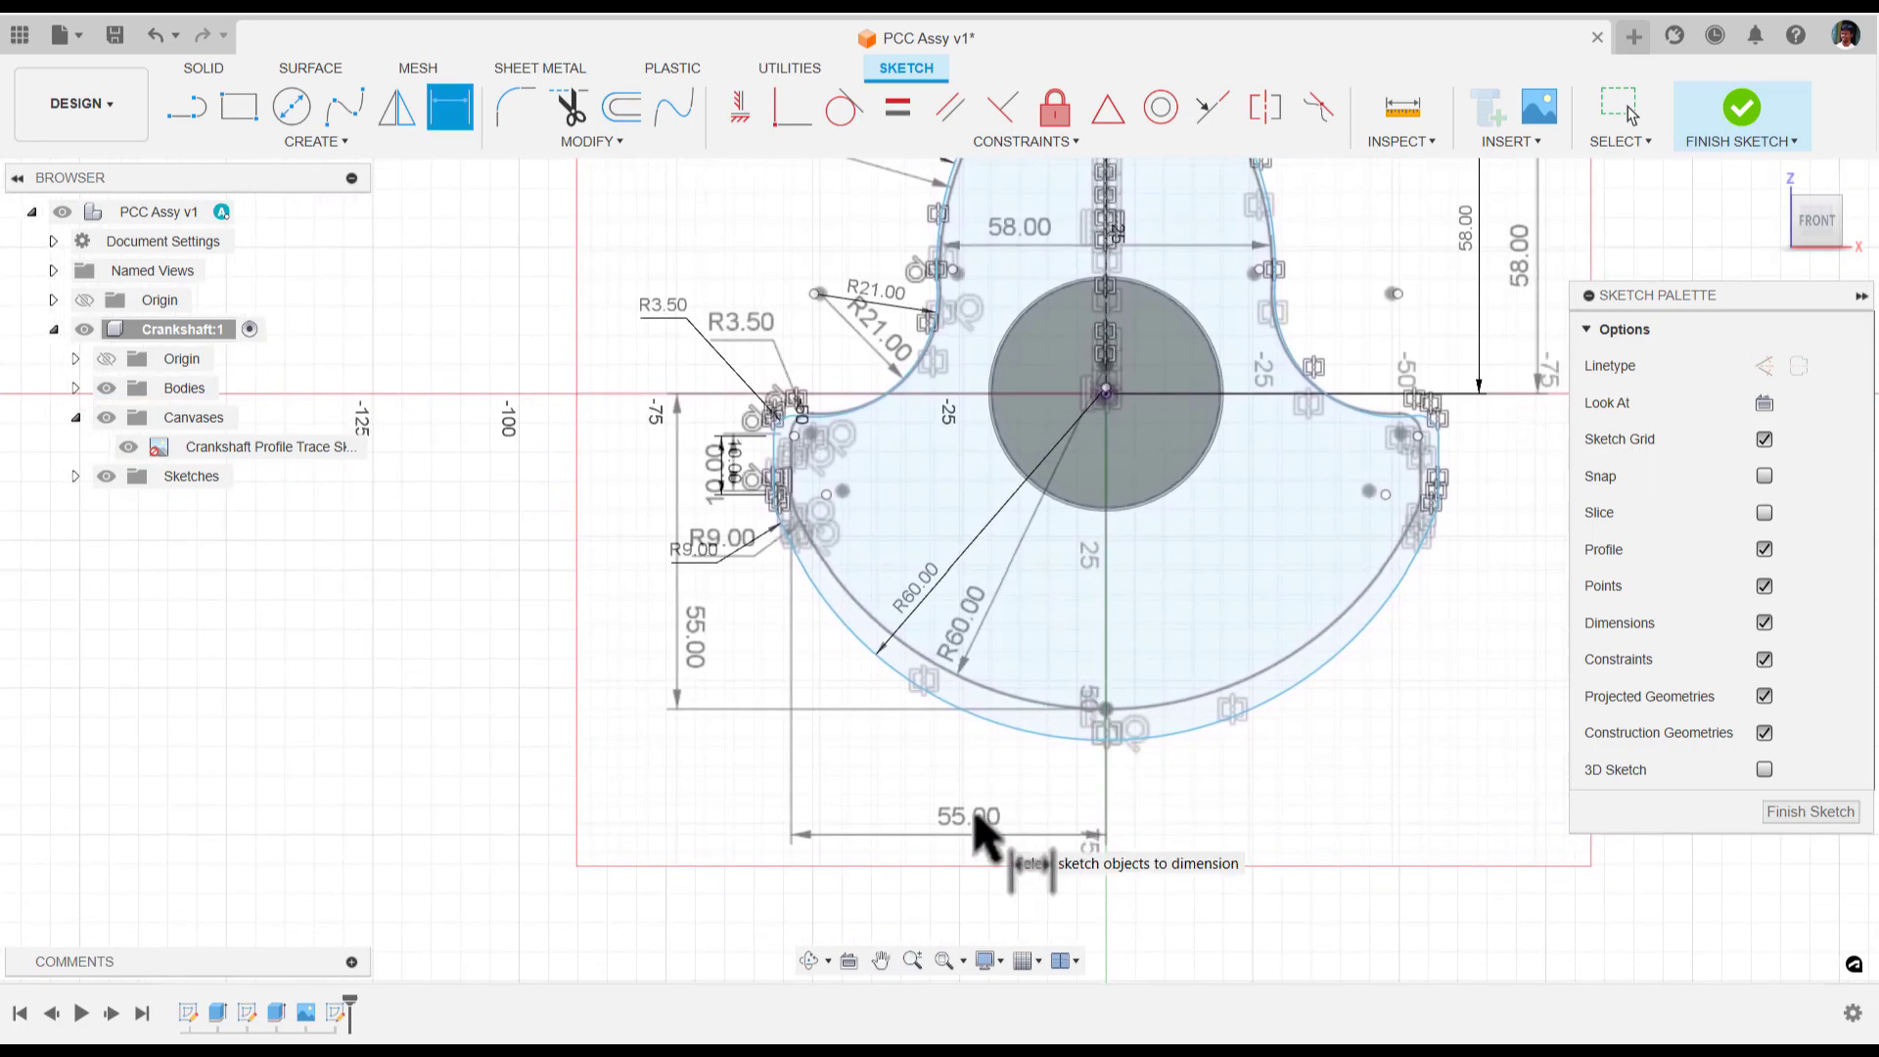
{"action": "middle_click_drag", "start_coordinate": [990, 839], "coordinate": [915, 822]}
{"action": "key", "text": "d"}
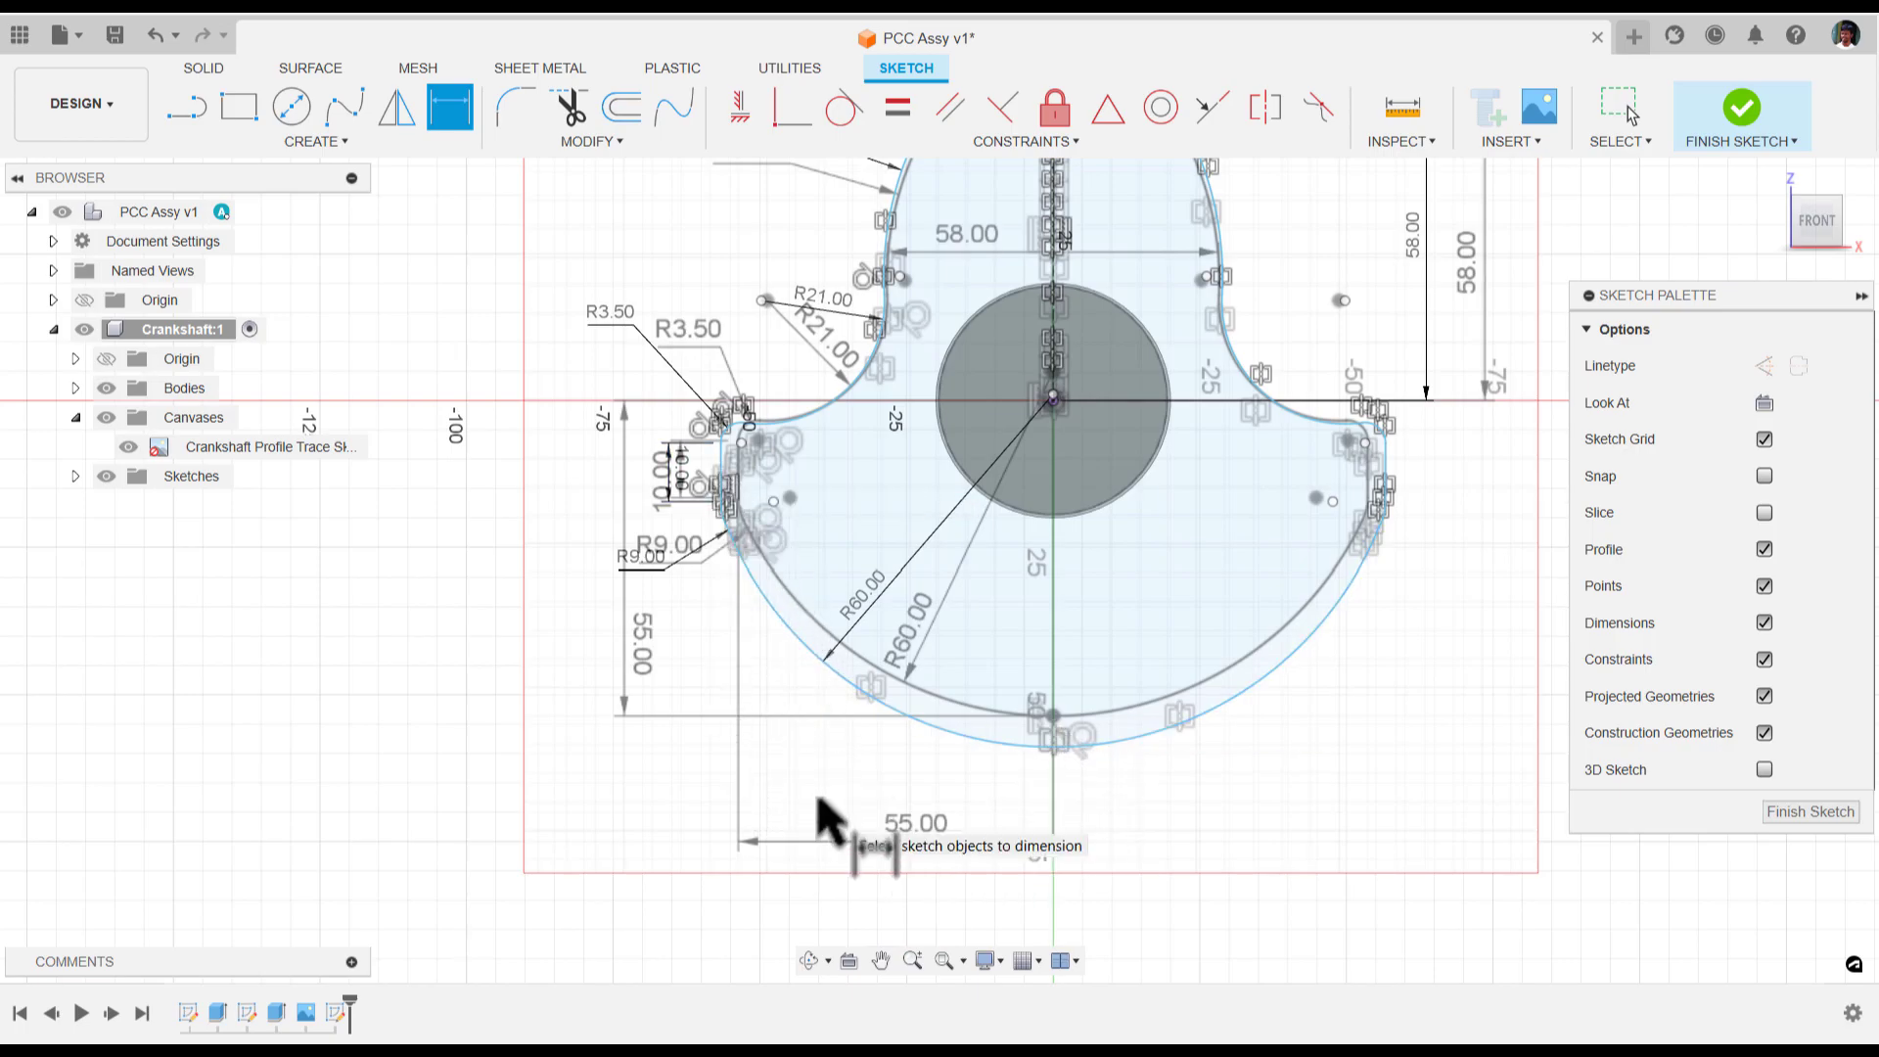
Place a sketch point at the bottom of the outer R60 arc
{"action": "left_click", "coordinate": [338, 143]}
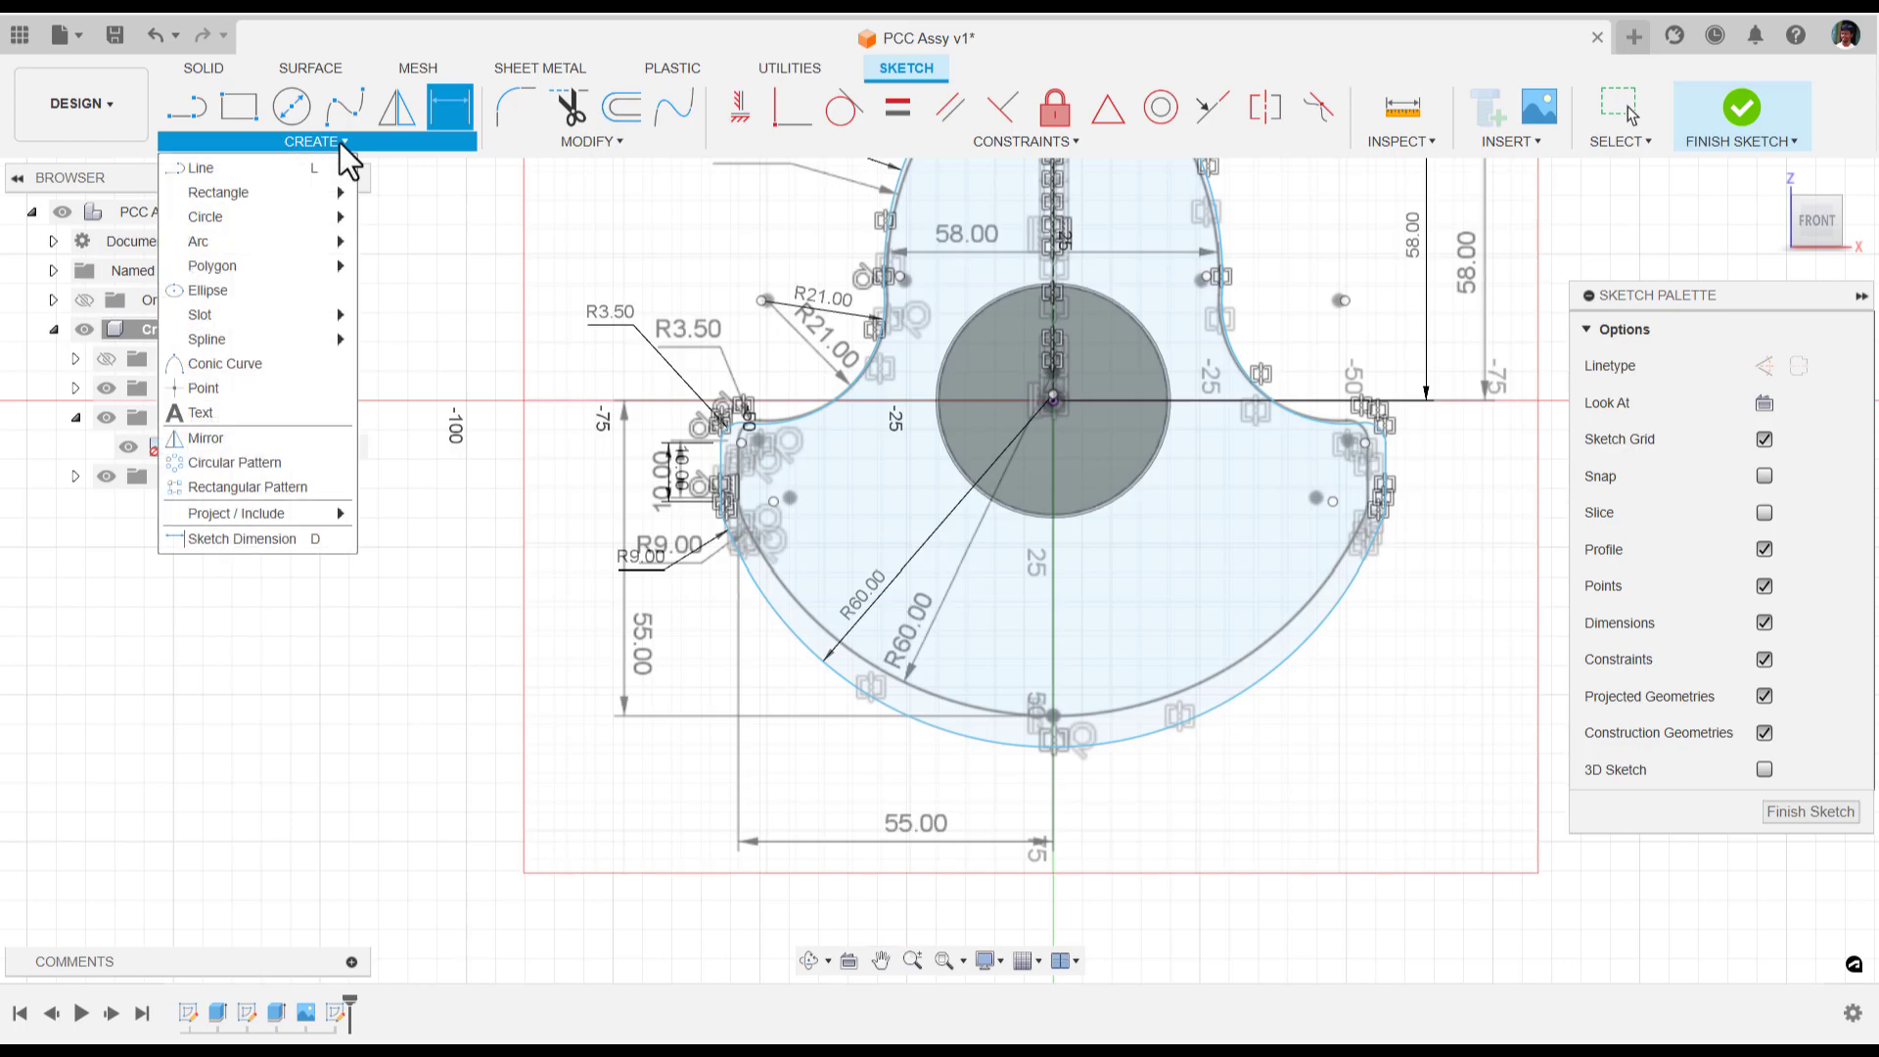
{"action": "left_click", "coordinate": [212, 385]}
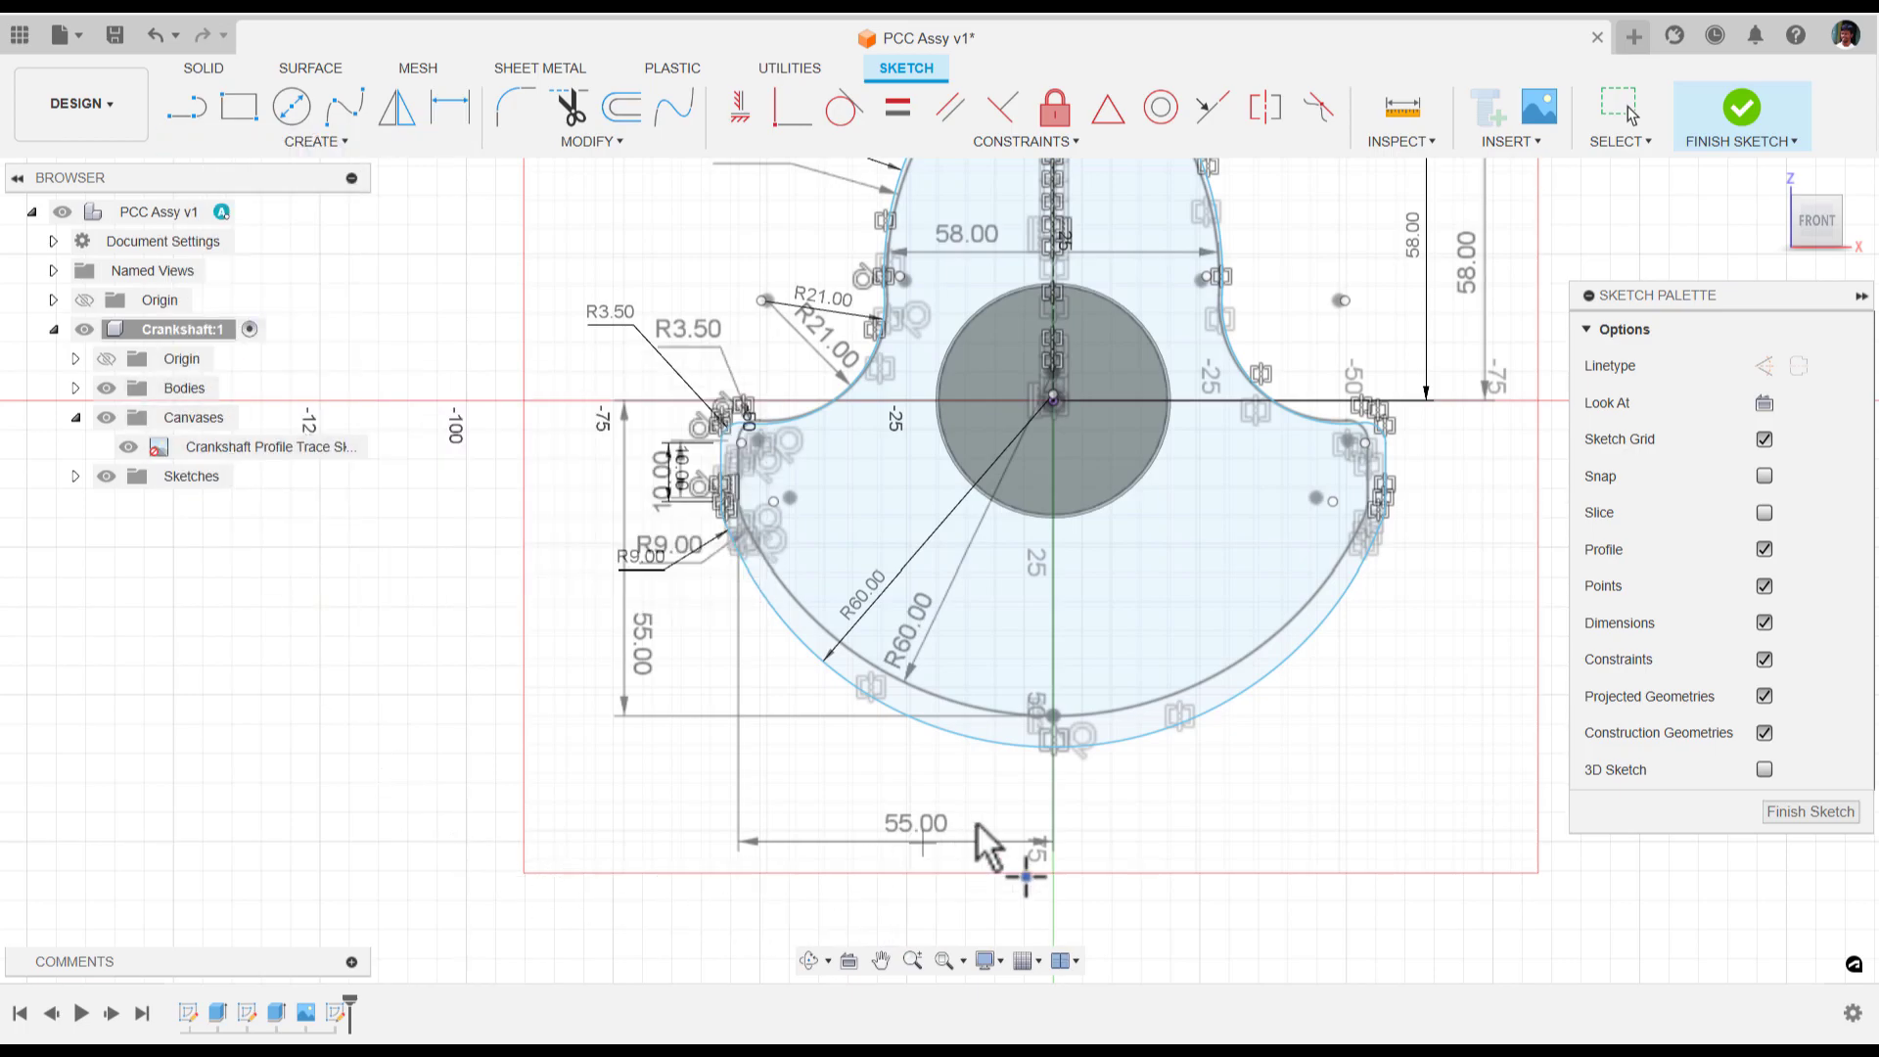
{"action": "scroll", "coordinate": [1075, 775], "scroll_direction": "up", "scroll_amount": 3}
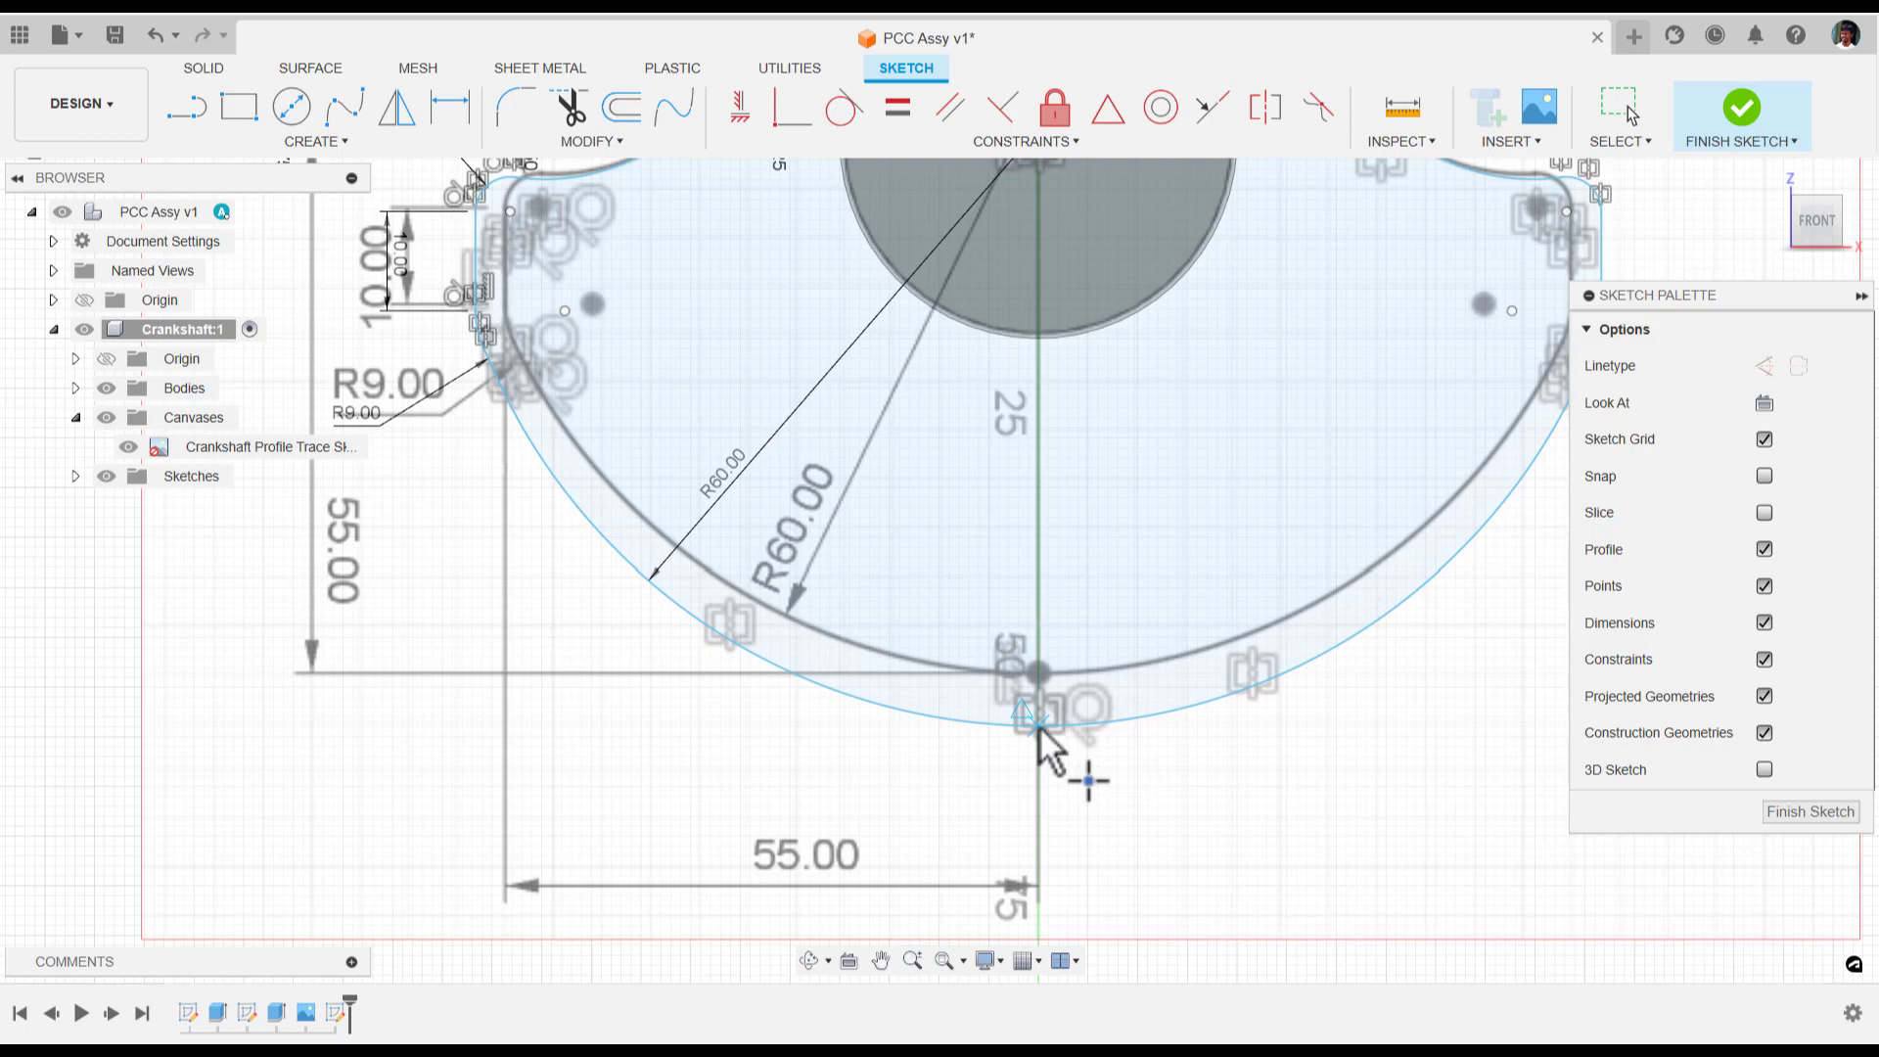
{"action": "scroll", "coordinate": [1077, 831], "scroll_direction": "down", "scroll_amount": 4}
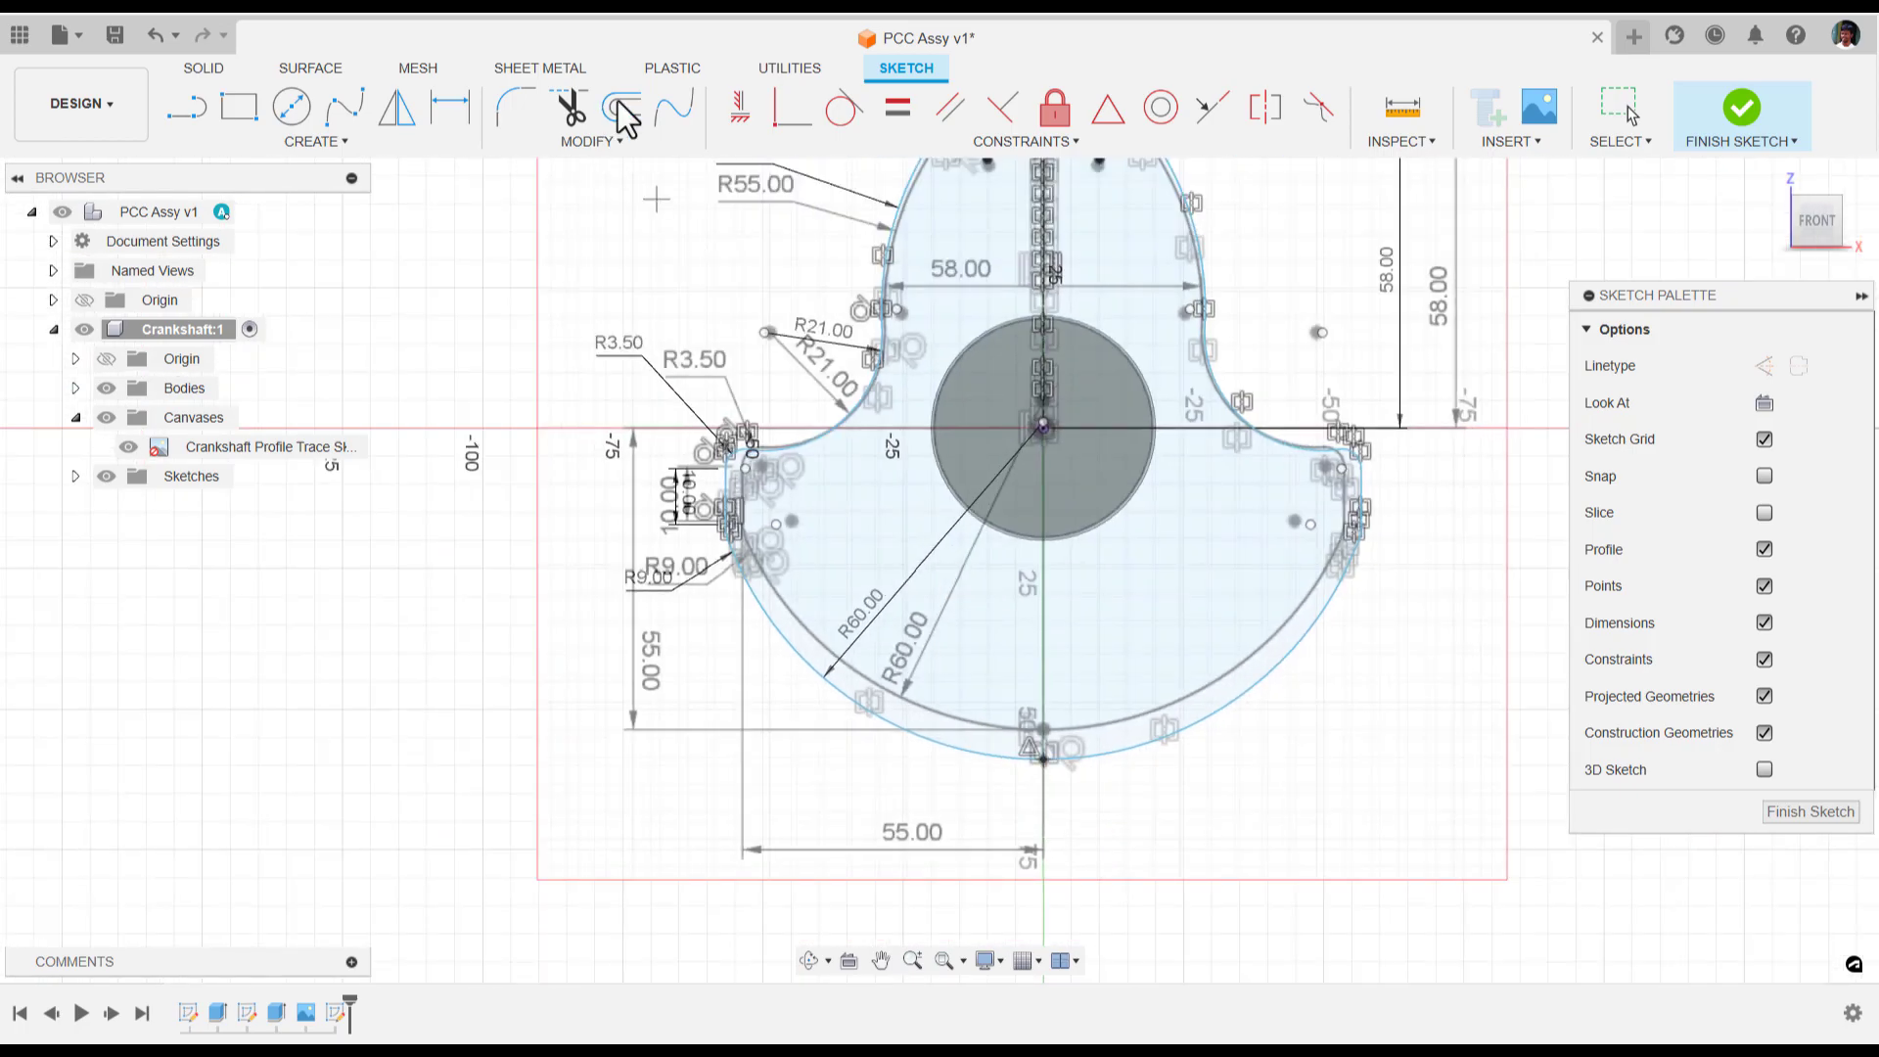
Constrain the bottom point vertically in line with the shaft circle's centre
{"action": "left_click", "coordinate": [741, 109]}
{"action": "scroll", "coordinate": [1048, 460], "scroll_direction": "up", "scroll_amount": 5}
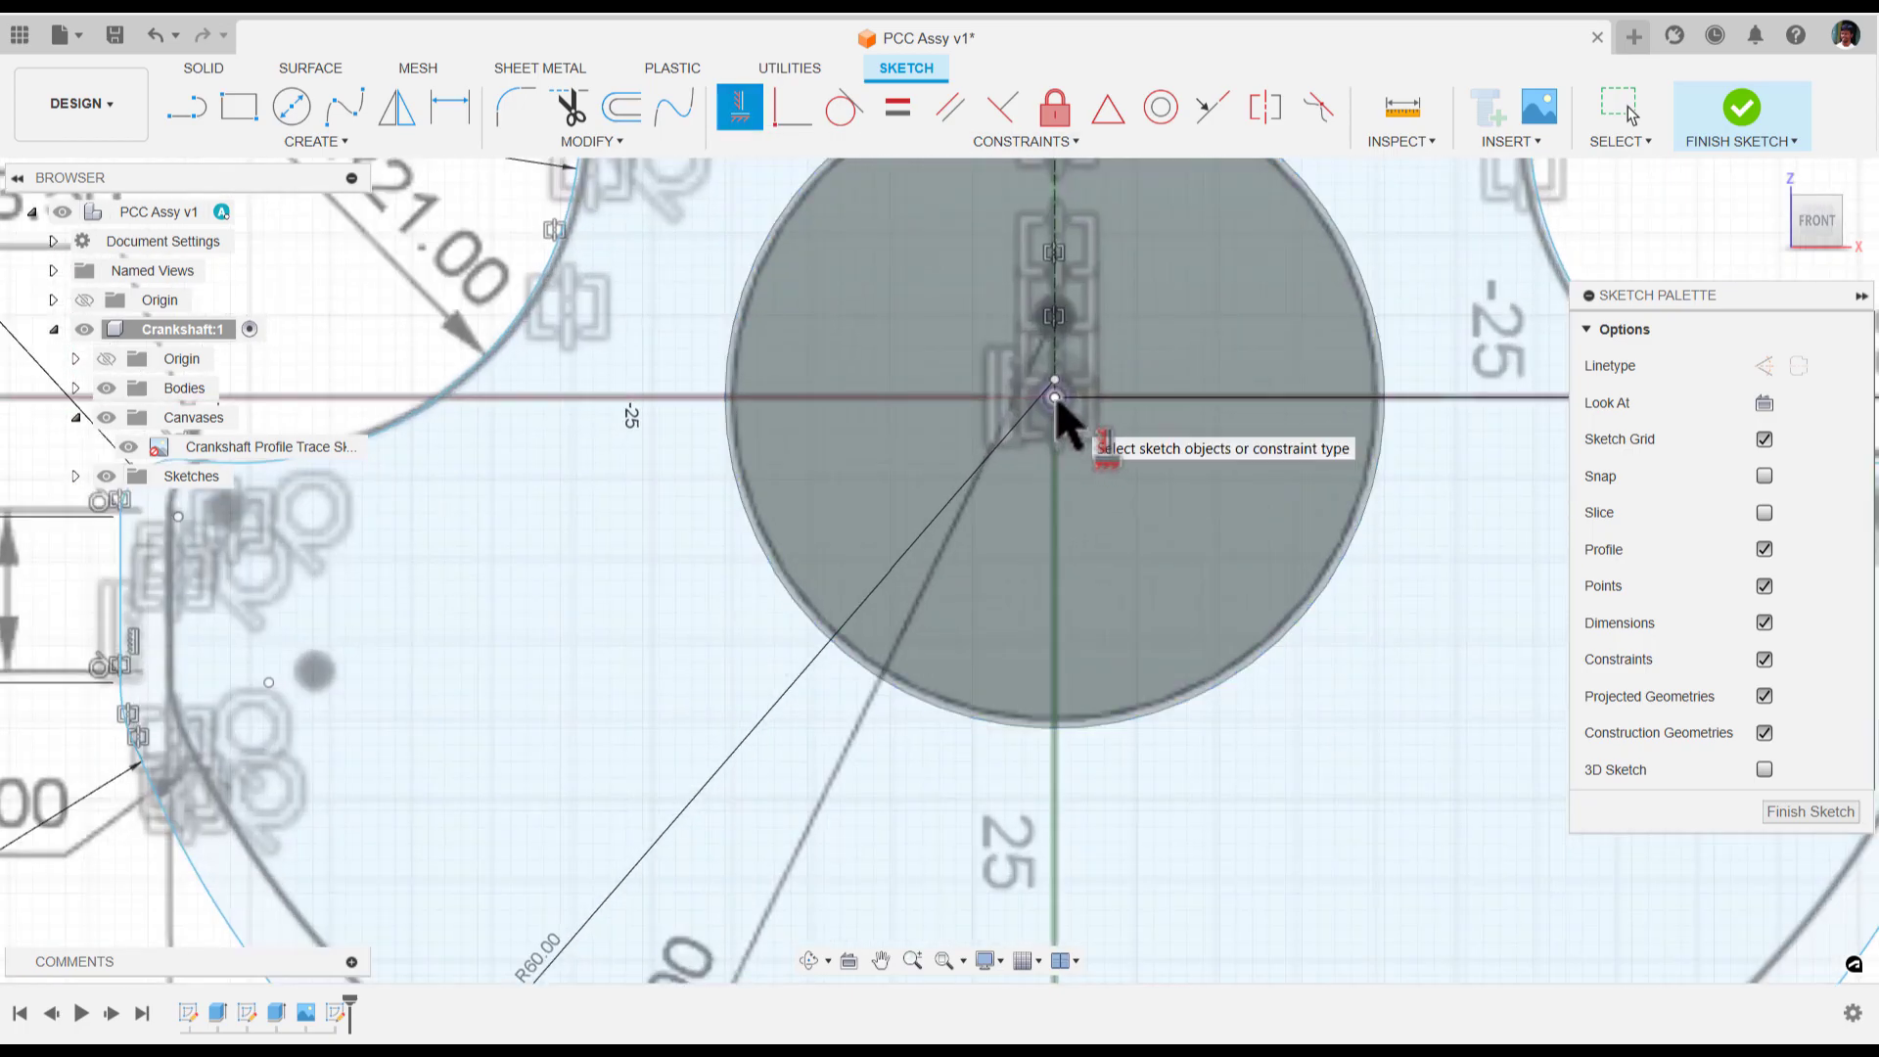
{"action": "left_click", "coordinate": [1055, 397]}
{"action": "scroll", "coordinate": [1111, 621], "scroll_direction": "down", "scroll_amount": 5}
{"action": "scroll", "coordinate": [1069, 809], "scroll_direction": "up", "scroll_amount": 6}
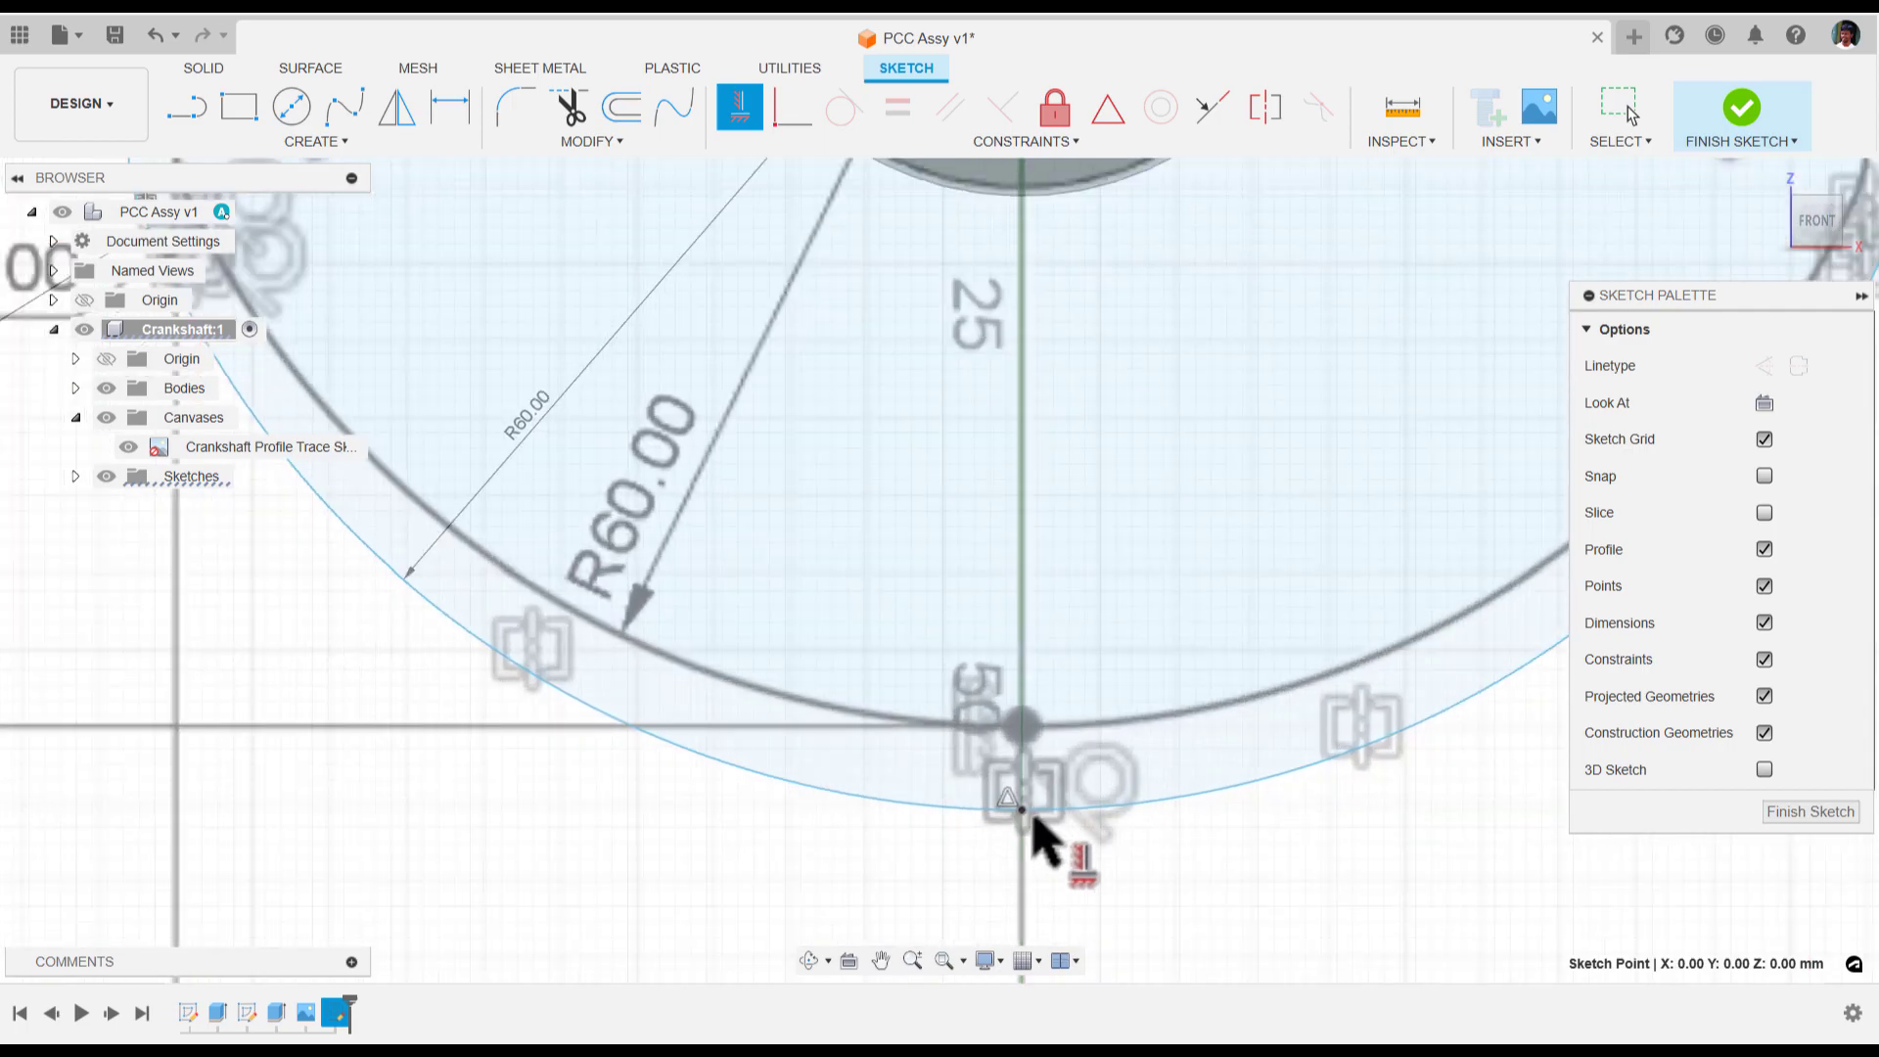
{"action": "left_click", "coordinate": [1025, 814]}
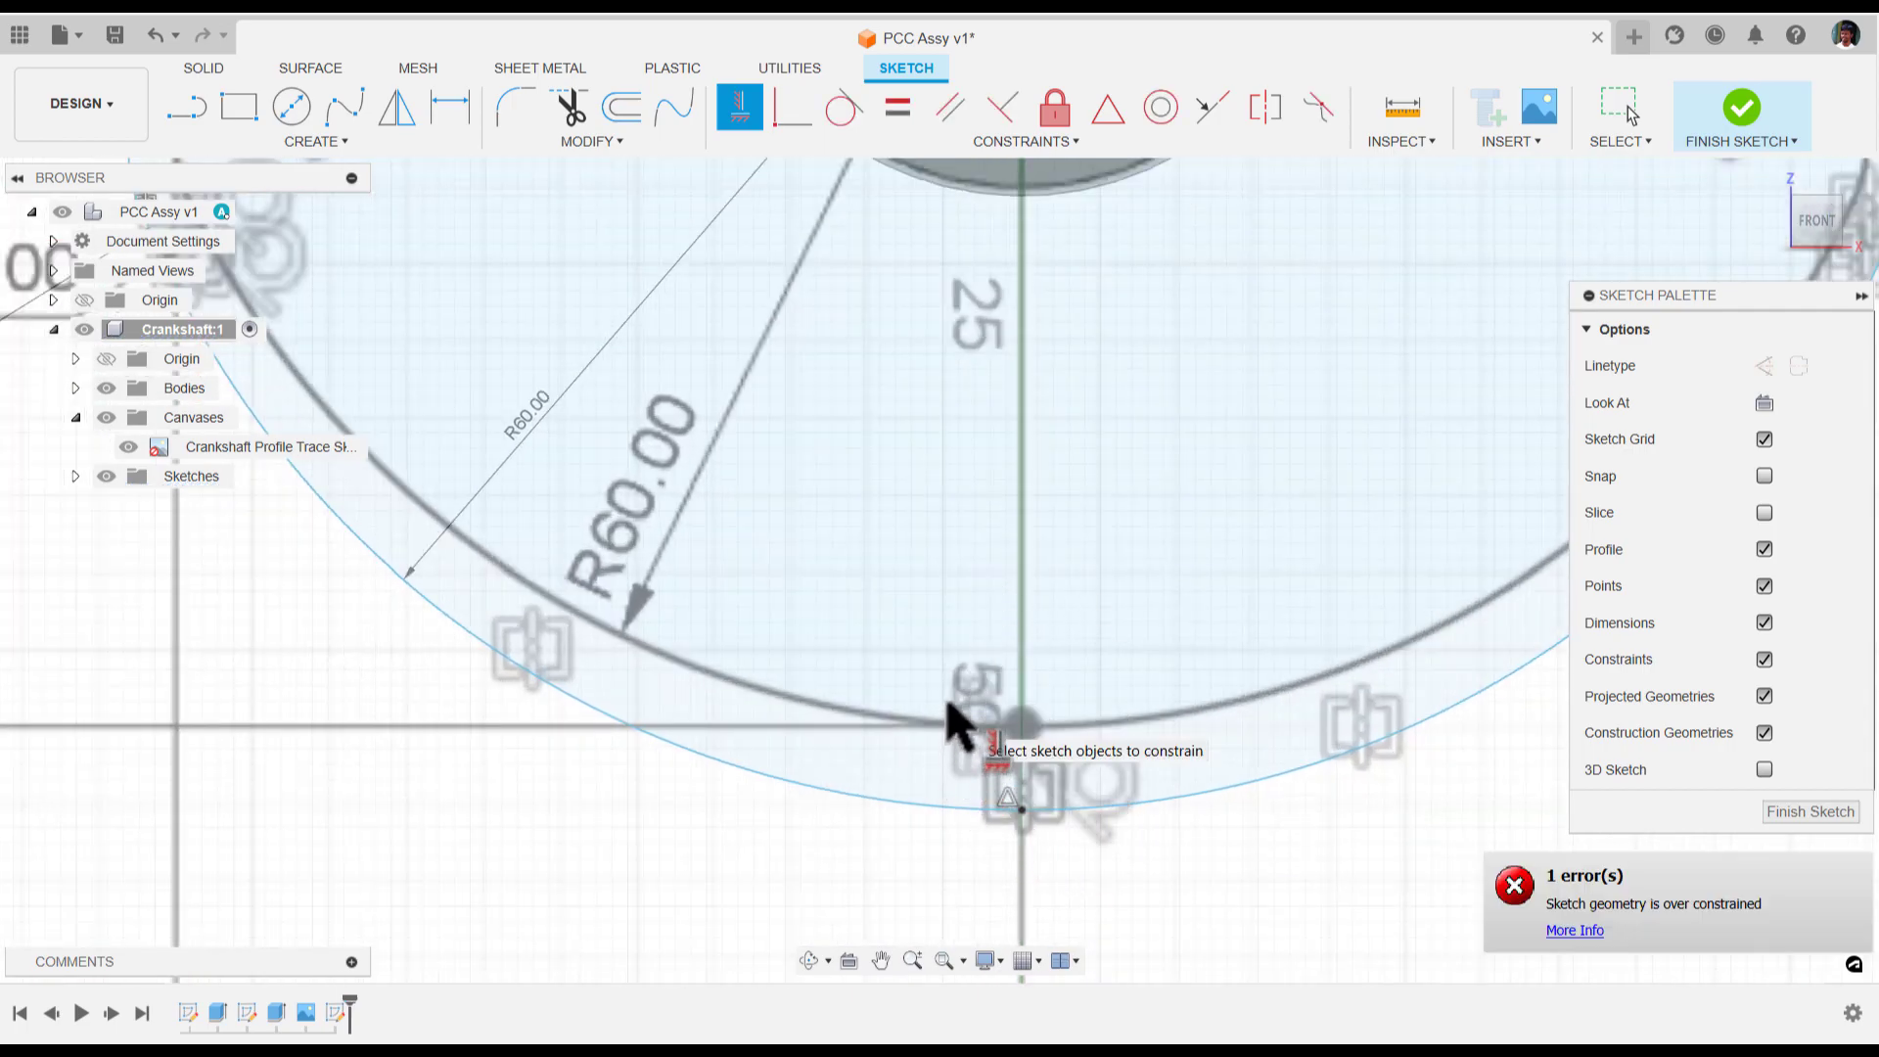
{"action": "scroll", "coordinate": [1028, 461], "scroll_direction": "down", "scroll_amount": 3}
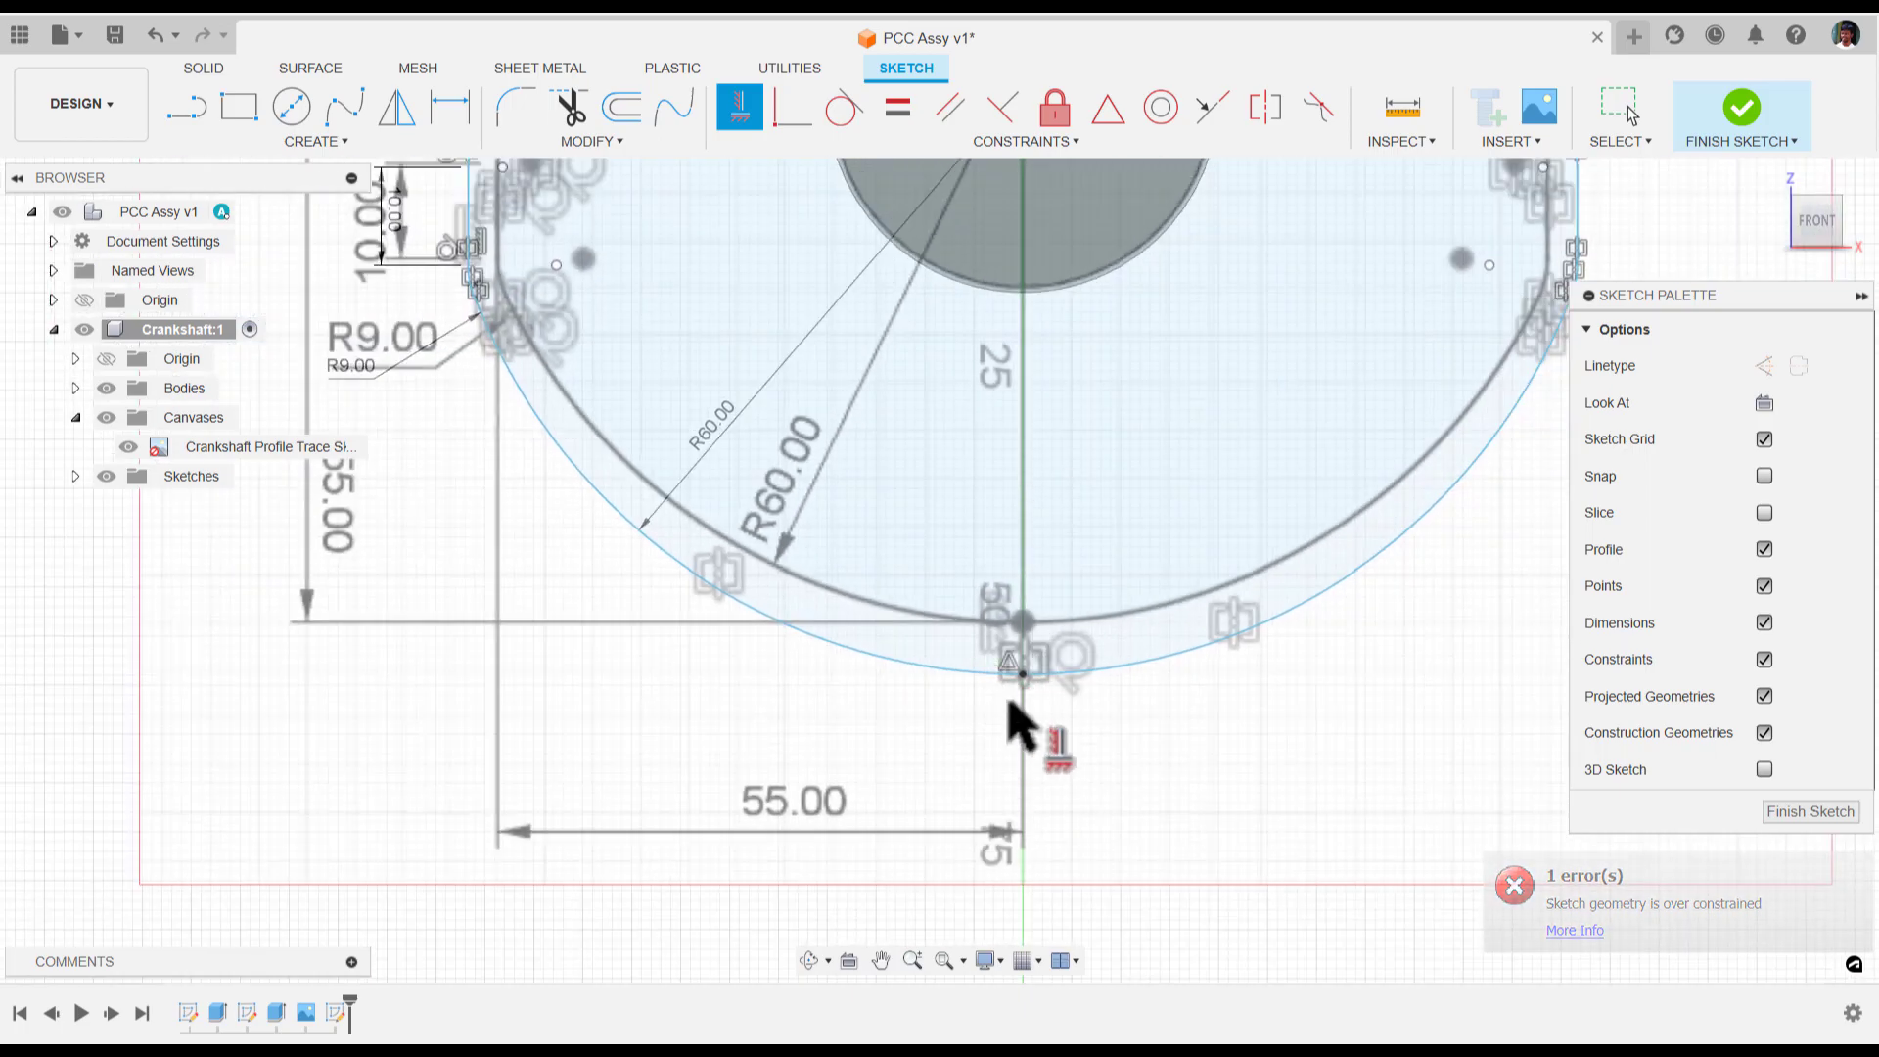
{"action": "scroll", "coordinate": [1049, 431], "scroll_direction": "down", "scroll_amount": 2}
{"action": "middle_click_drag", "start_coordinate": [1049, 432], "coordinate": [1057, 566]}
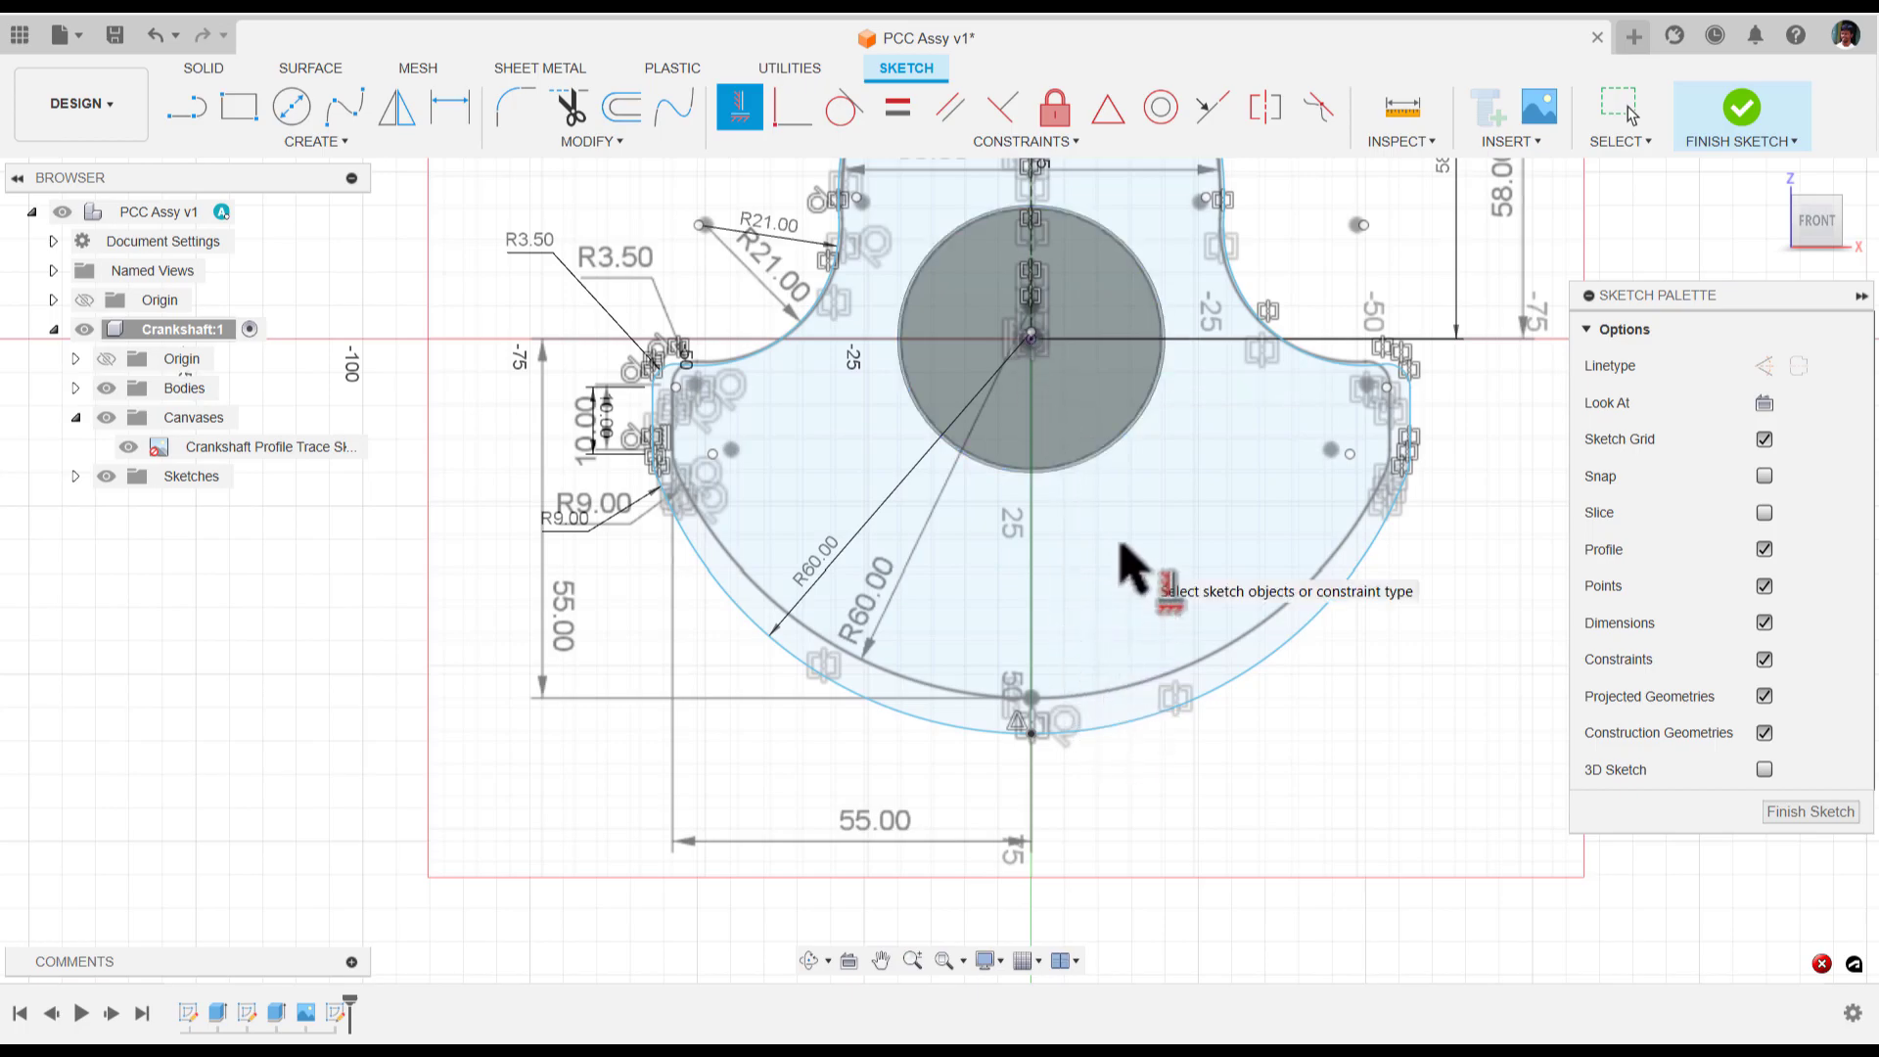
{"action": "key", "text": "Escape"}
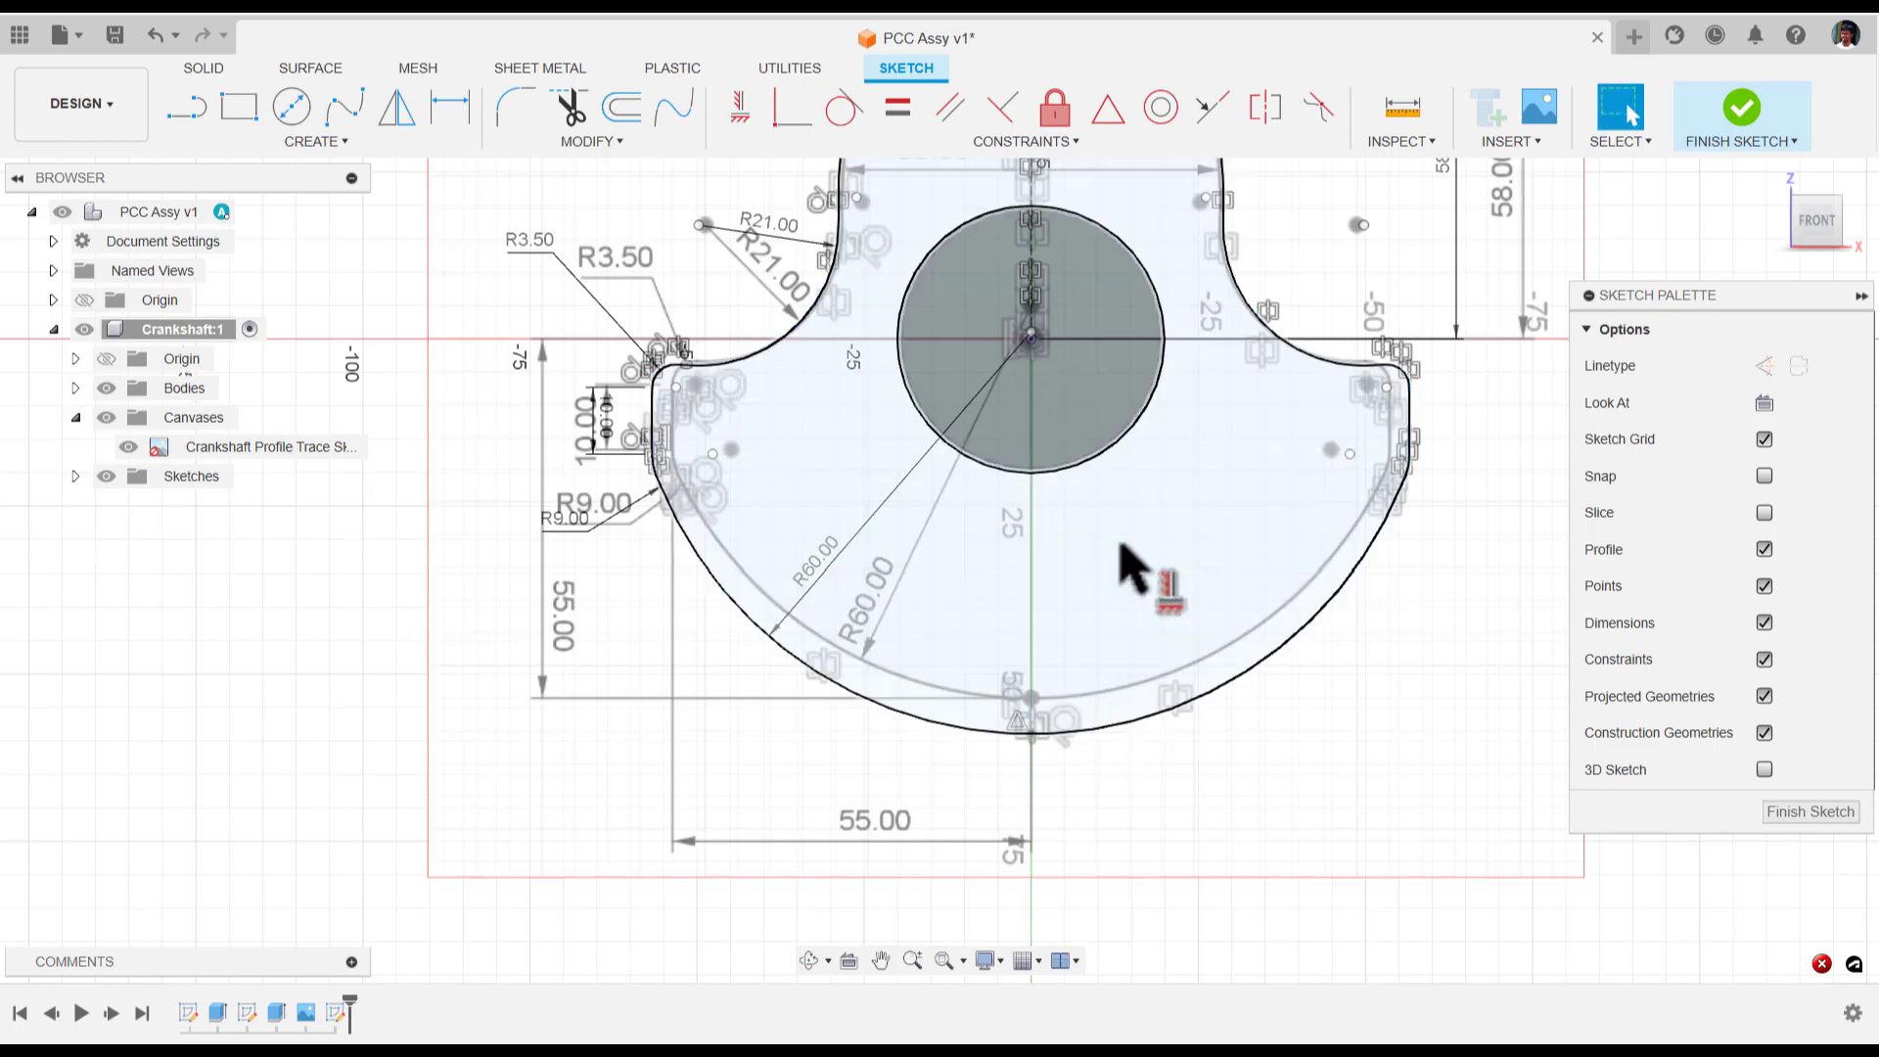
Dimension the bottom point 55 mm horizontally from the web's left vertical edge
{"action": "left_click", "coordinate": [853, 689]}
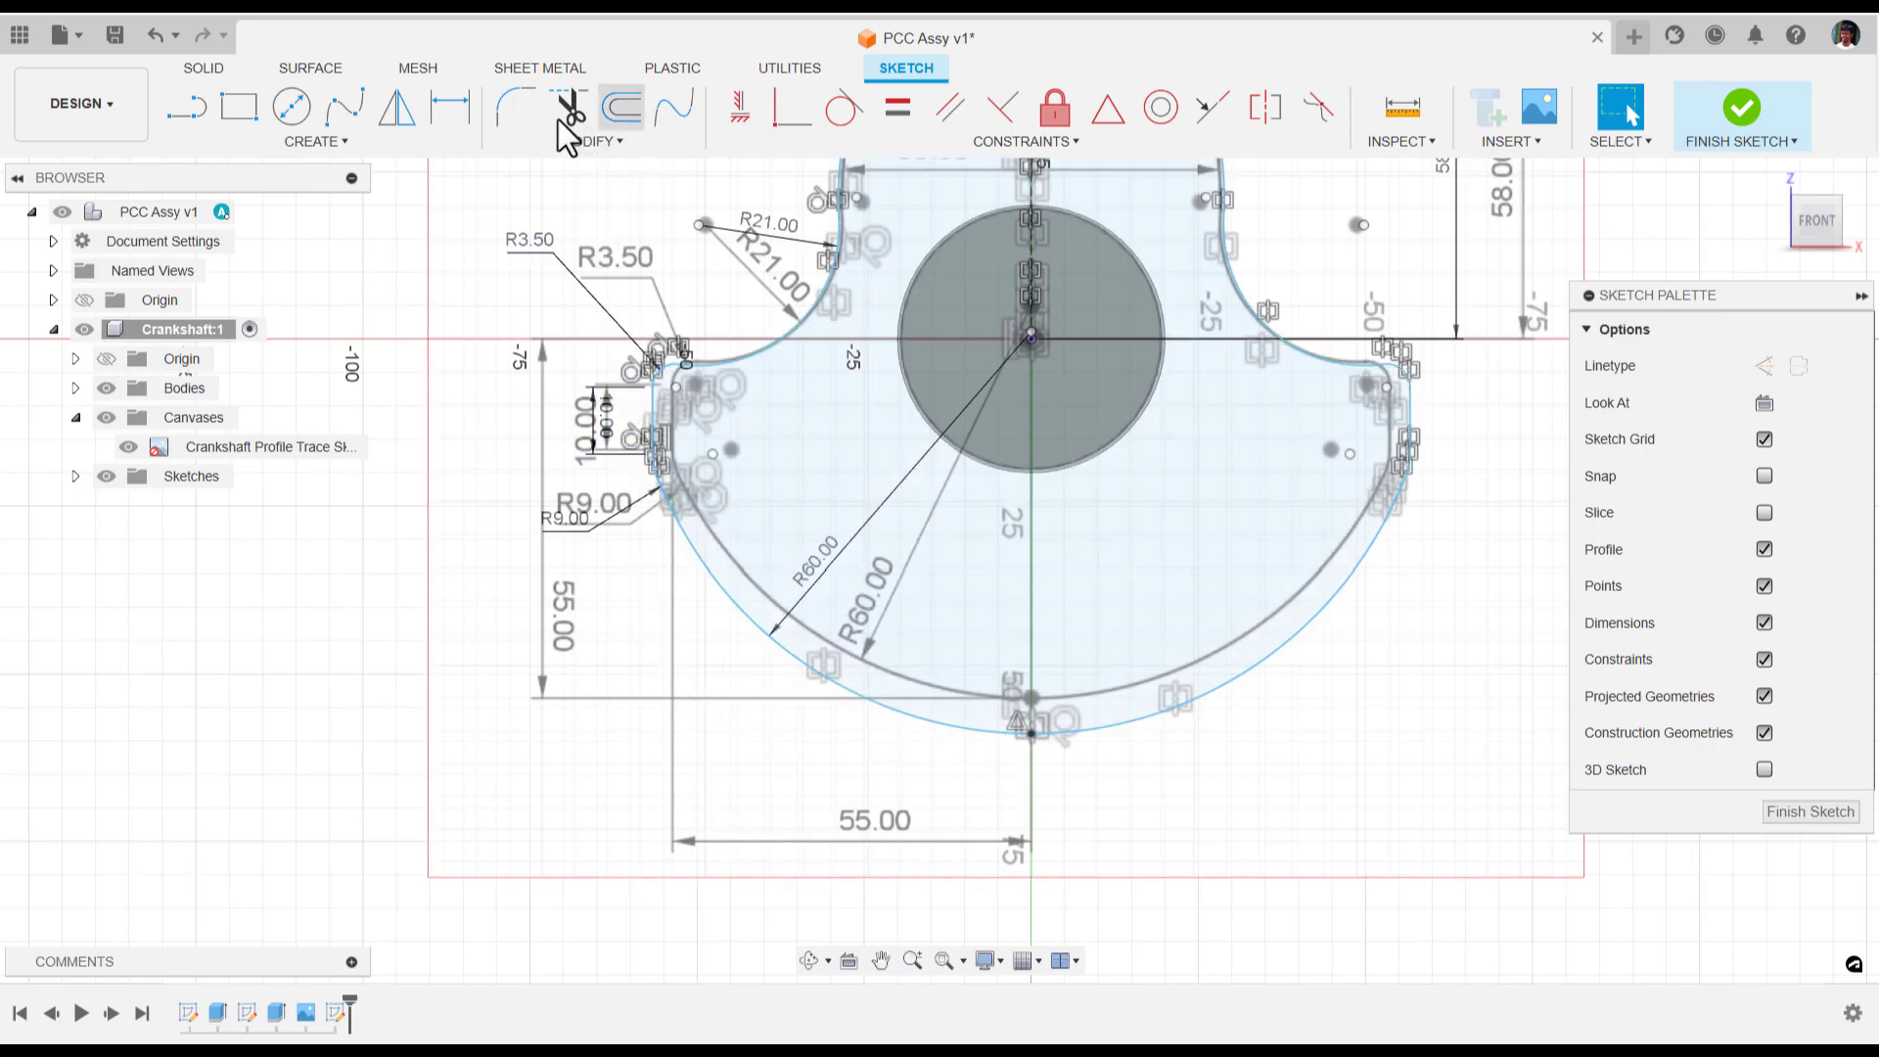
{"action": "left_click", "coordinate": [446, 113]}
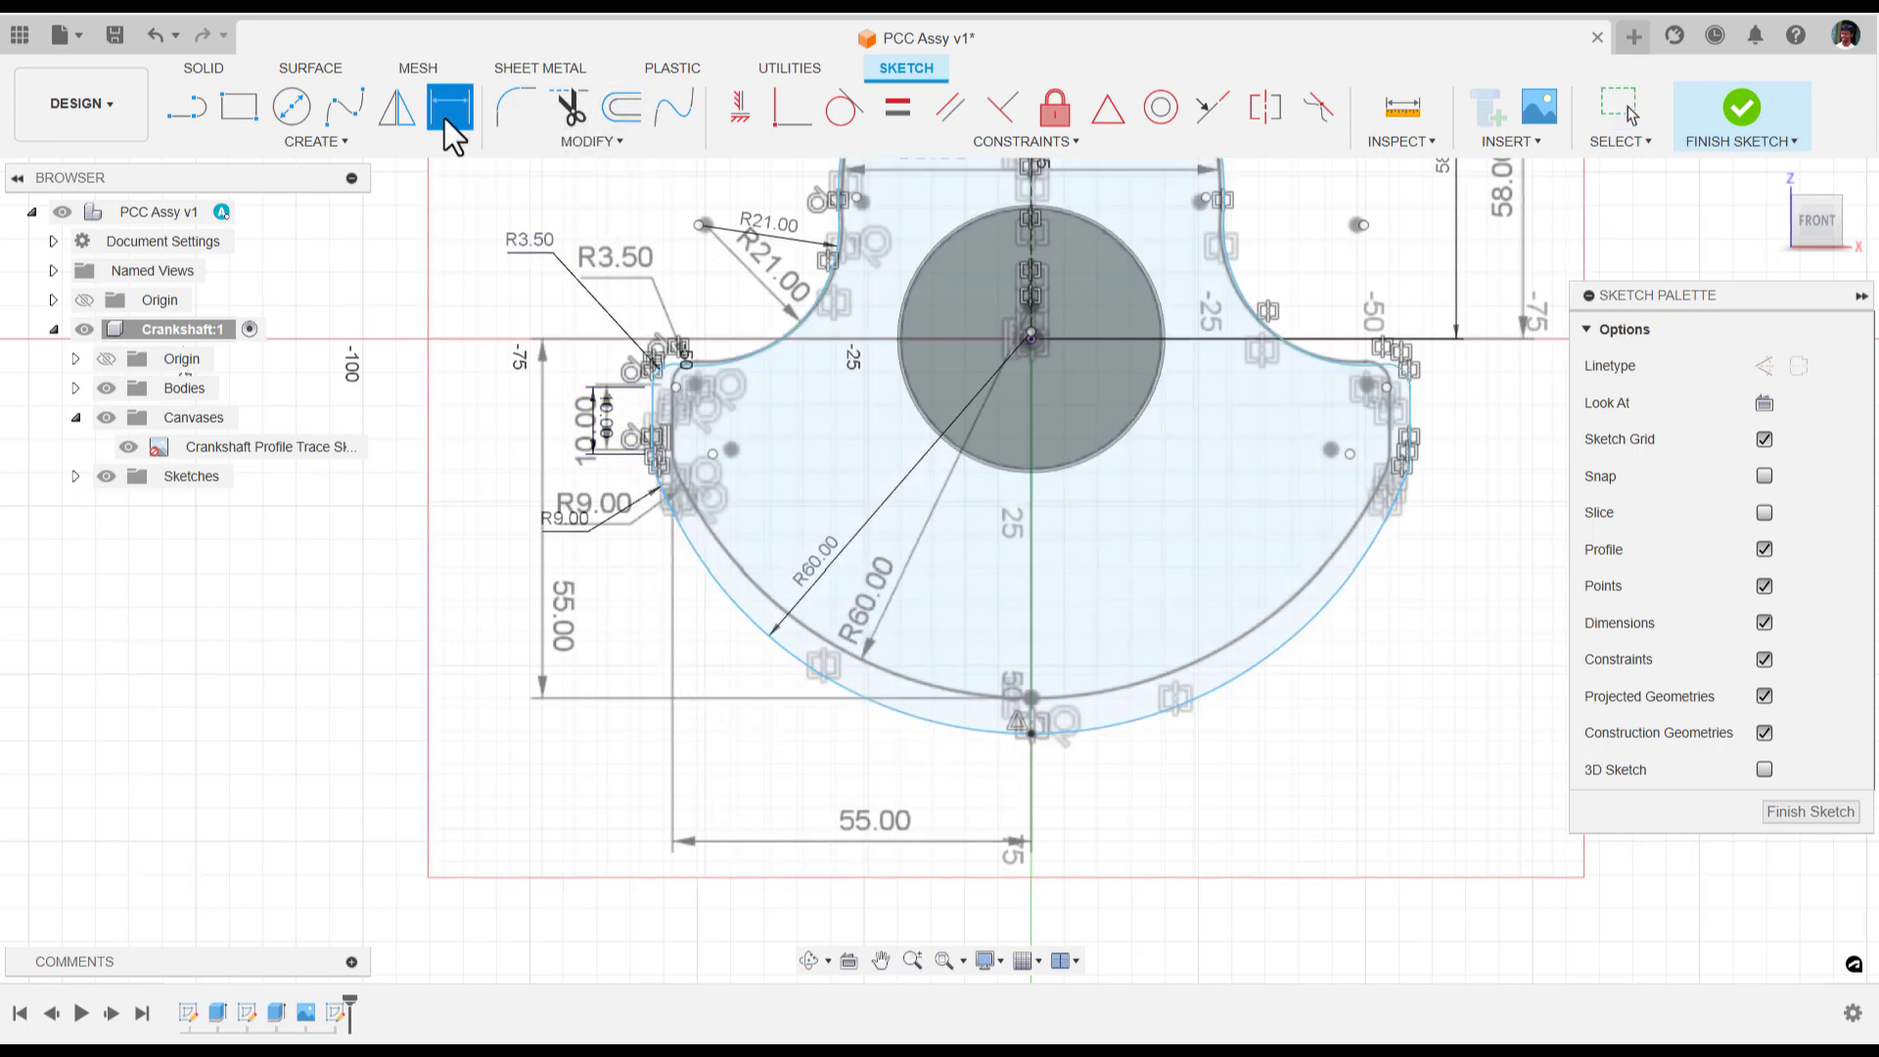
{"action": "left_click", "coordinate": [1032, 733]}
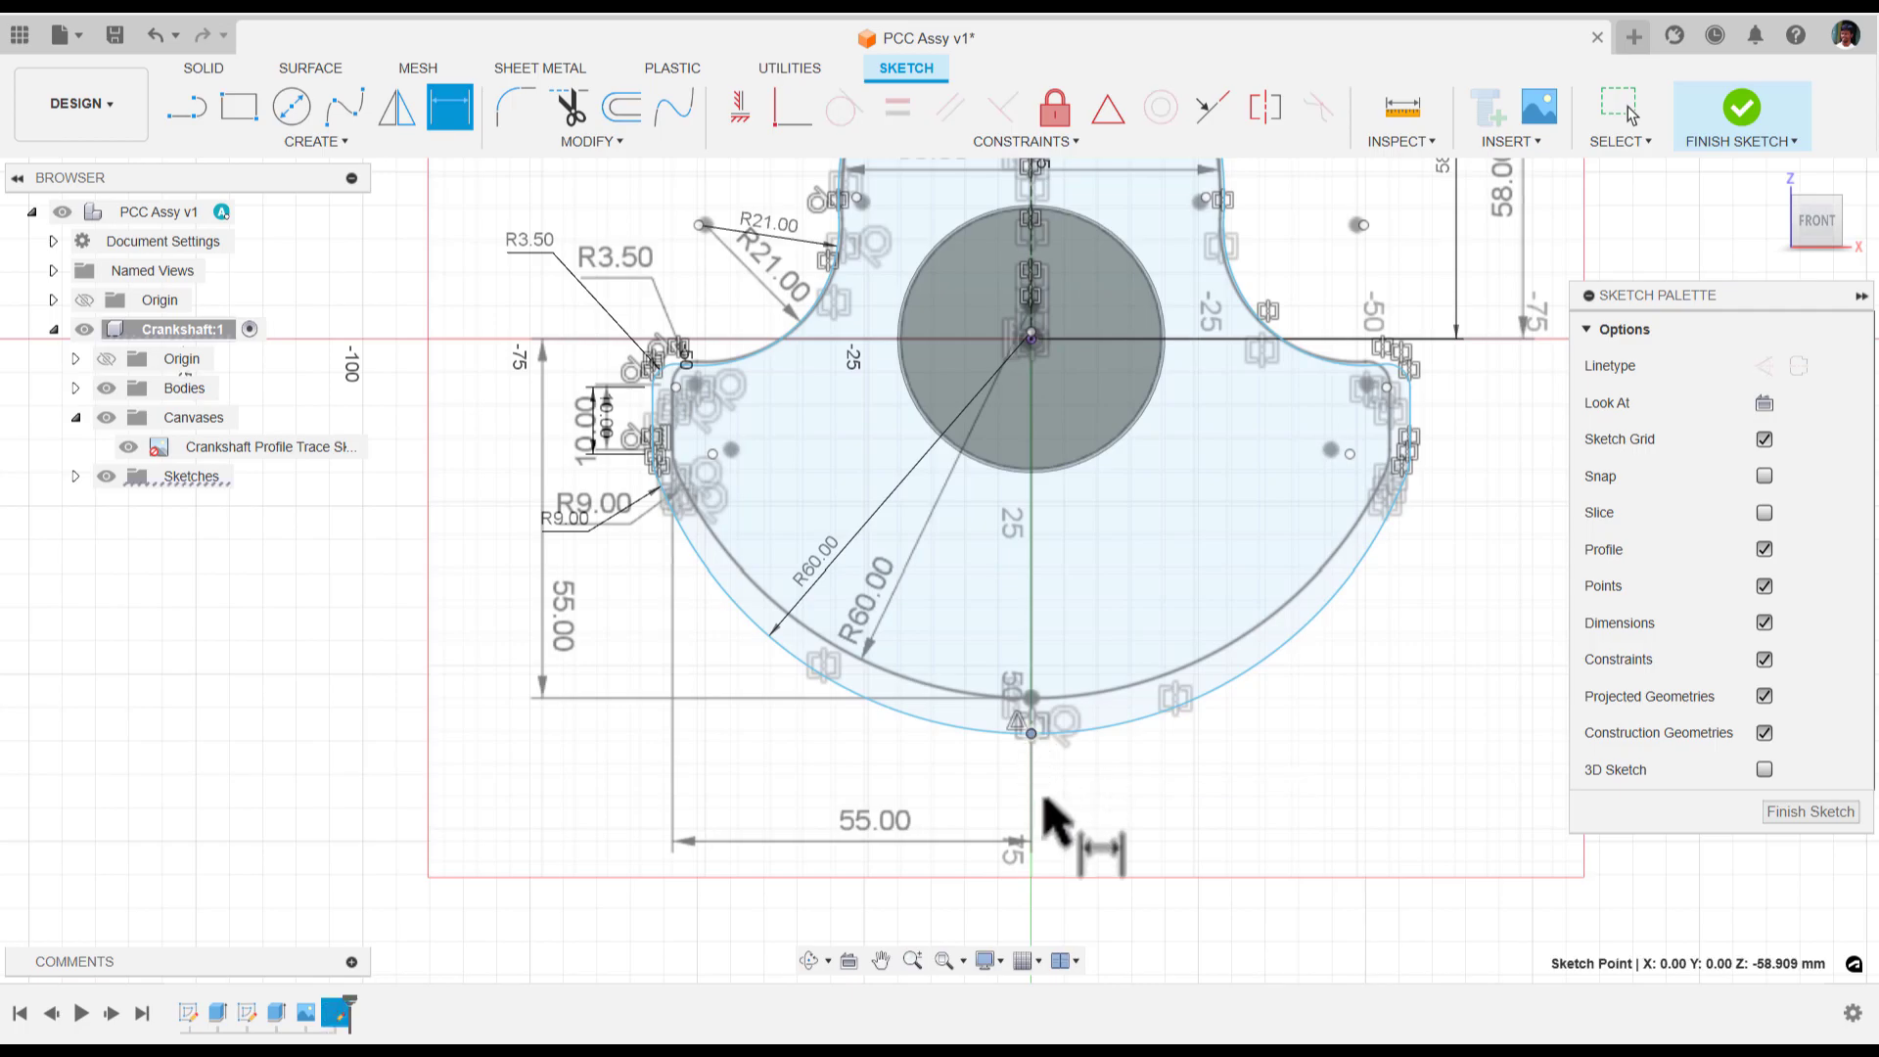
{"action": "left_click", "coordinate": [653, 416]}
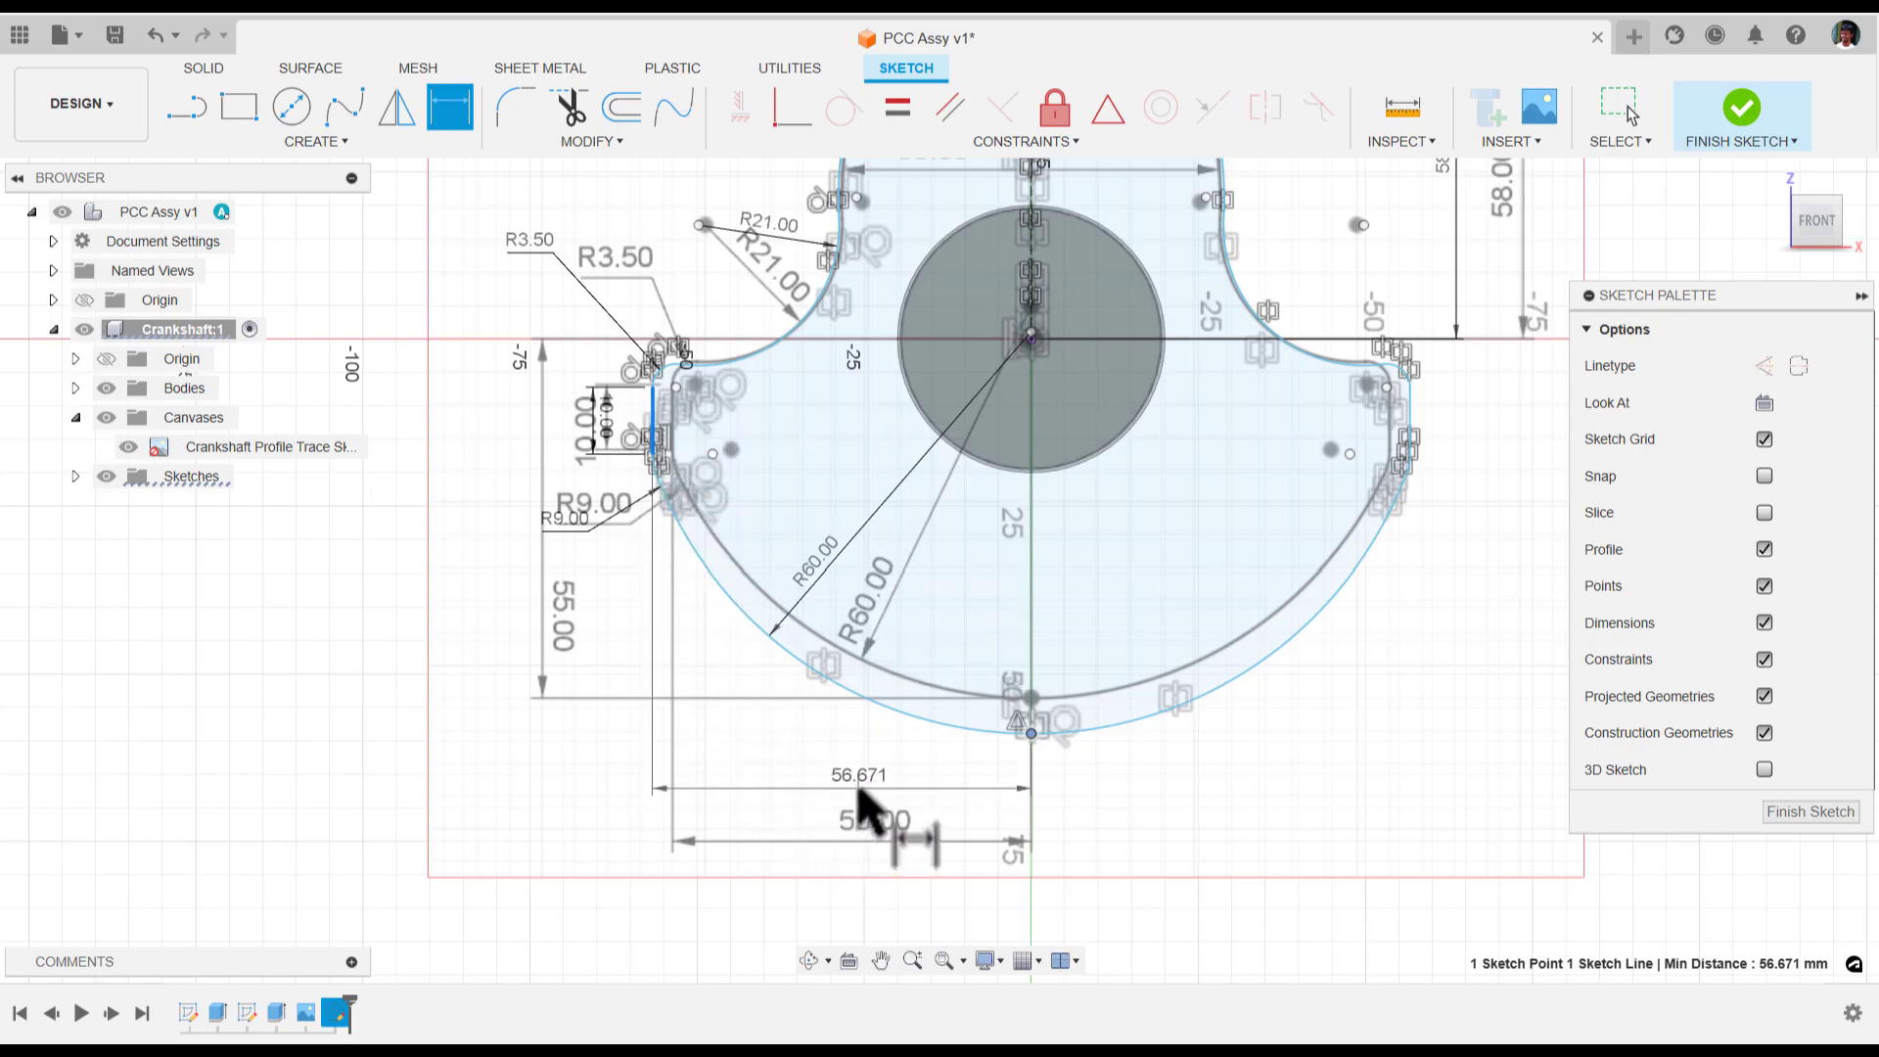
{"action": "left_click", "coordinate": [863, 795]}
{"action": "type", "text": "55"}
{"action": "key", "text": "Return"}
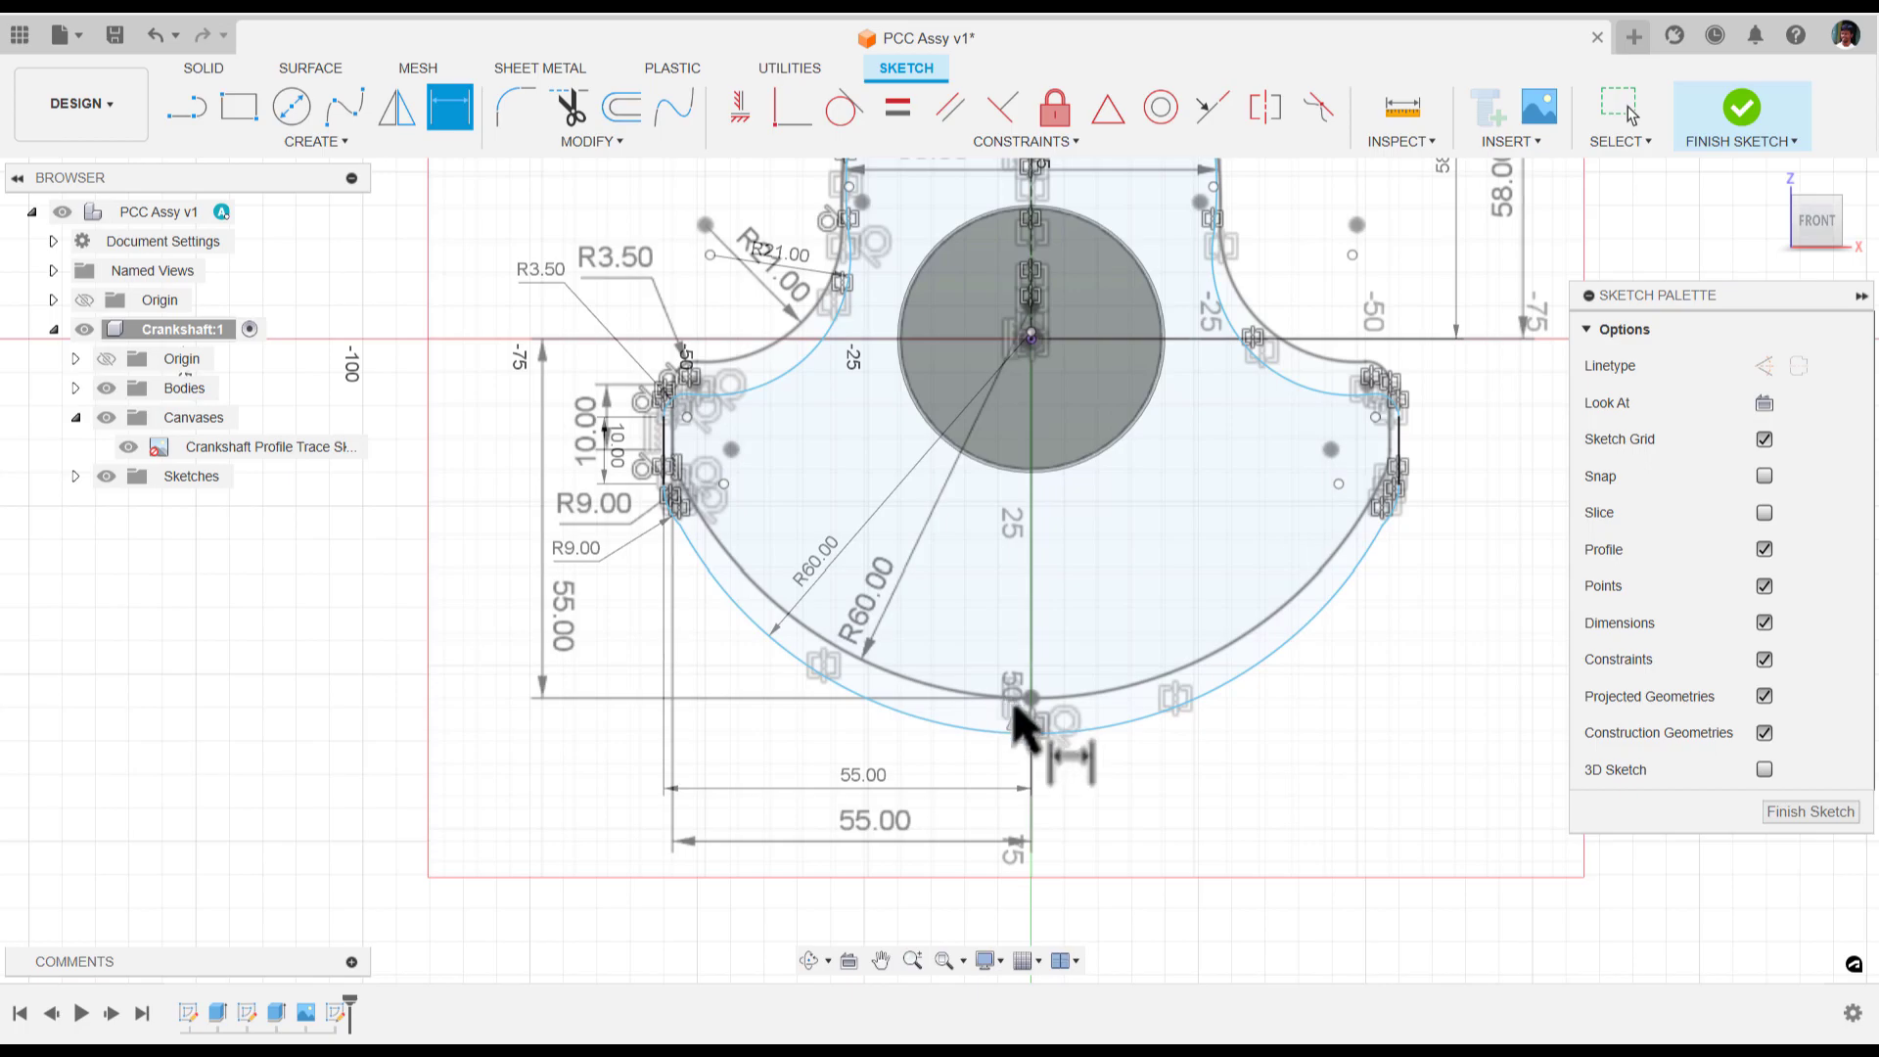
Pick the bottom point and the circle centre for another distance dimension
{"action": "left_click", "coordinate": [1032, 734]}
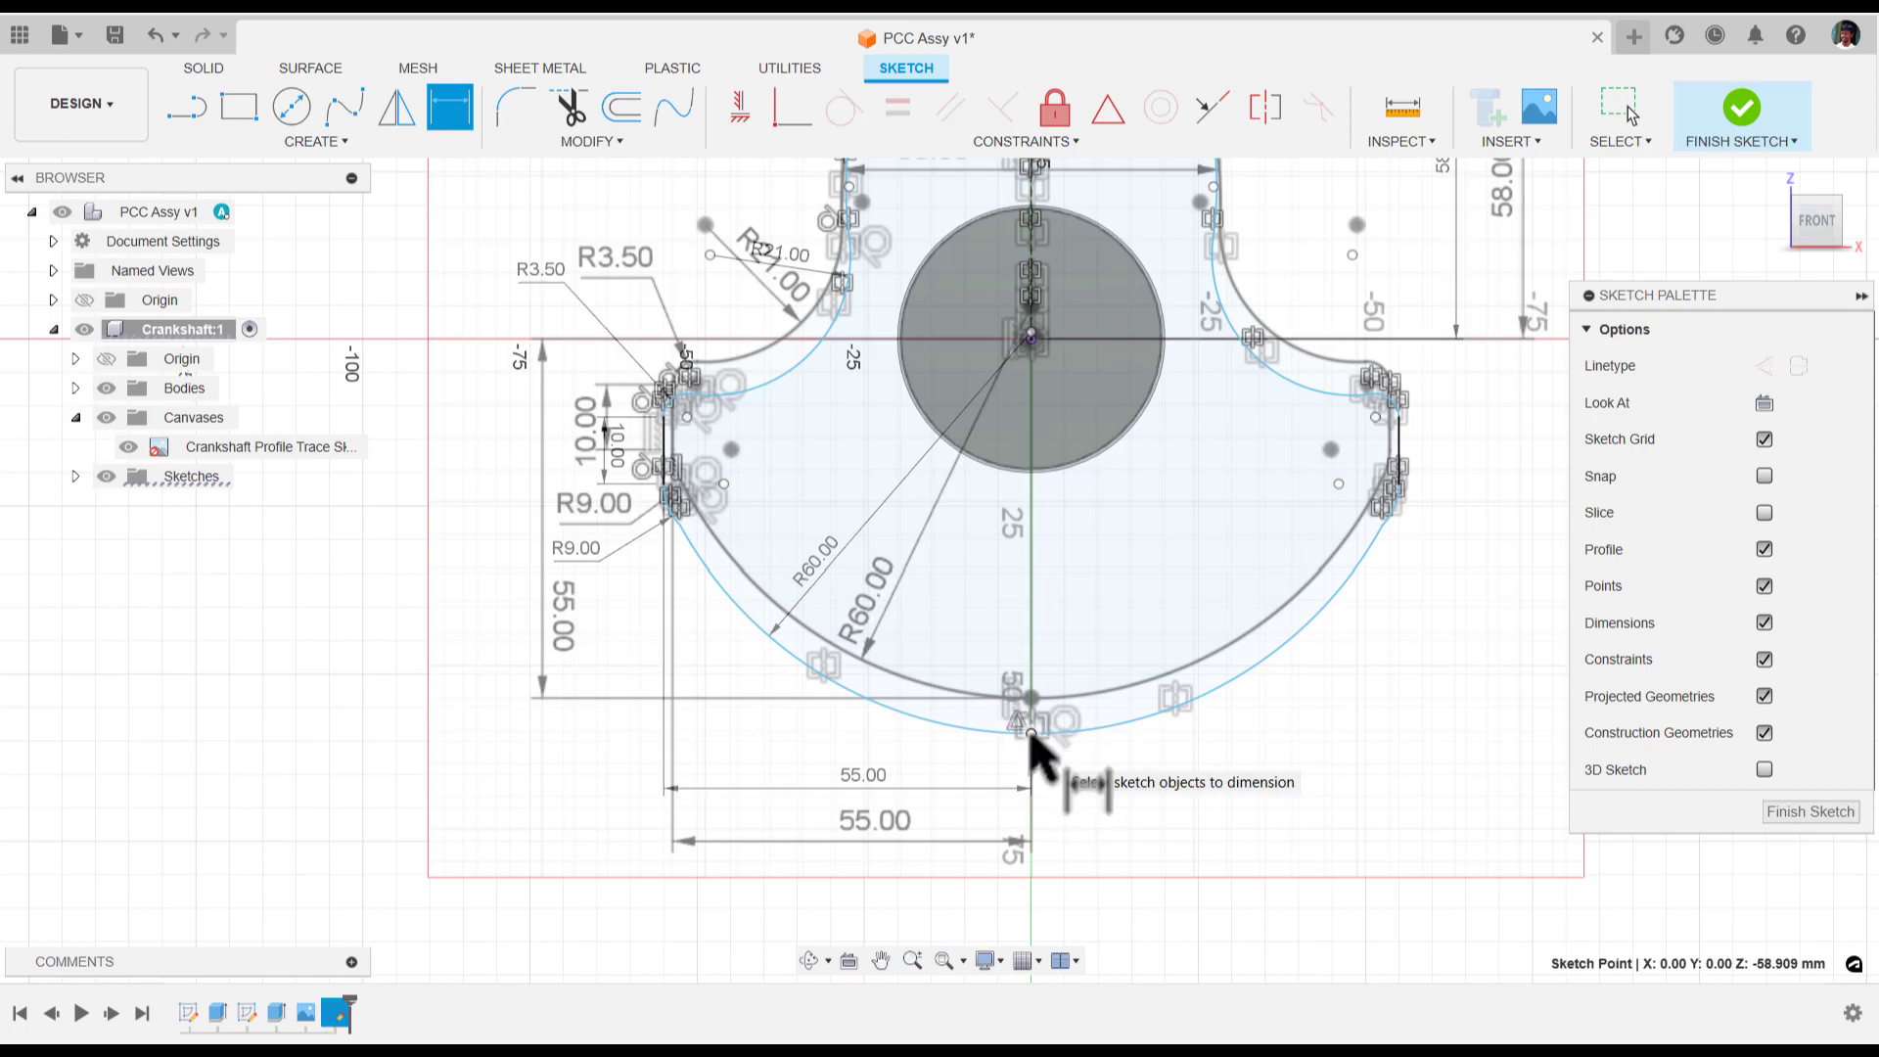
{"action": "scroll", "coordinate": [575, 672], "scroll_direction": "up", "scroll_amount": 2}
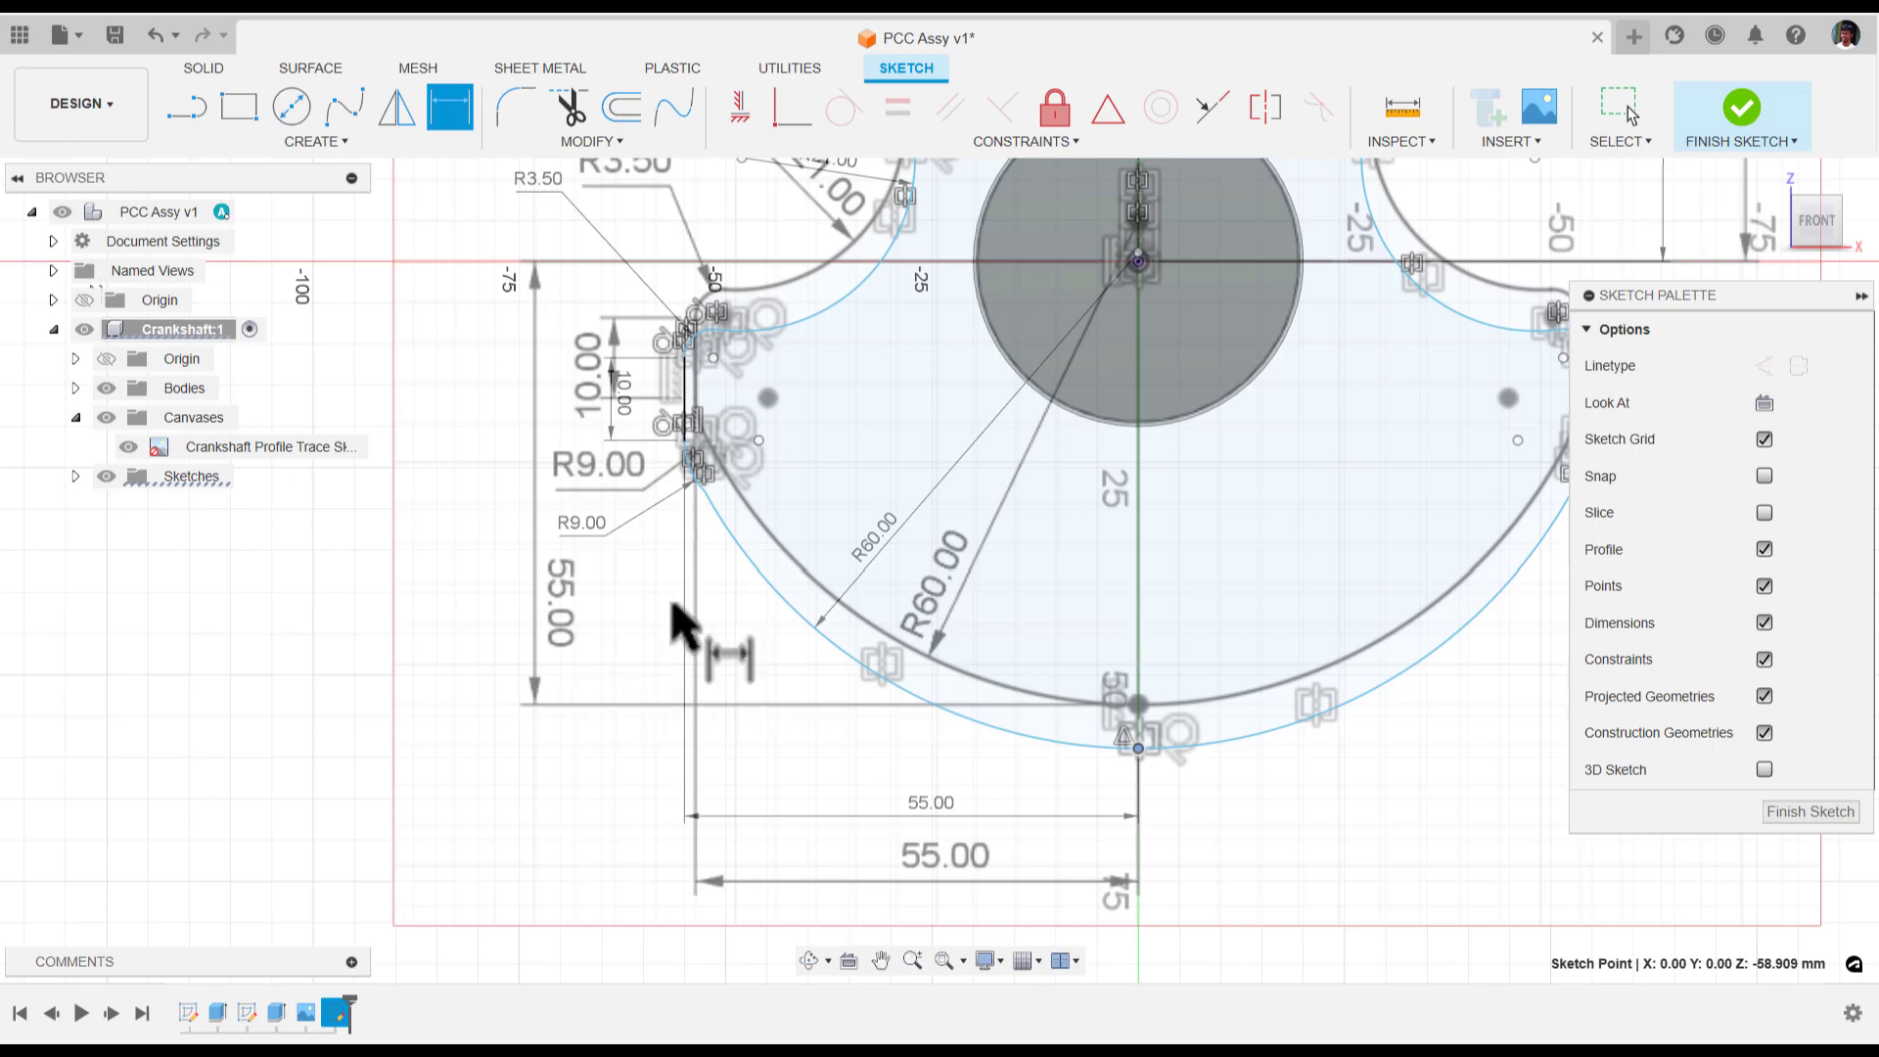
{"action": "left_click", "coordinate": [1137, 261]}
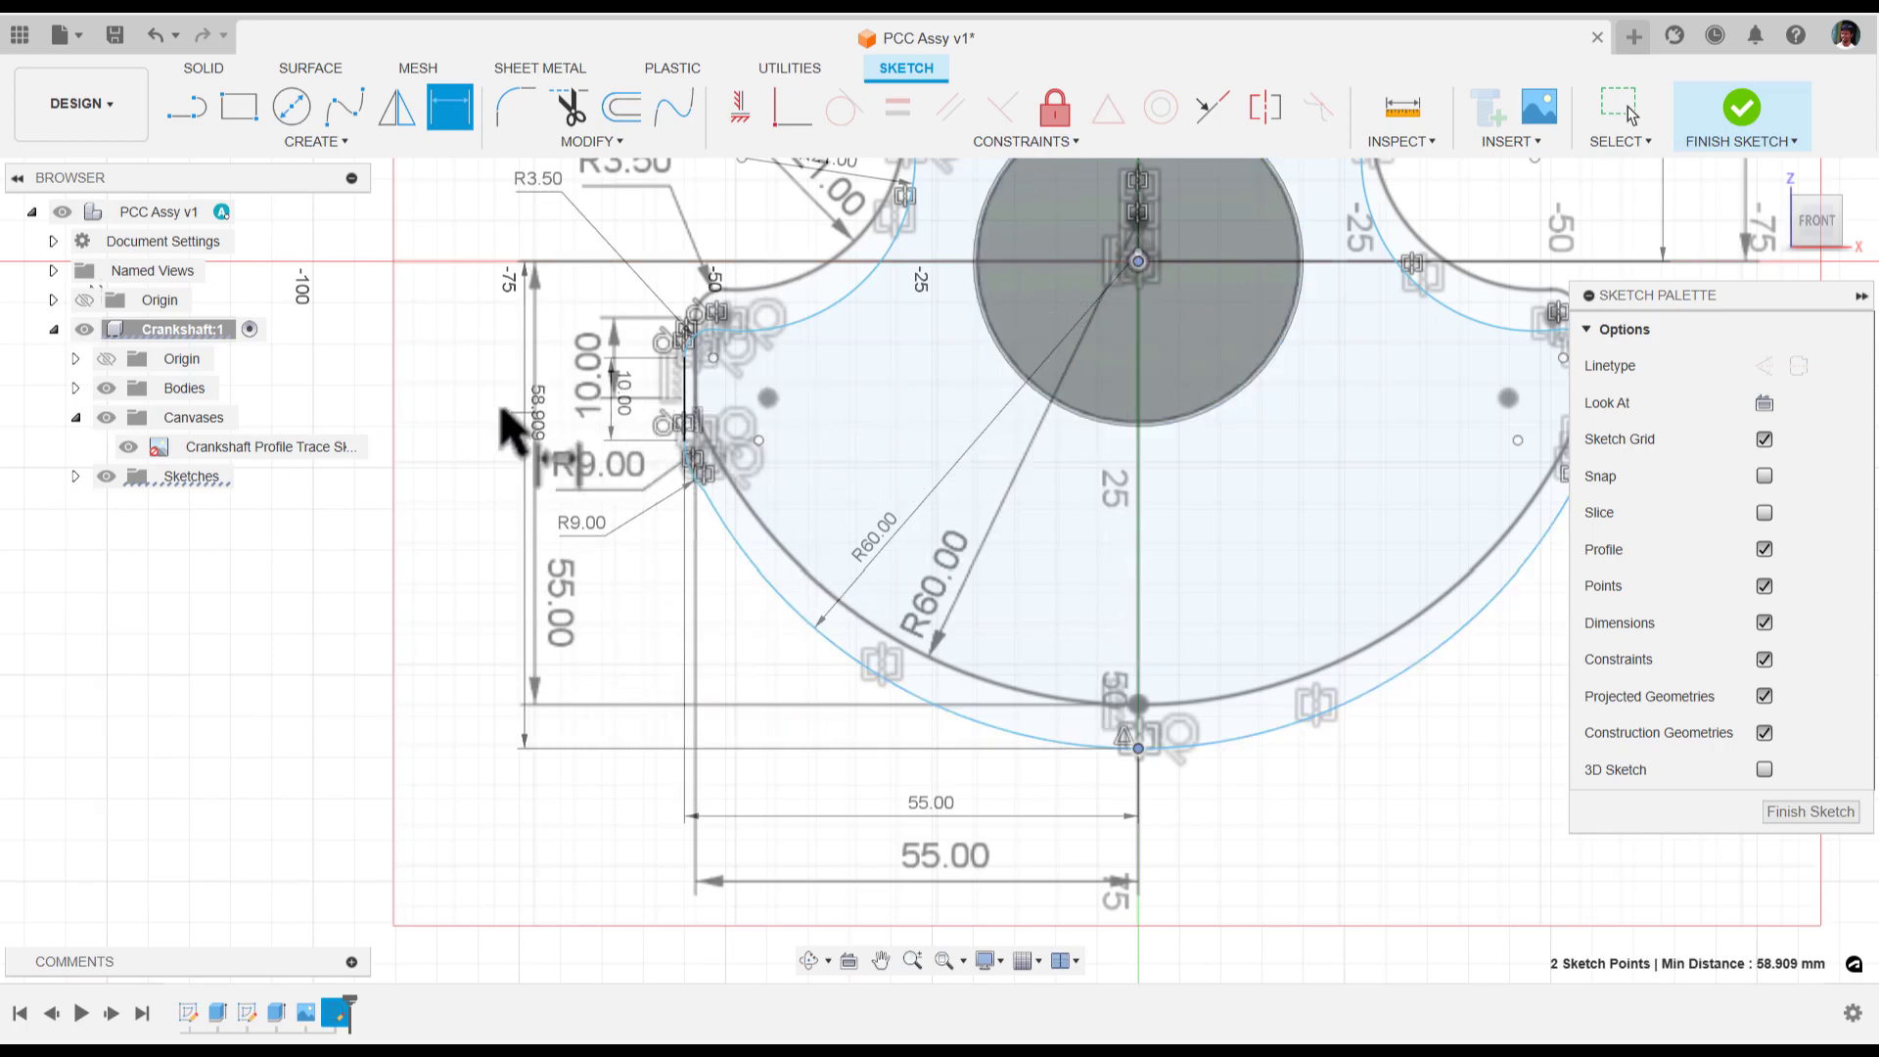
Set the vertical distance from the circle centre to the bottom point to 55 mm, then inspect the R9 arc
{"action": "left_click", "coordinate": [505, 484]}
{"action": "type", "text": "55"}
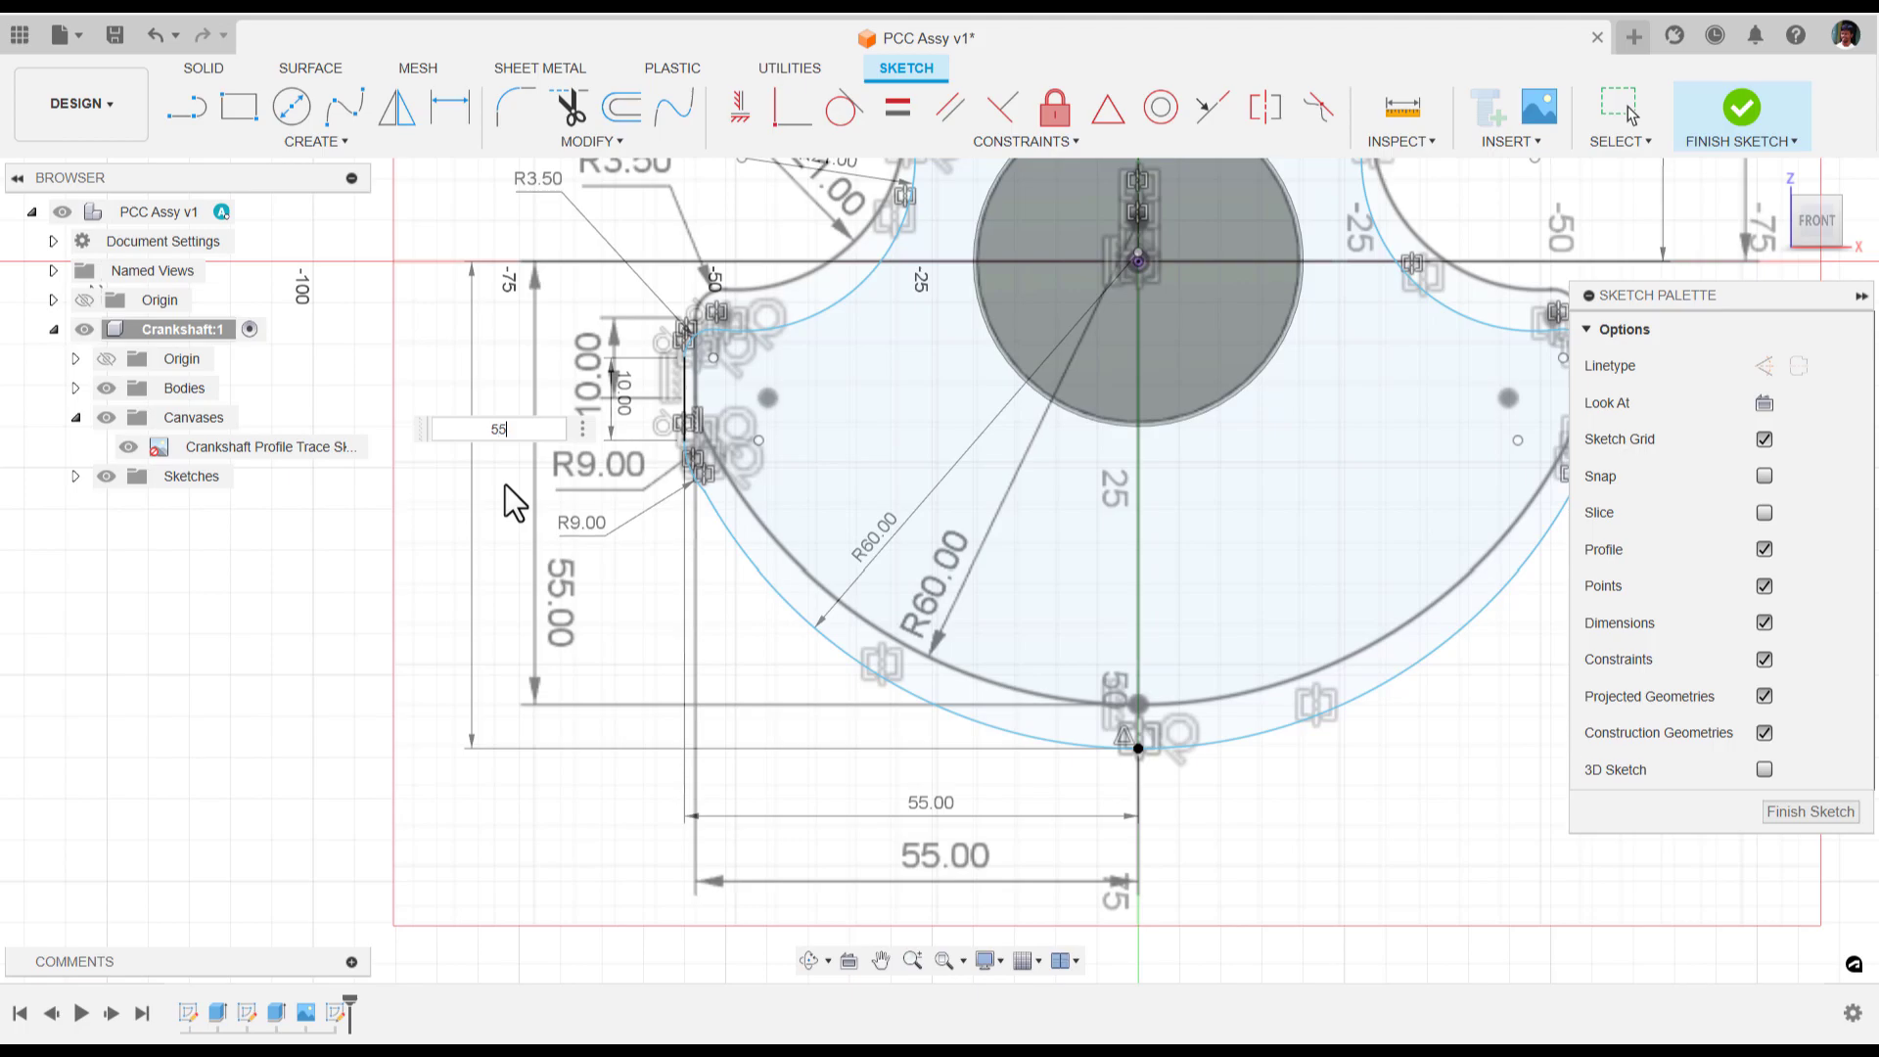
{"action": "key", "text": "Return"}
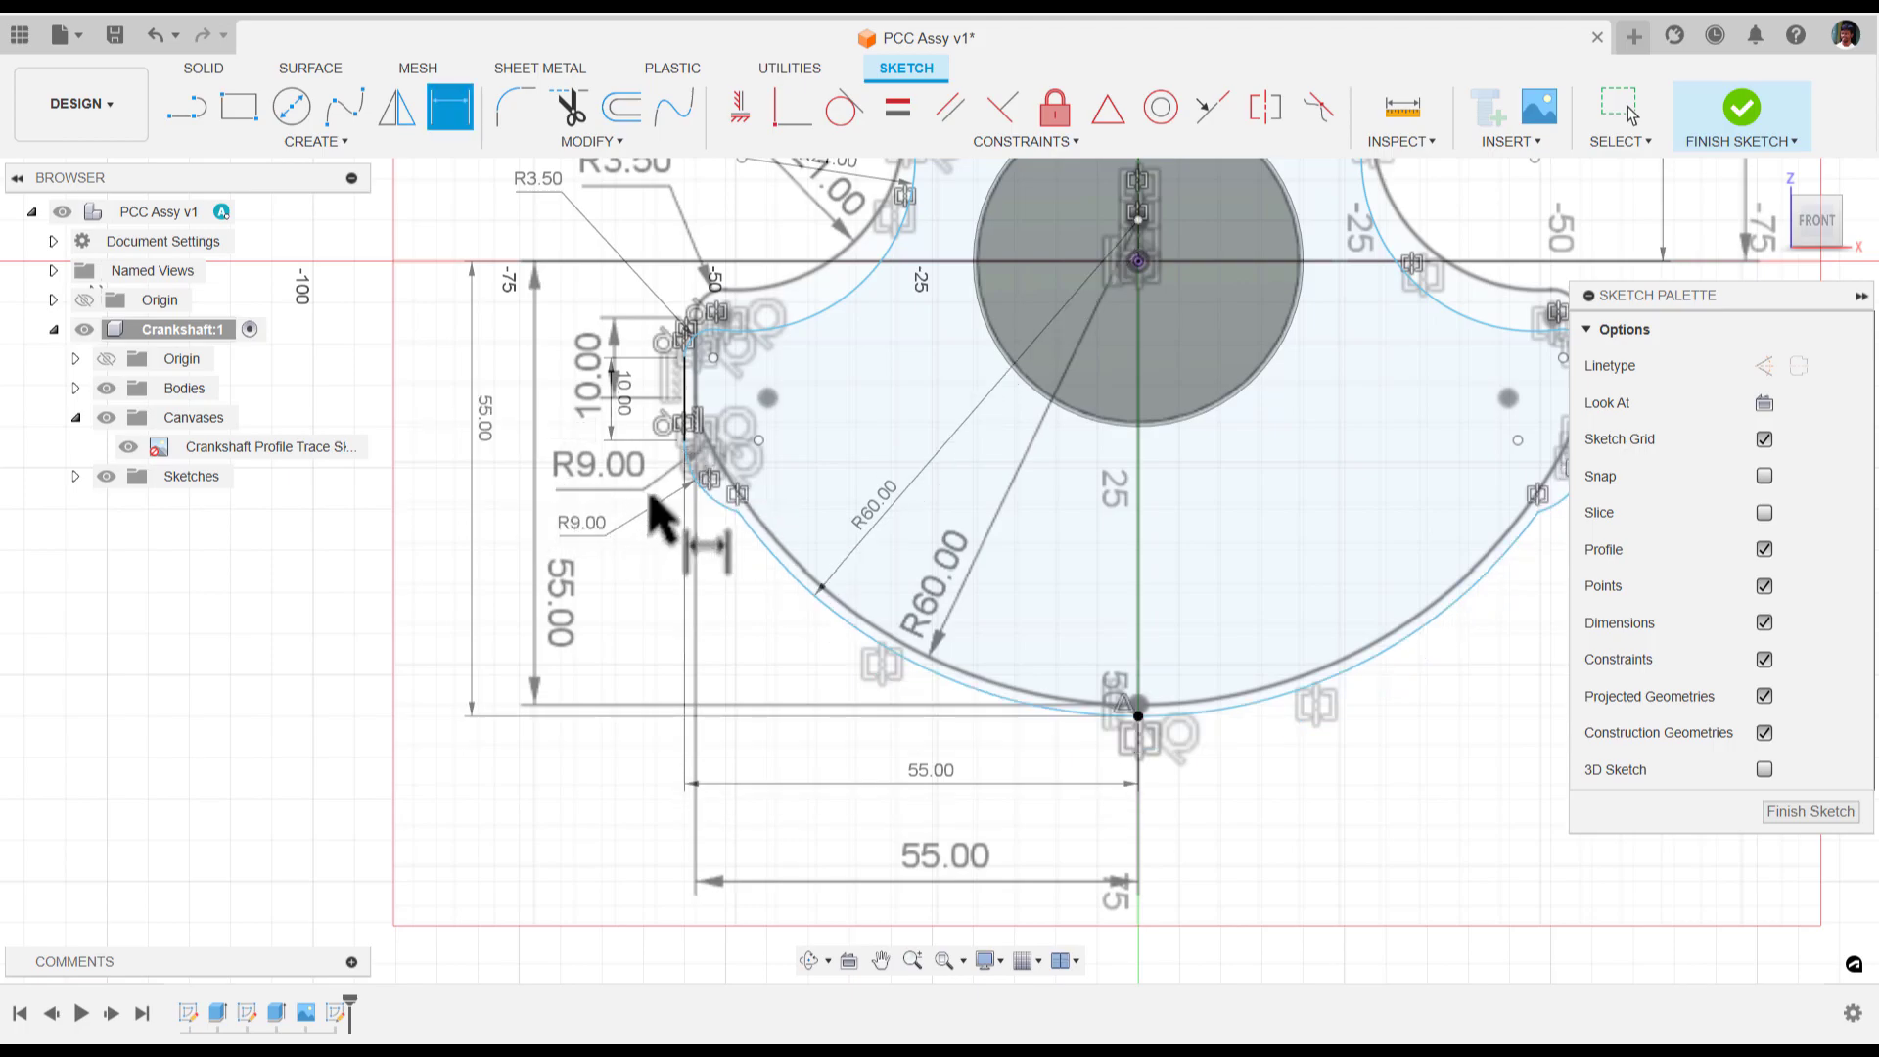
{"action": "scroll", "coordinate": [734, 537], "scroll_direction": "up", "scroll_amount": 5}
{"action": "scroll", "coordinate": [736, 538], "scroll_direction": "up", "scroll_amount": 1}
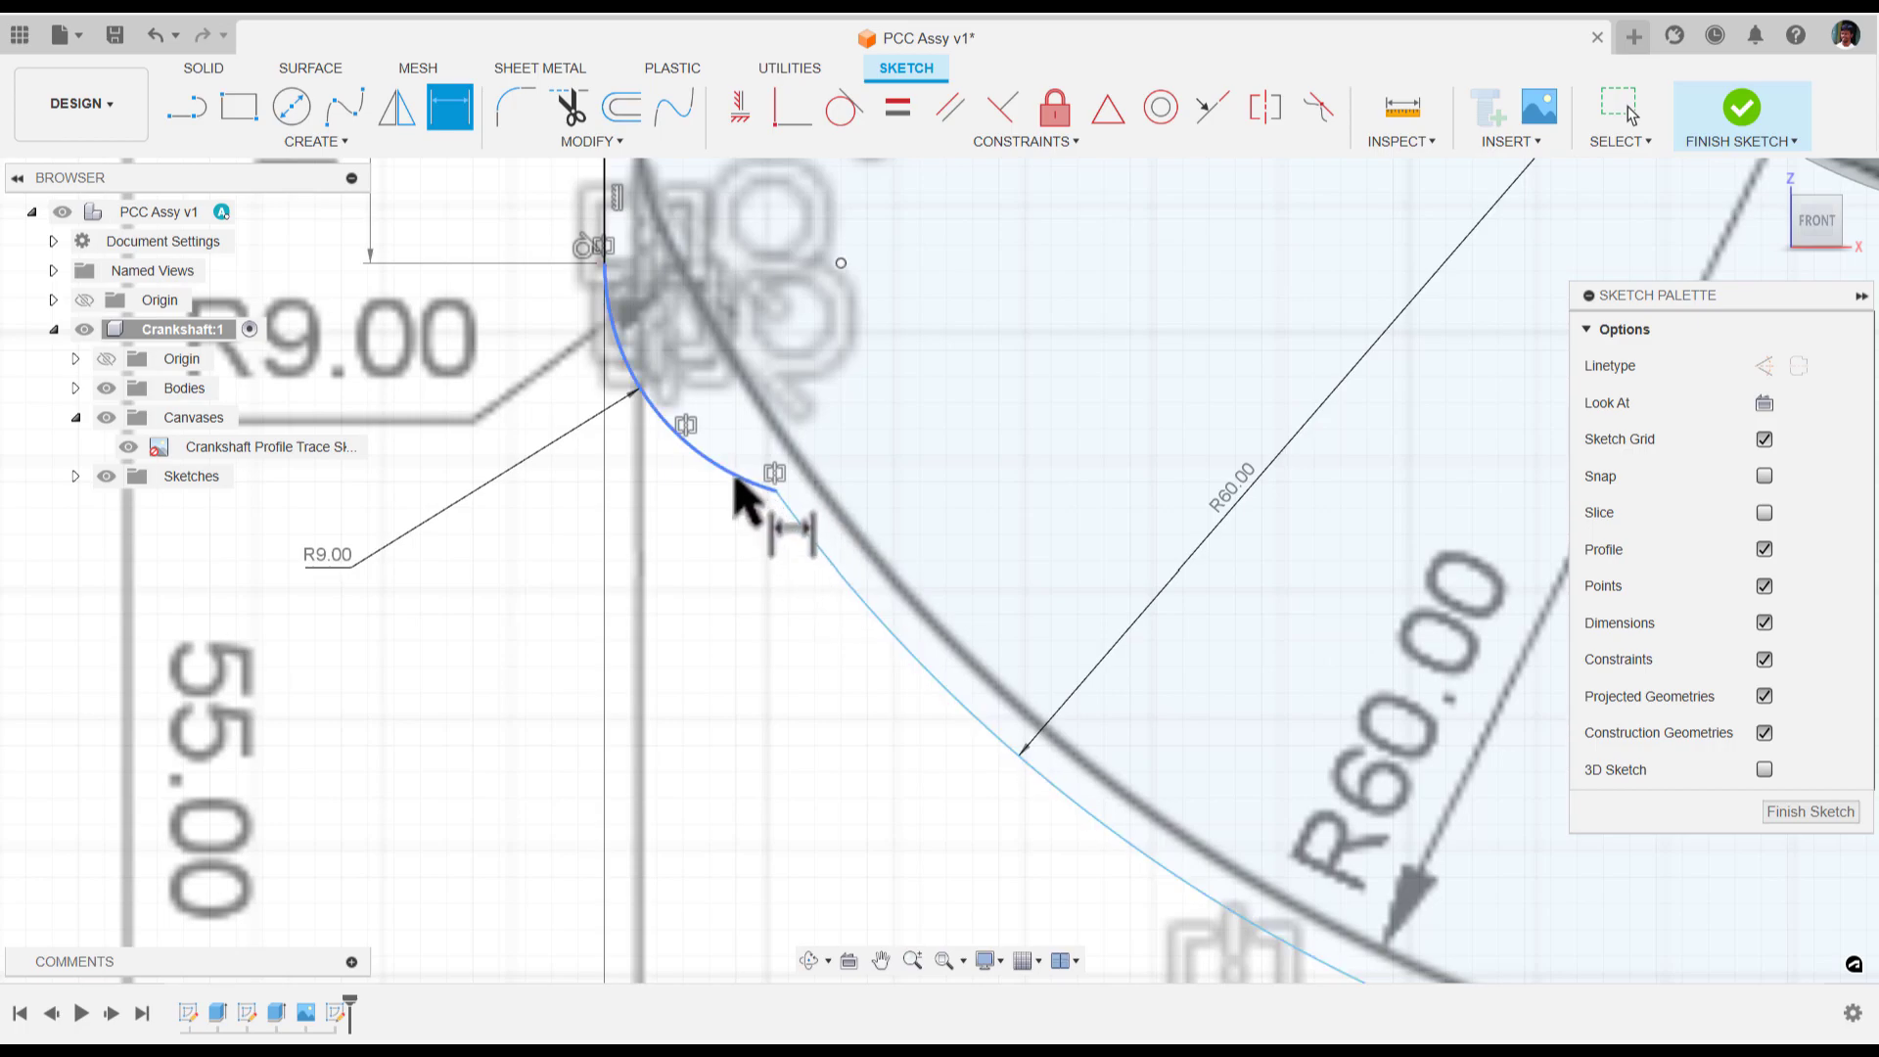
{"action": "scroll", "coordinate": [781, 548], "scroll_direction": "down", "scroll_amount": 3}
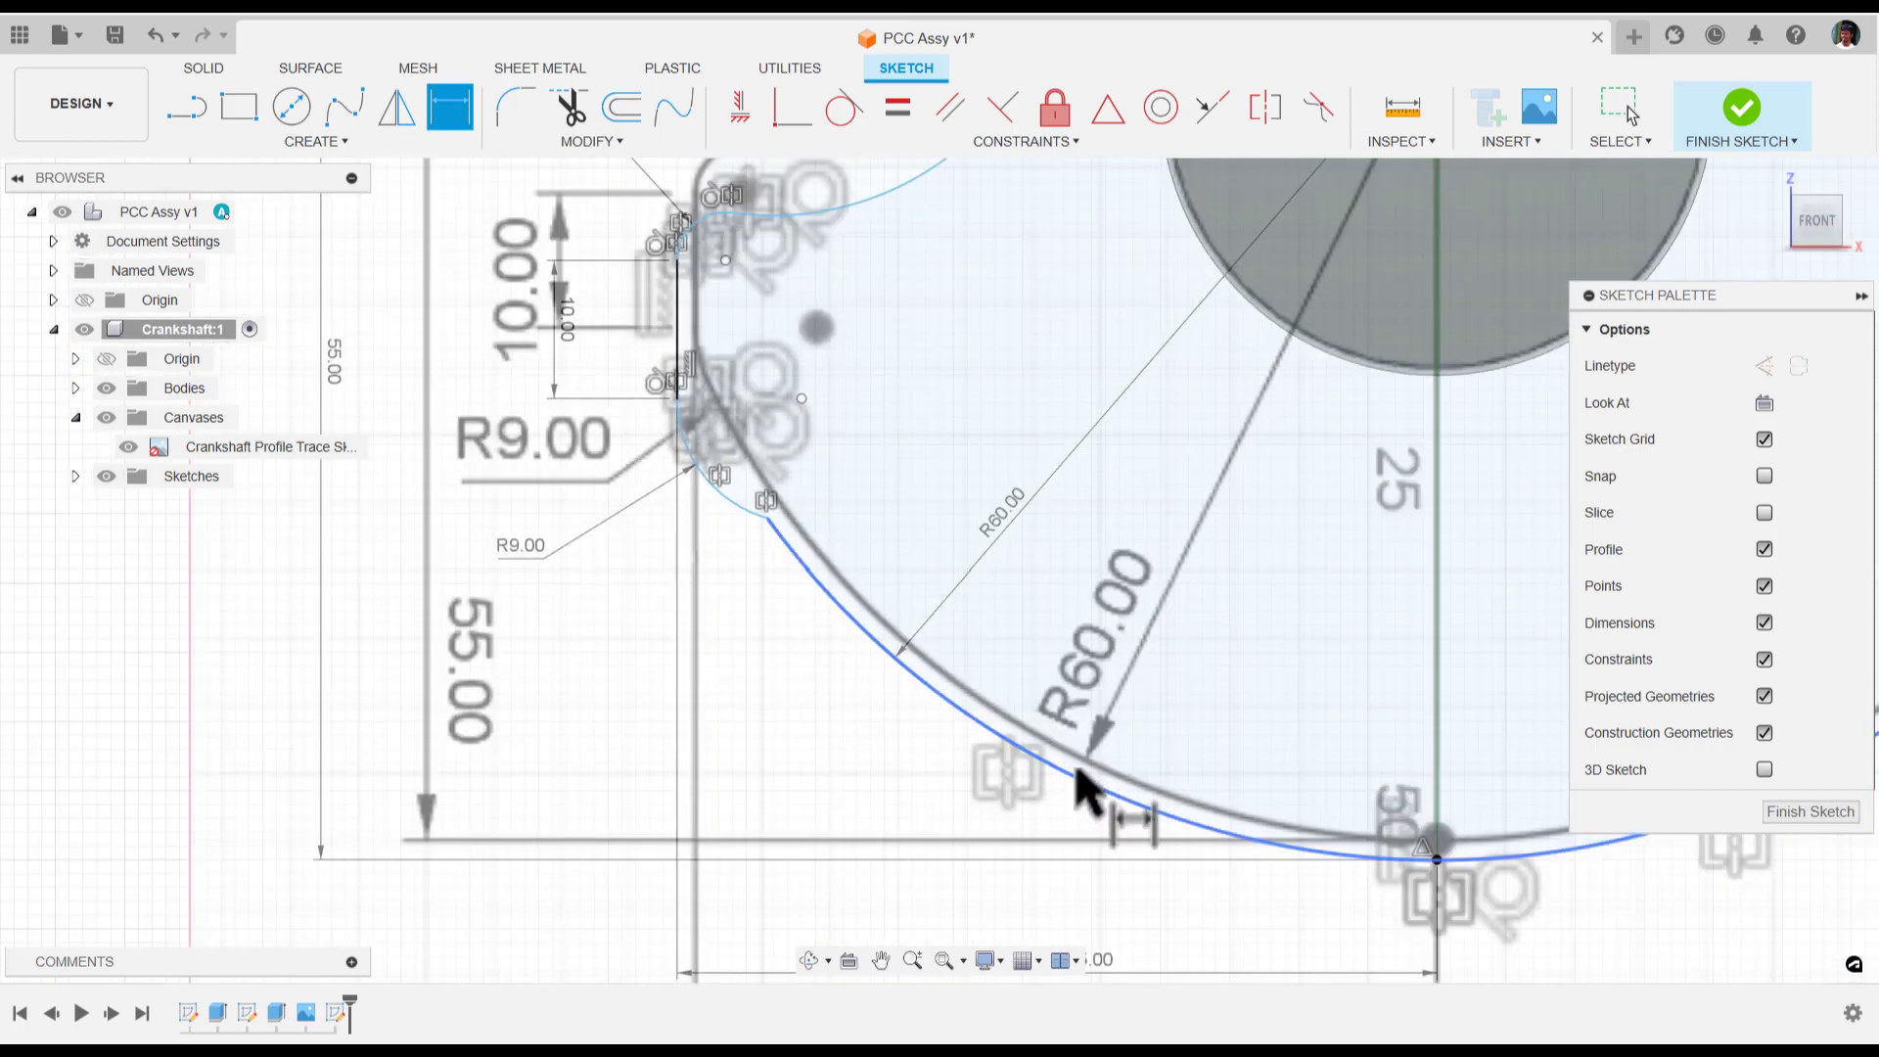
{"action": "scroll", "coordinate": [1076, 778], "scroll_direction": "down", "scroll_amount": 2}
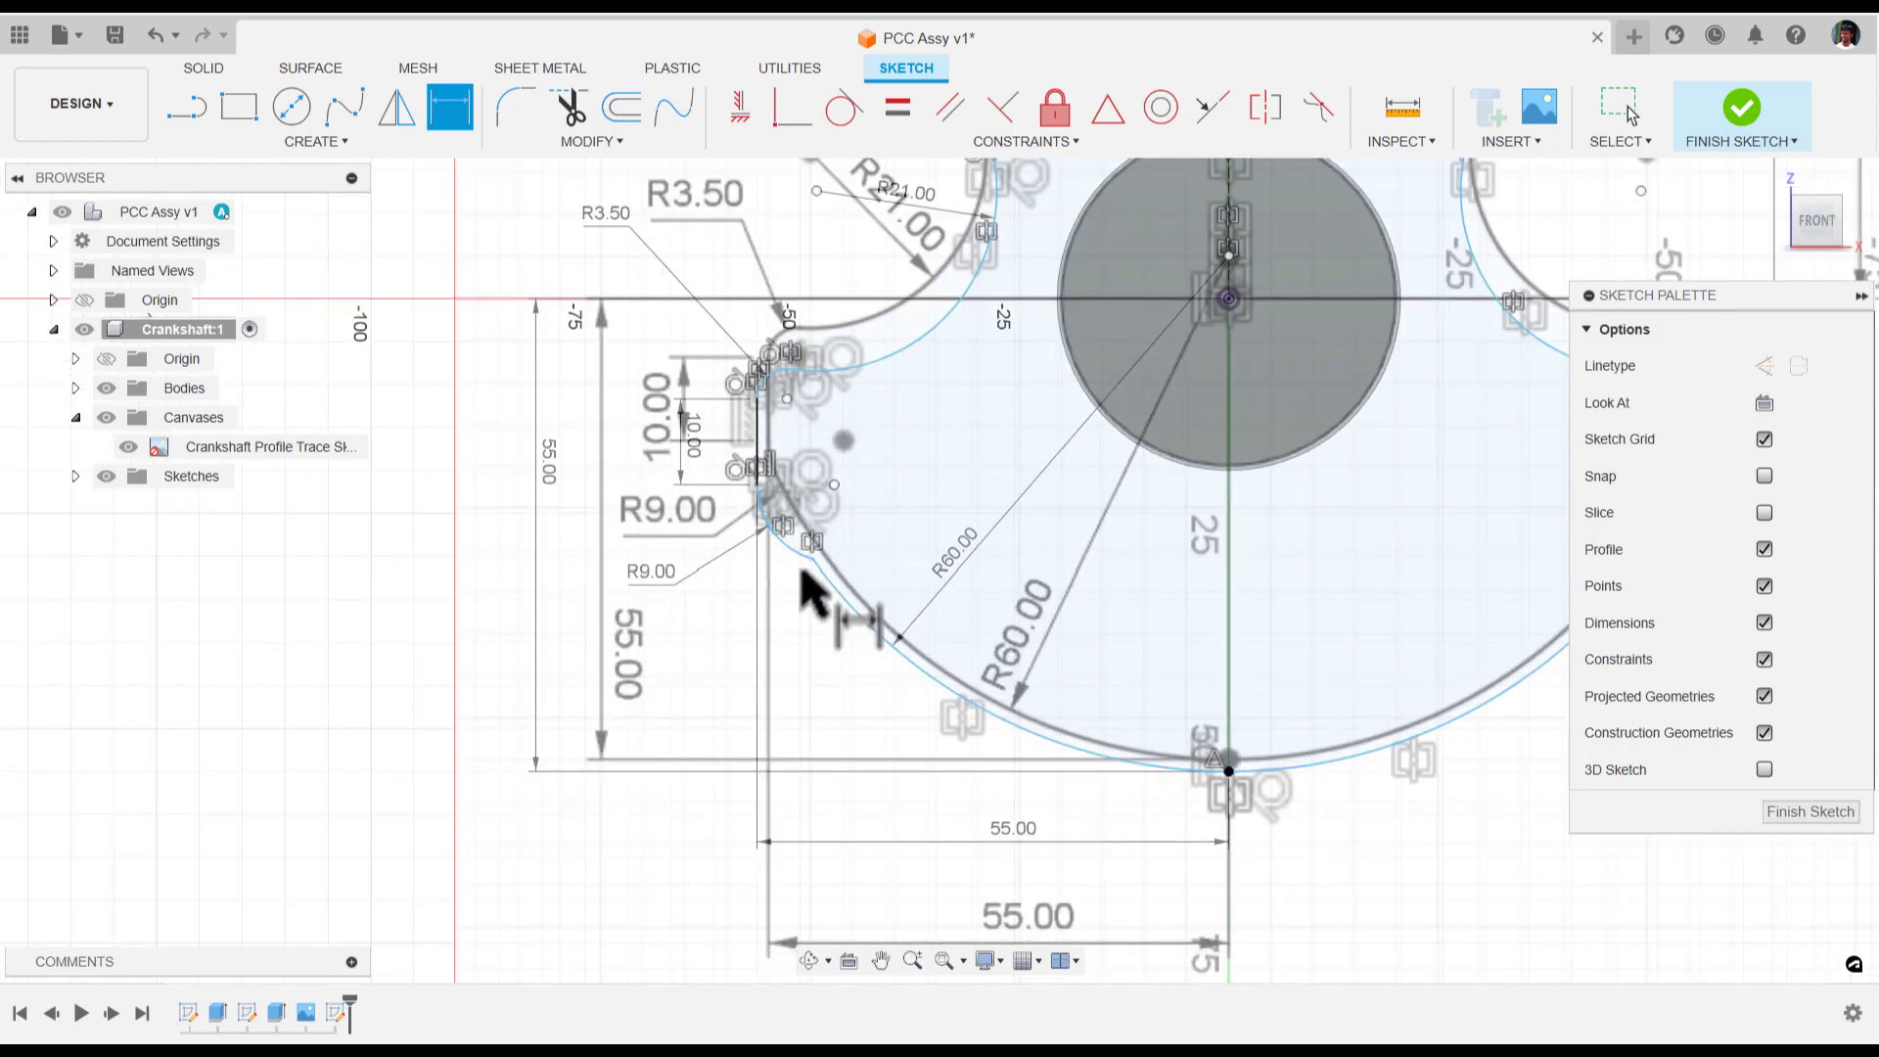
{"action": "scroll", "coordinate": [787, 570], "scroll_direction": "up", "scroll_amount": 3}
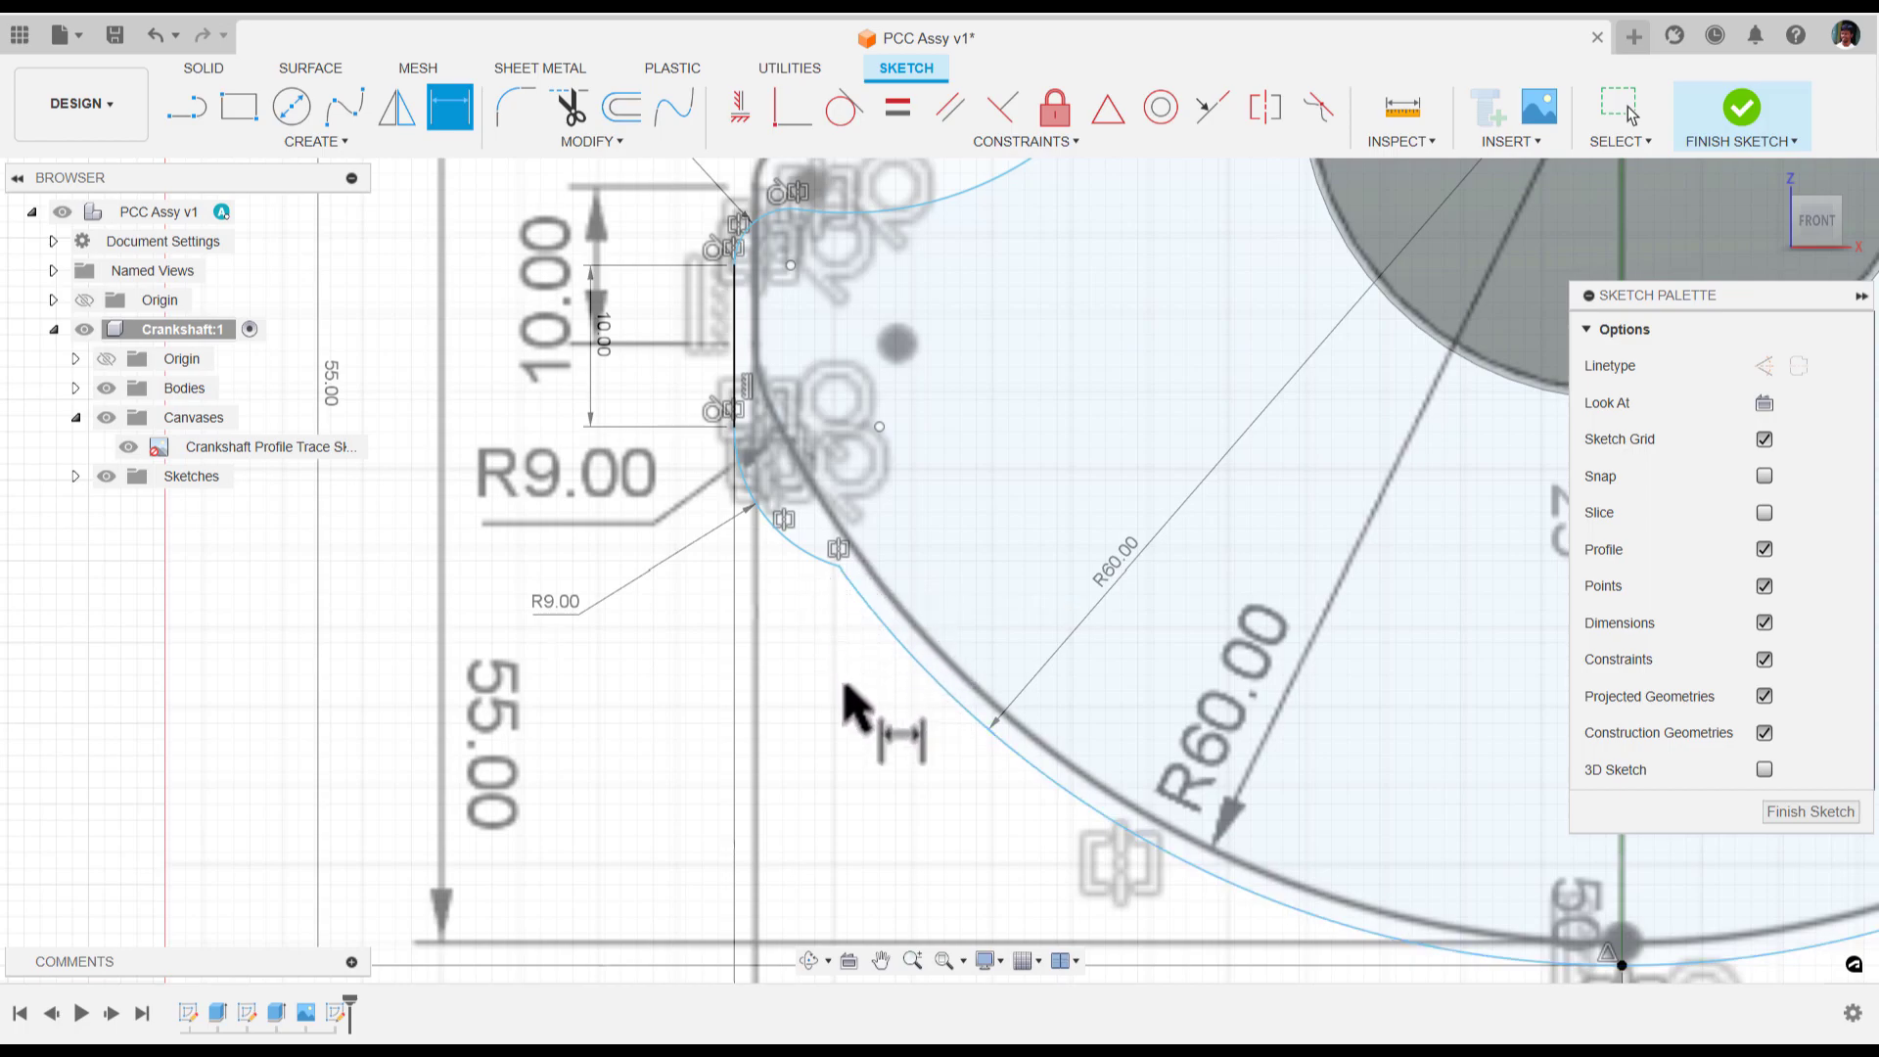
Add a Tangent constraint between the R9 corner arc and the bottom R60 arc
{"action": "key", "text": "Escape"}
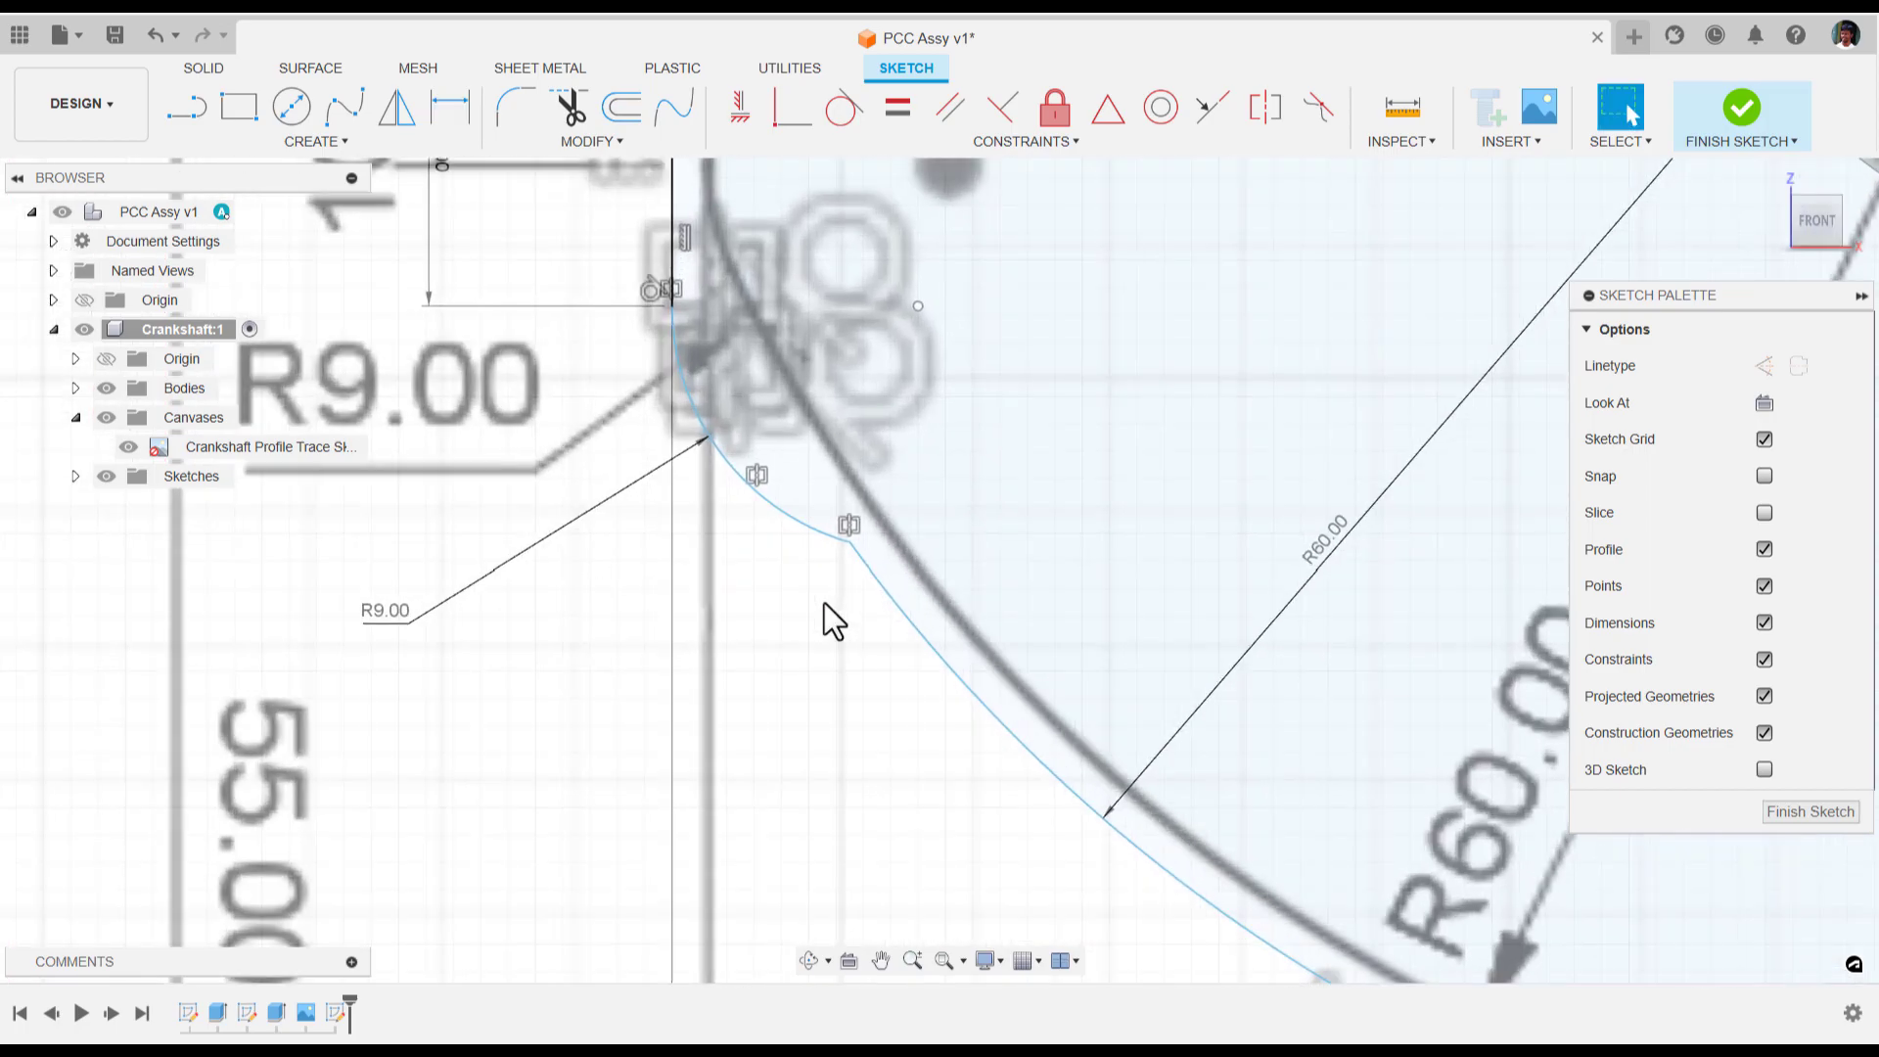
{"action": "left_click", "coordinate": [888, 590]}
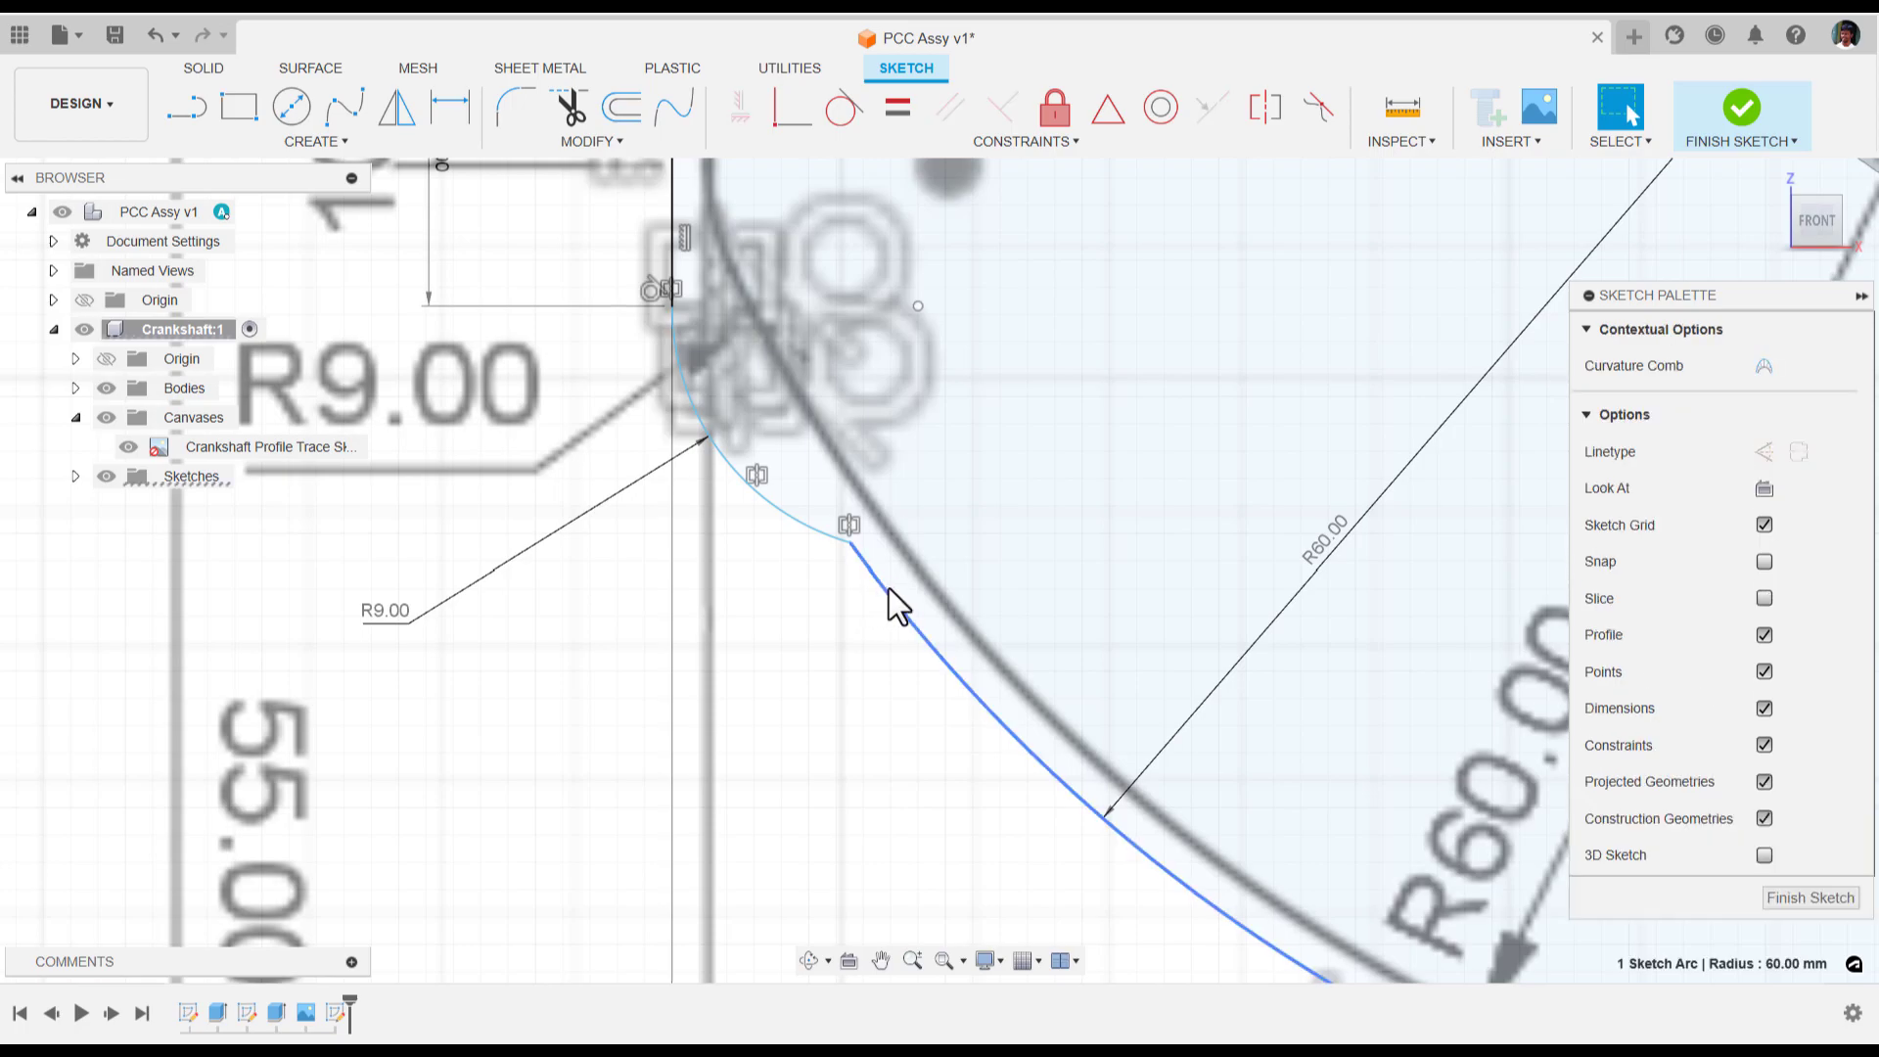
{"action": "left_click", "coordinate": [801, 521], "text": "shift"}
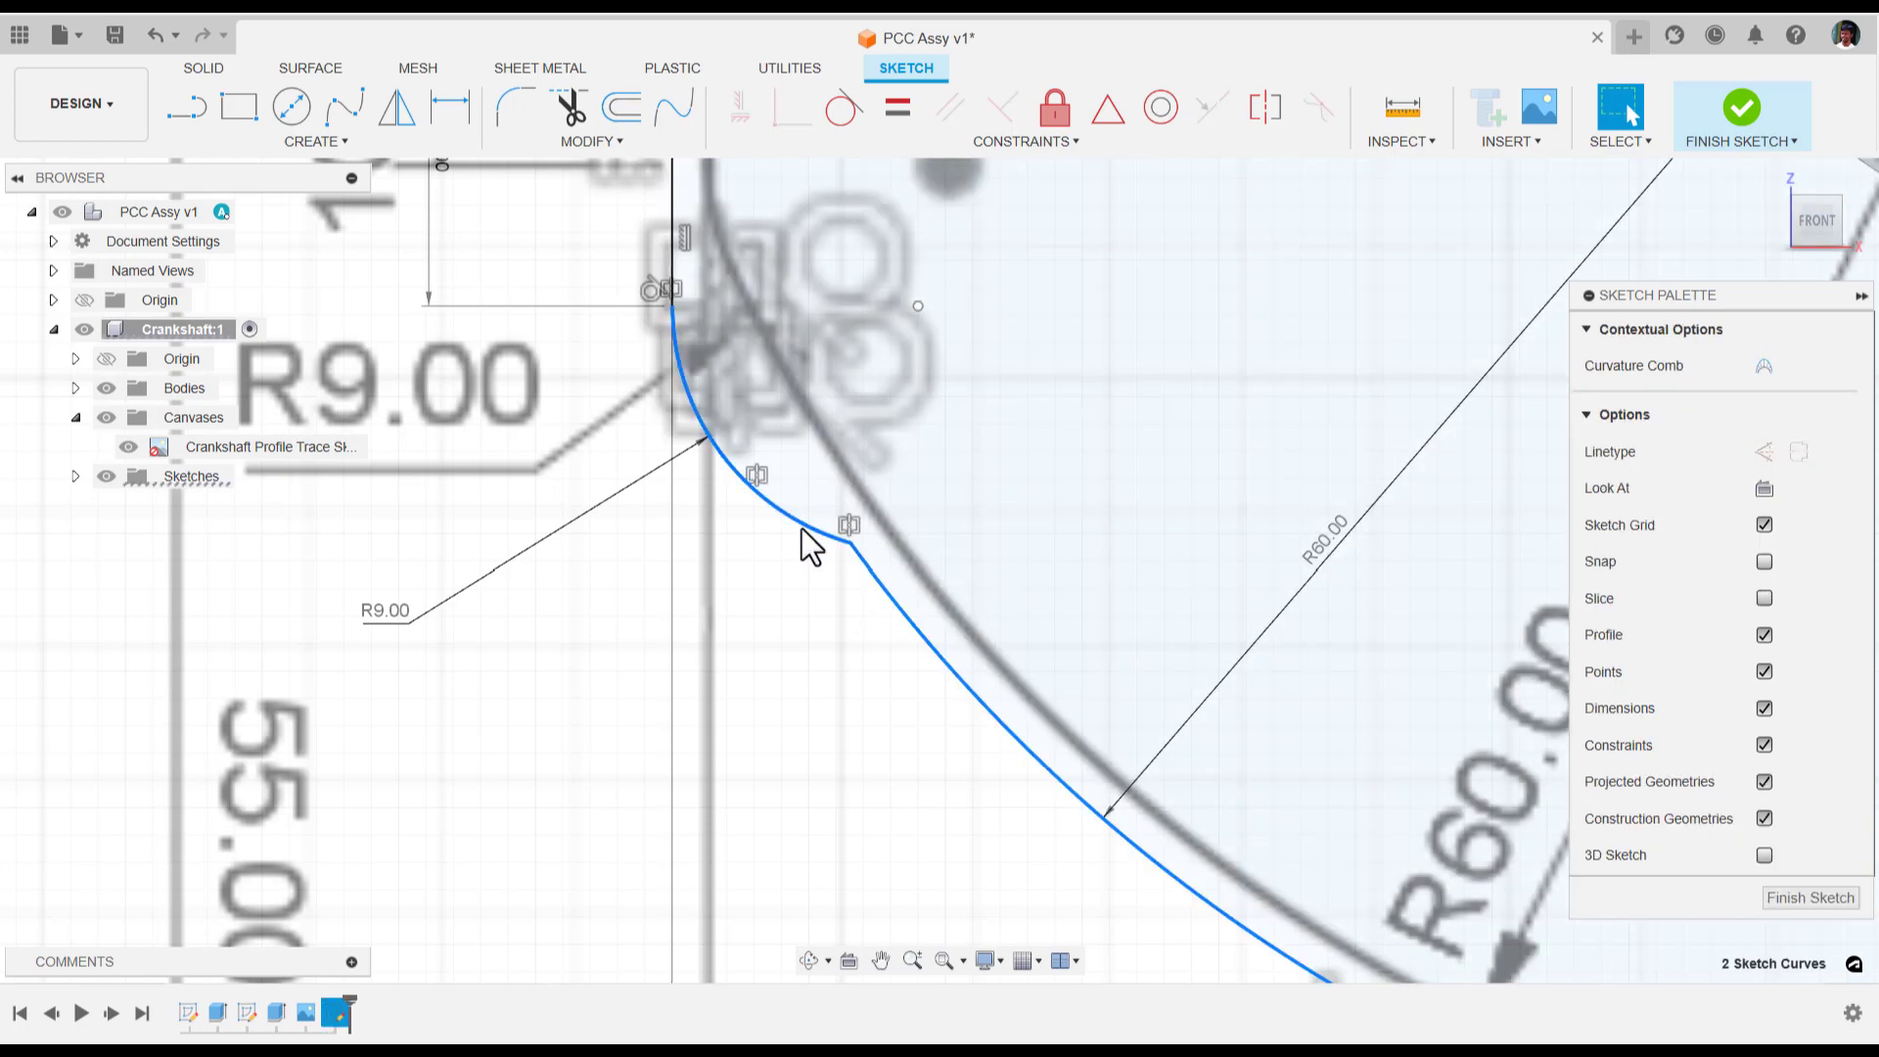
{"action": "left_click", "coordinate": [843, 107]}
{"action": "scroll", "coordinate": [768, 567], "scroll_direction": "down", "scroll_amount": 5}
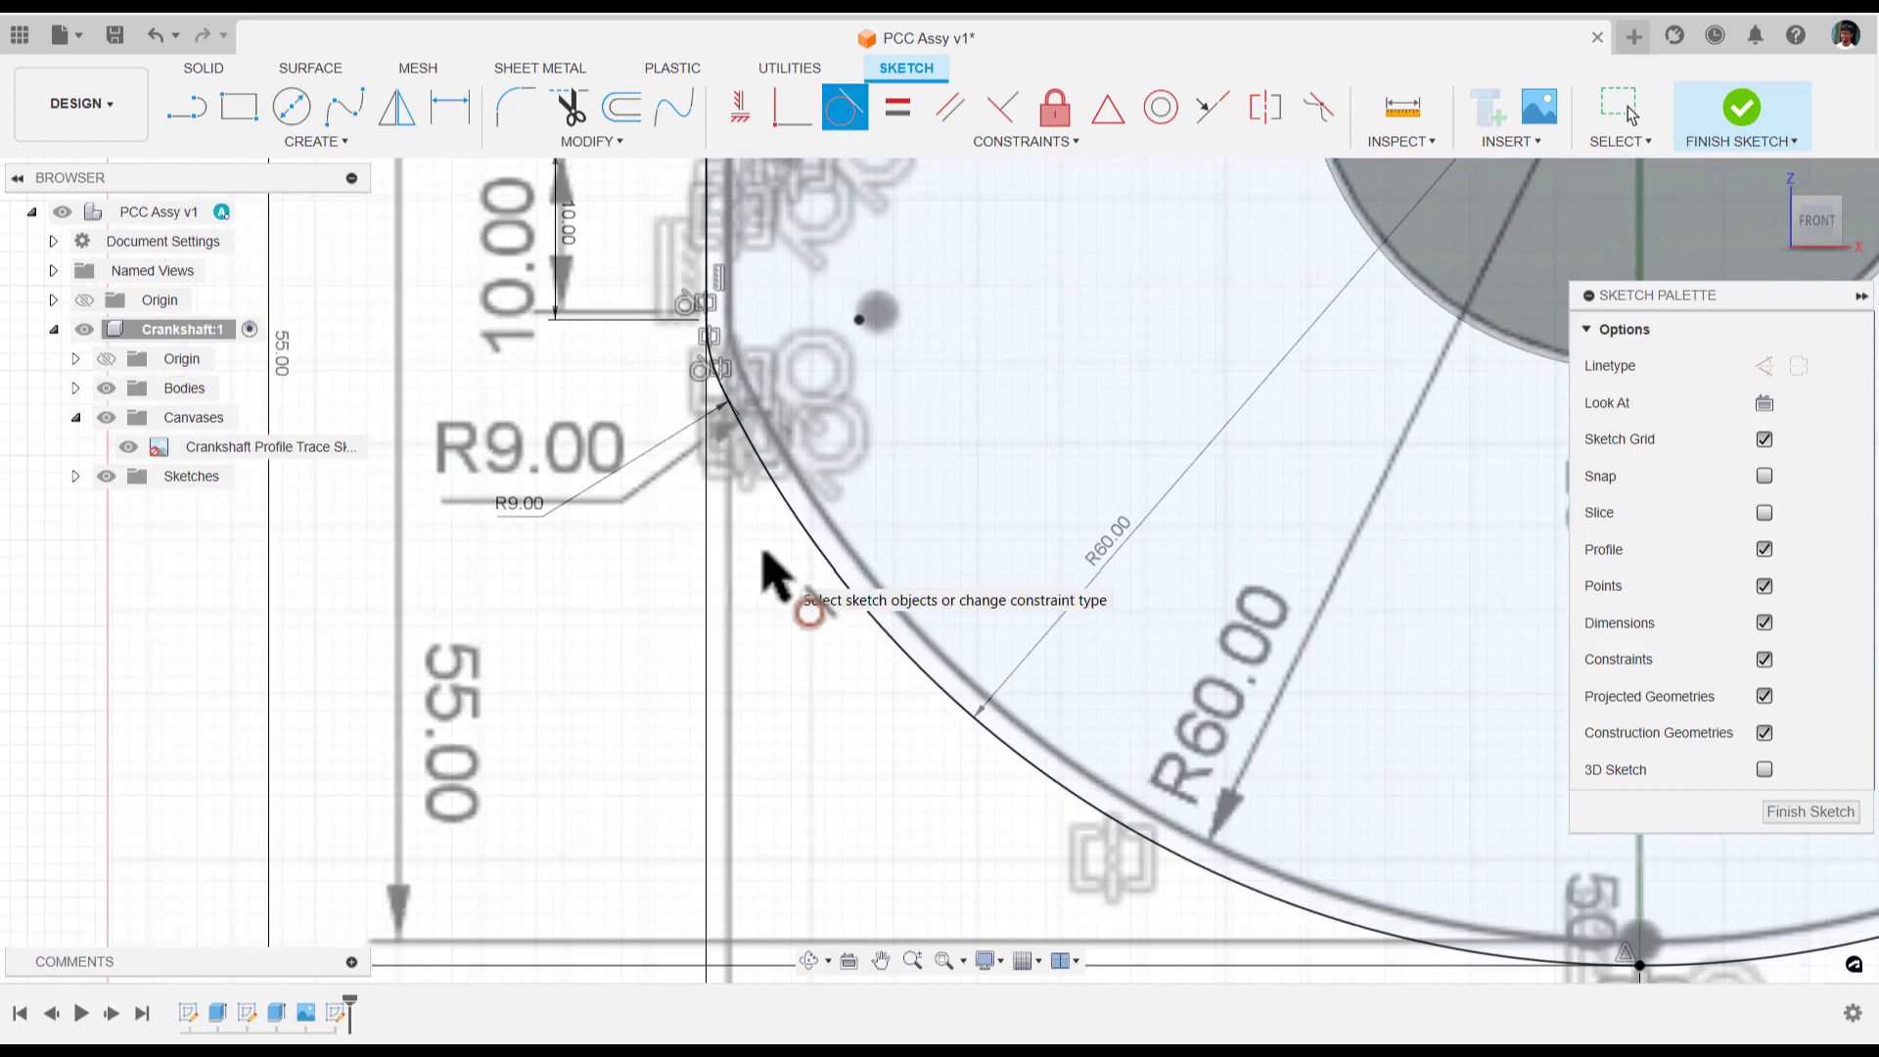
{"action": "scroll", "coordinate": [783, 568], "scroll_direction": "down", "scroll_amount": 5}
{"action": "middle_click_drag", "start_coordinate": [868, 469], "coordinate": [848, 560]}
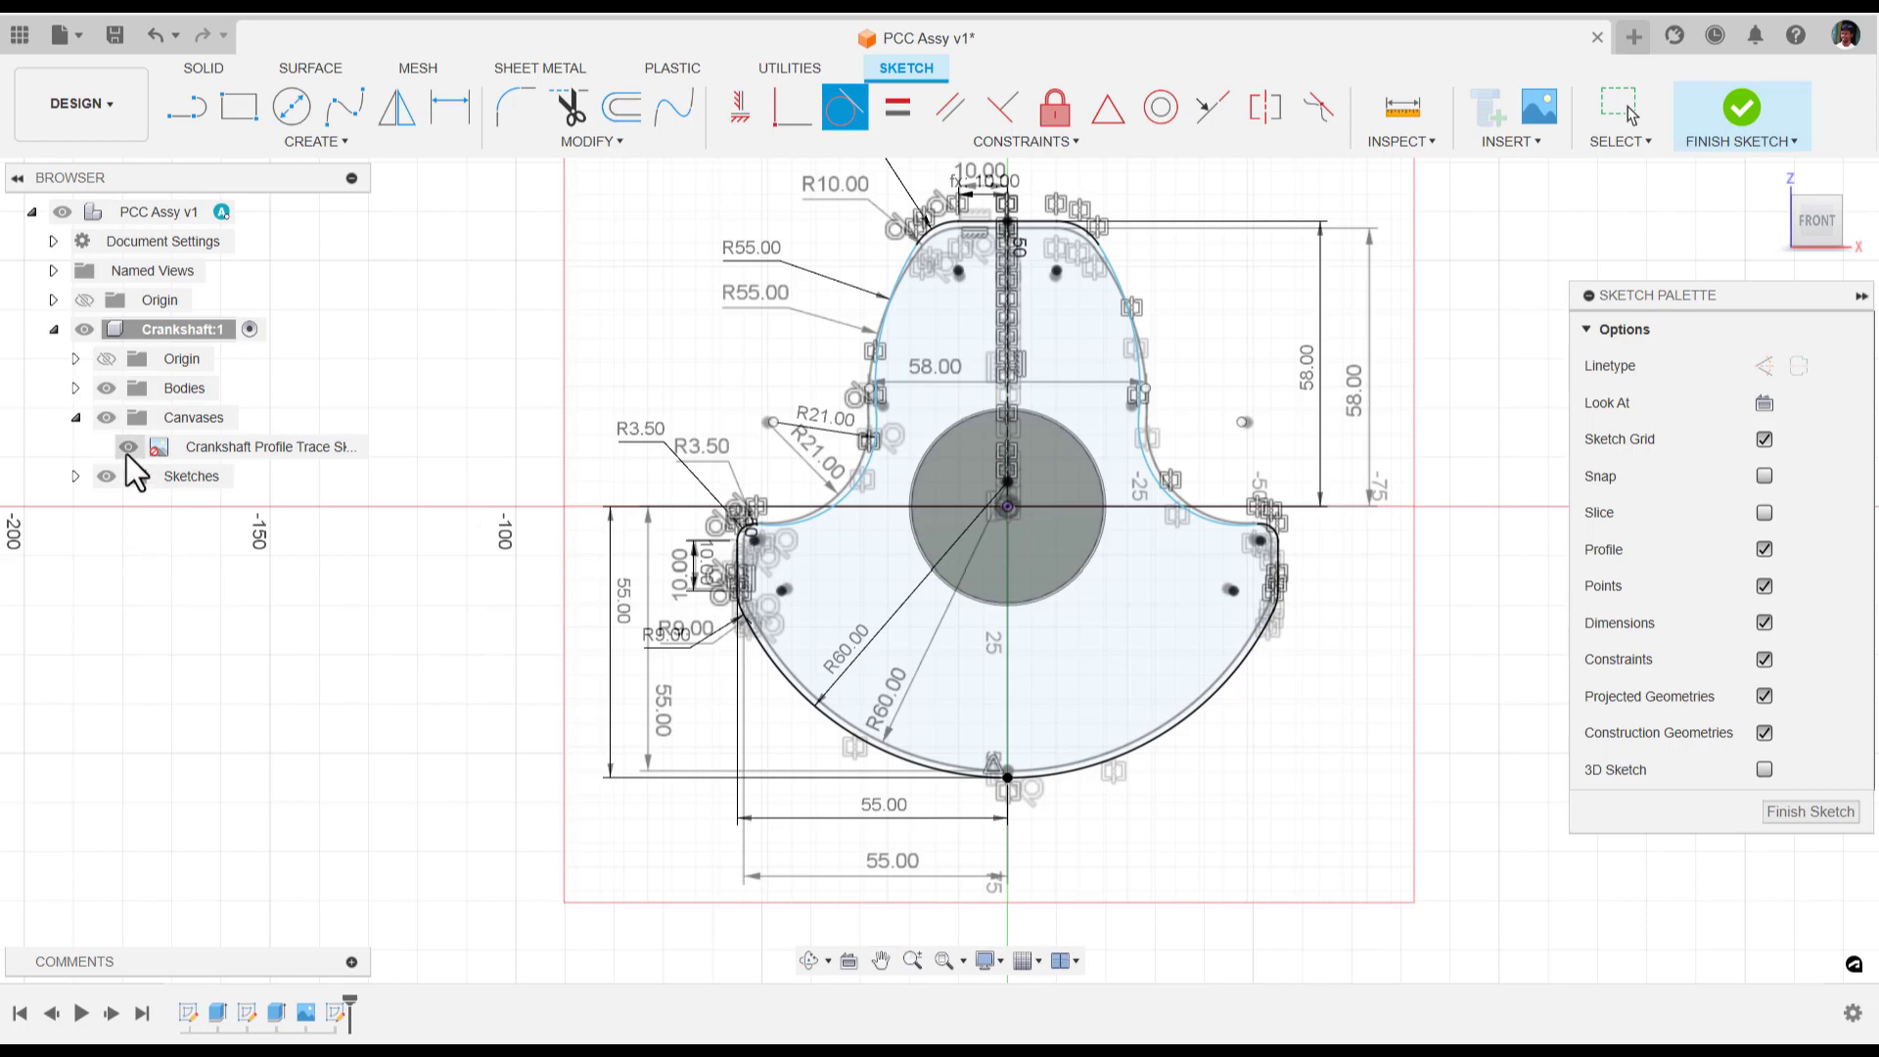
Toggle the traced reference image off and back on
{"action": "left_click", "coordinate": [128, 447]}
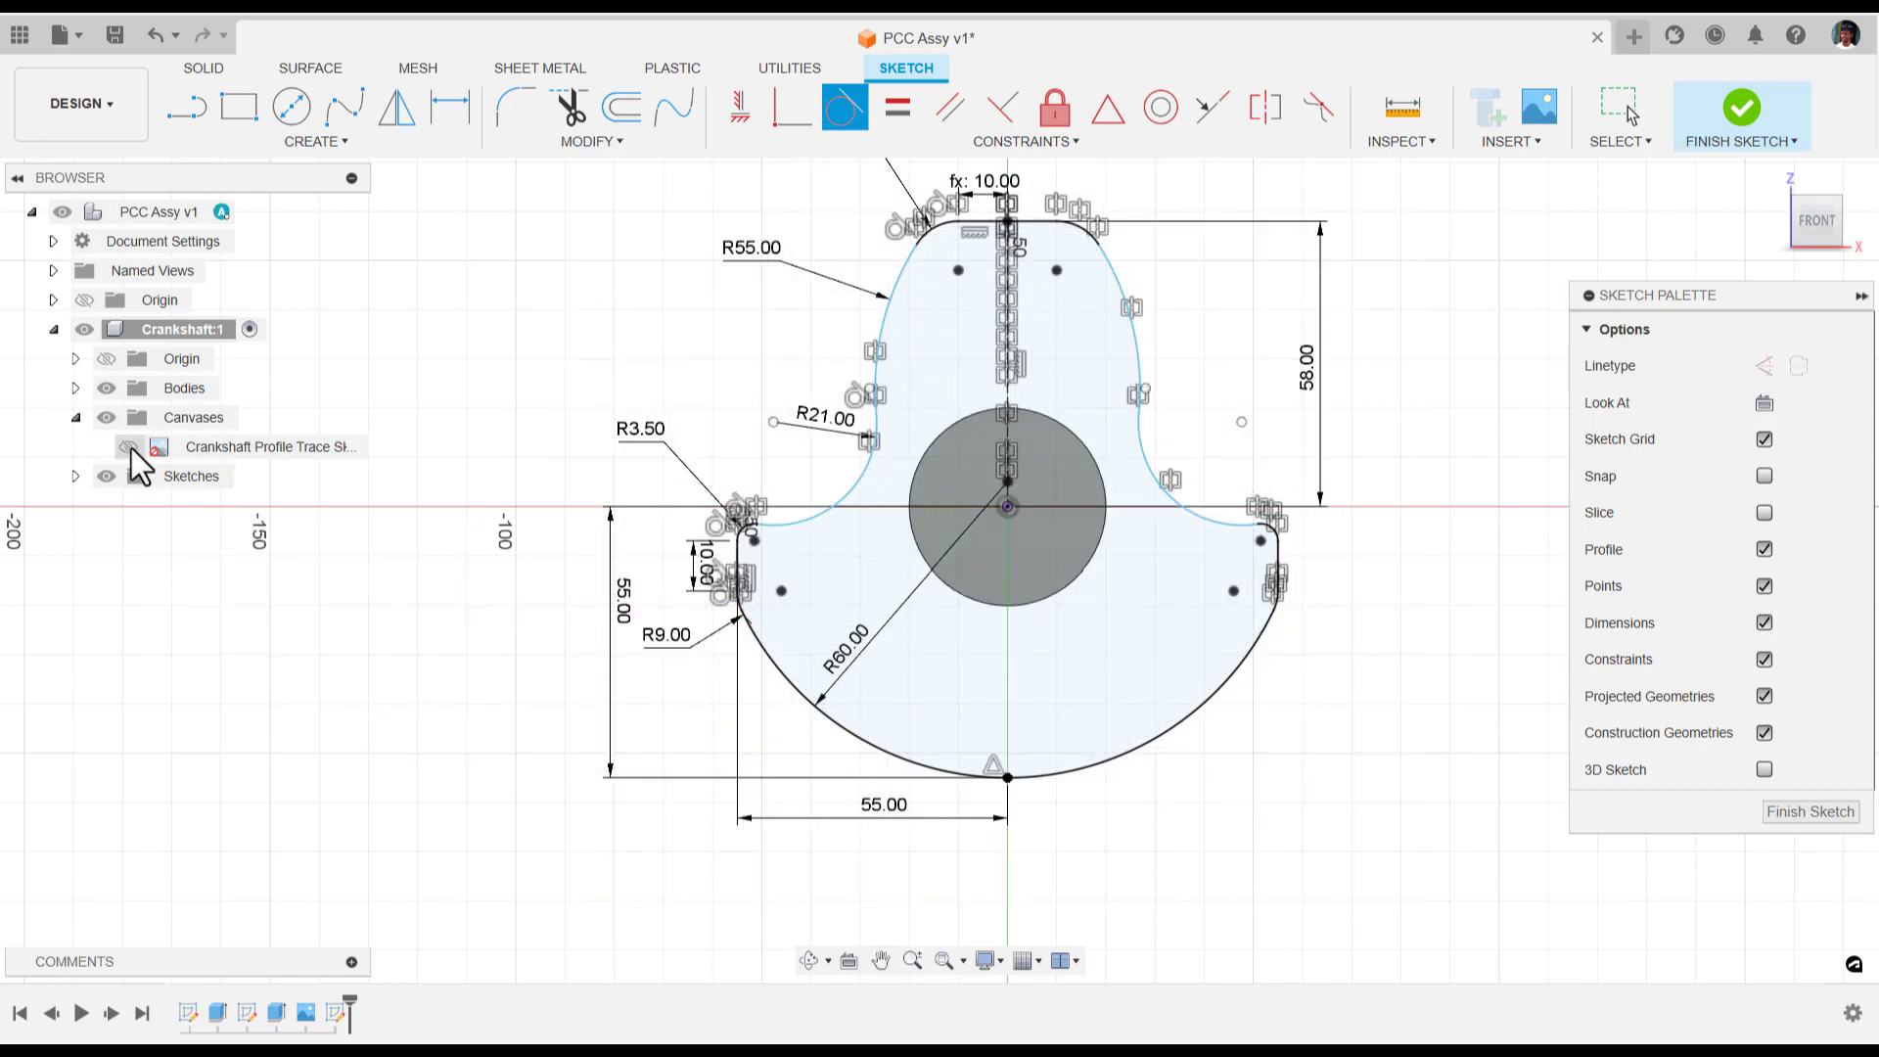
{"action": "left_click", "coordinate": [129, 447]}
{"action": "scroll", "coordinate": [901, 407], "scroll_direction": "up", "scroll_amount": 2}
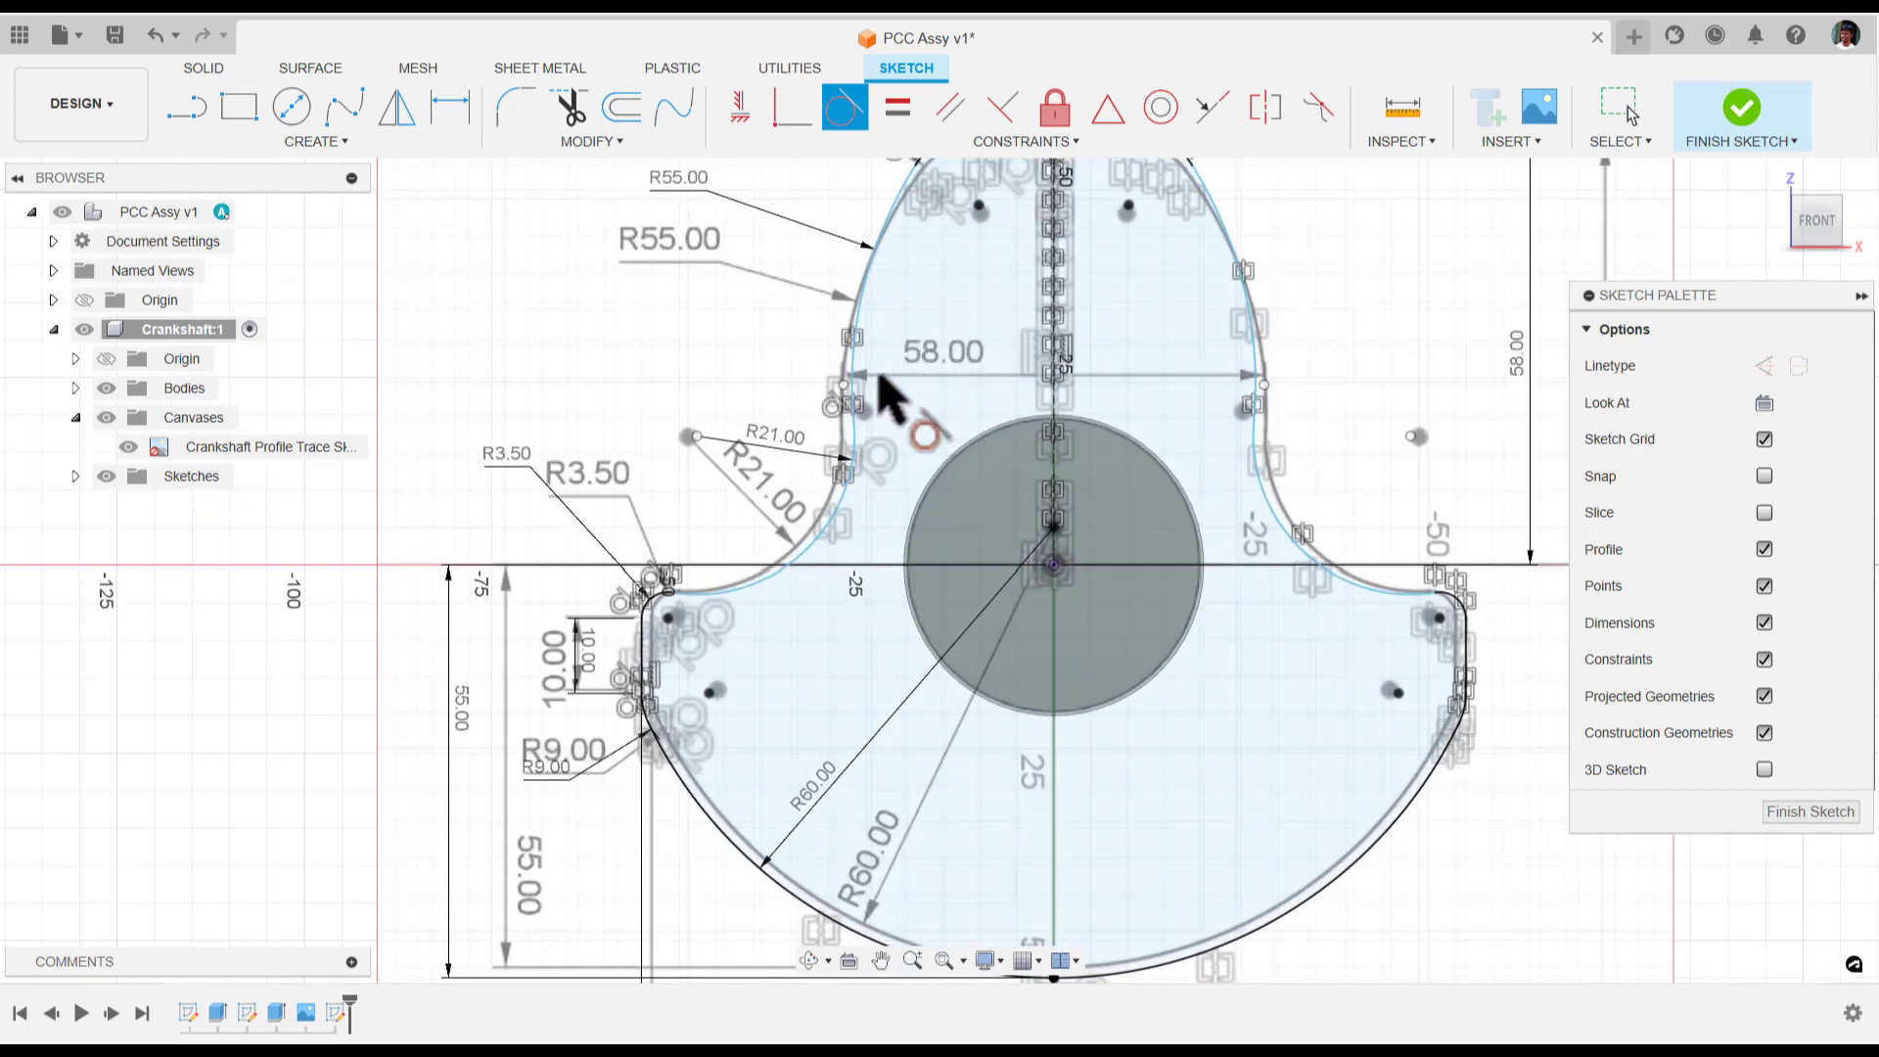
{"action": "scroll", "coordinate": [848, 391], "scroll_direction": "up", "scroll_amount": 3}
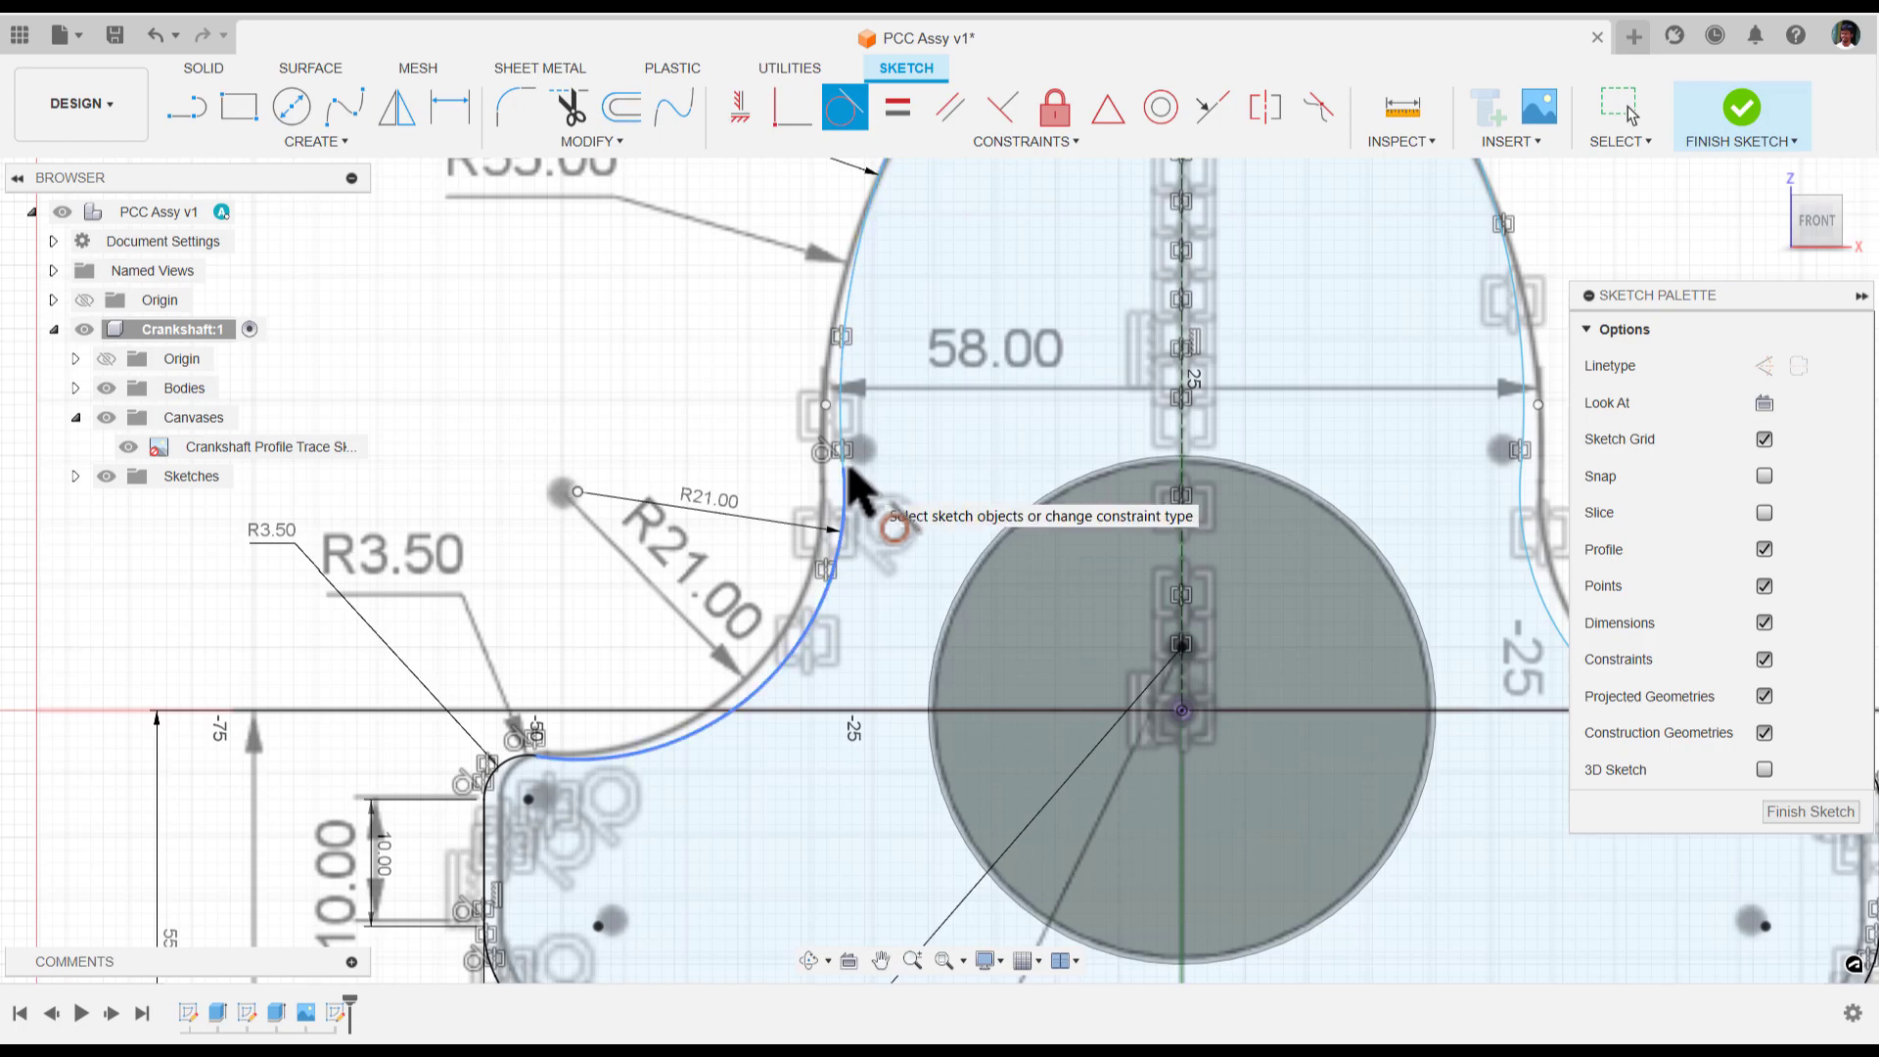
Dimension the upper lobe's side-to-side width at 58 mm, then hide the trace image
{"action": "left_click", "coordinate": [450, 108]}
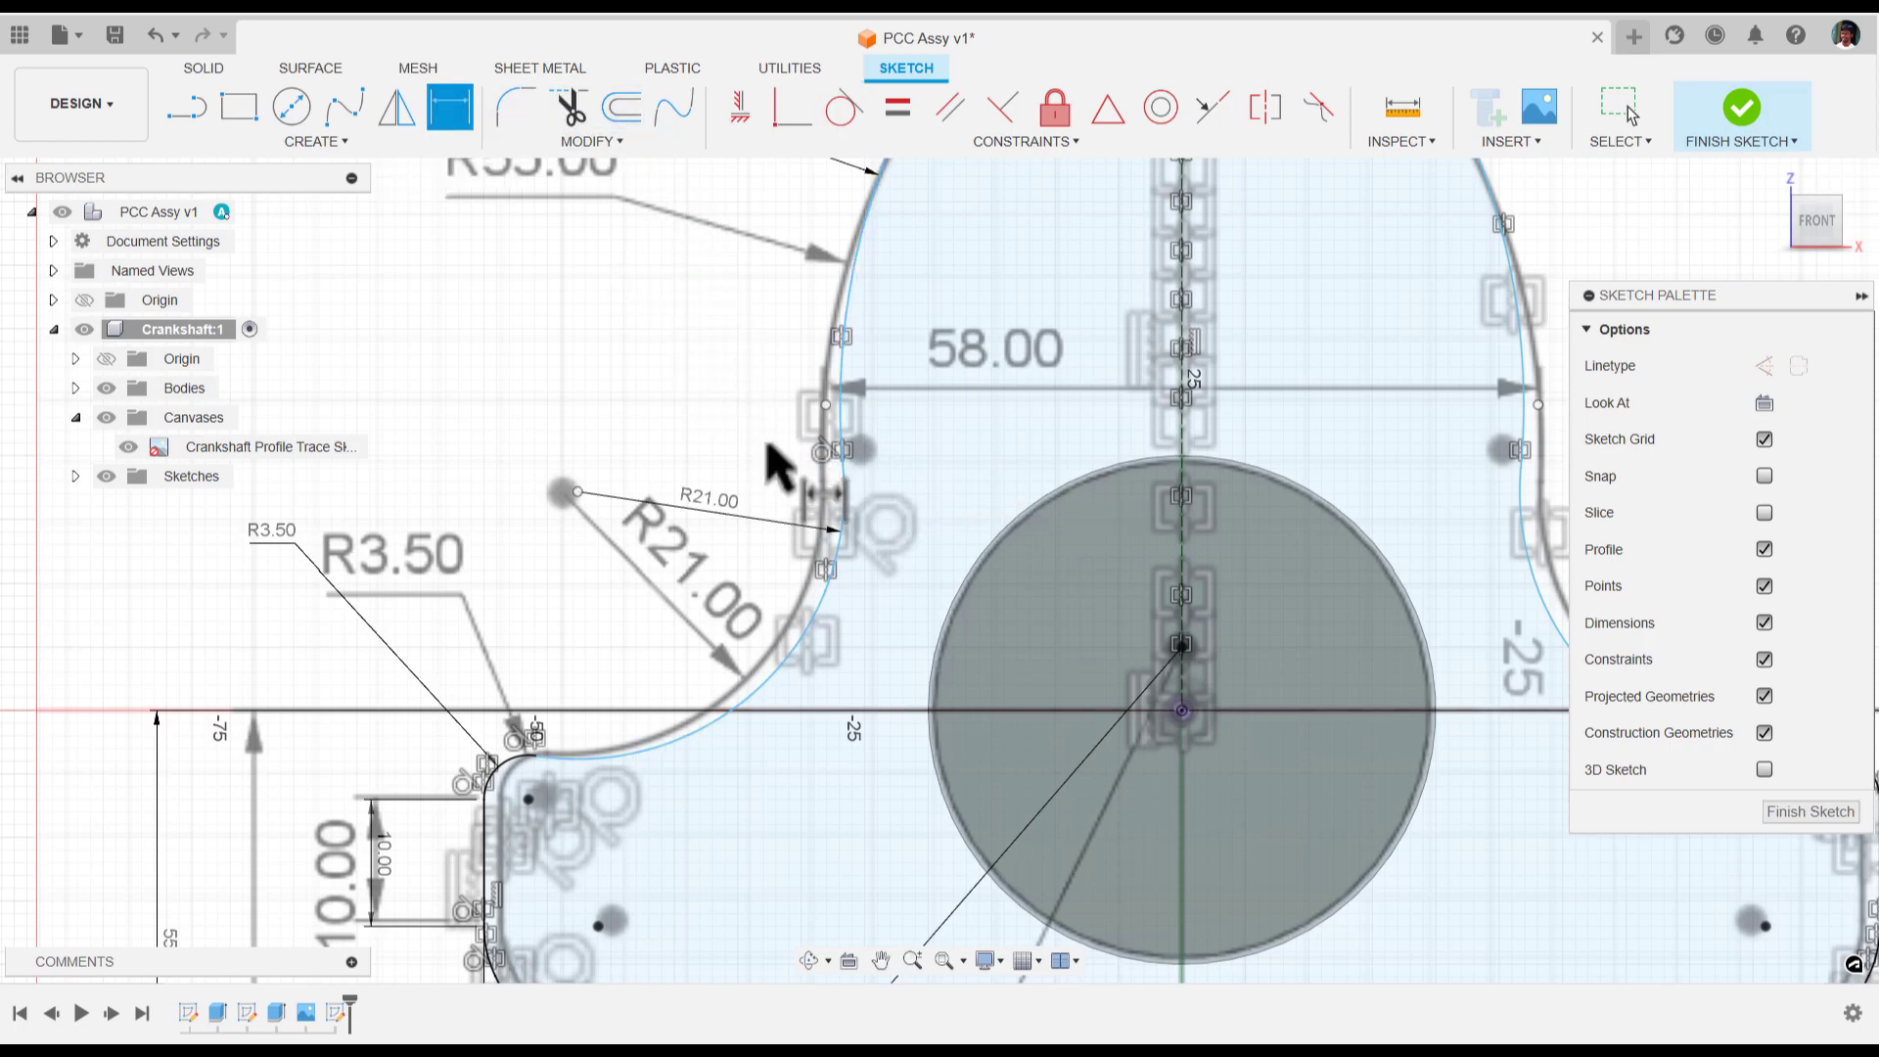
{"action": "left_click", "coordinate": [843, 466]}
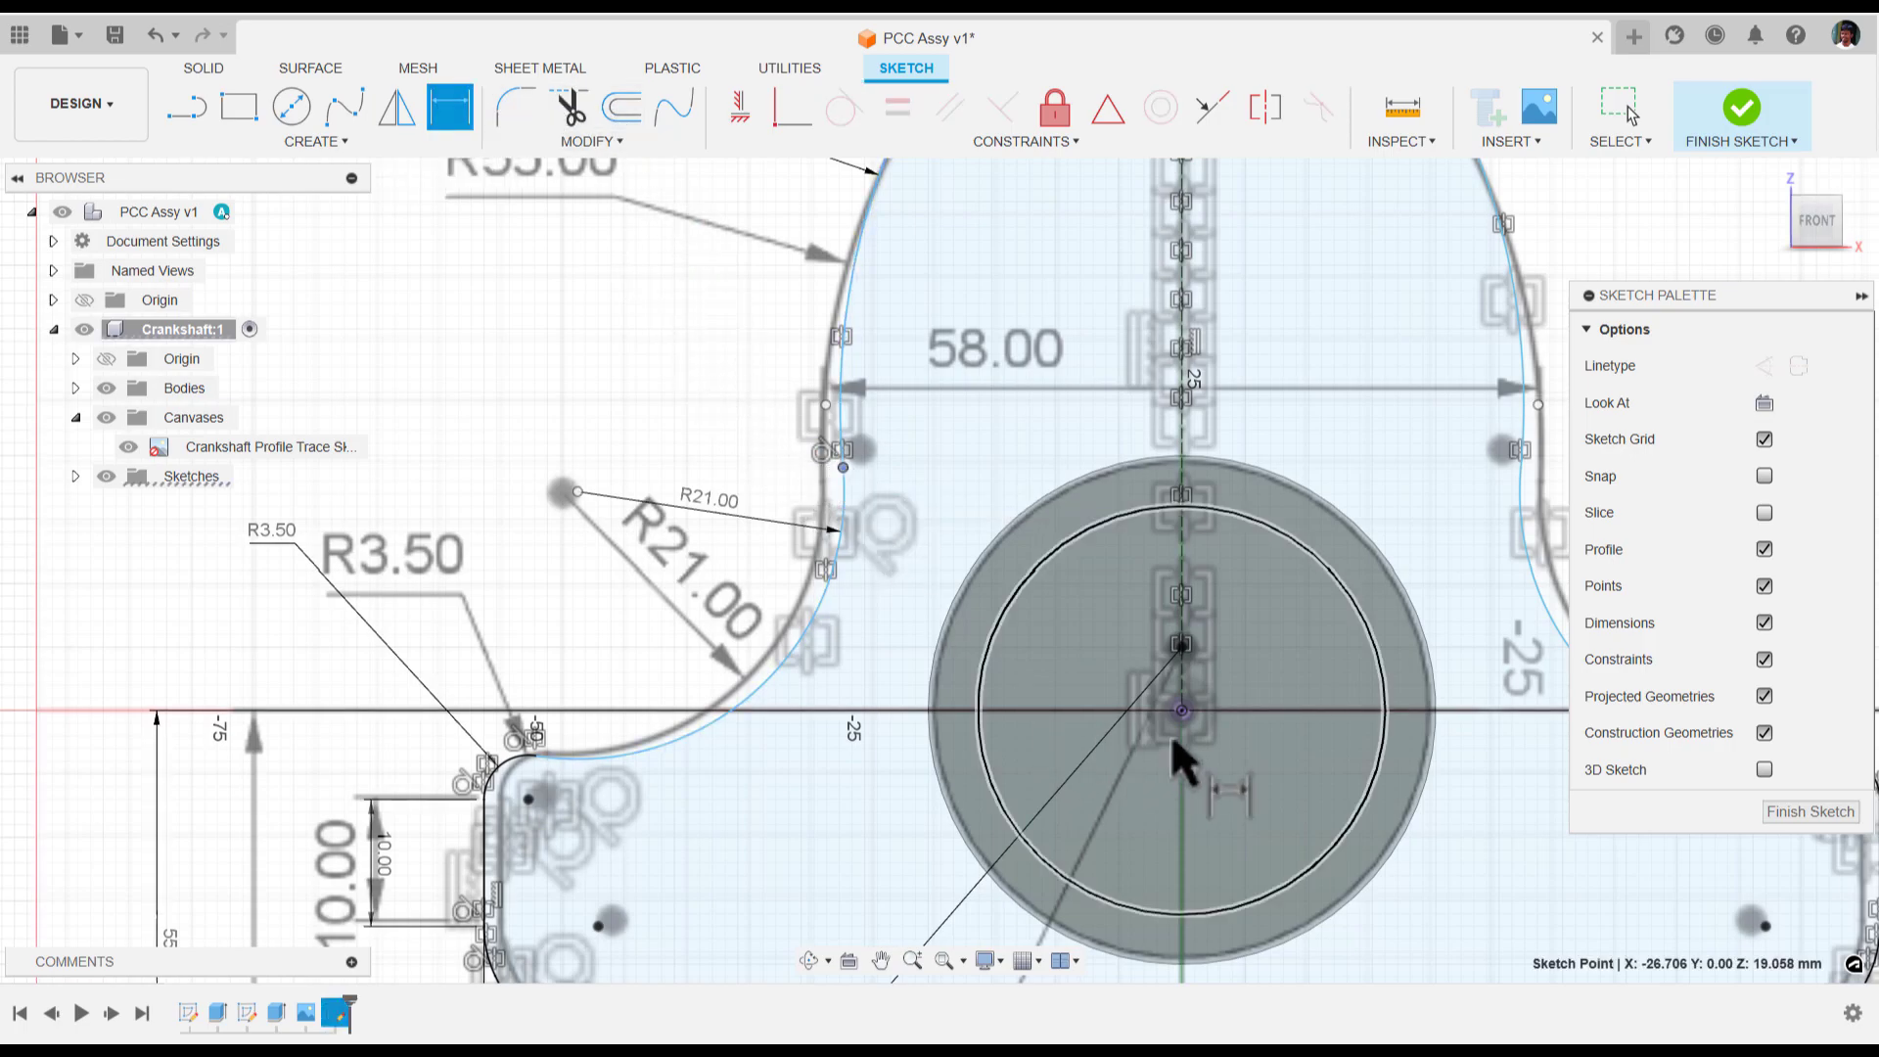
{"action": "left_click", "coordinate": [1520, 468]}
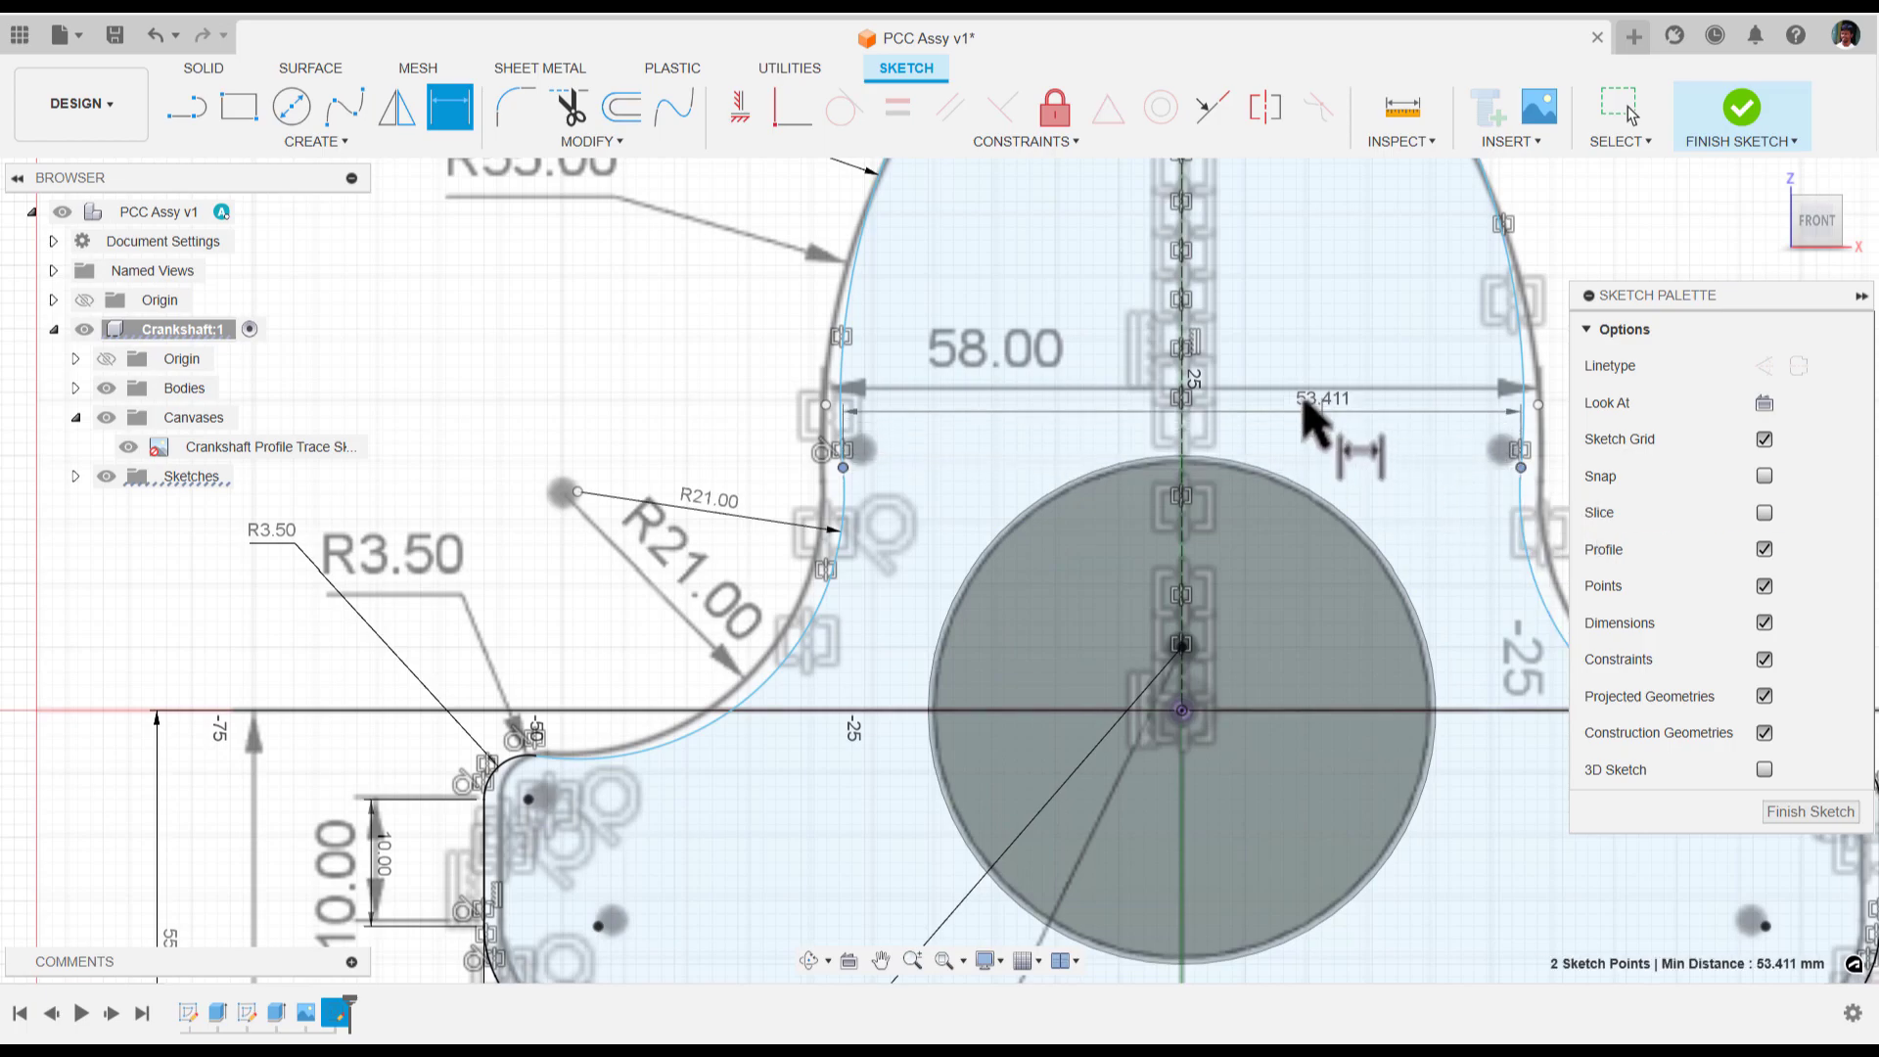
{"action": "left_click", "coordinate": [1015, 421]}
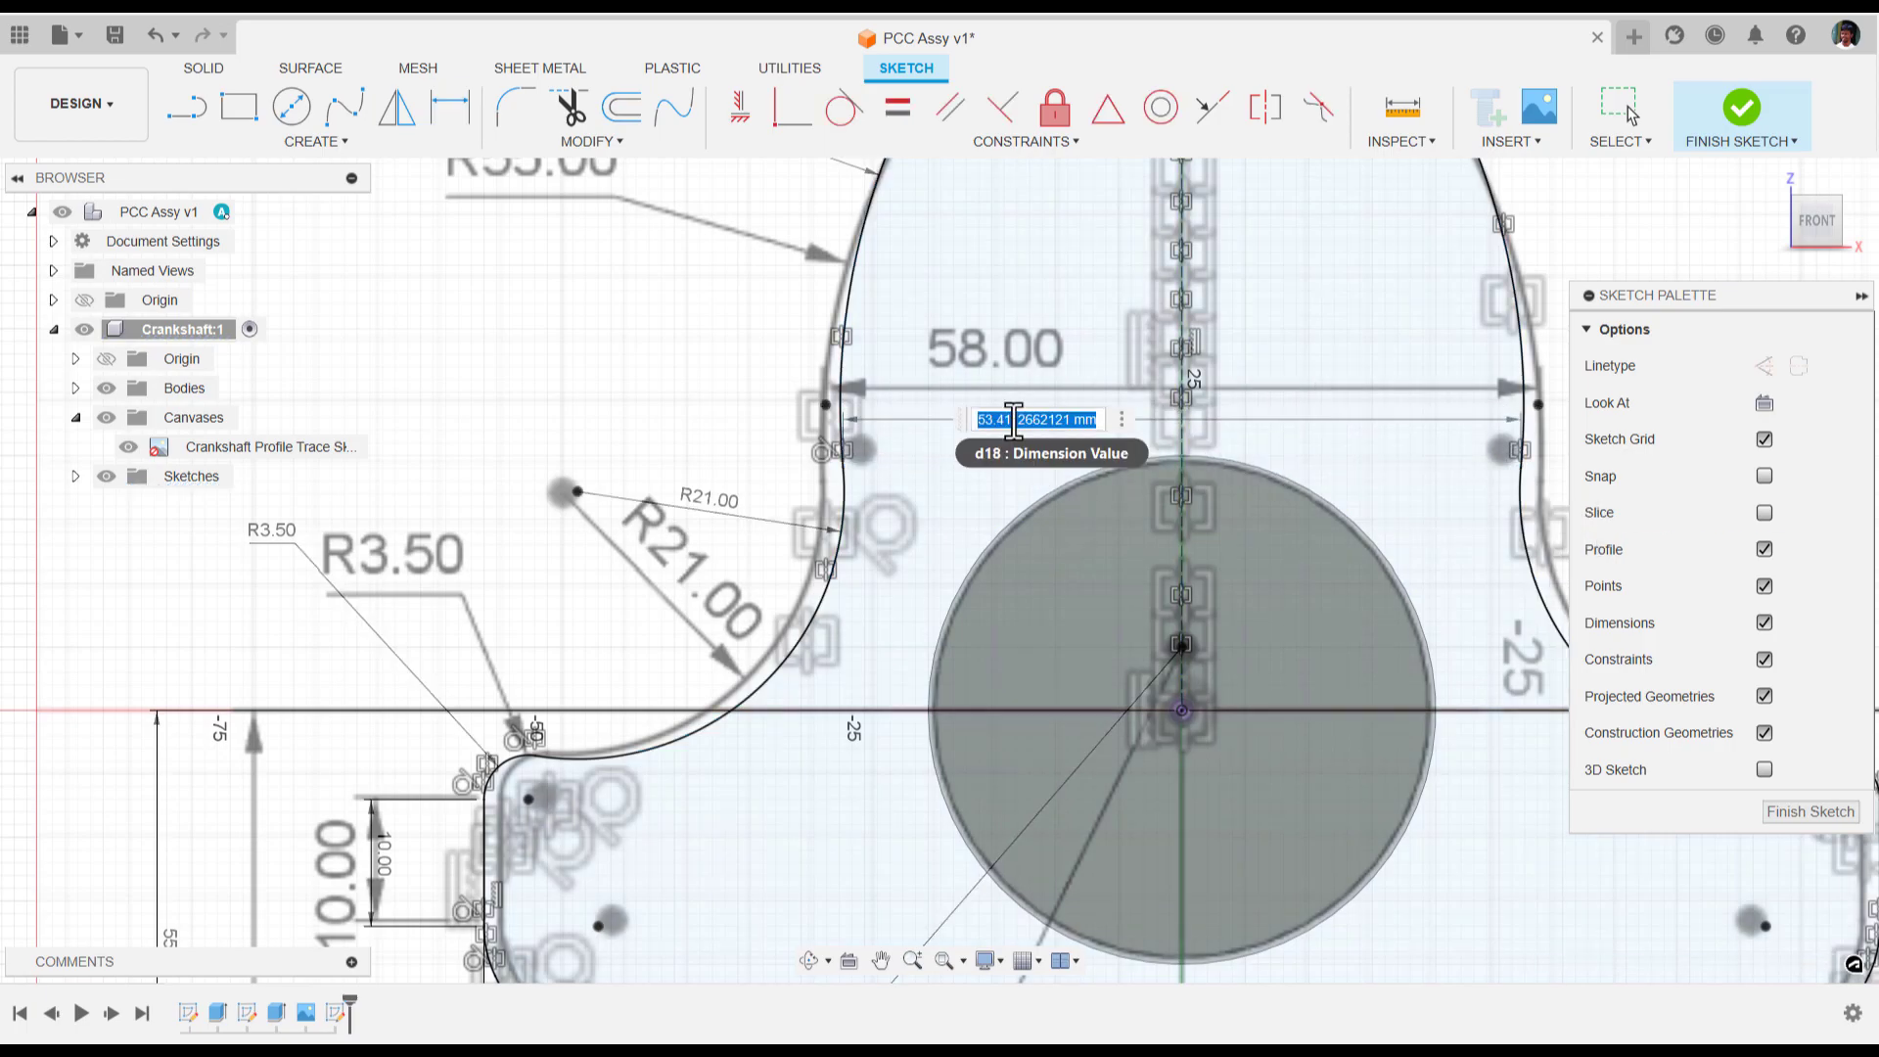
{"action": "type", "text": "58"}
{"action": "key", "text": "Return"}
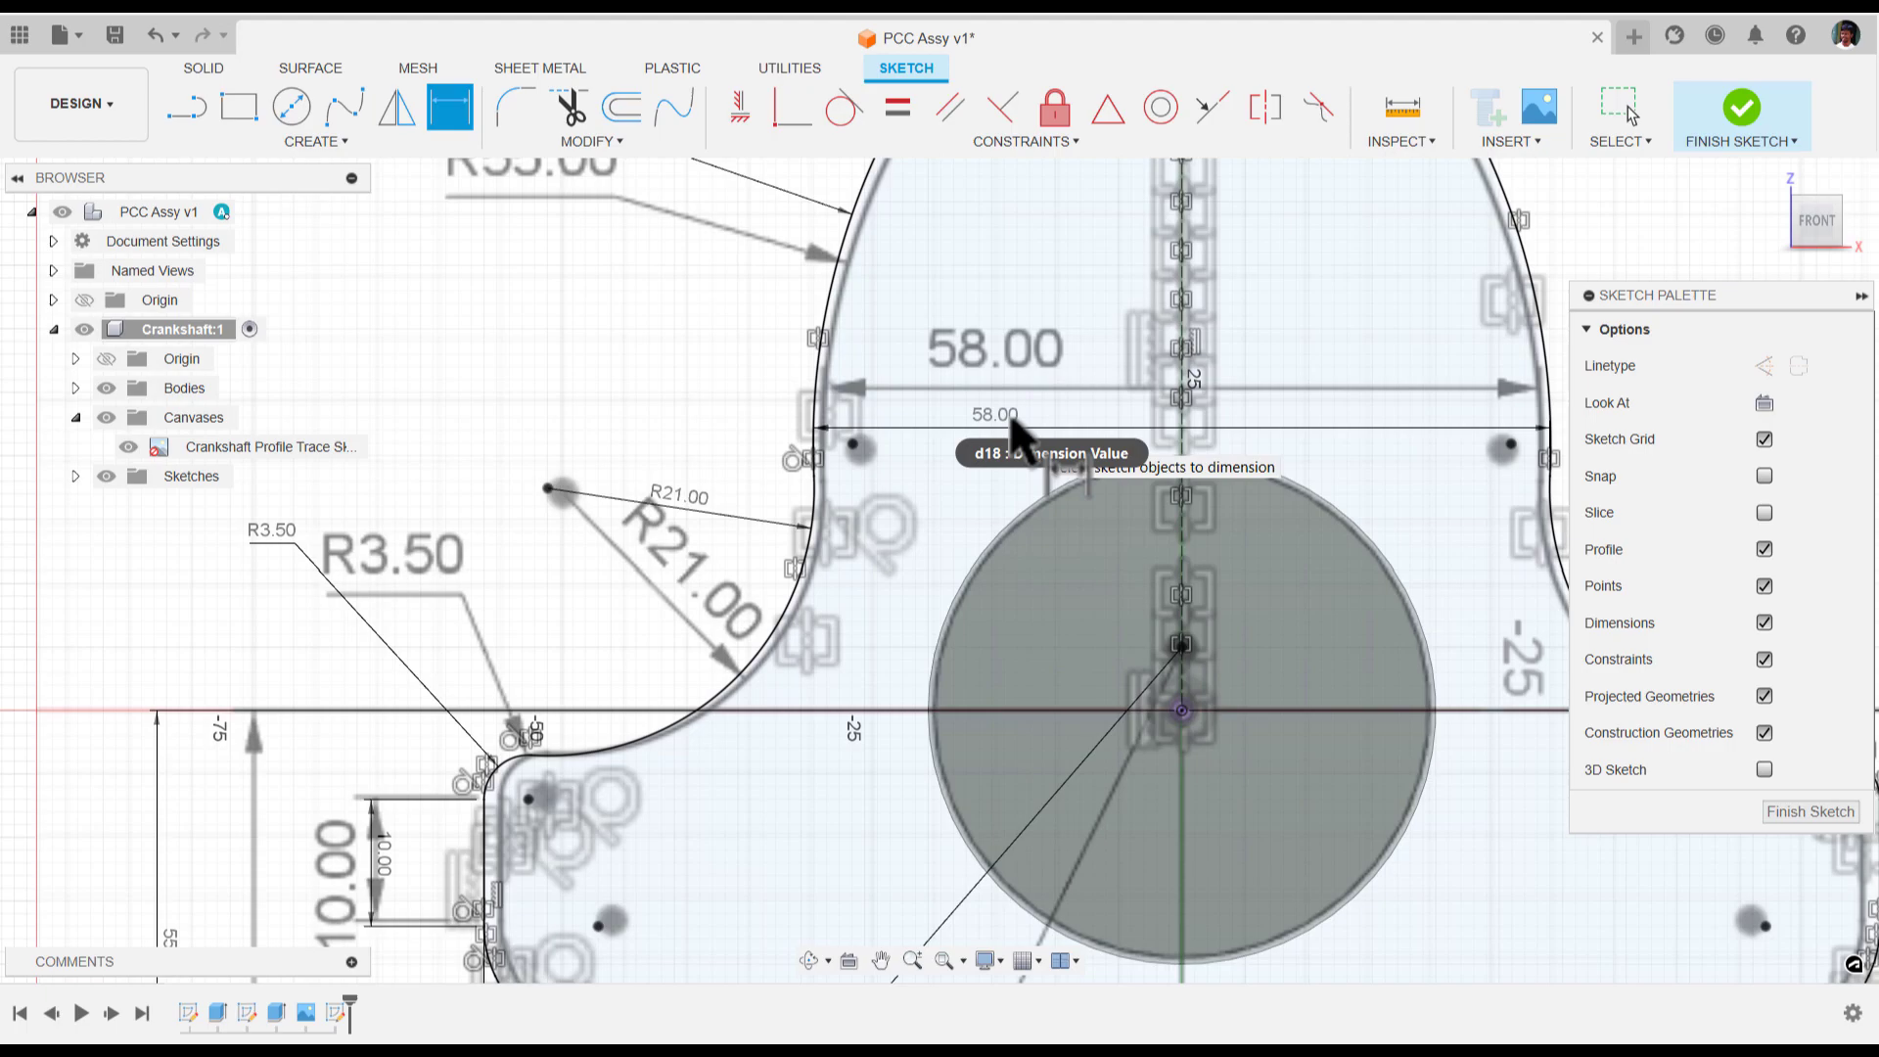
{"action": "scroll", "coordinate": [812, 455], "scroll_direction": "down", "scroll_amount": 3}
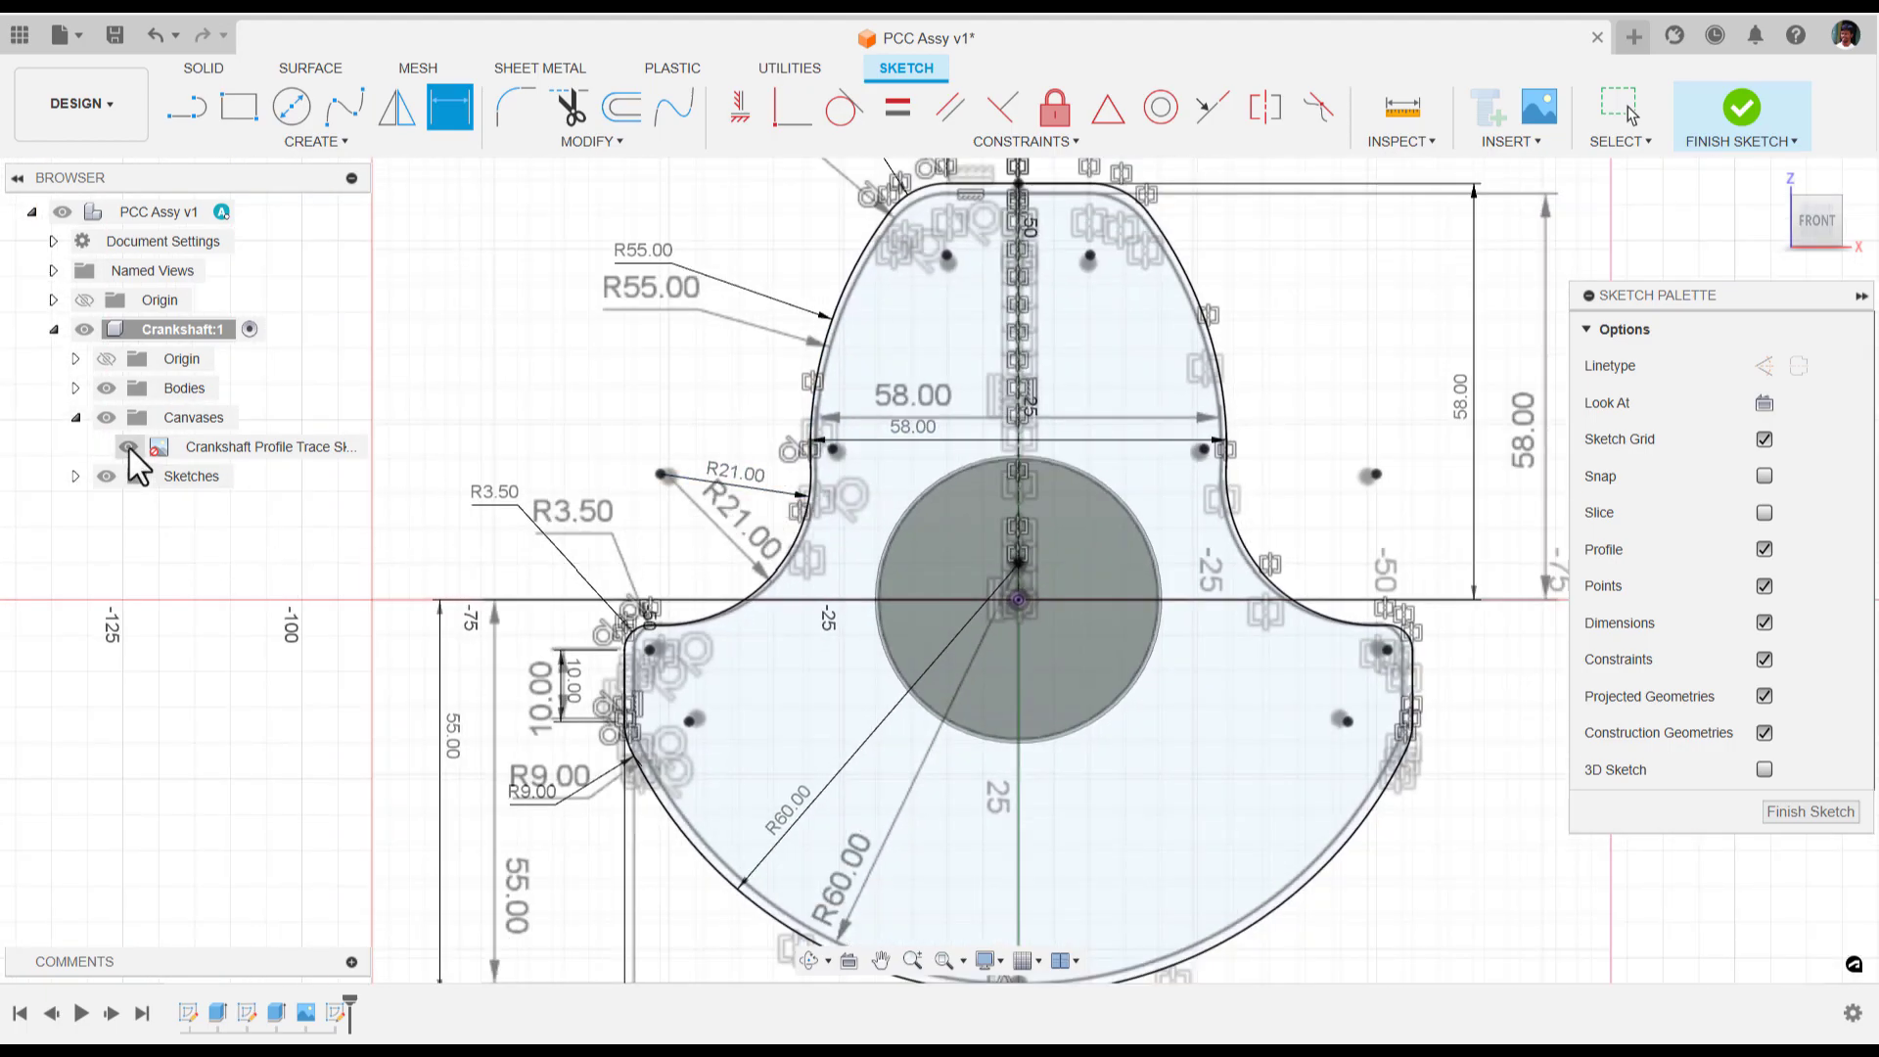
{"action": "left_click", "coordinate": [129, 449]}
Move the fx: 10.00 label upward and reposition the R21.00 radius label
{"action": "scroll", "coordinate": [502, 395], "scroll_direction": "down", "scroll_amount": 2}
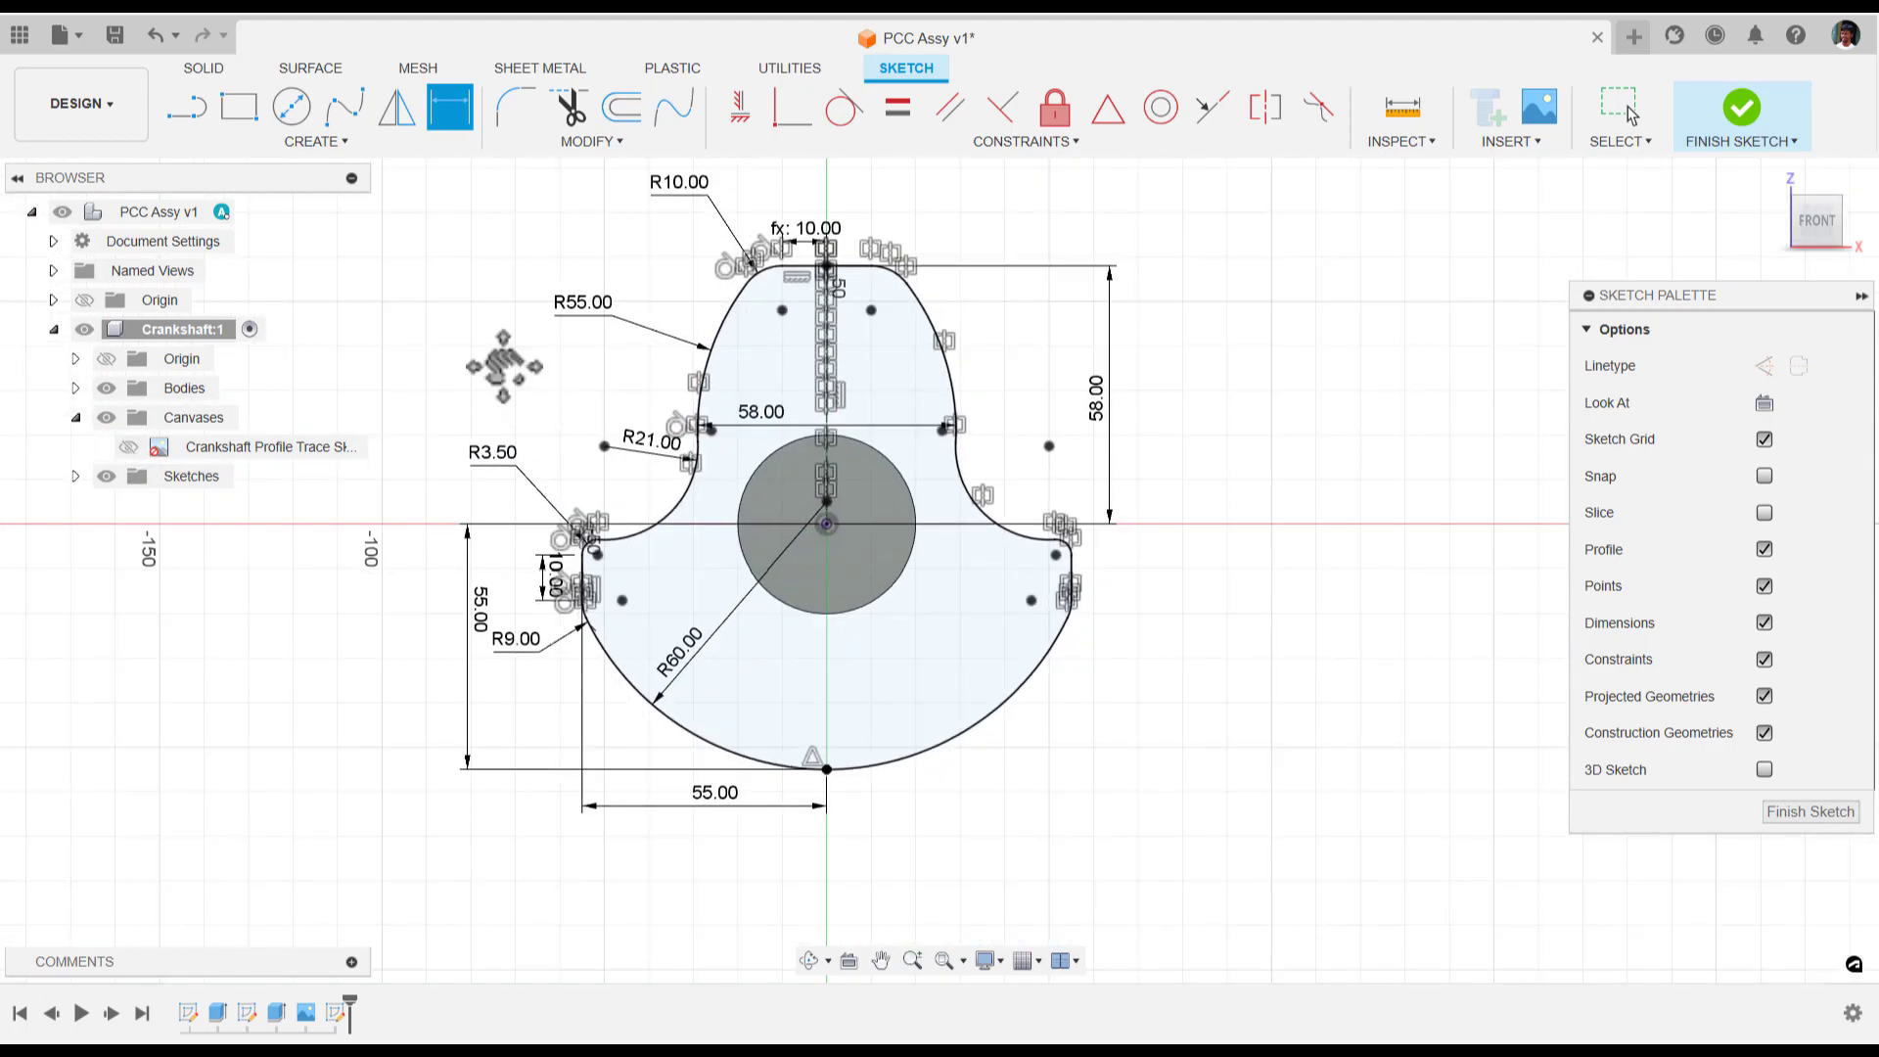
{"action": "middle_click_drag", "start_coordinate": [502, 367], "coordinate": [587, 410]}
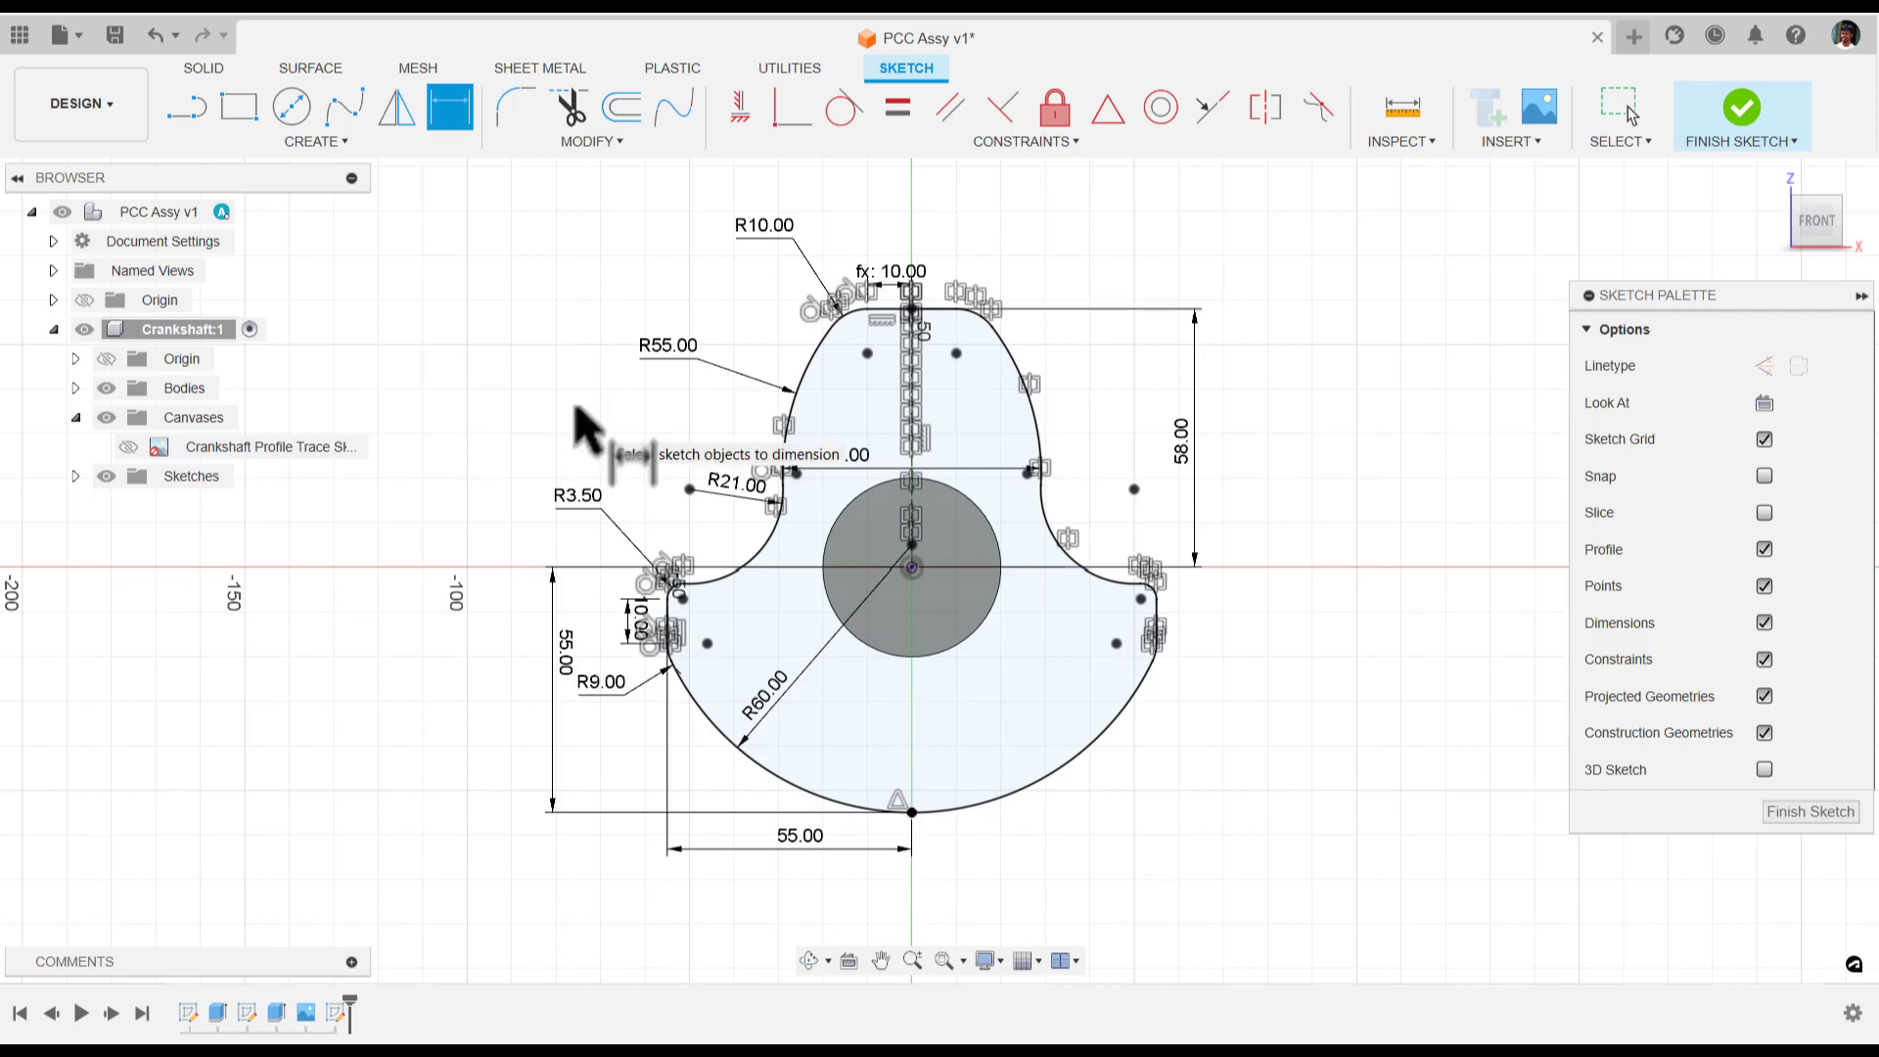
{"action": "scroll", "coordinate": [480, 306], "scroll_direction": "up", "scroll_amount": 1}
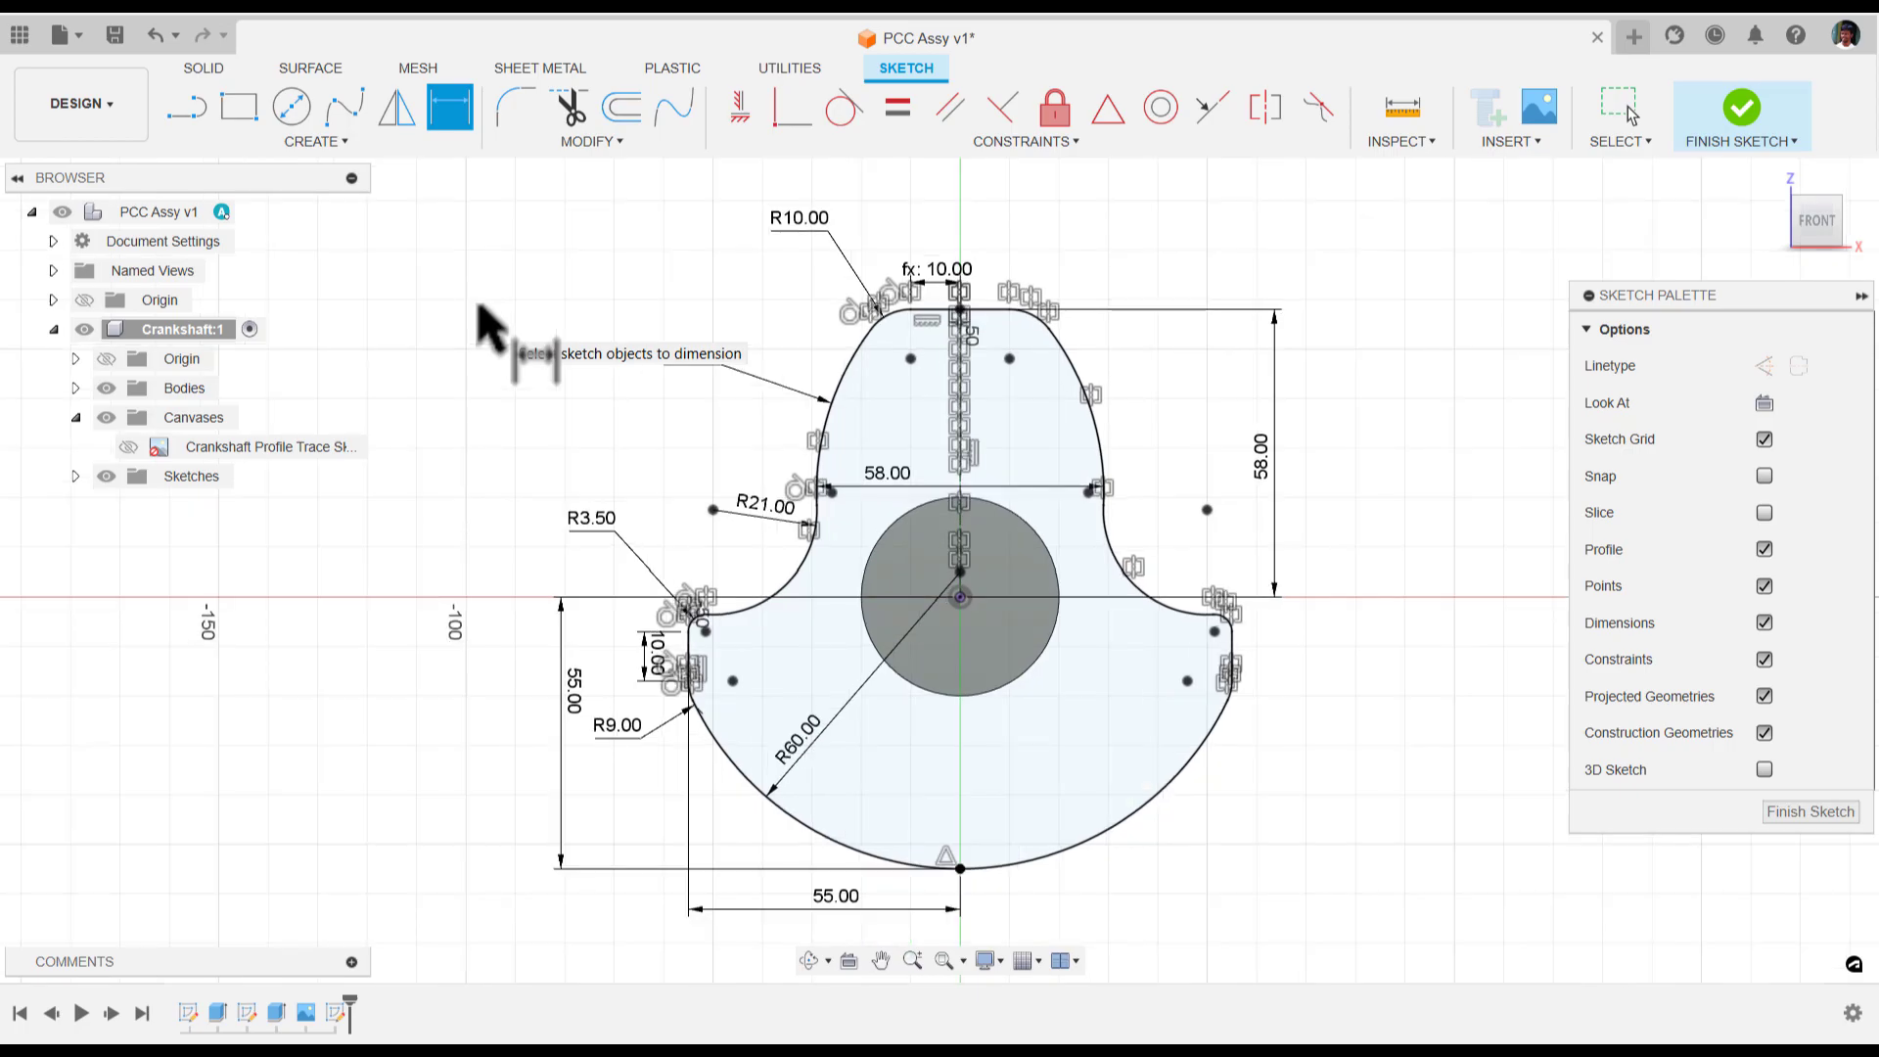
{"action": "left_click_drag", "start_coordinate": [956, 285], "coordinate": [952, 247]}
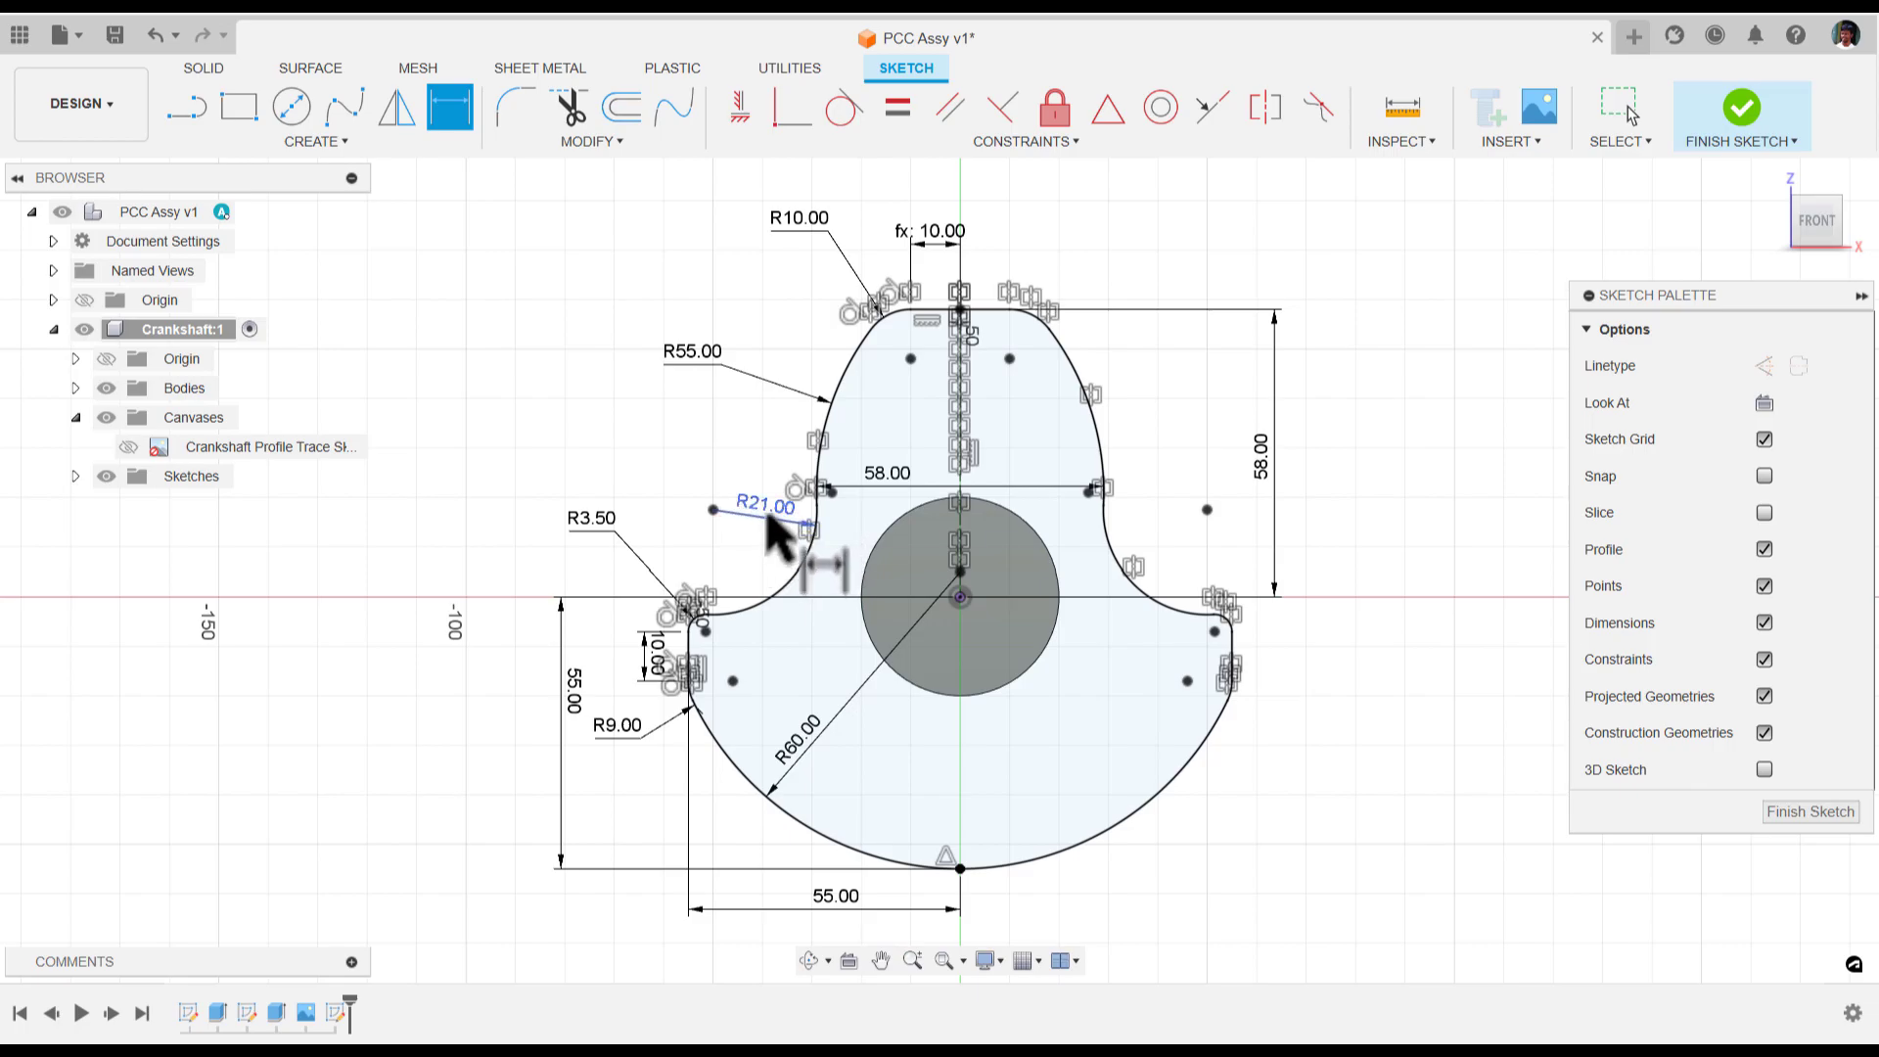
{"action": "left_click_drag", "start_coordinate": [768, 518], "coordinate": [773, 553]}
{"action": "key", "text": "d"}
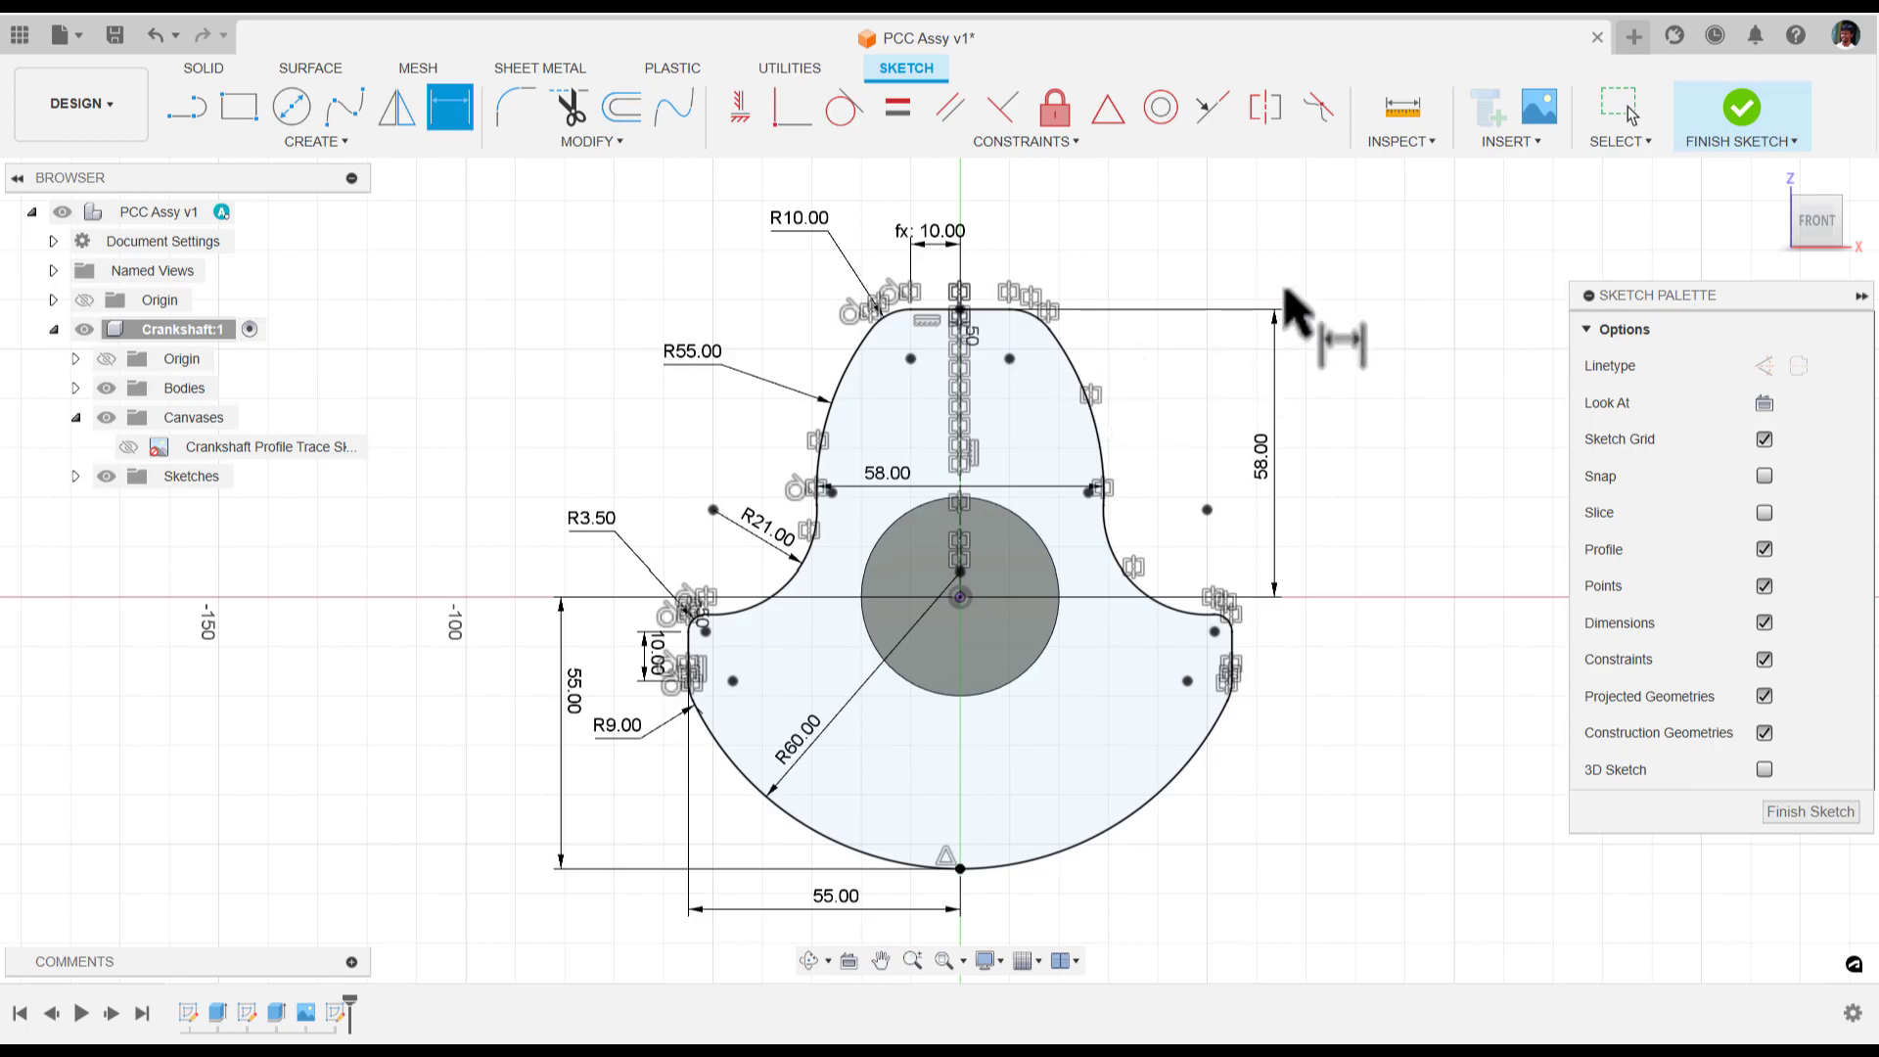
Finish the sketch and extrude the web profile and centre circle 6.5 mm as a Join
{"action": "left_click", "coordinate": [1741, 109]}
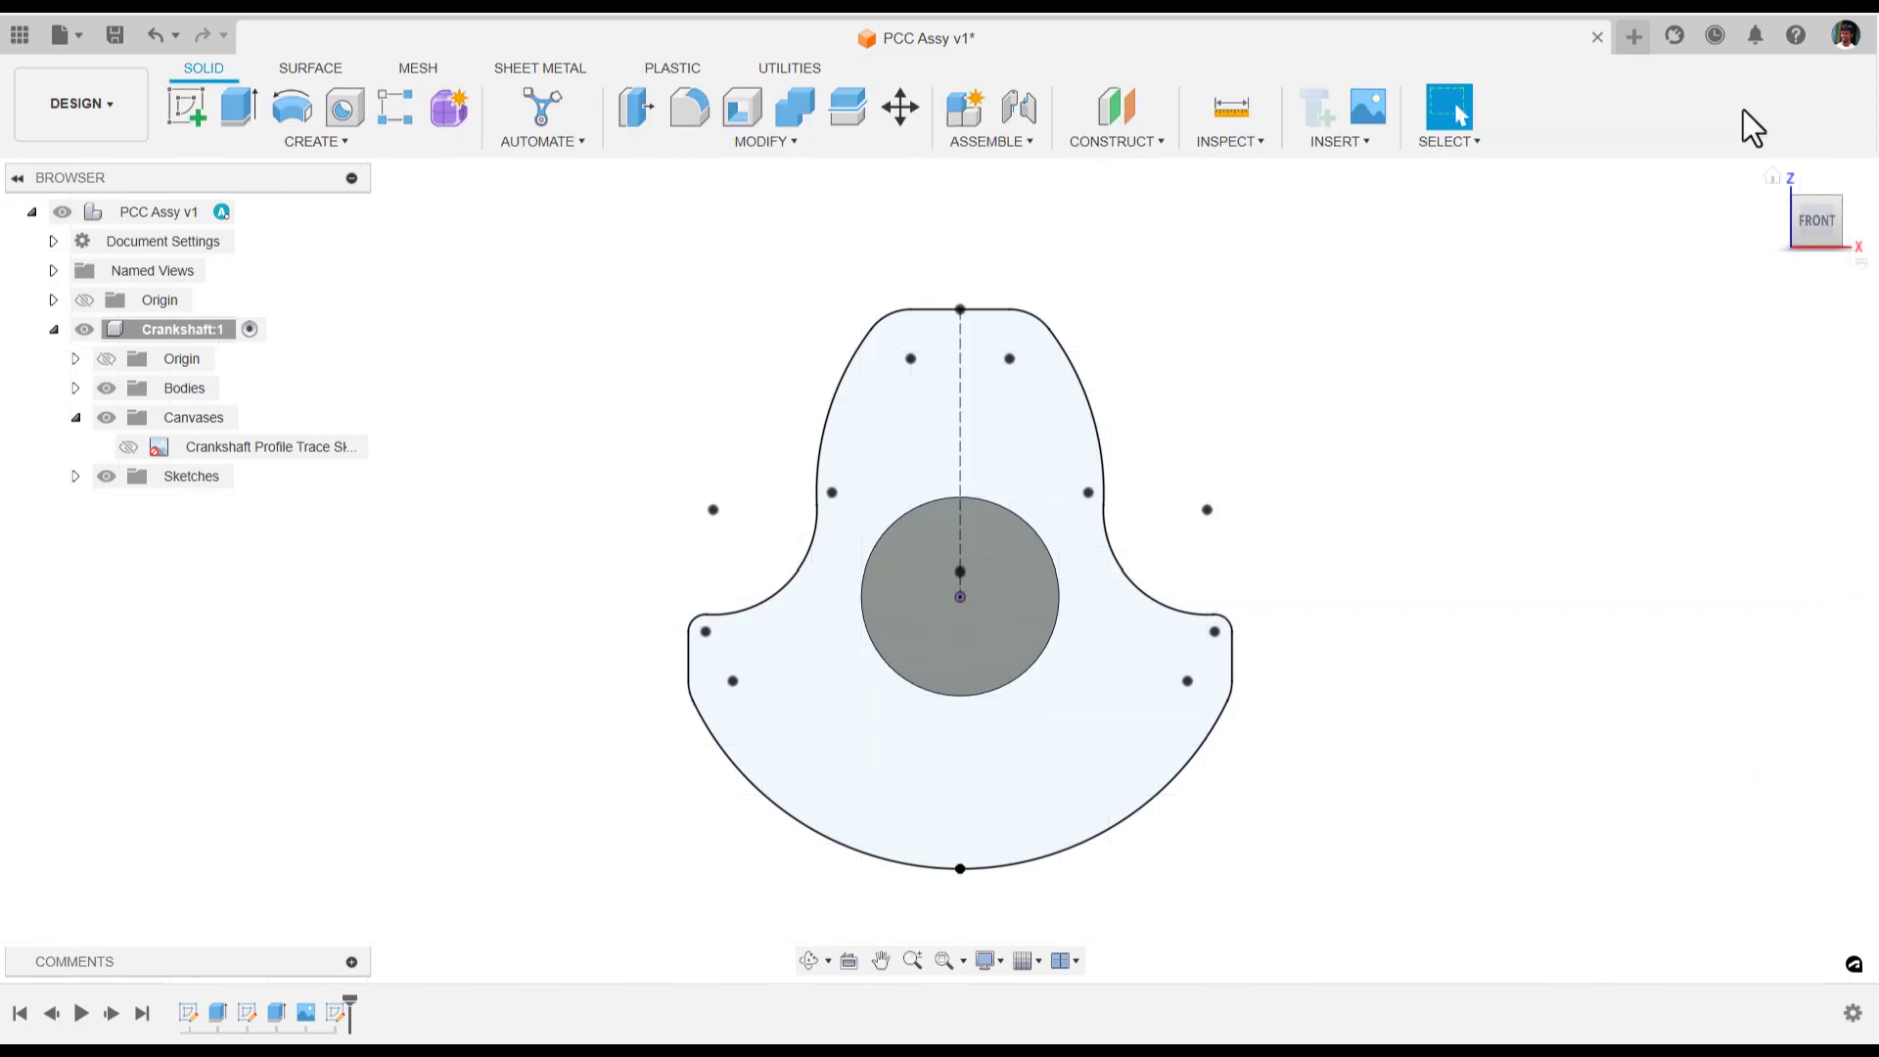
{"action": "left_click", "coordinate": [1772, 177]}
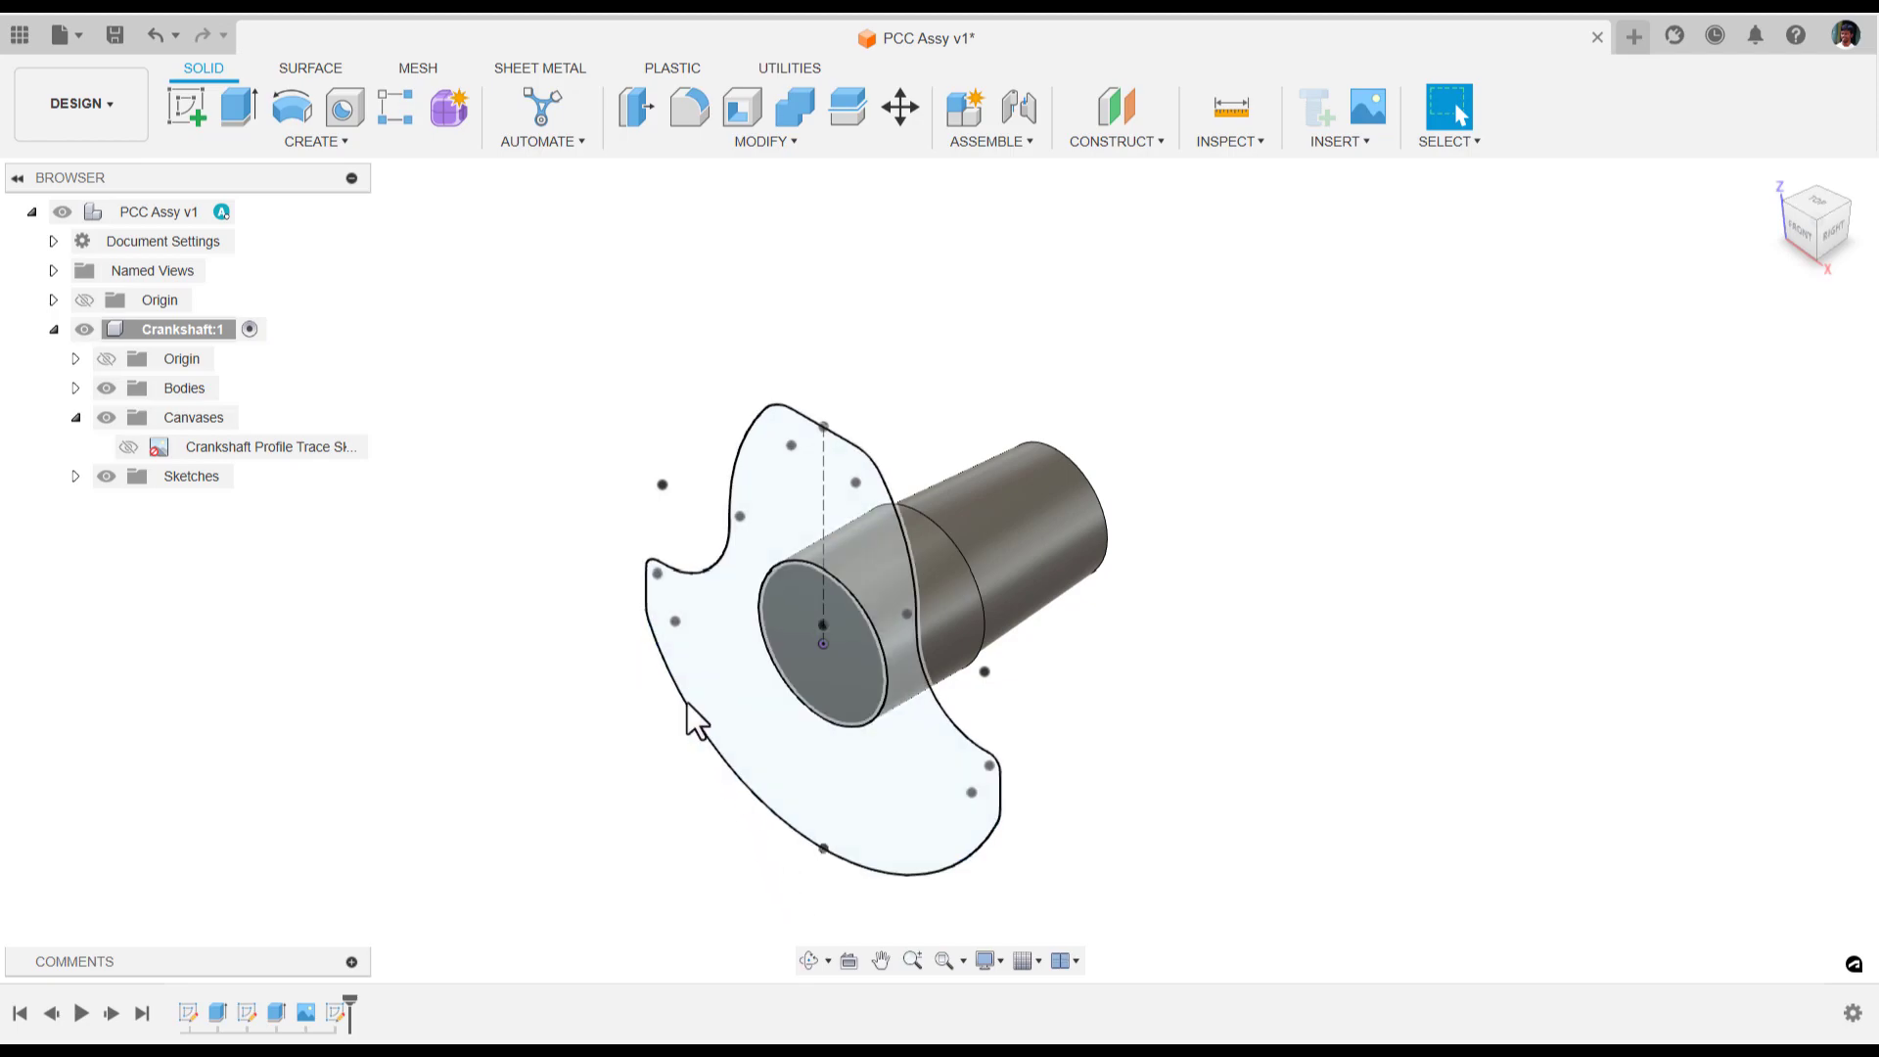
{"action": "left_click", "coordinate": [239, 110]}
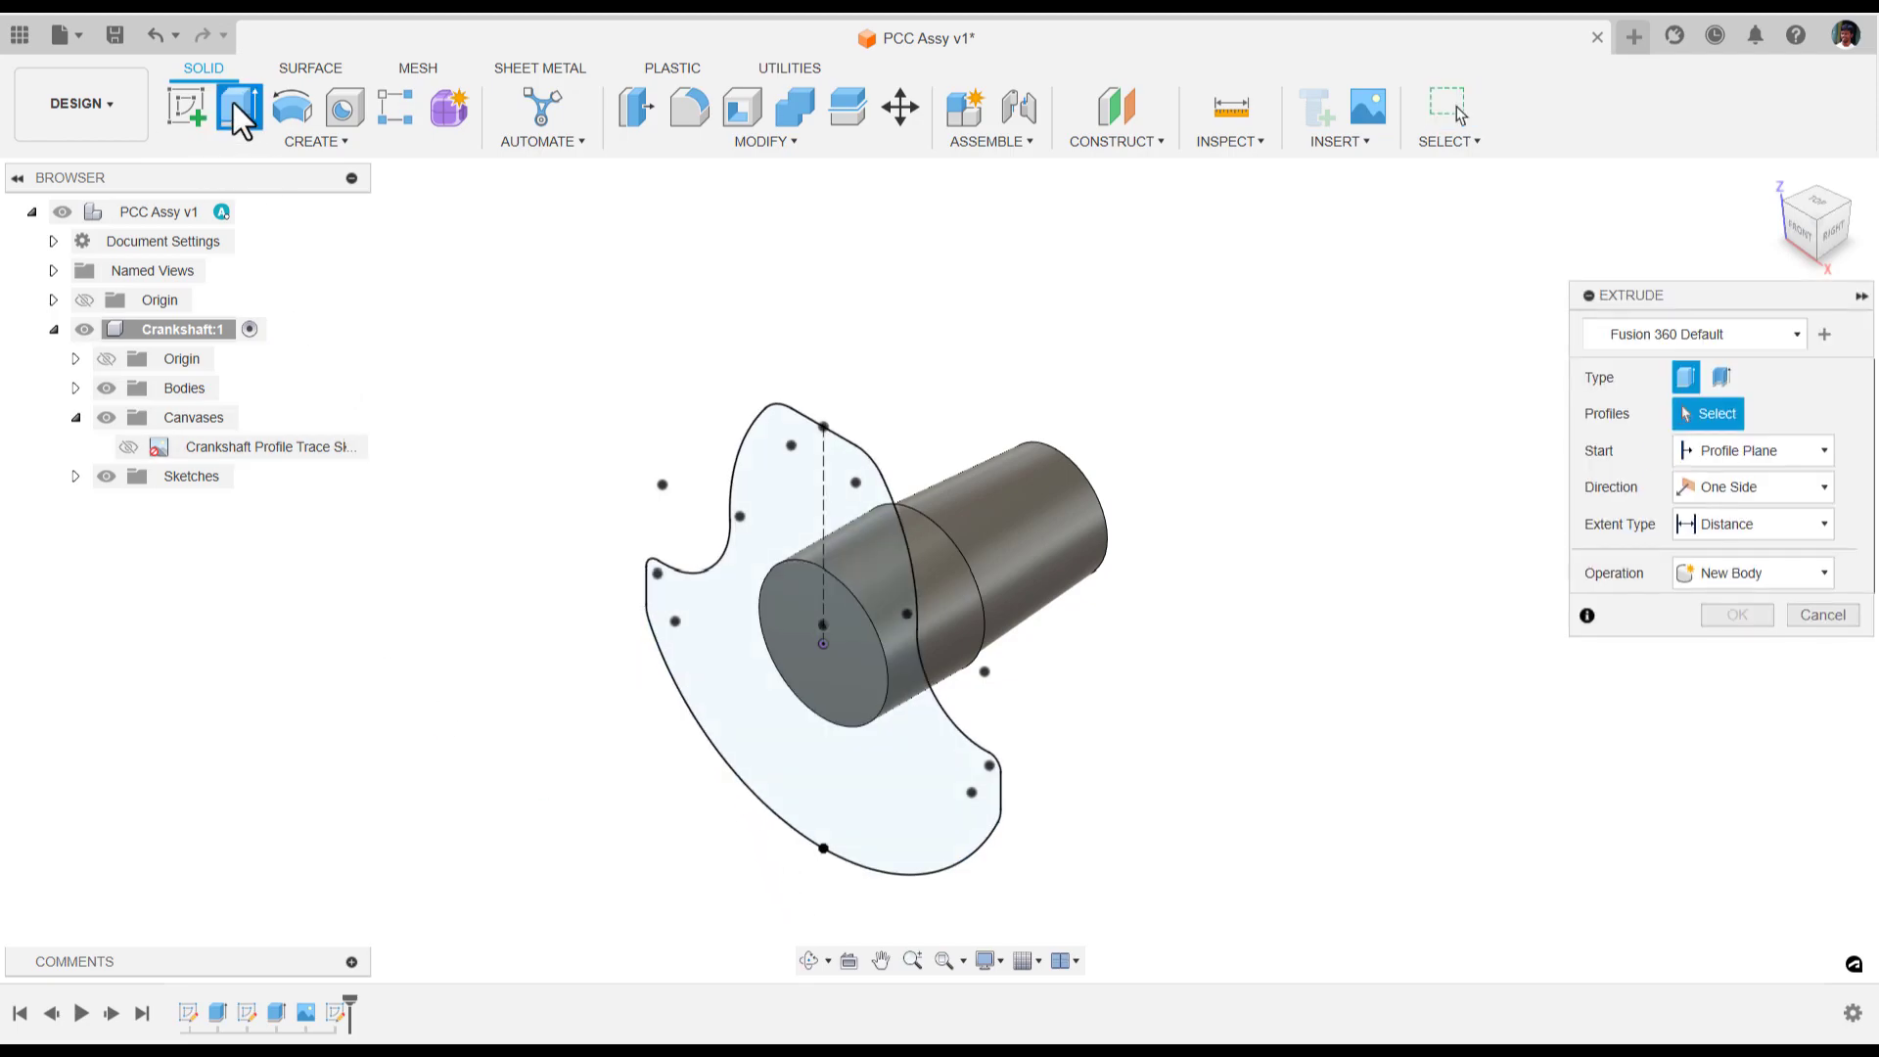
{"action": "left_click", "coordinate": [707, 660]}
{"action": "scroll", "coordinate": [854, 629], "scroll_direction": "up", "scroll_amount": 3}
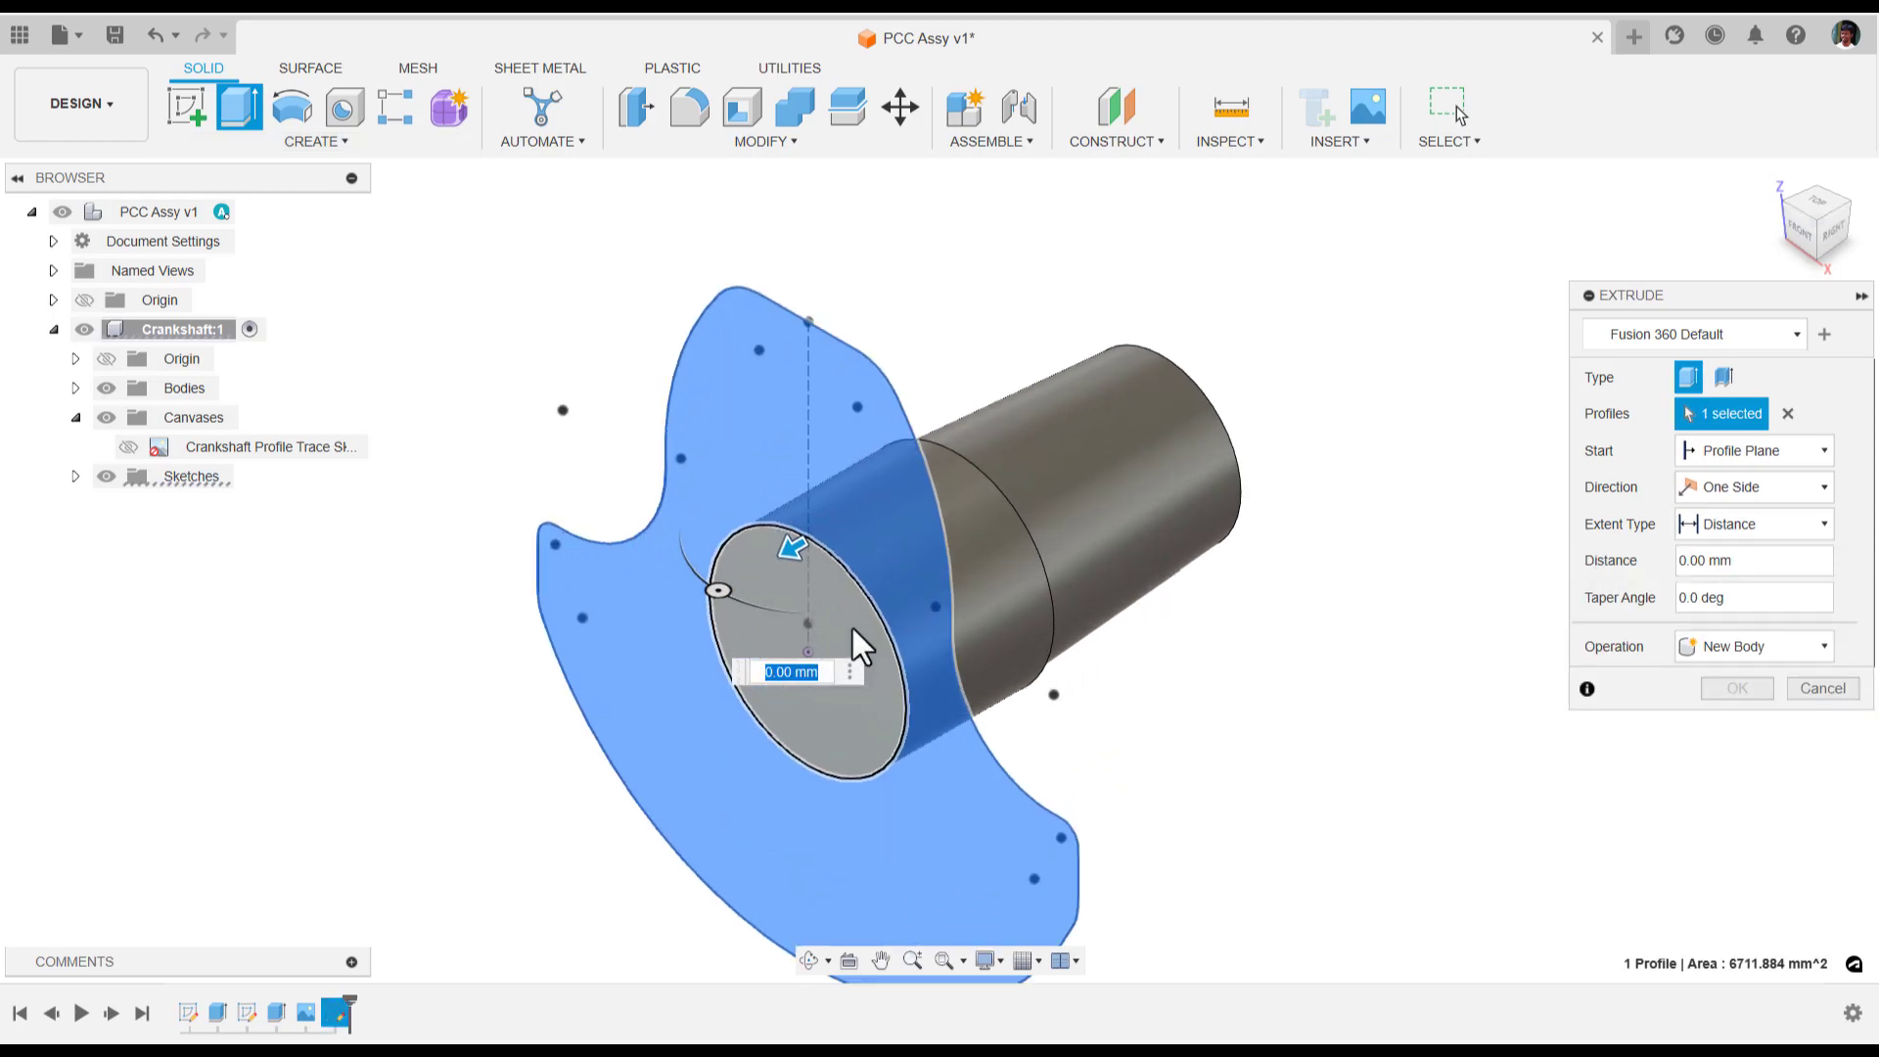
{"action": "left_click", "coordinate": [854, 628]}
{"action": "scroll", "coordinate": [849, 624], "scroll_direction": "down", "scroll_amount": 3}
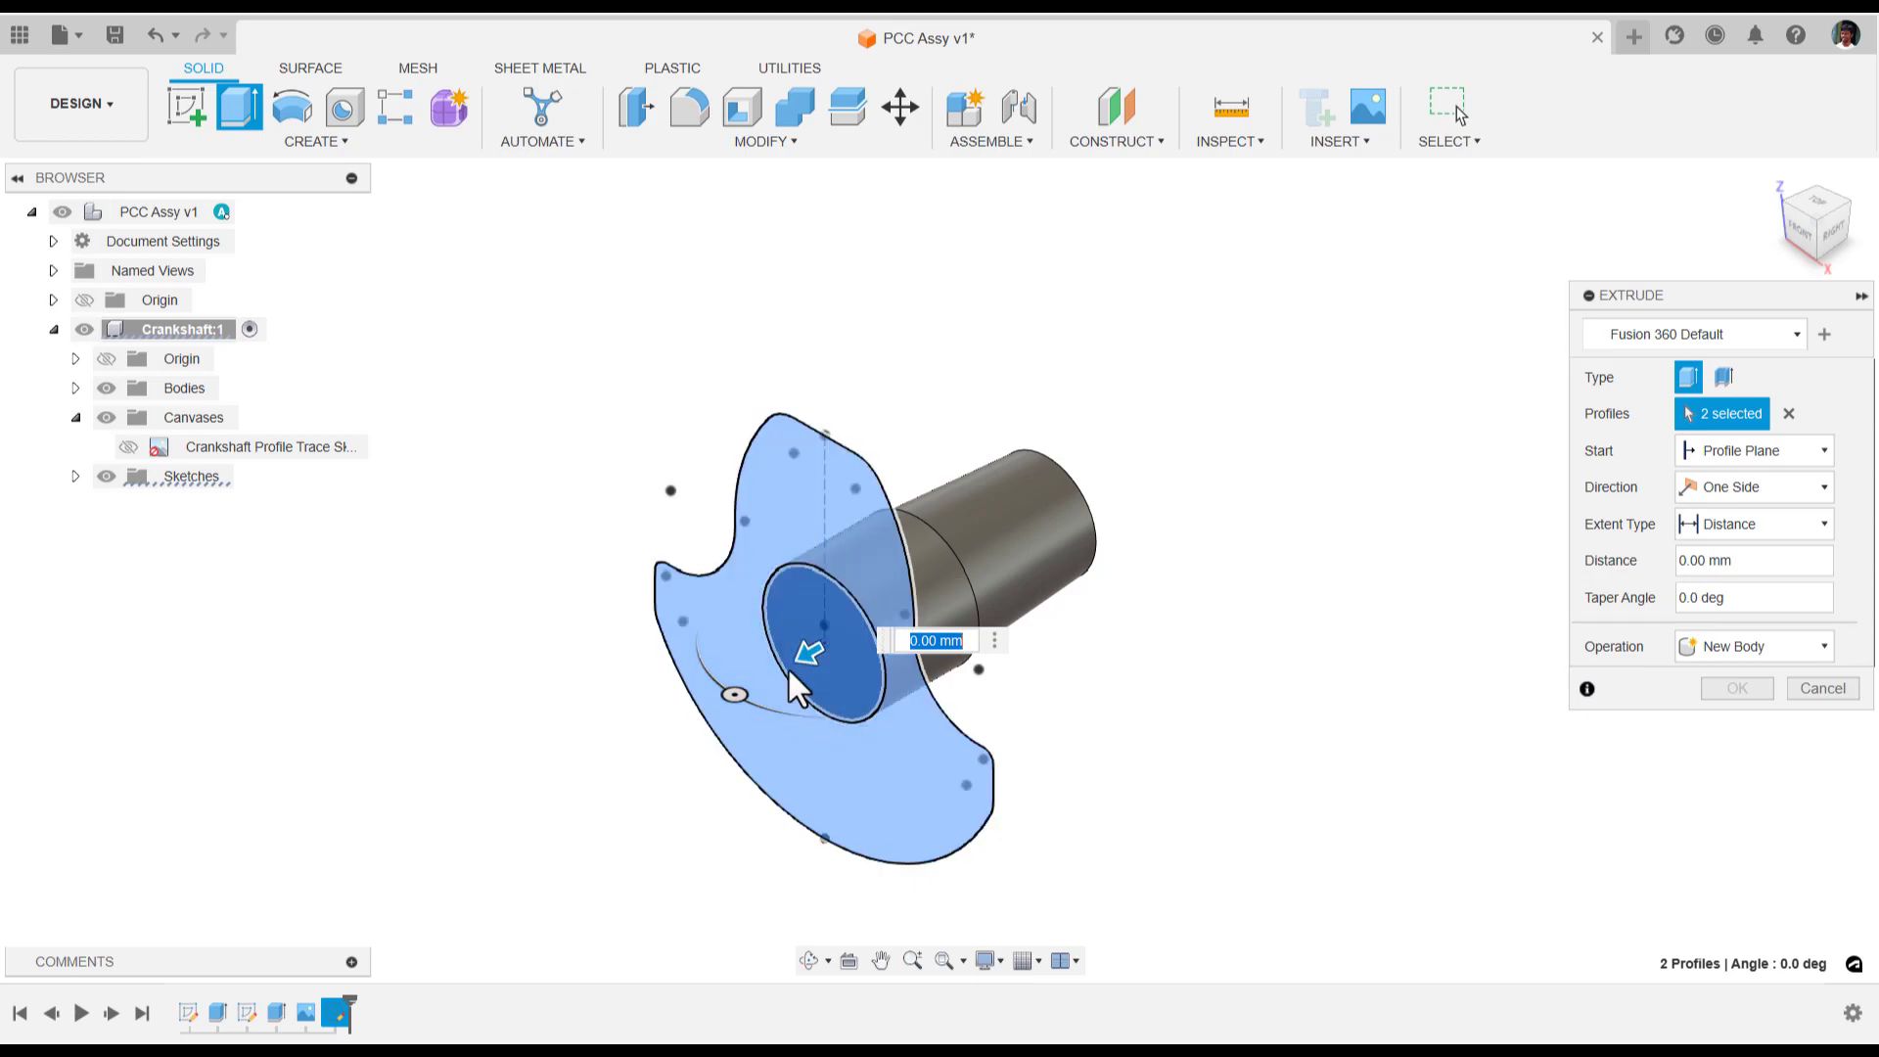
{"action": "mouse_move", "coordinate": [793, 659]}
{"action": "left_mouse_down"}
{"action": "mouse_move", "coordinate": [746, 683]}
{"action": "mouse_move", "coordinate": [773, 676]}
{"action": "left_mouse_up"}
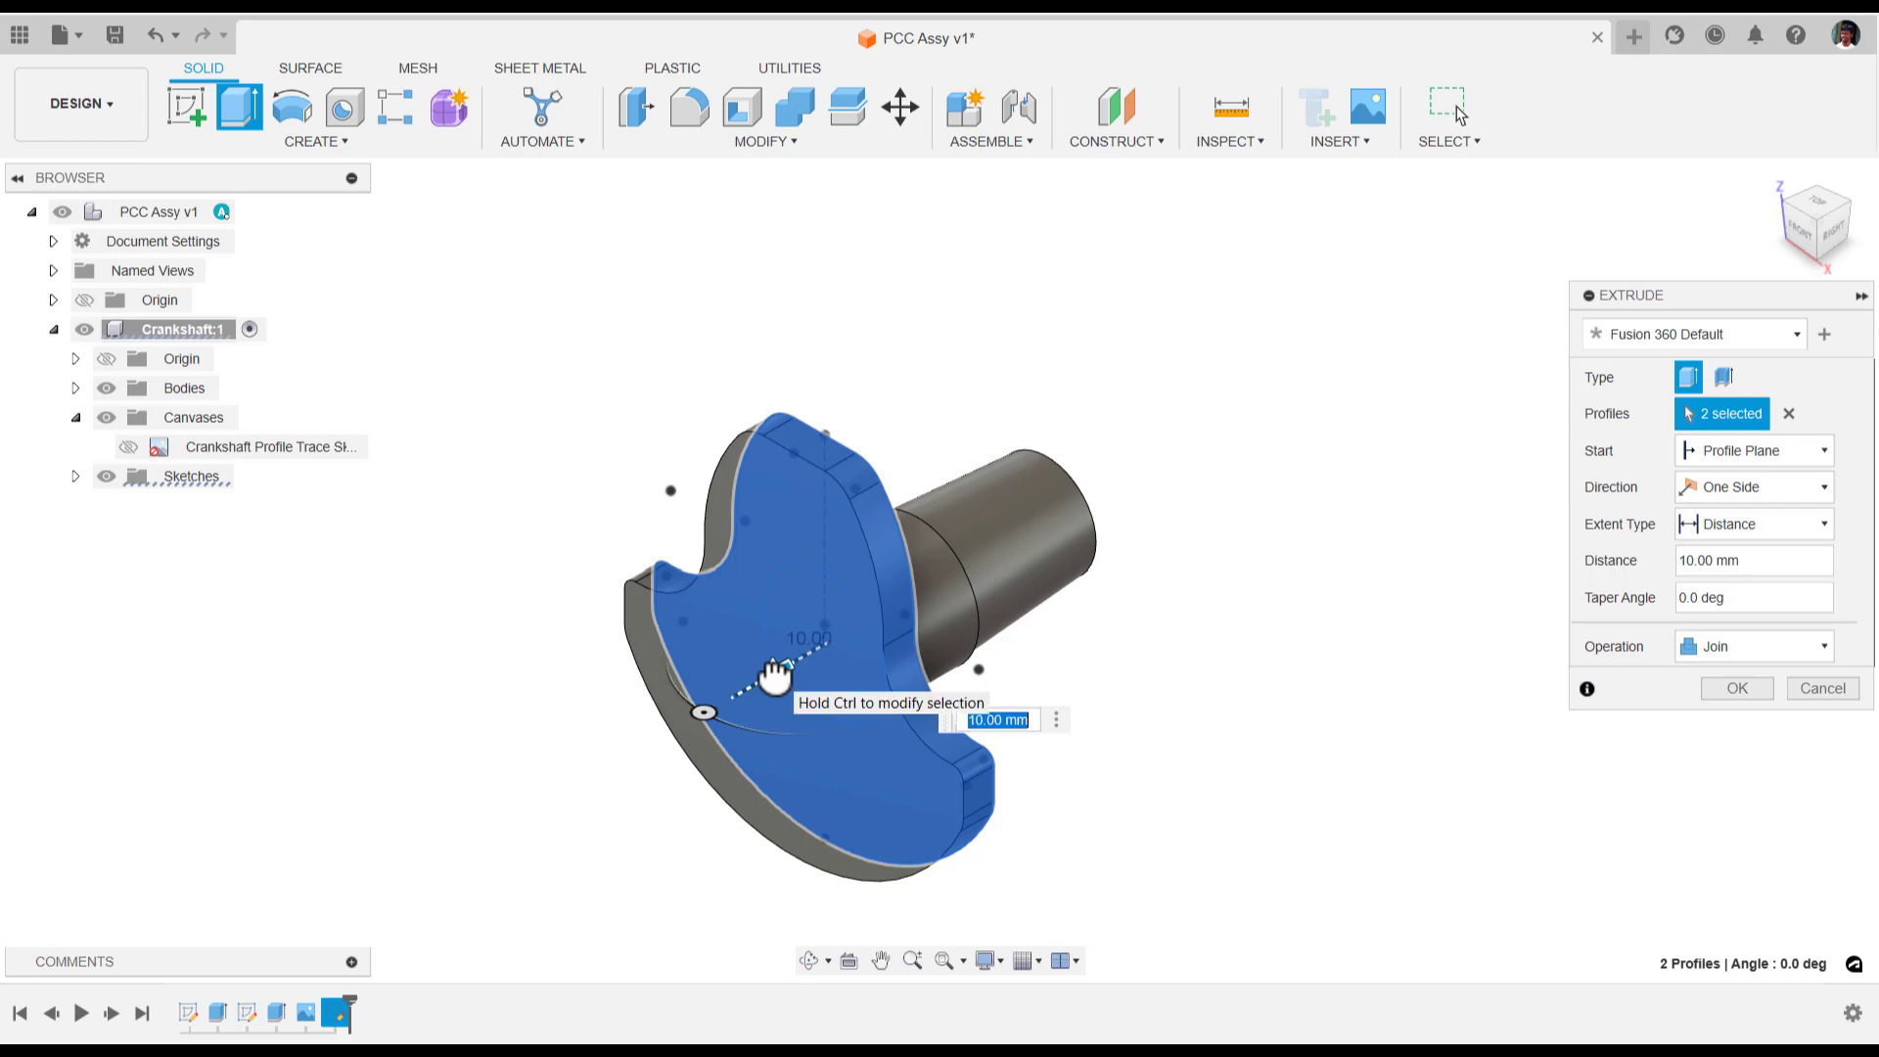
{"action": "type", "text": "6.5"}
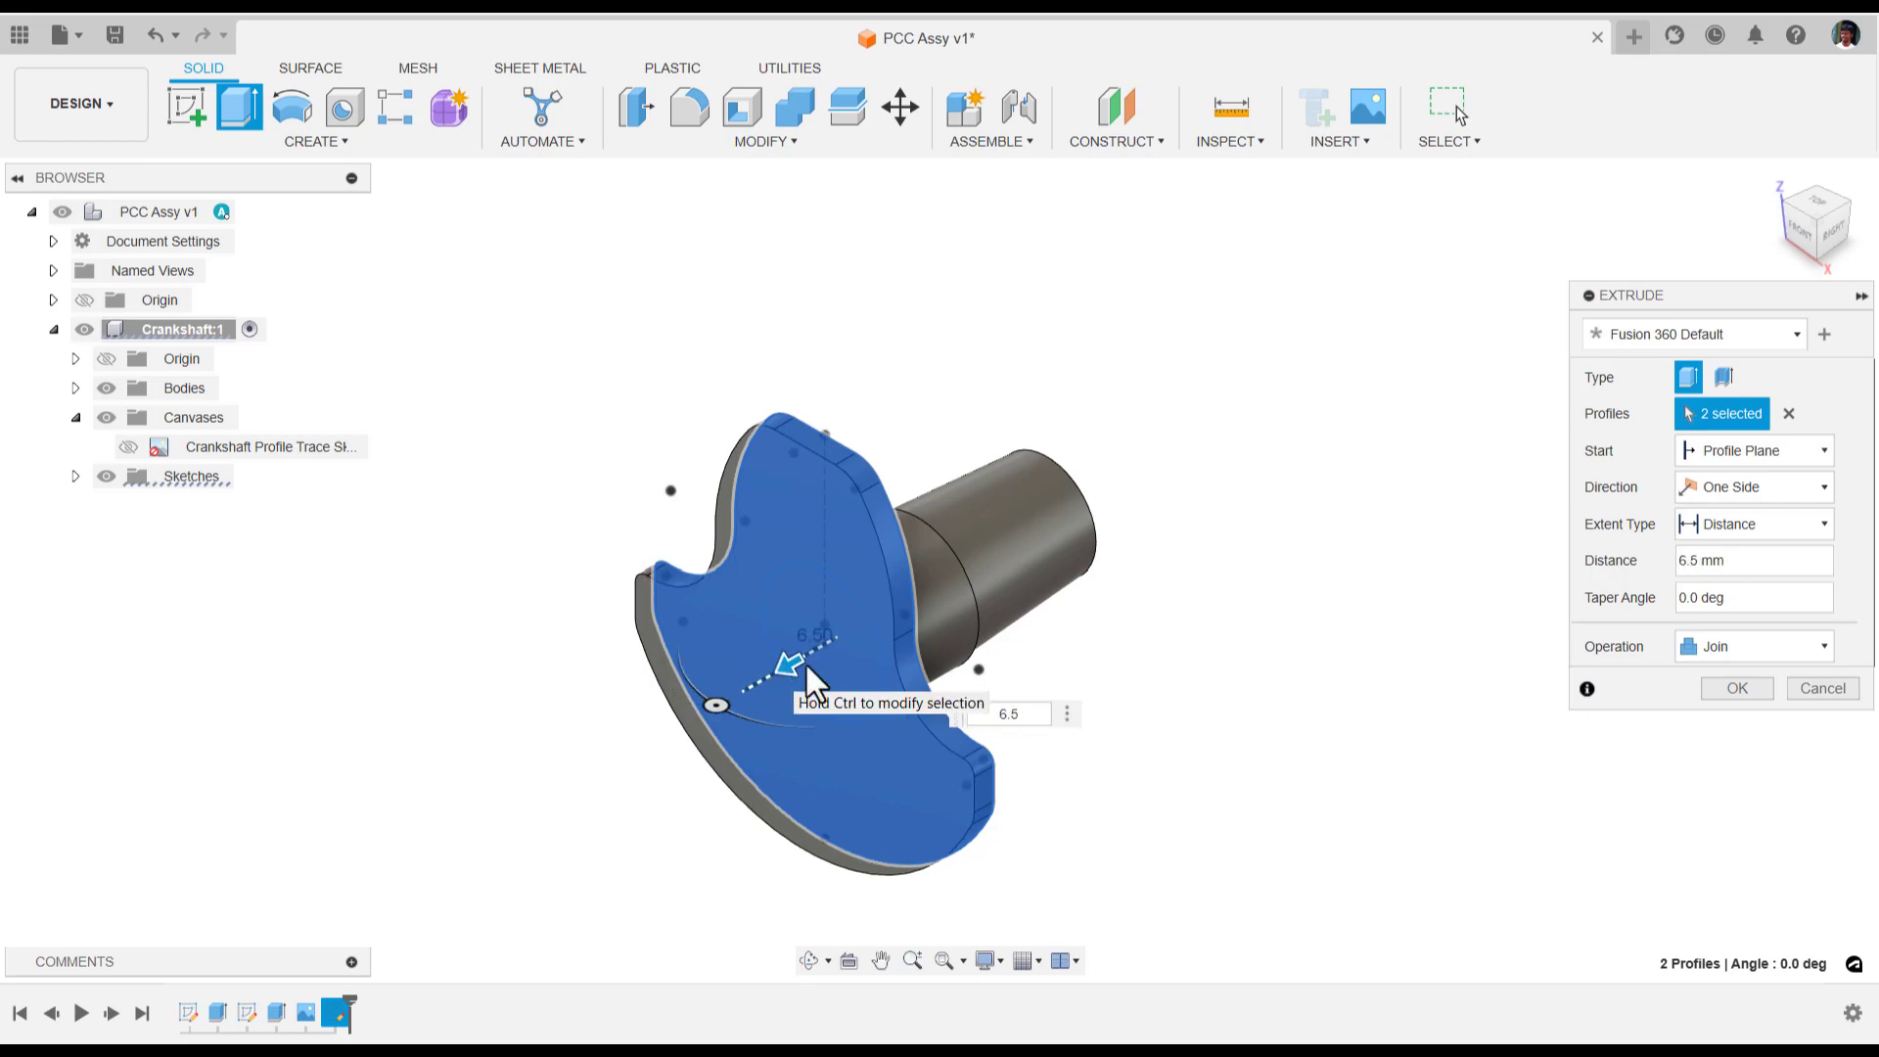
Commit the 6.5 mm extrusion, add a pipe cut and a mirrored second web
{"action": "left_click", "coordinate": [1733, 689]}
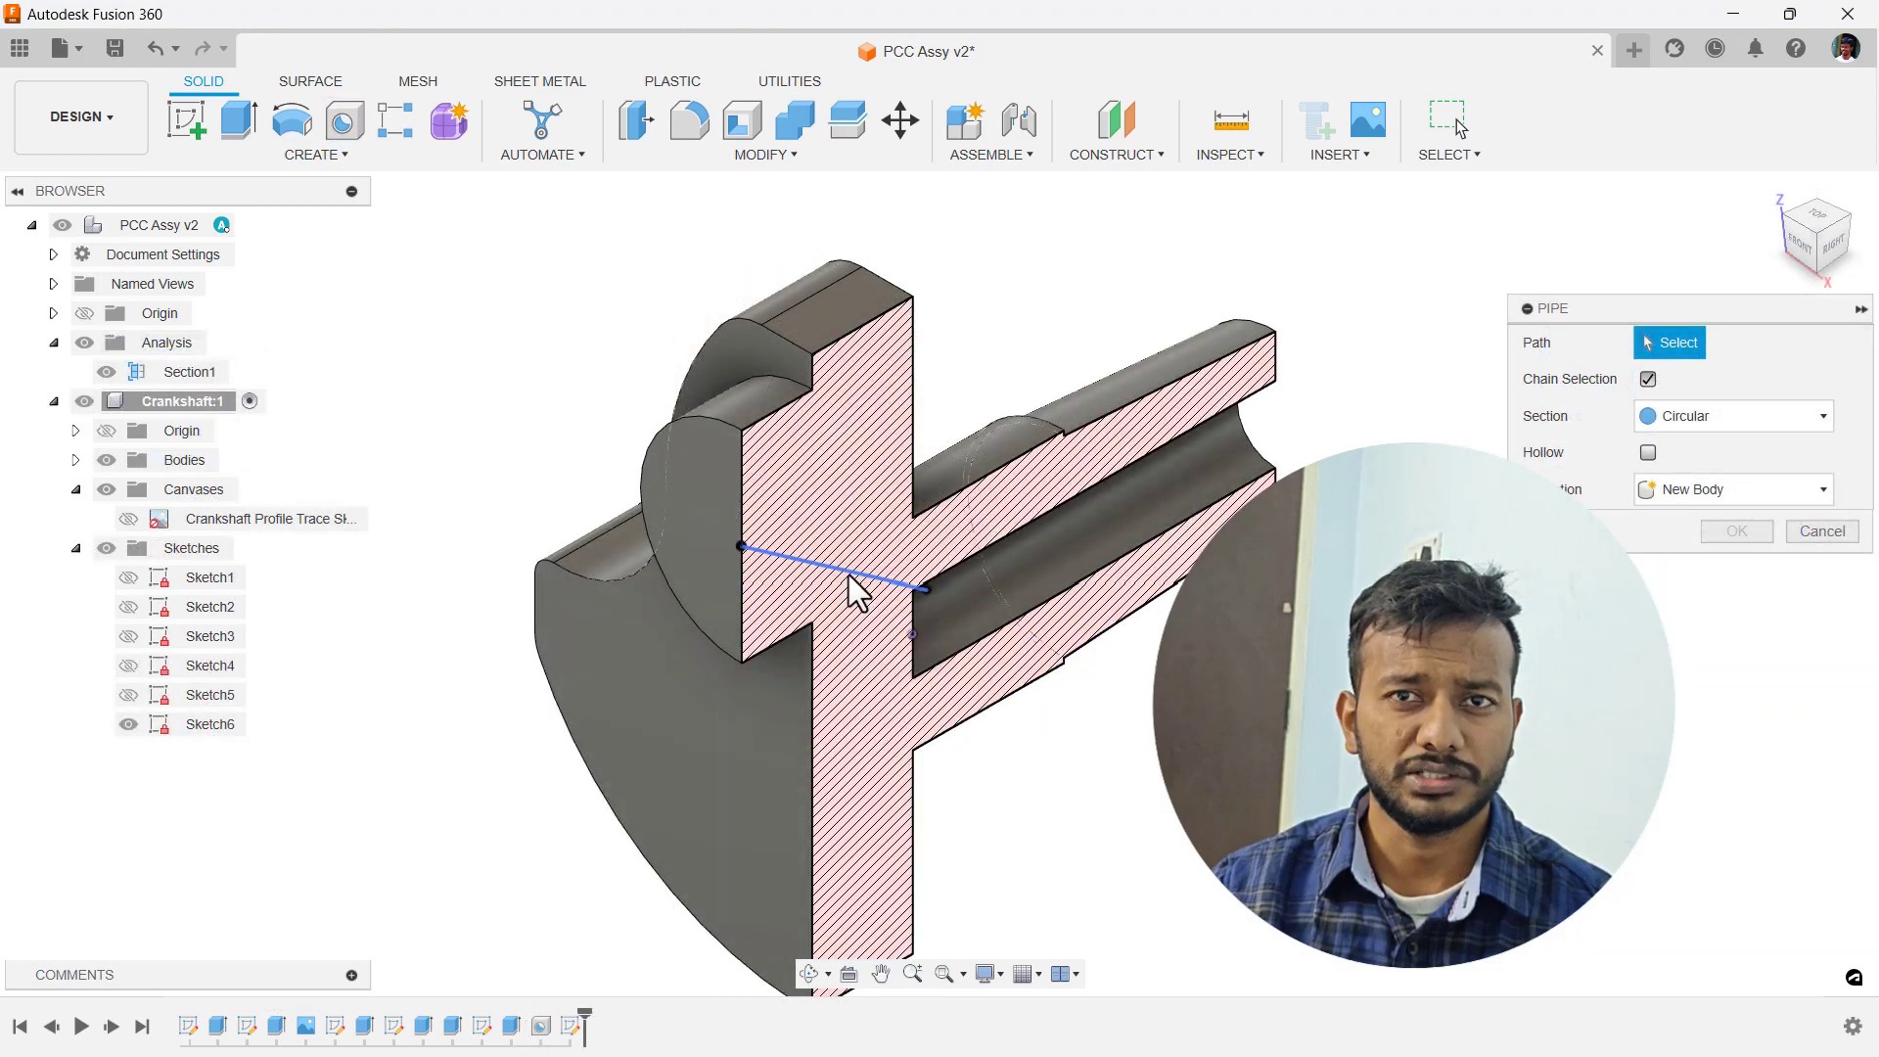
{"action": "left_click", "coordinate": [852, 585]}
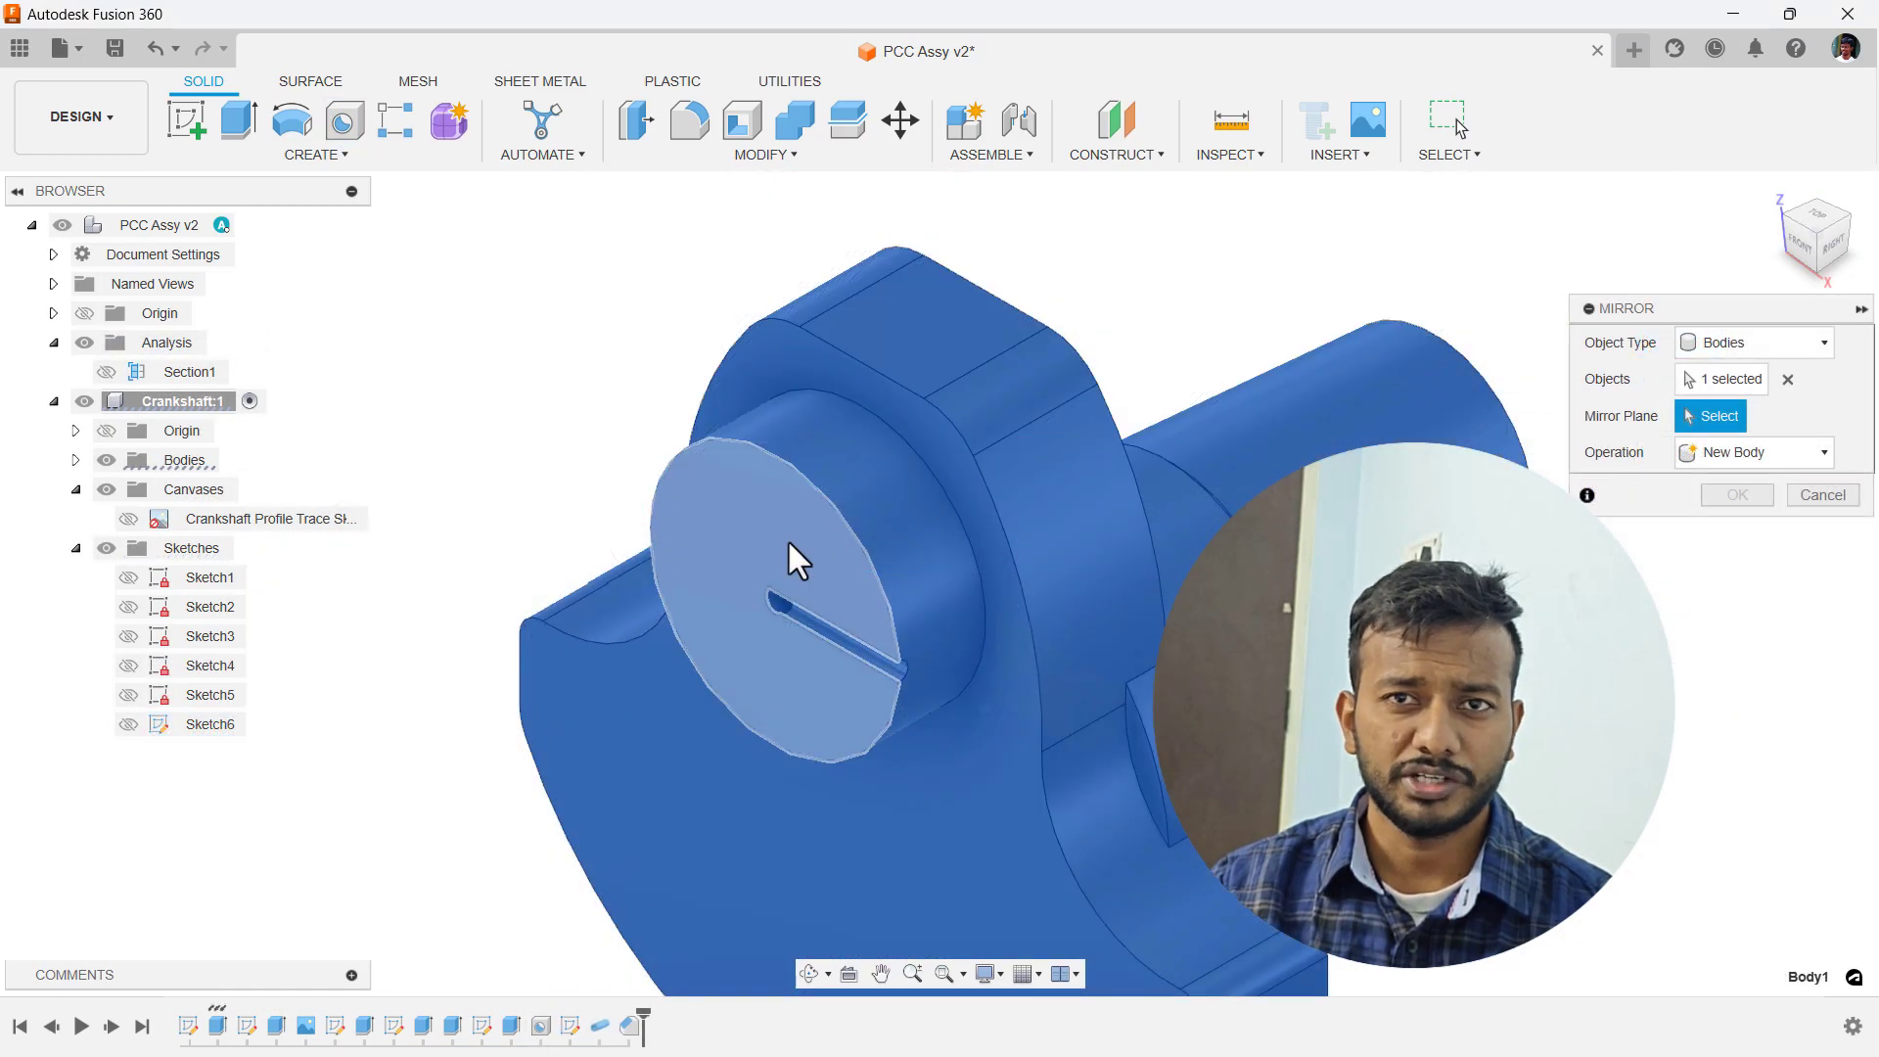
{"action": "left_click", "coordinate": [794, 558]}
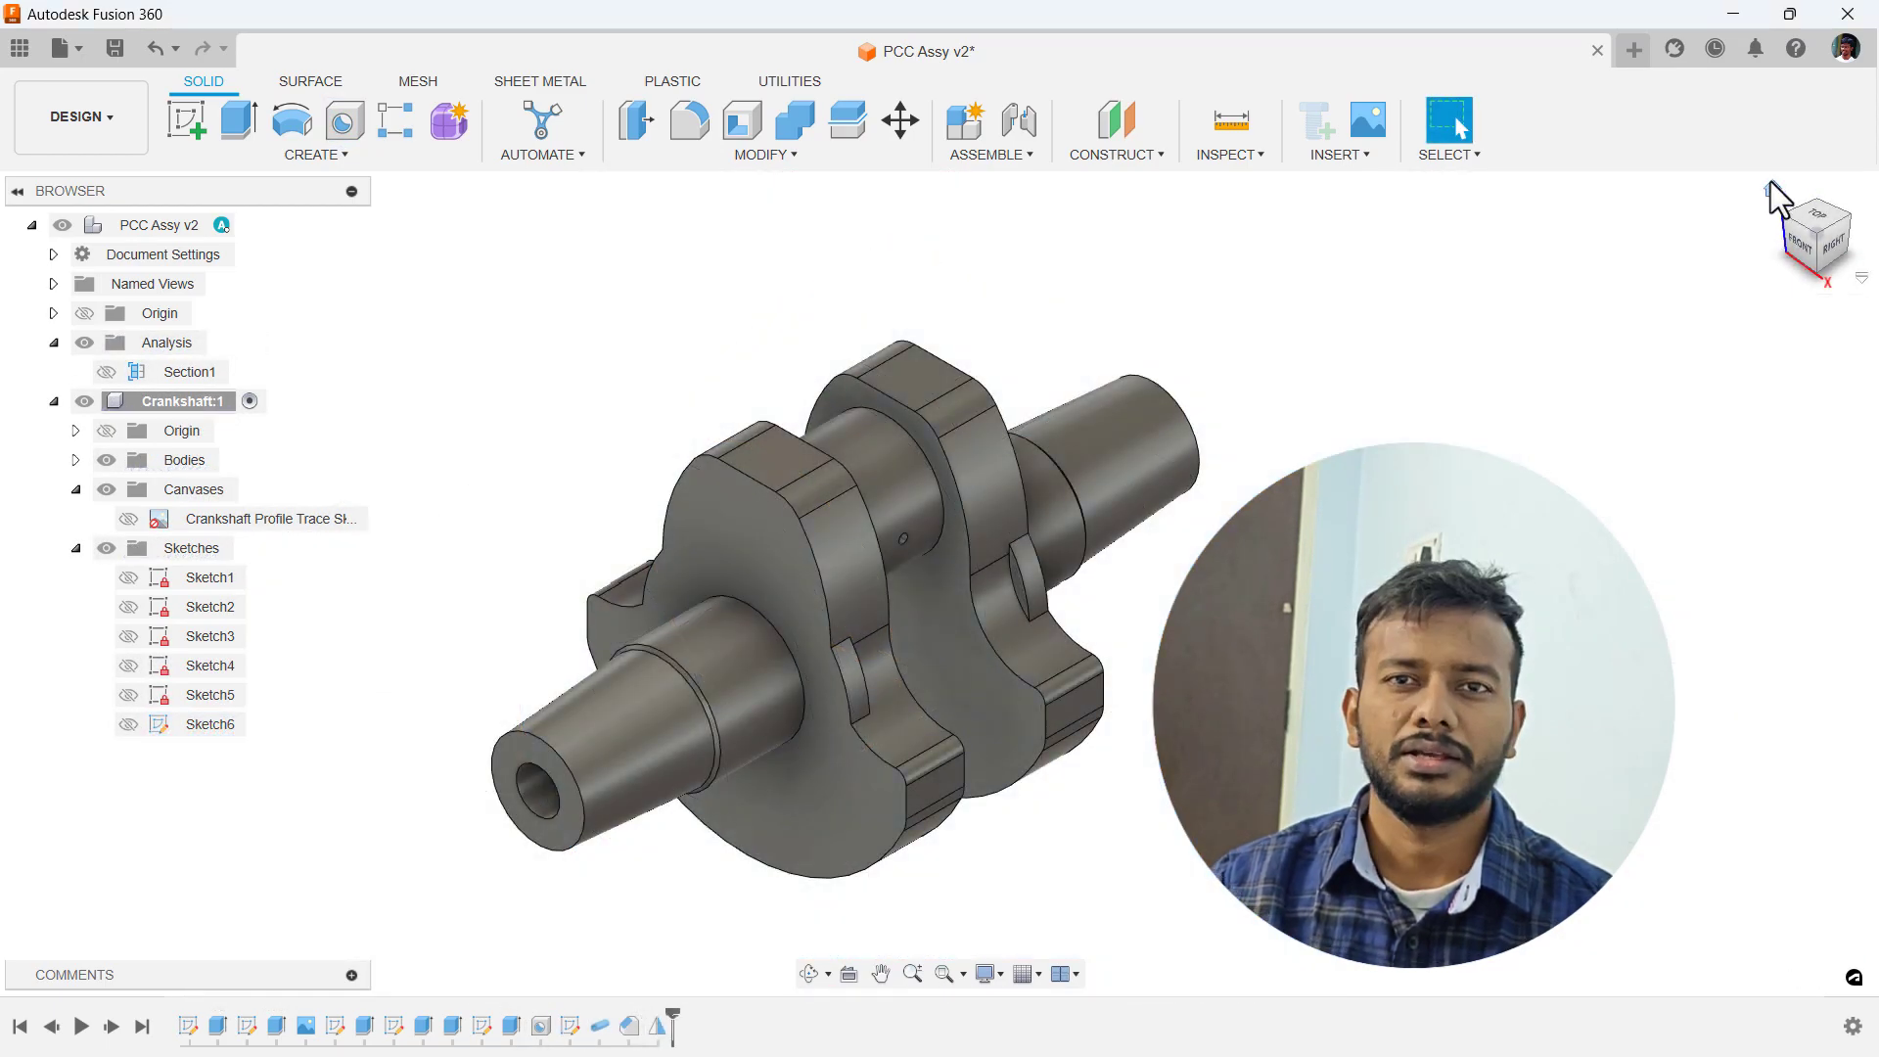
{"action": "left_click", "coordinate": [1770, 184]}
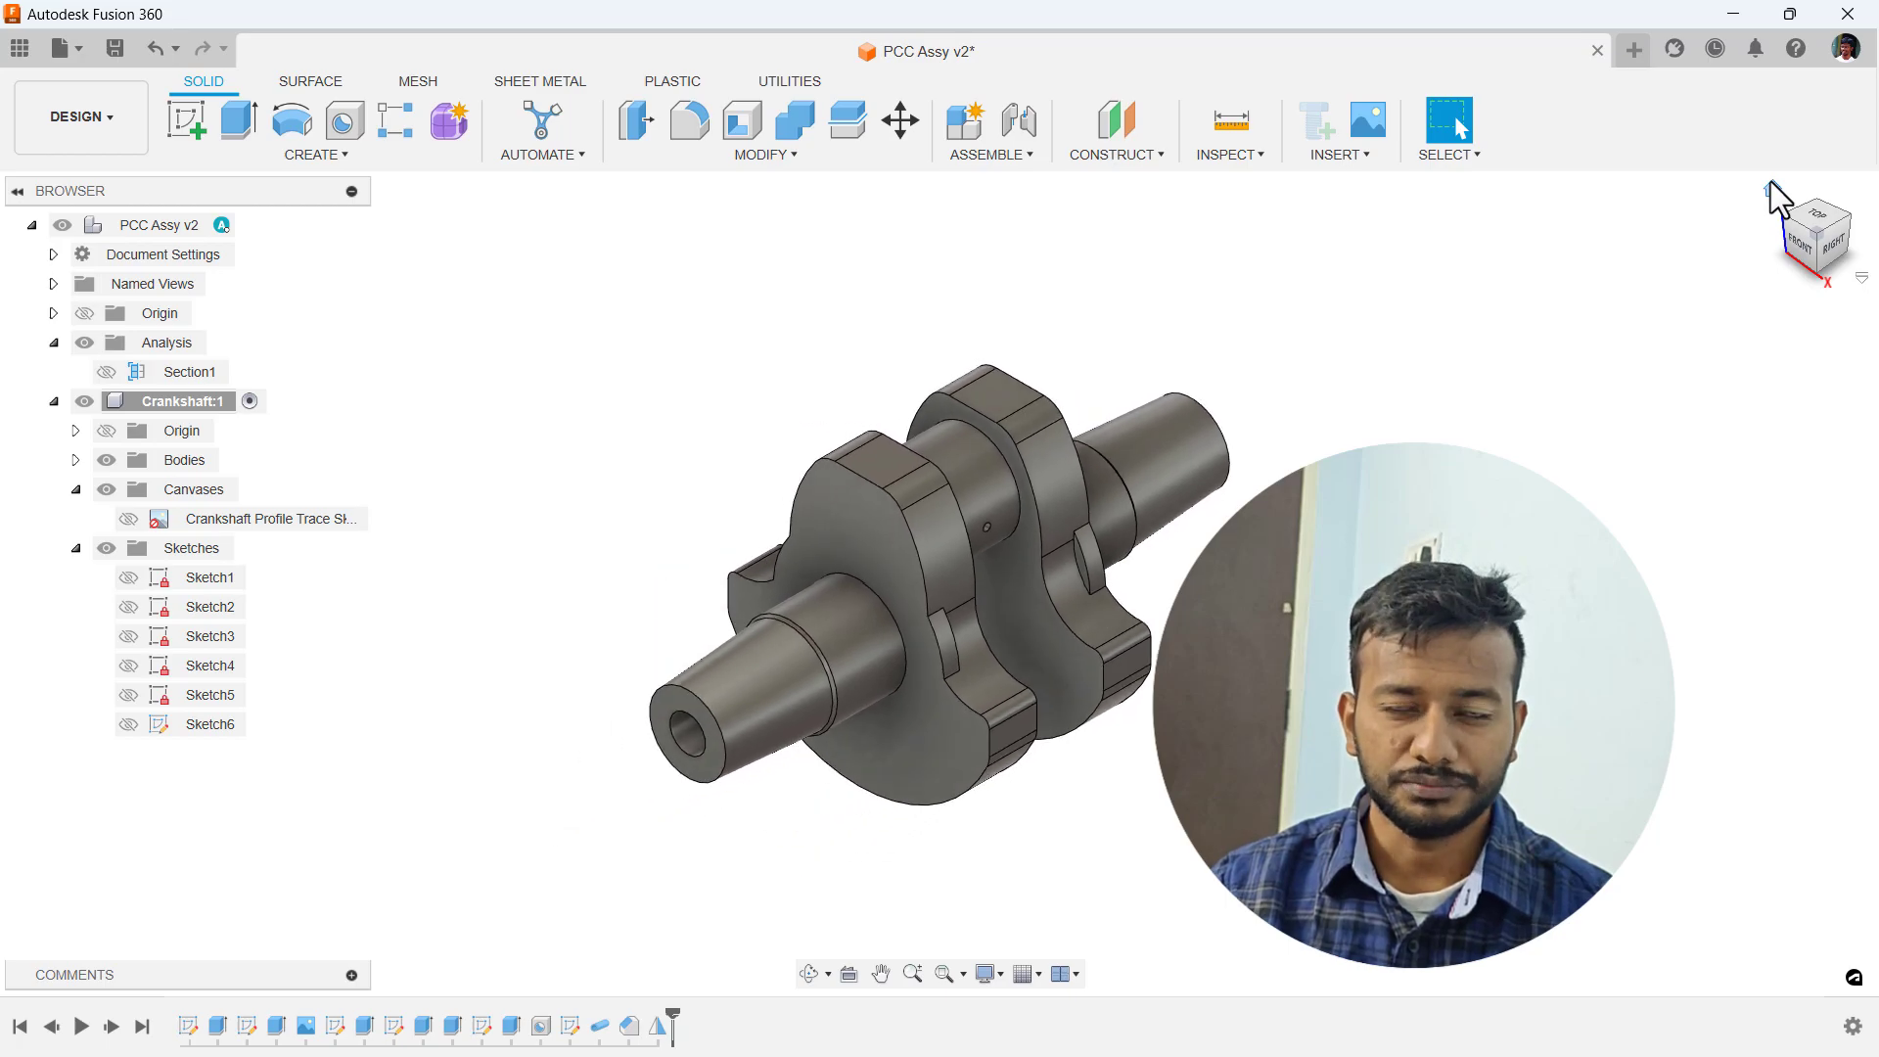